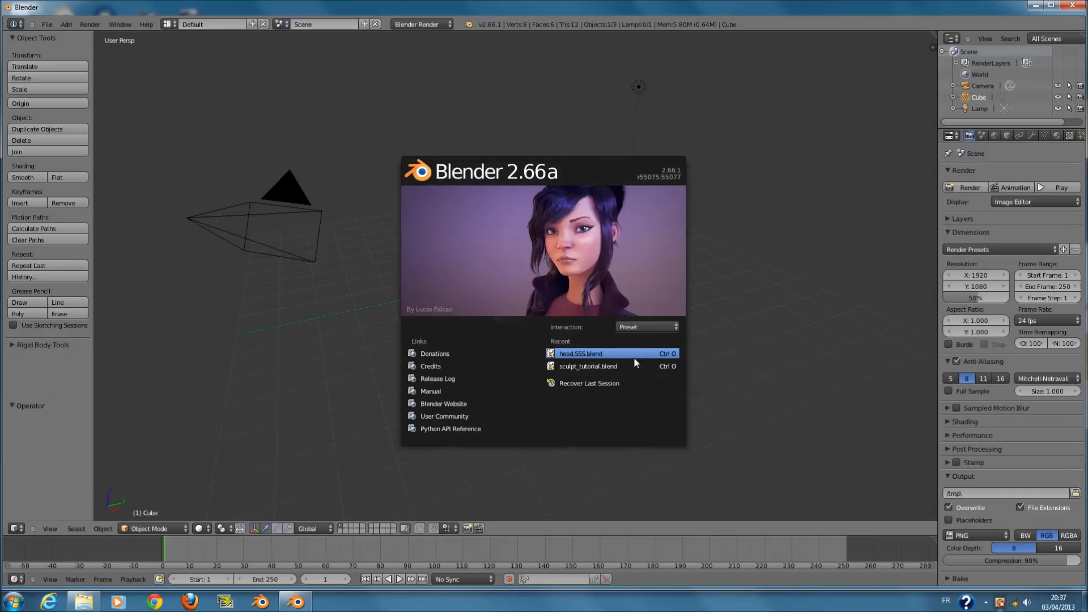
- Open the recent file head.SSS.blend and set the viewport to solid shading
click(631, 354)
key(z)
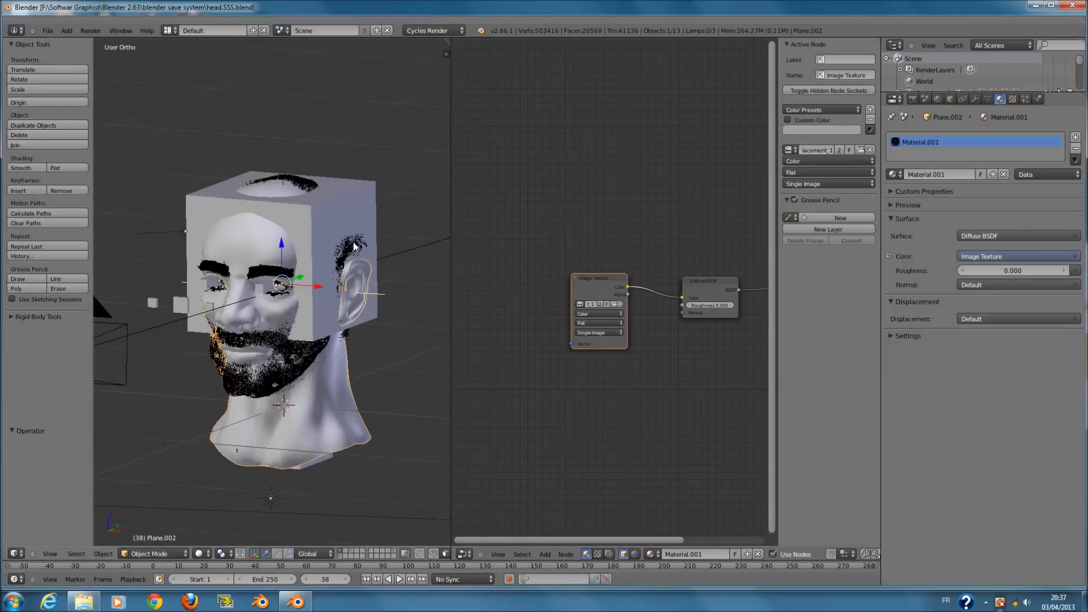
- Move the boxy armature surrounding the head to another layer
right_click(311, 257)
scroll(311, 257, up, 1)
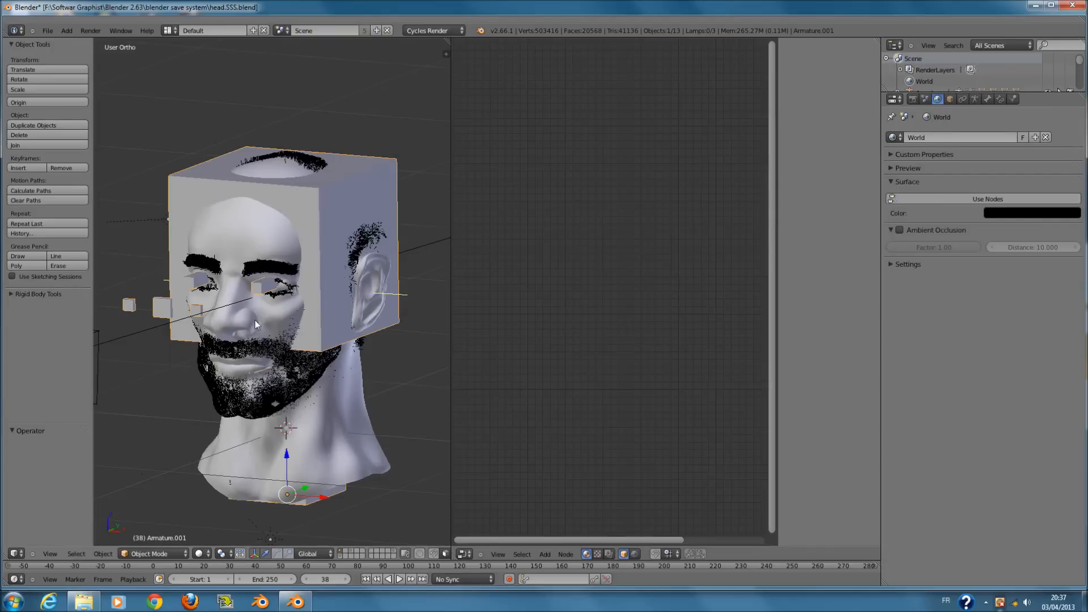
key(m)
click(359, 344)
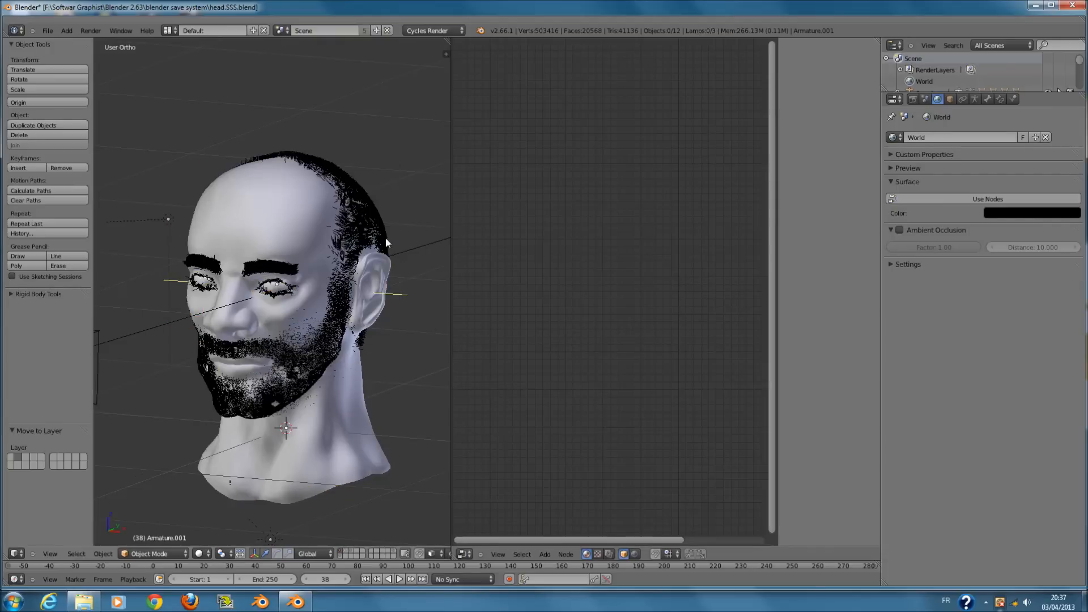
- View the head through the camera and expand the 3D view over the node editor
key(KP_0)
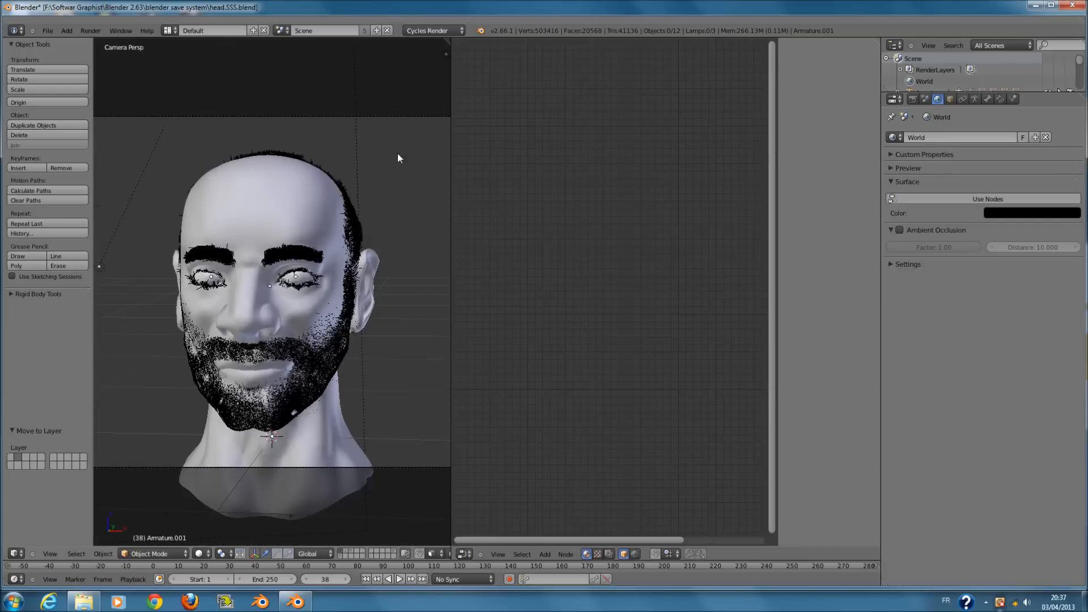
drag(451, 55, 518, 42)
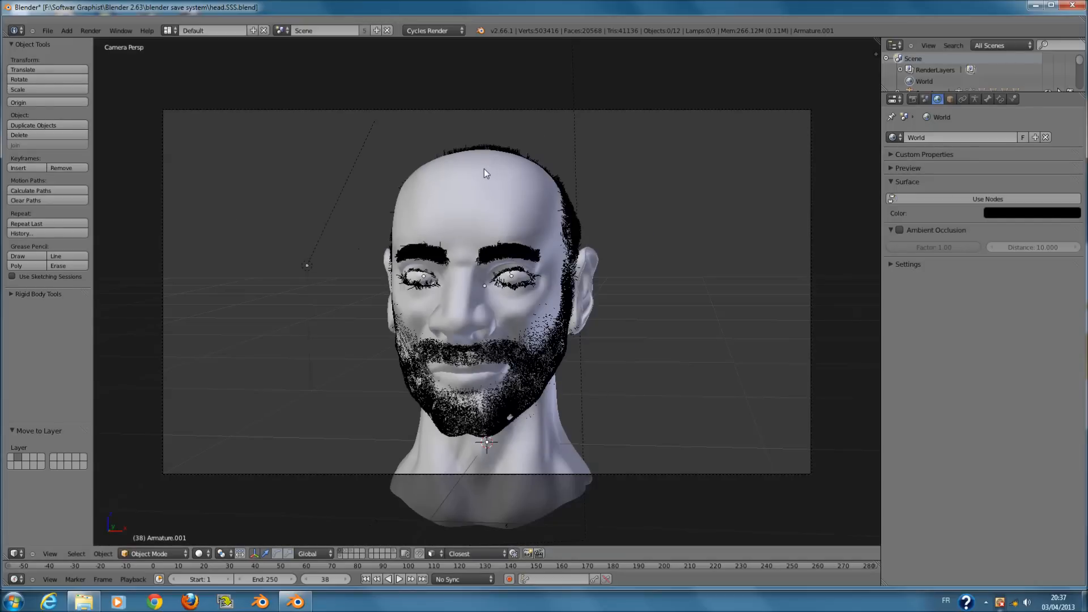
- Select the head mesh and switch the render engine to Blender Render
right_click(484, 169)
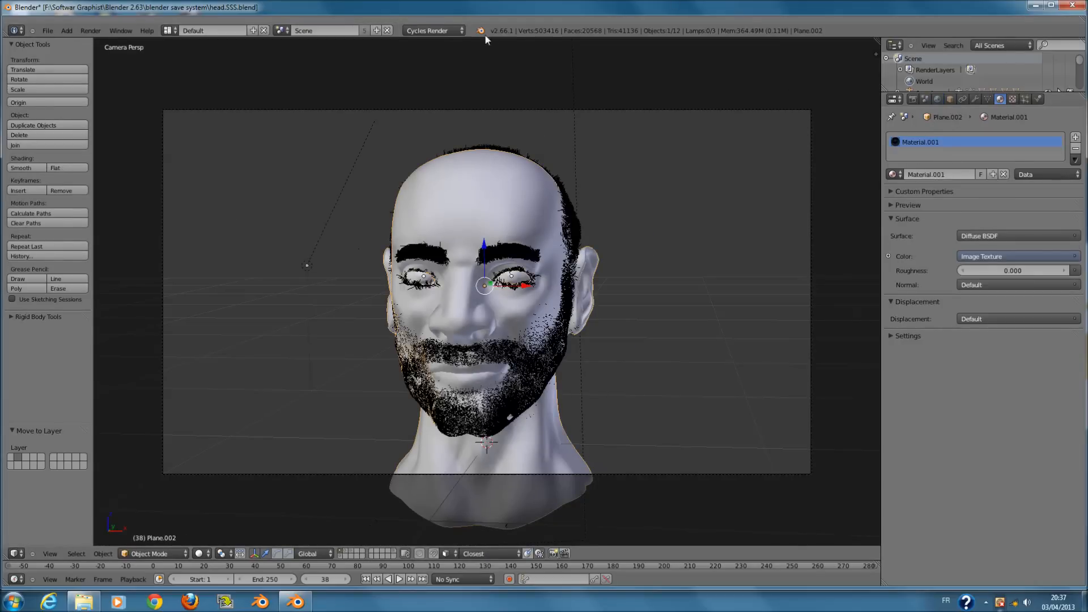
click(453, 30)
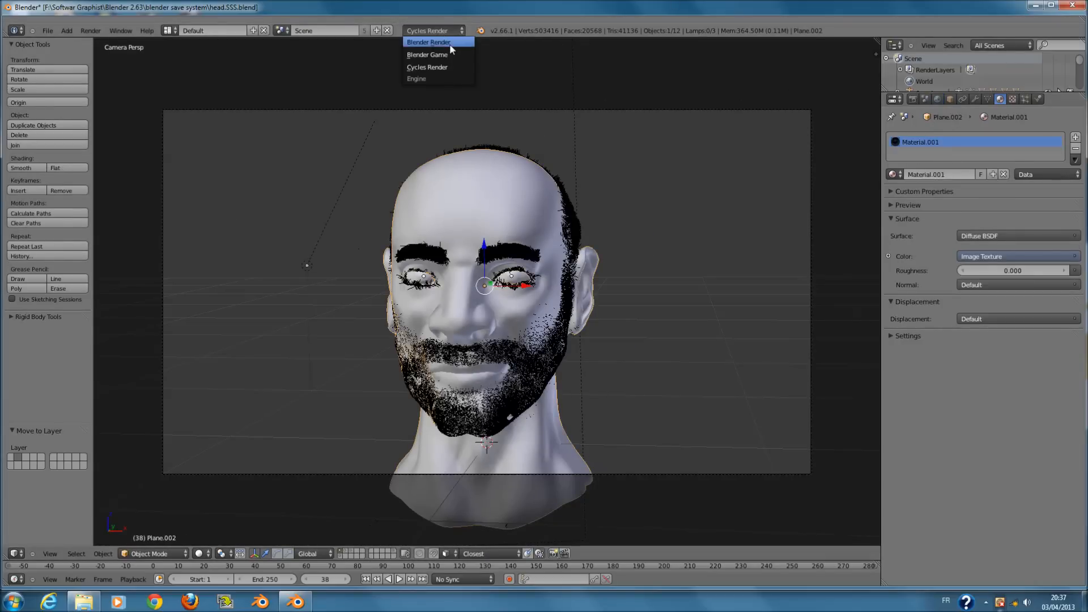
click(450, 43)
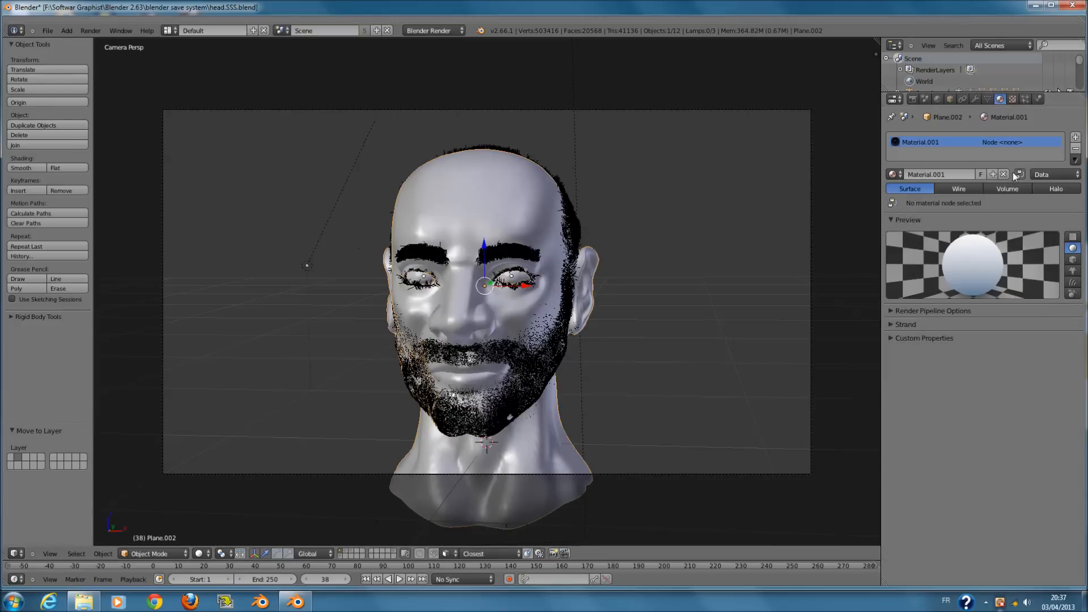
- Disable nodes on the head's material and empty its material slot
click(1018, 174)
click(987, 175)
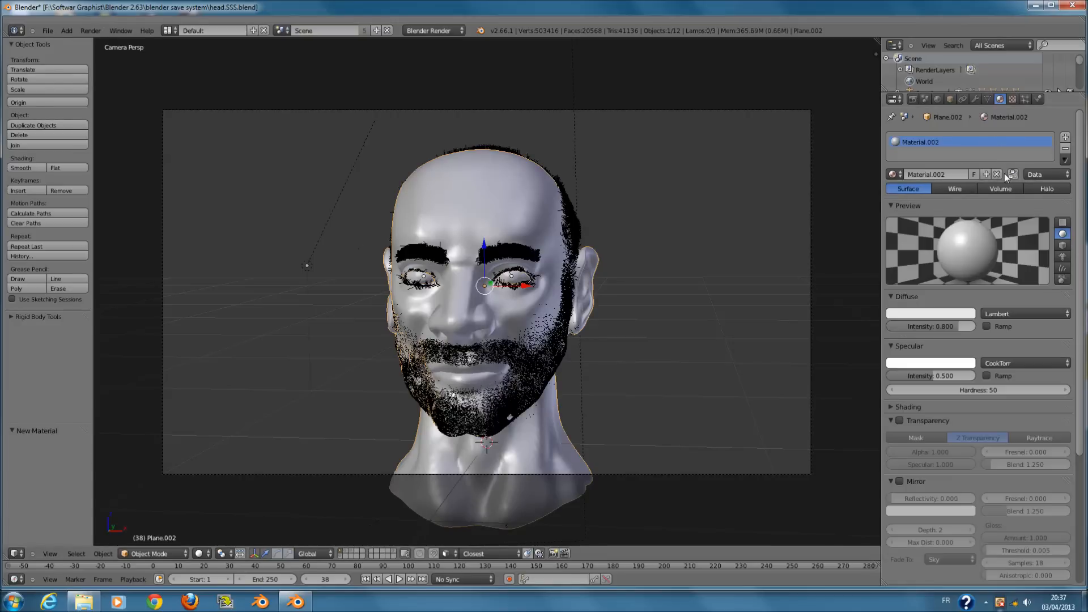
click(996, 174)
scroll(522, 97, down, 1)
scroll(521, 98, up, 1)
- Try the Cycles Render engine and return to Blender Render
click(430, 31)
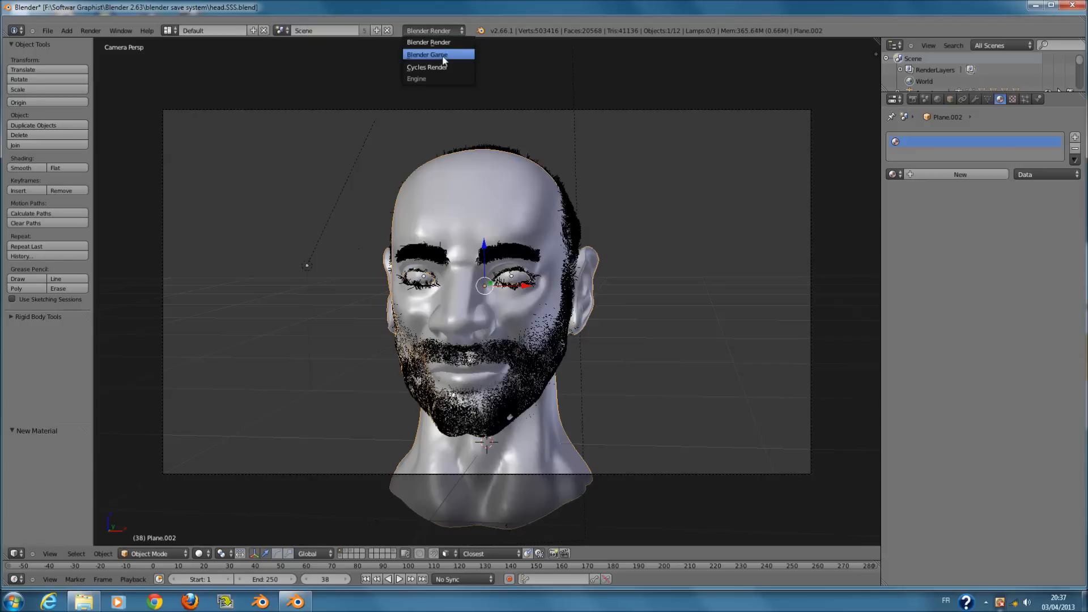
click(445, 67)
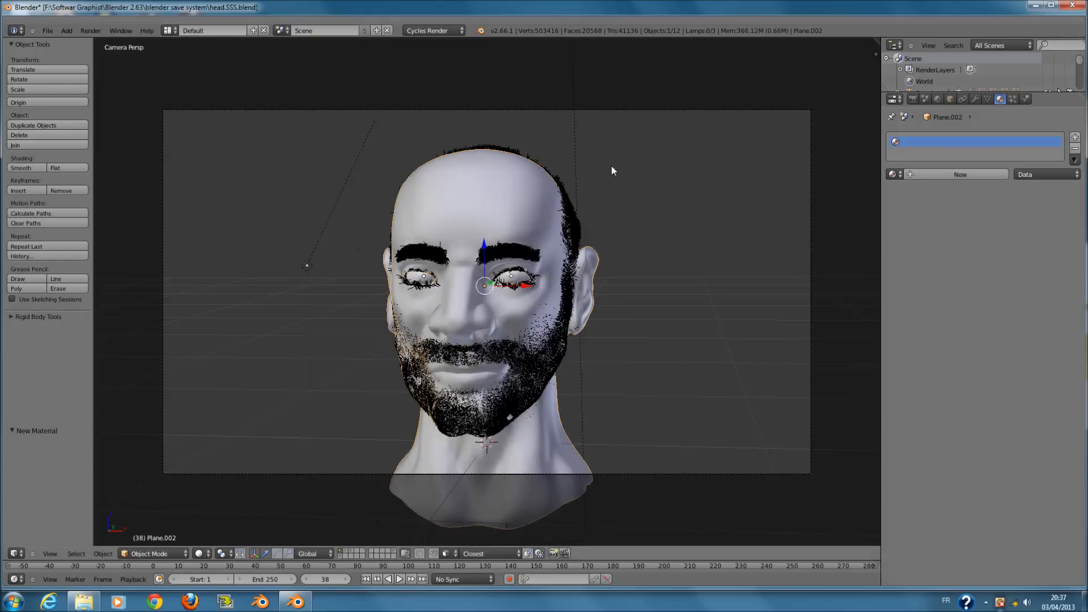
click(433, 31)
click(436, 53)
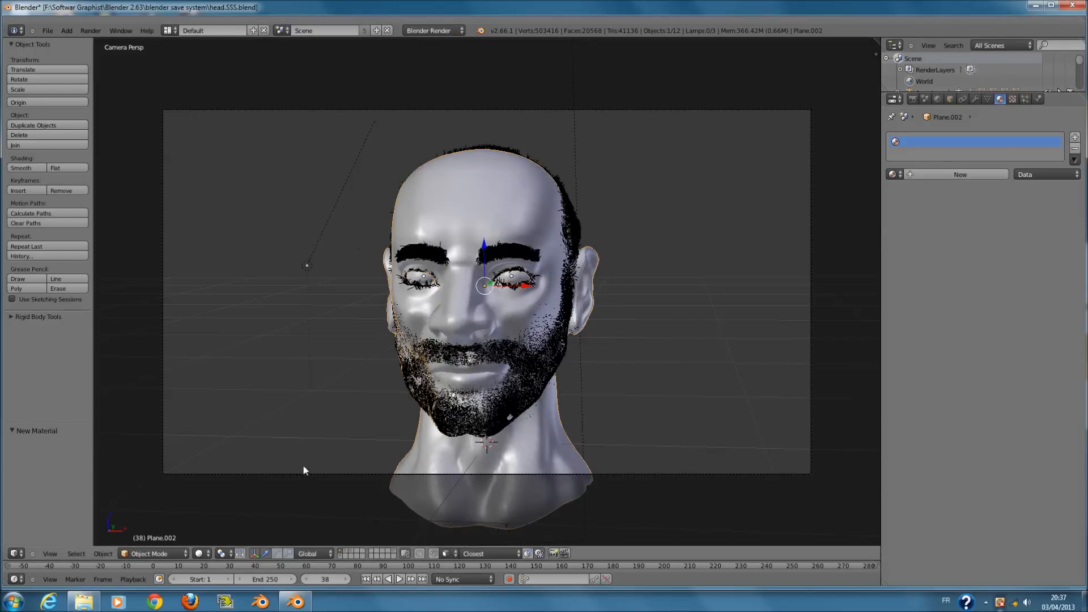
- Put the head in Vertex Paint mode and apply Dirty Vertex Colors
click(144, 553)
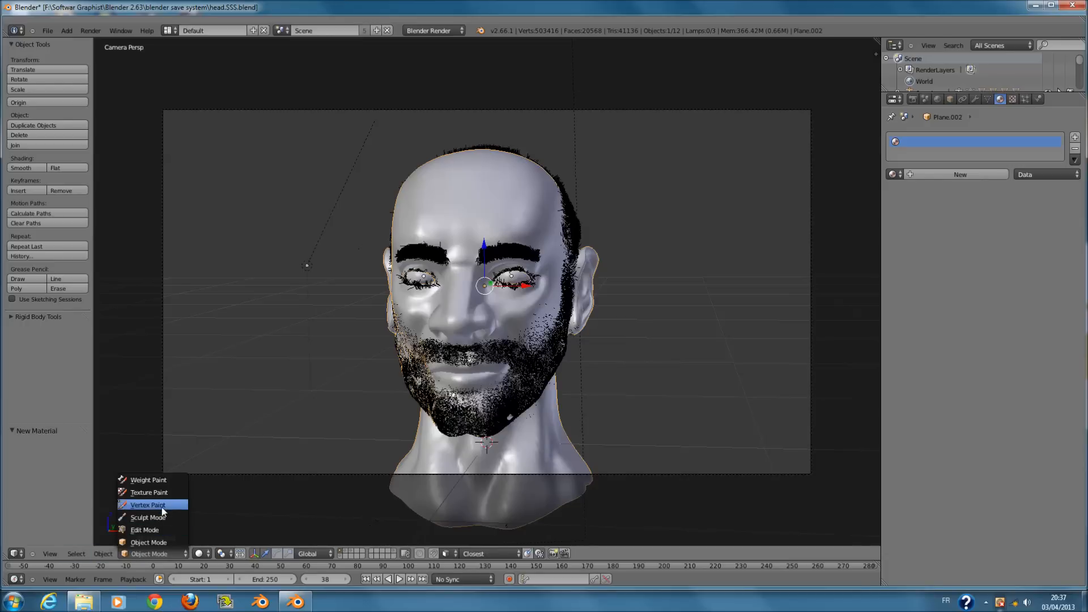
click(155, 512)
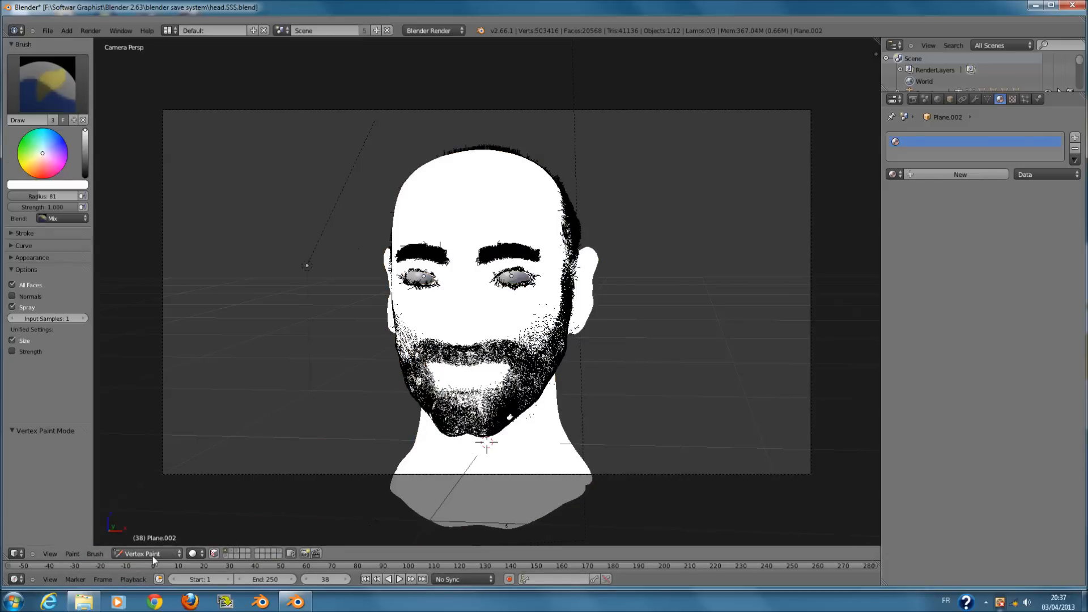
click(77, 553)
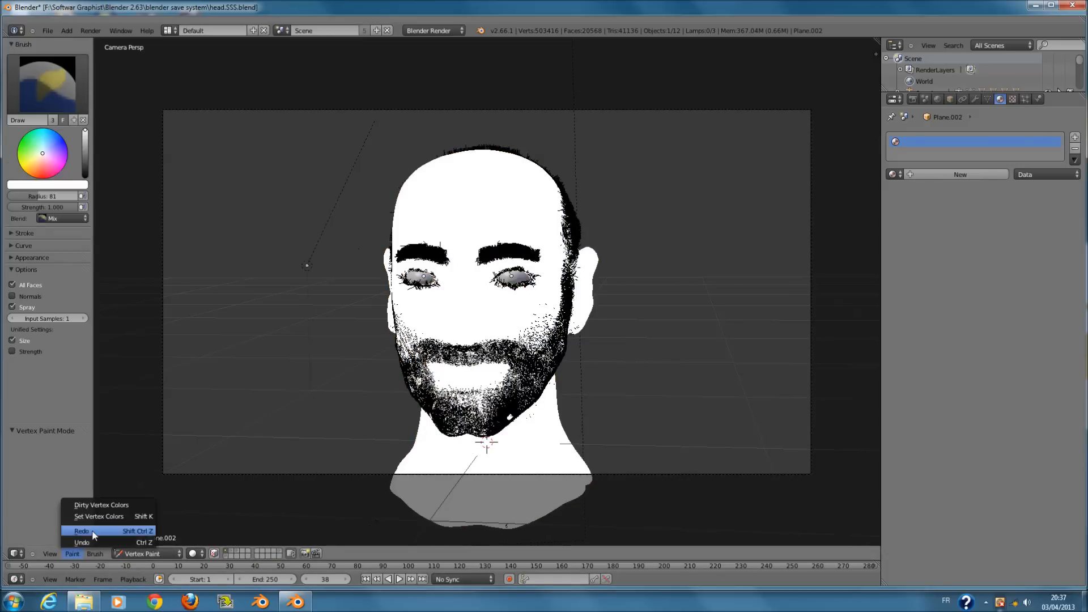
click(113, 506)
- Examine the vertex colour dirt shading on the face up close and from different angles
scroll(506, 357, up, 2)
middle_drag(616, 306, 476, 285)
scroll(470, 295, up, 6)
scroll(619, 275, up, 3)
scroll(647, 239, down, 1)
key(KP_0)
scroll(477, 284, up, 1)
scroll(477, 285, down, 1)
scroll(439, 320, down, 1)
scroll(442, 347, up, 1)
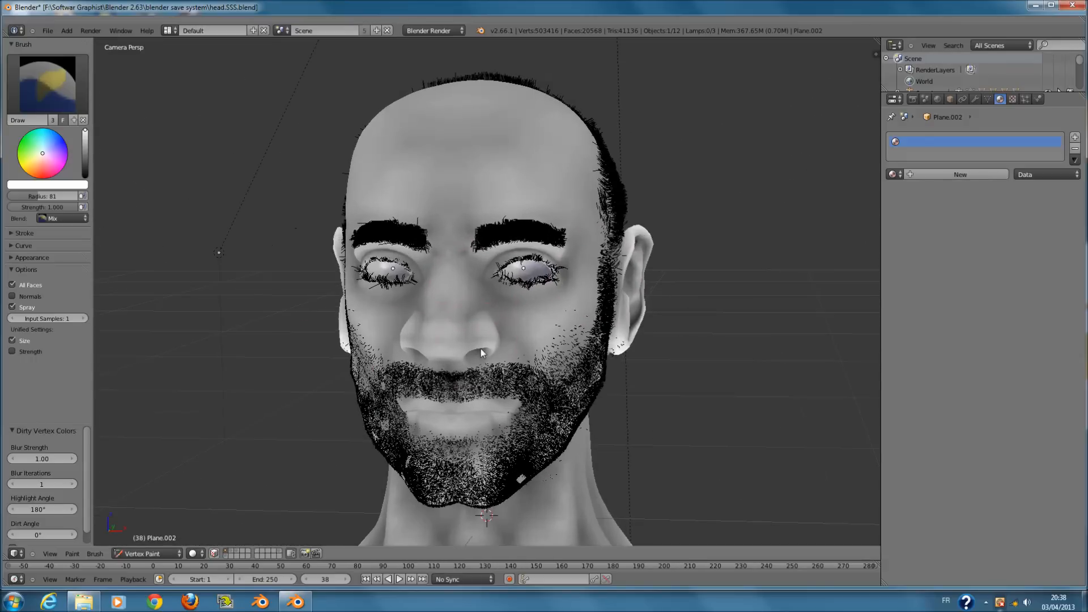
scroll(481, 348, down, 1)
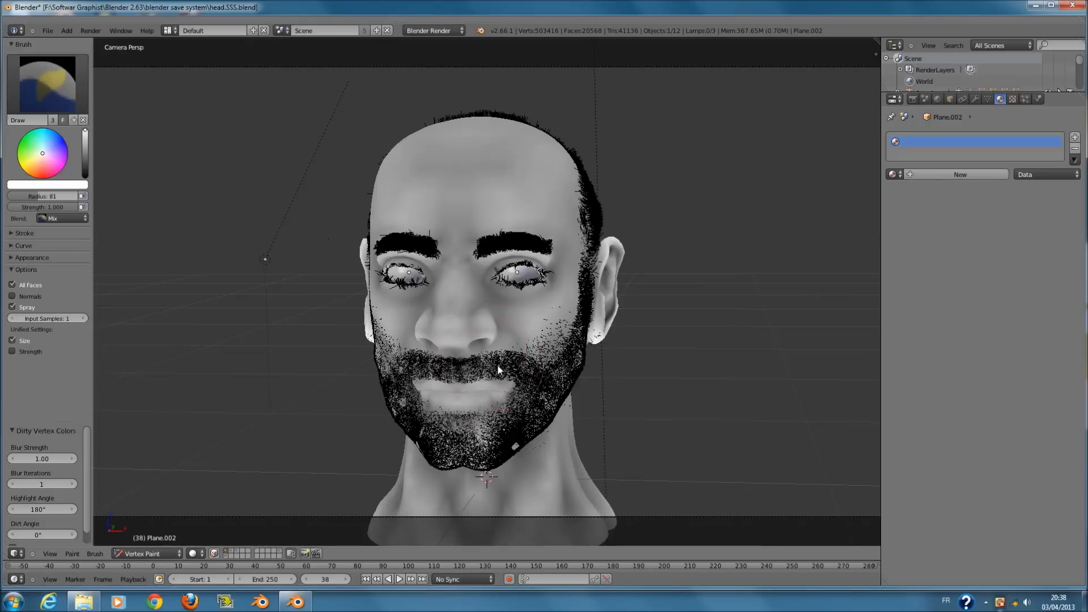
scroll(488, 274, down, 1)
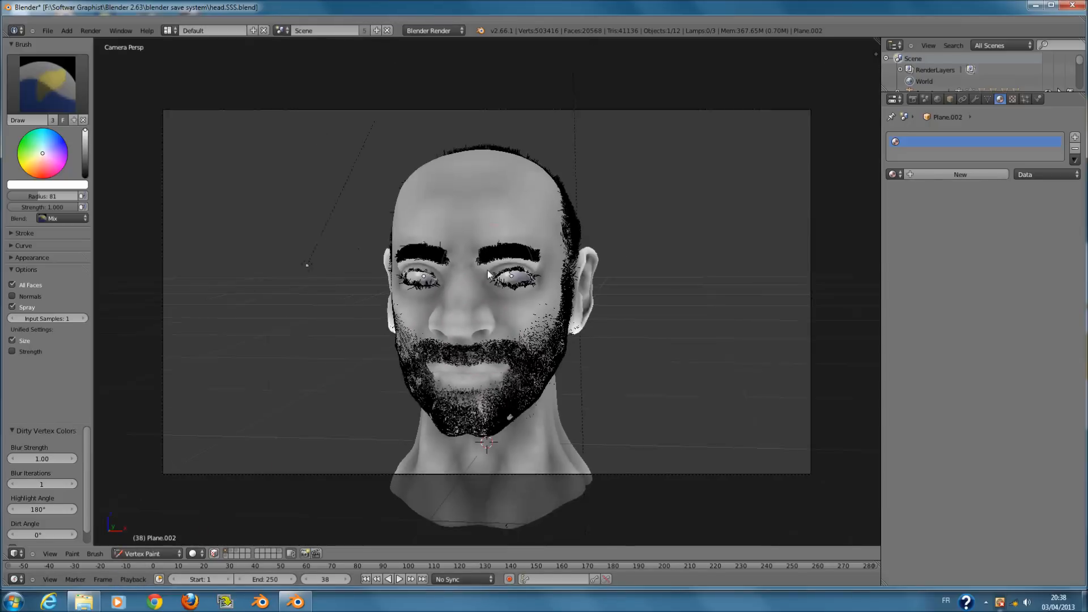
scroll(575, 307, up, 2)
scroll(571, 315, down, 2)
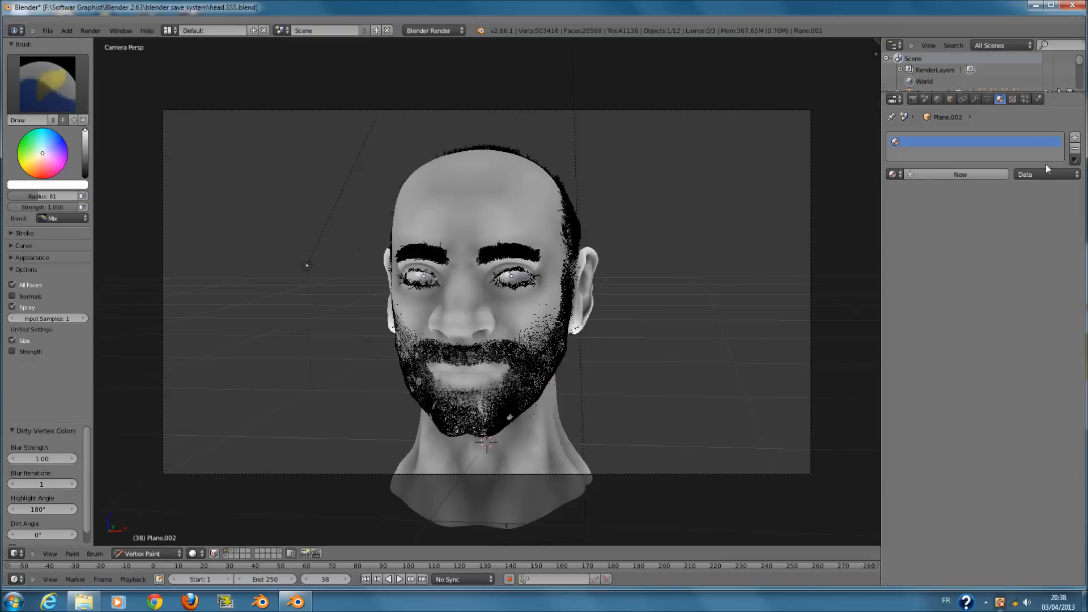
- Add a new material to the head and collapse its settings groups from Diffuse to Shadow
click(977, 178)
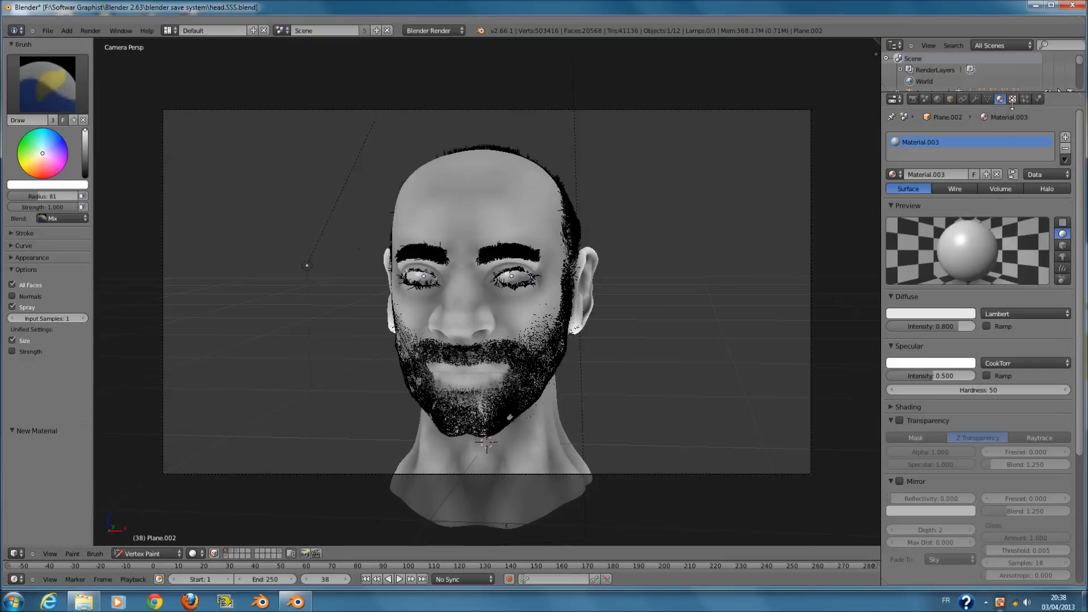
click(942, 344)
click(929, 298)
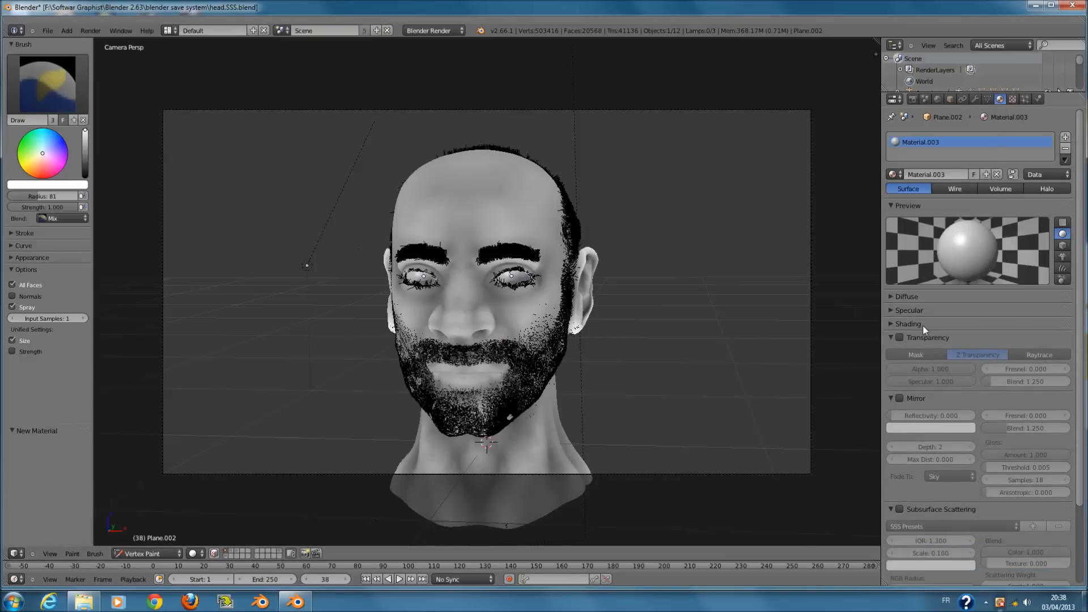
click(923, 336)
click(933, 352)
click(934, 365)
click(926, 406)
click(925, 406)
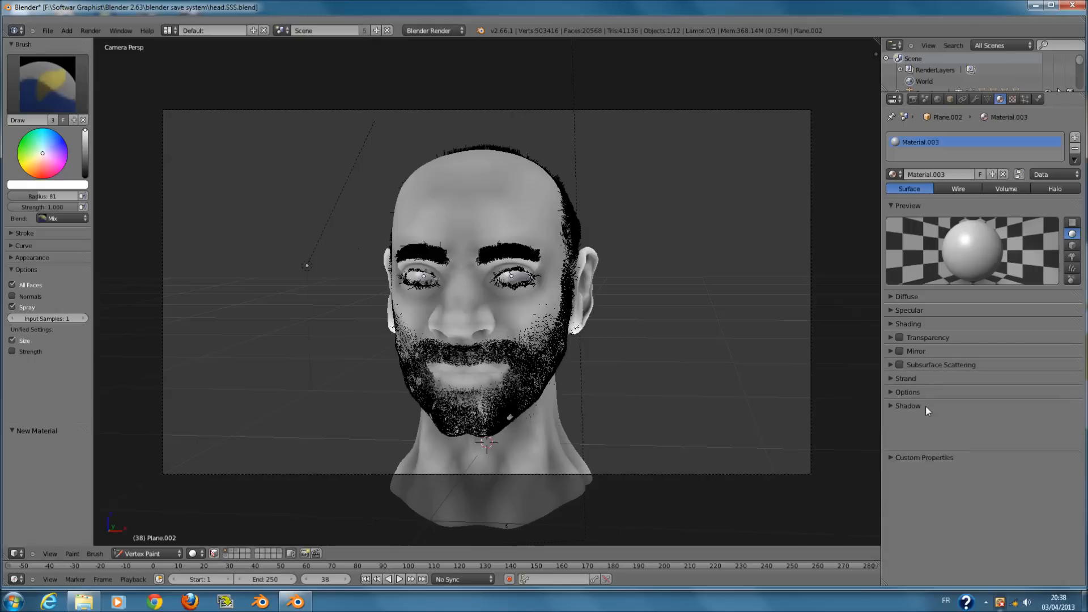
click(923, 393)
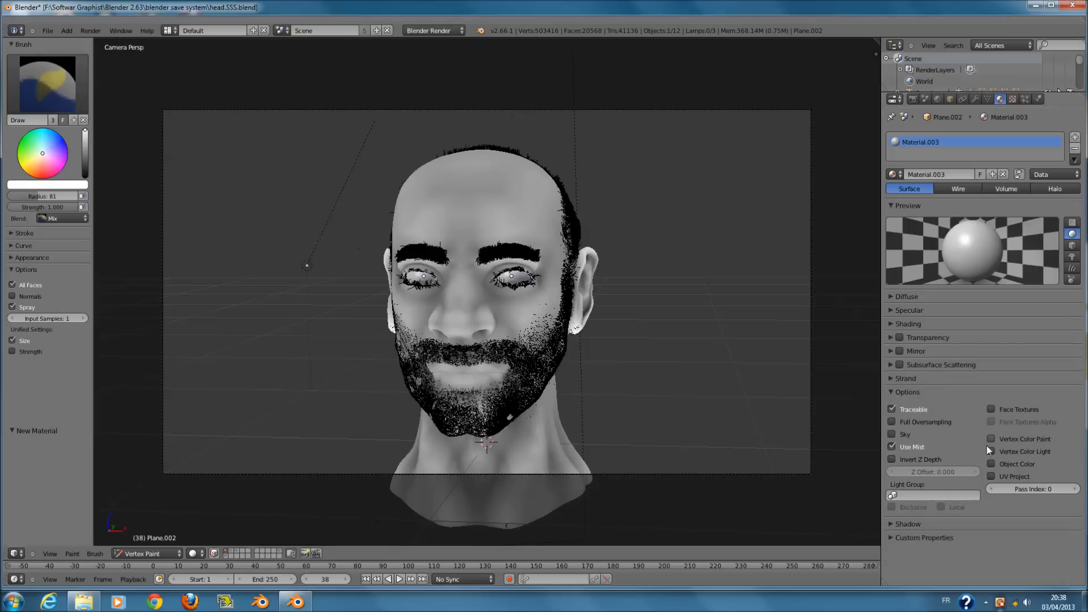
click(941, 393)
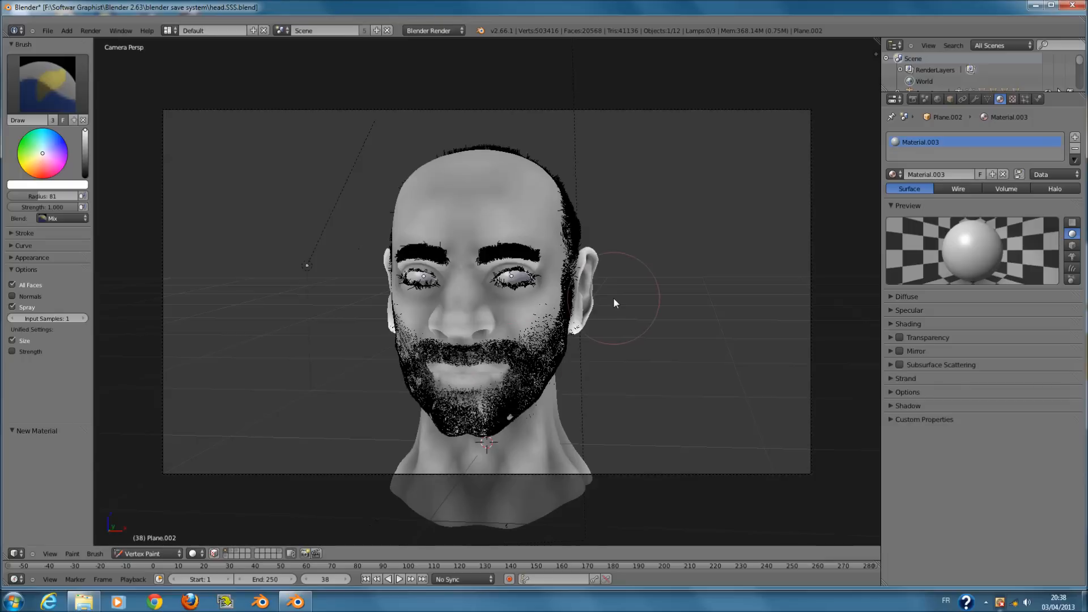
- Fill the head's vertex colours with white and reapply Dirty Vertex Colors
scroll(613, 297, up, 2)
scroll(613, 297, down, 1)
scroll(196, 484, down, 1)
click(154, 553)
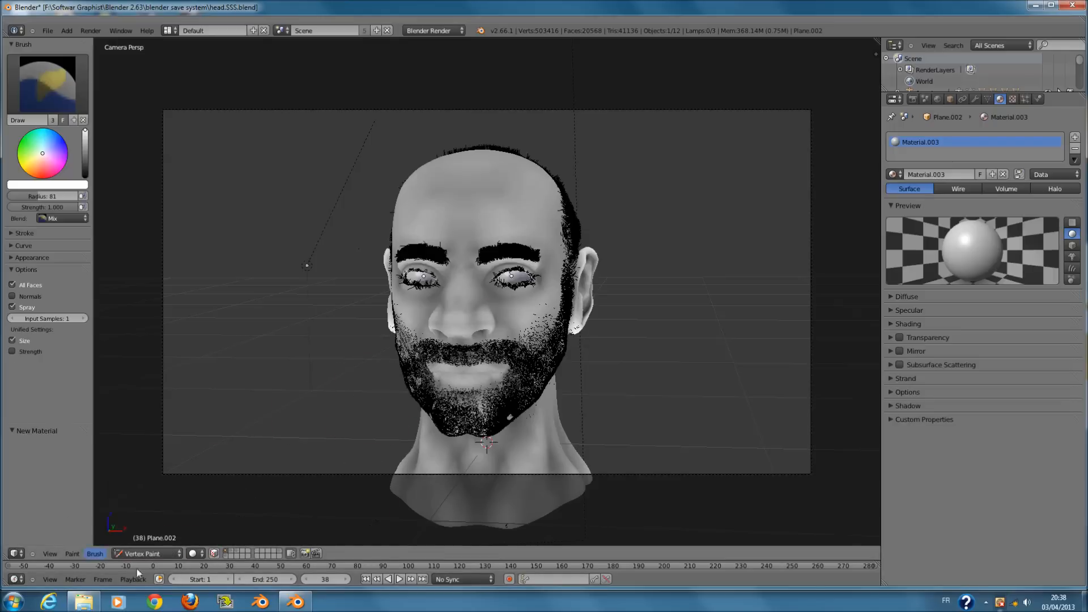
click(72, 553)
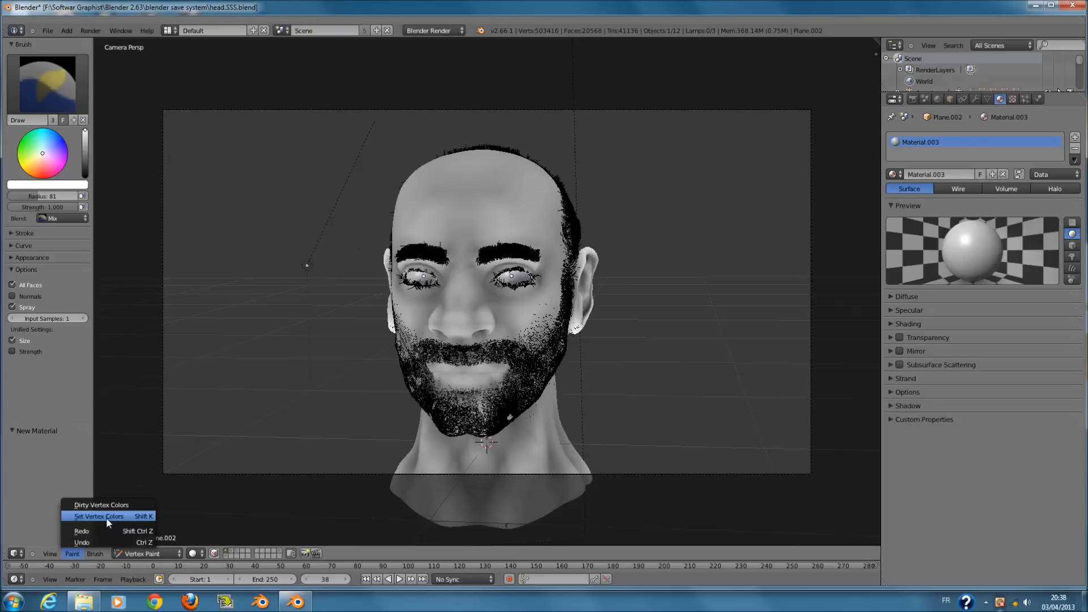
click(108, 516)
click(72, 553)
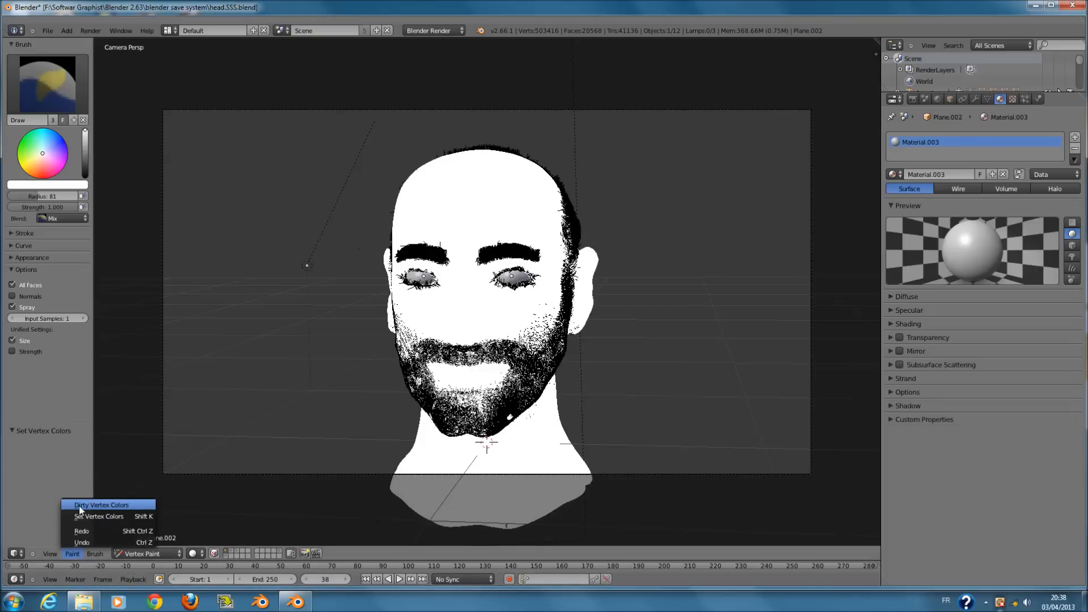
click(79, 509)
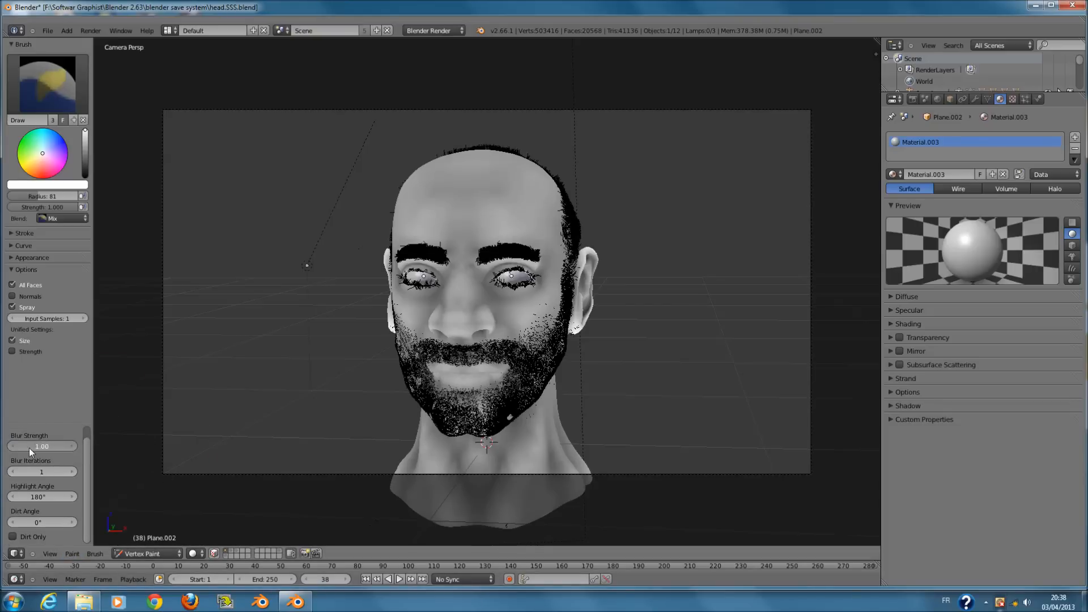
- Try a Blur Strength of 0 for the dirty vertex colours and restore it to 1
click(46, 447)
text(0)
key(Return)
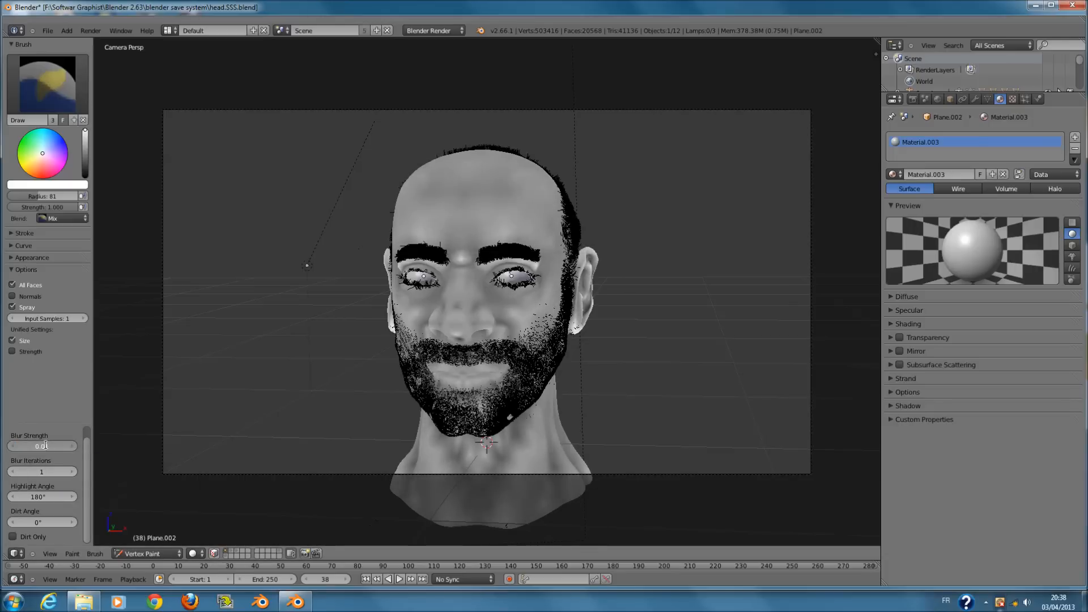
text(1)
key(Return)
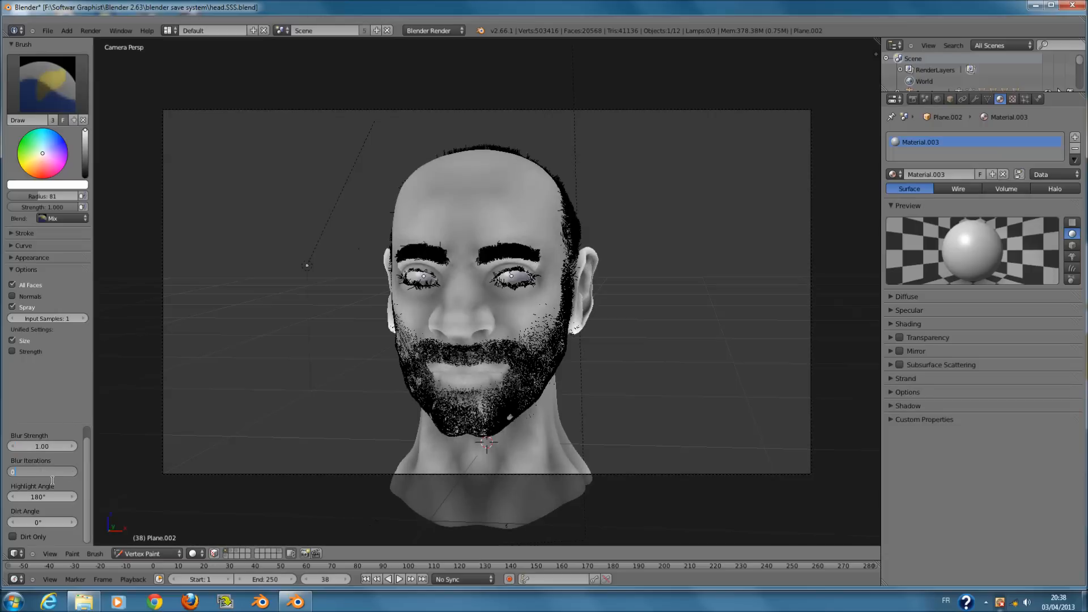
- Try 10 Blur Iterations for the dirty vertex colours and restore the value to 1
click(52, 474)
text(10)
key(Return)
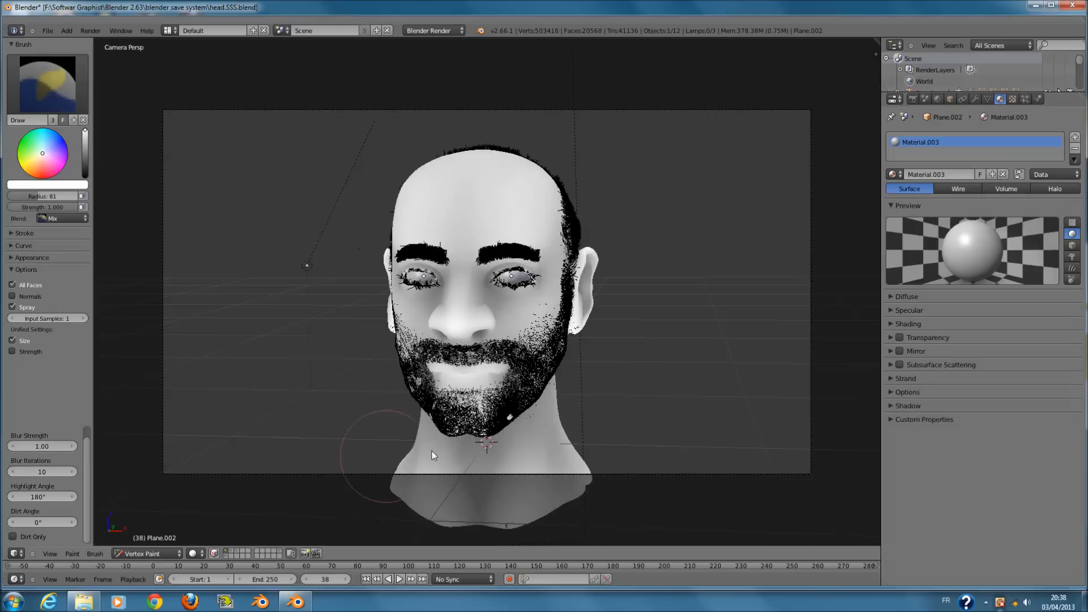
click(43, 472)
text(1)
key(Return)
- Set Blur Iterations of the dirty vertex colours to 5 and check the head from the side
click(54, 473)
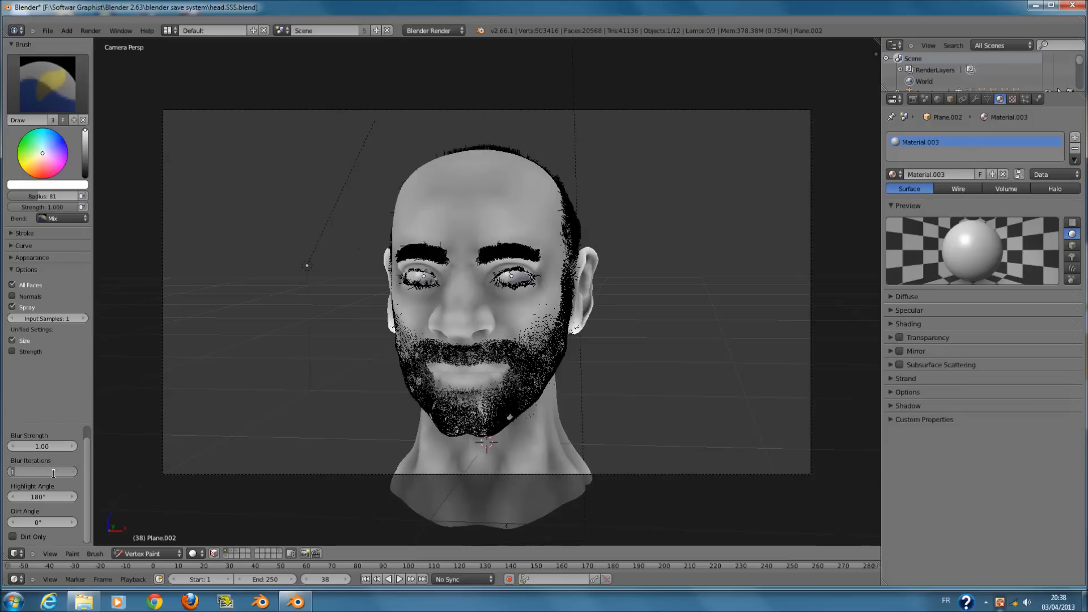
text(5)
key(Return)
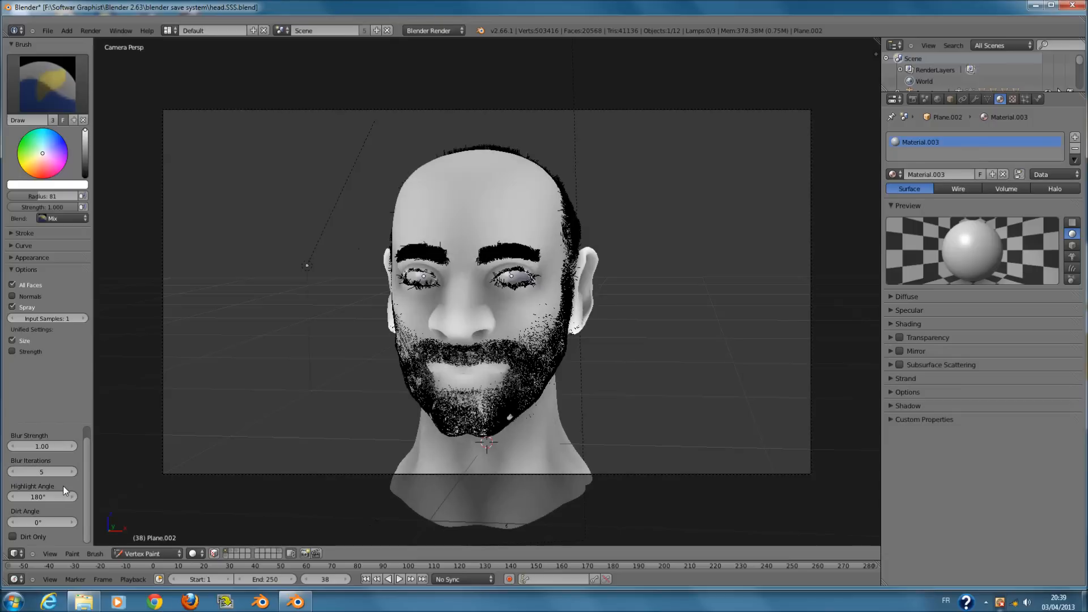
scroll(543, 295, up, 2)
middle_drag(543, 294, 384, 329)
scroll(495, 332, up, 3)
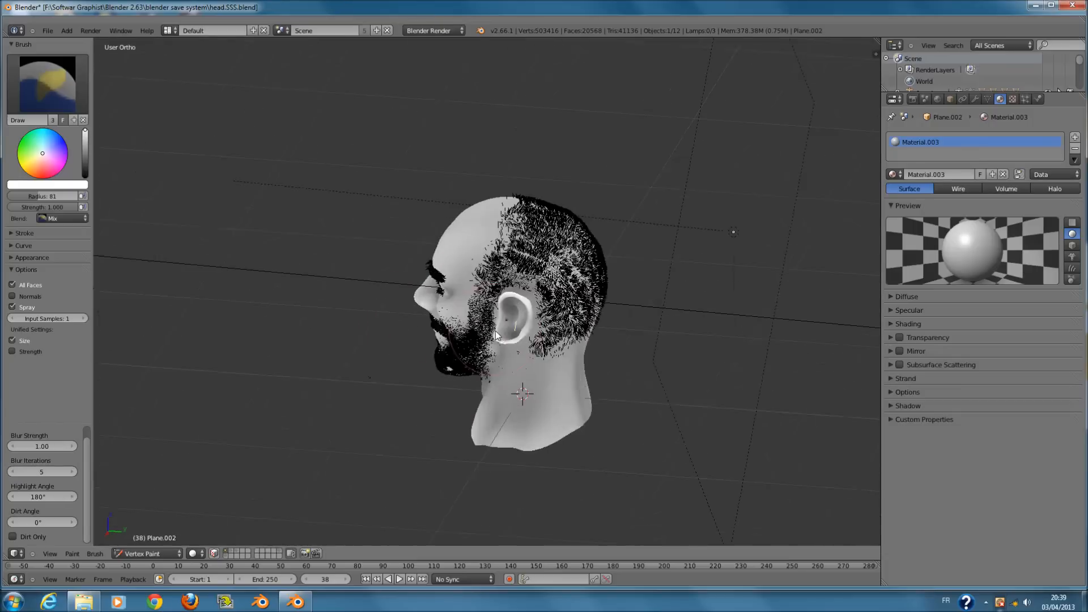
scroll(495, 334, up, 2)
key(KP_0)
- Return the head to Object Mode and switch the render engine to Cycles Render
click(159, 553)
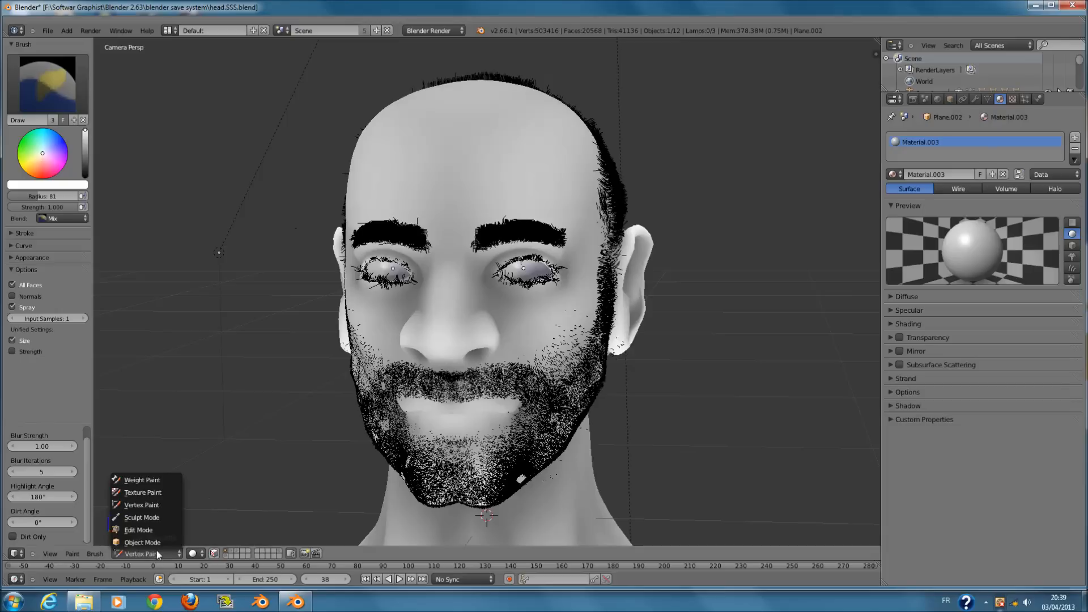
click(151, 542)
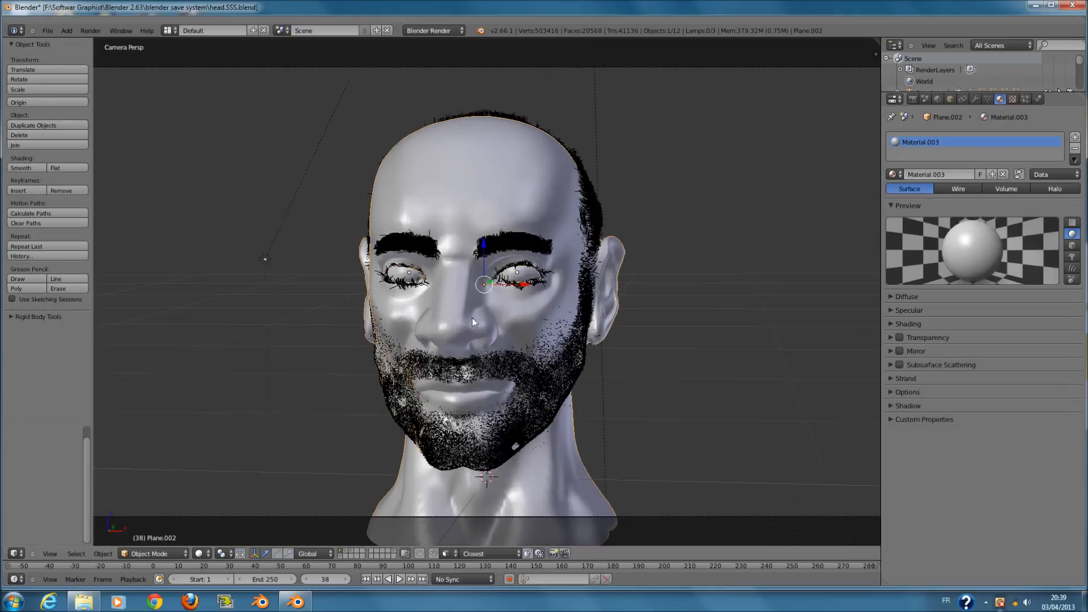
scroll(471, 318, down, 2)
click(428, 31)
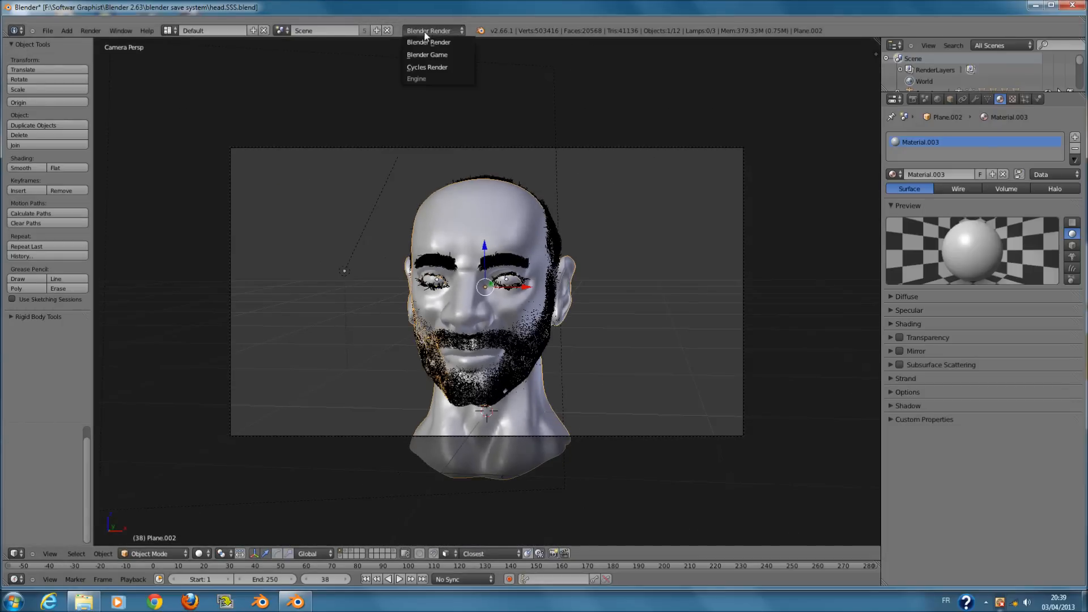
click(434, 67)
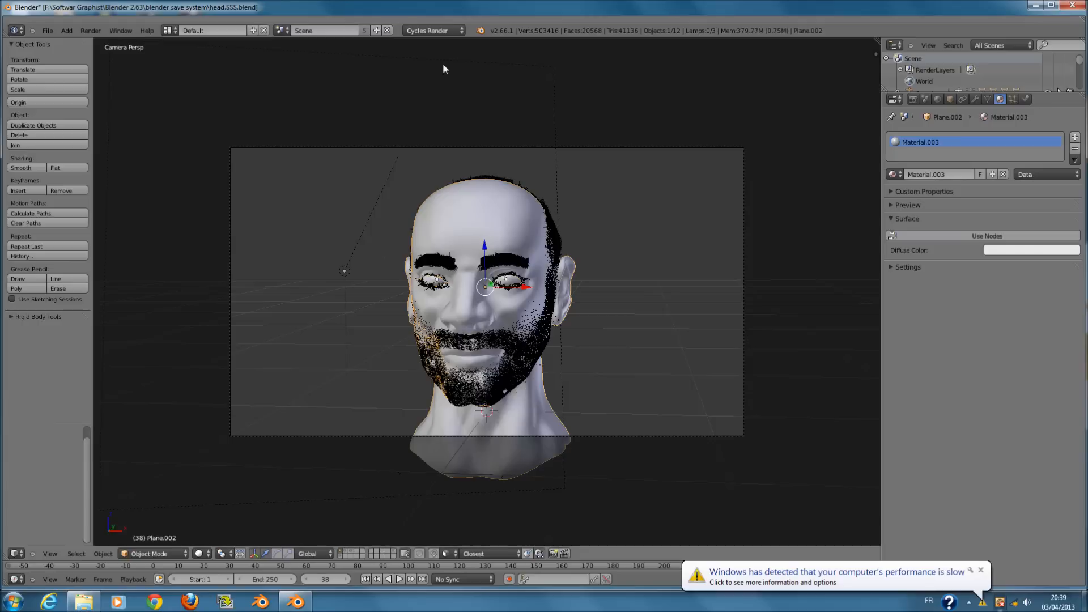
- Inspect the head with the surrounding lamps and camera, and return to the camera view
scroll(519, 256, down, 2)
scroll(525, 245, up, 3)
scroll(526, 246, down, 2)
scroll(527, 247, up, 2)
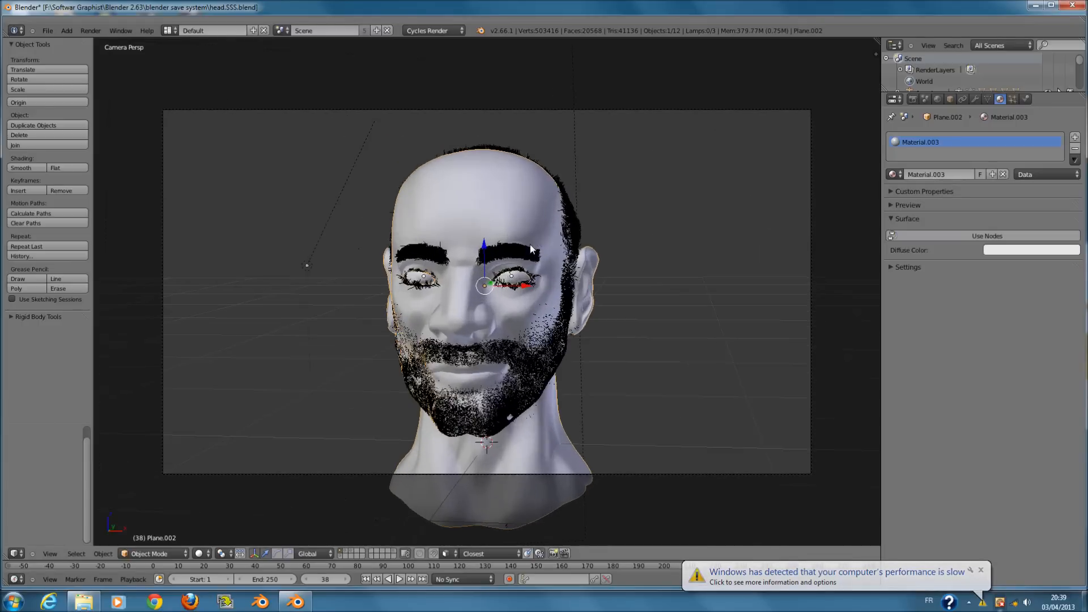
scroll(530, 244, down, 5)
middle_drag(529, 244, 474, 306)
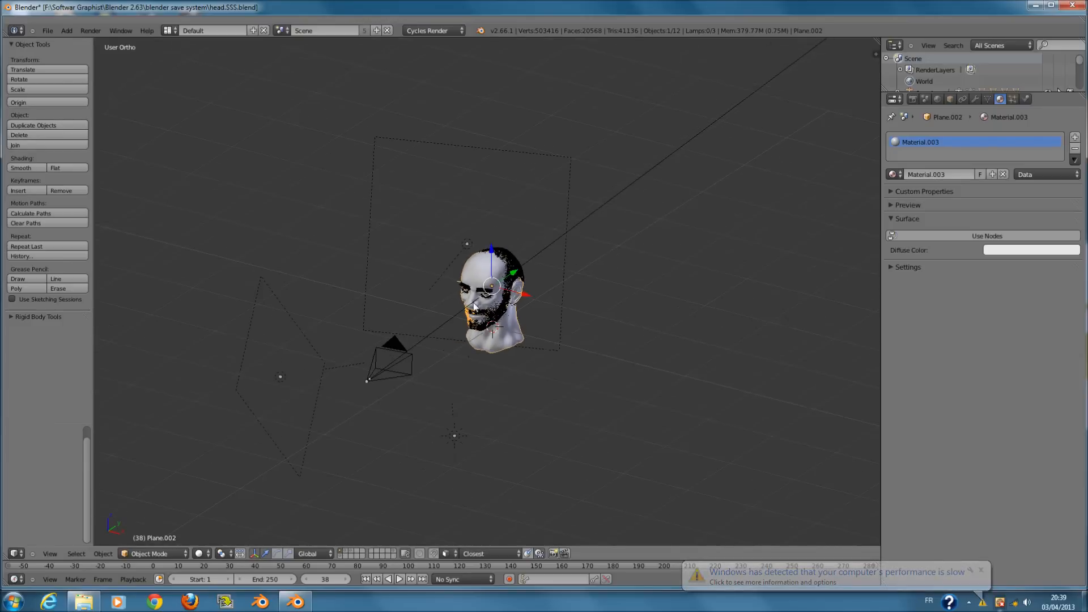
key(KP_0)
scroll(534, 293, down, 2)
- Deselect everything, reselect the head and enable nodes for its Material.003
key(a)
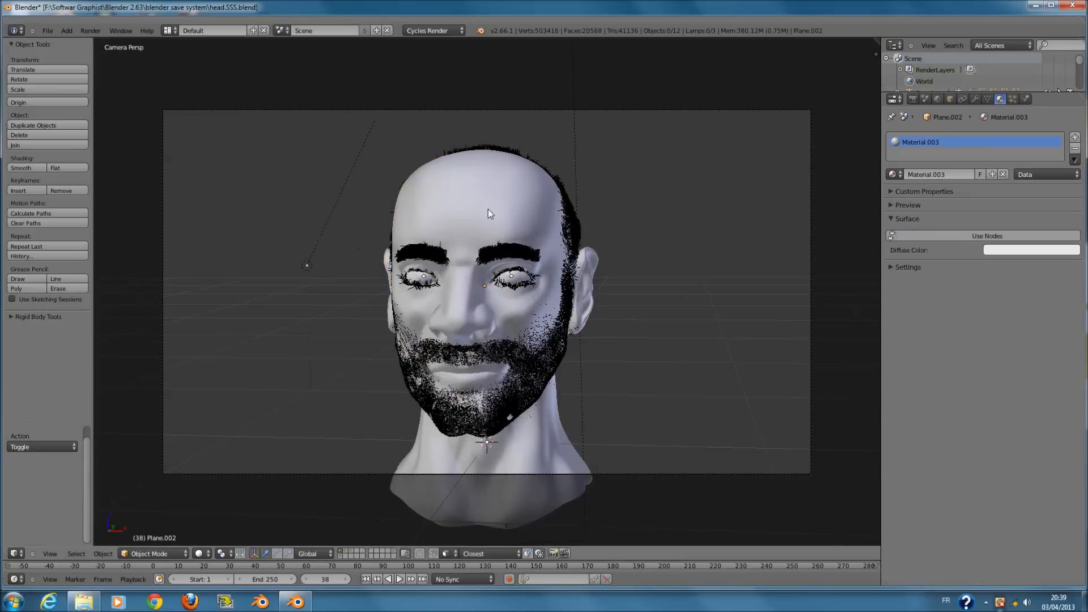
right_click(509, 215)
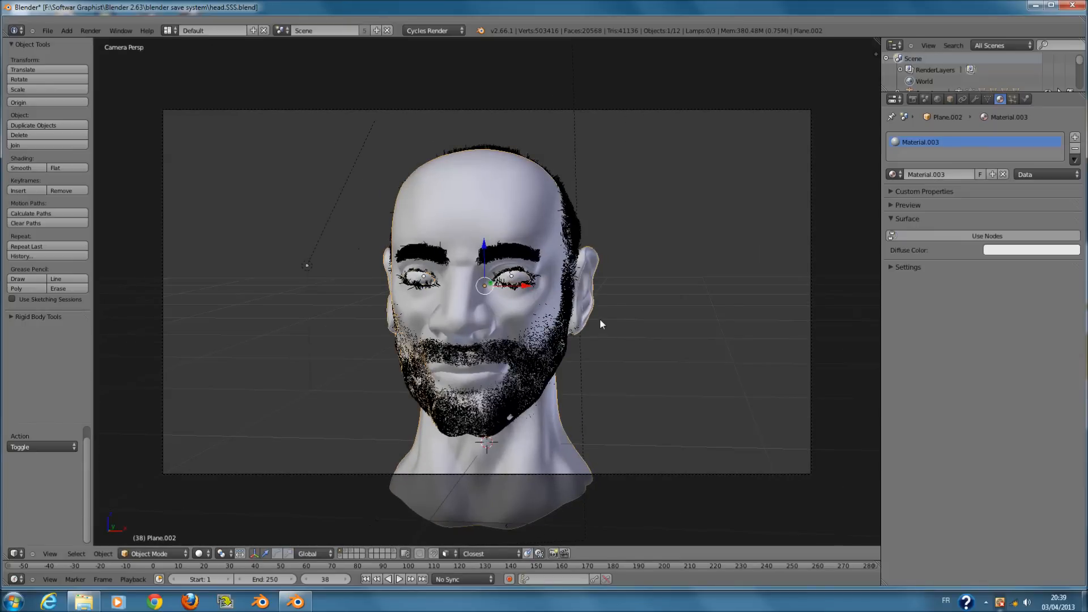
scroll(454, 407, down, 1)
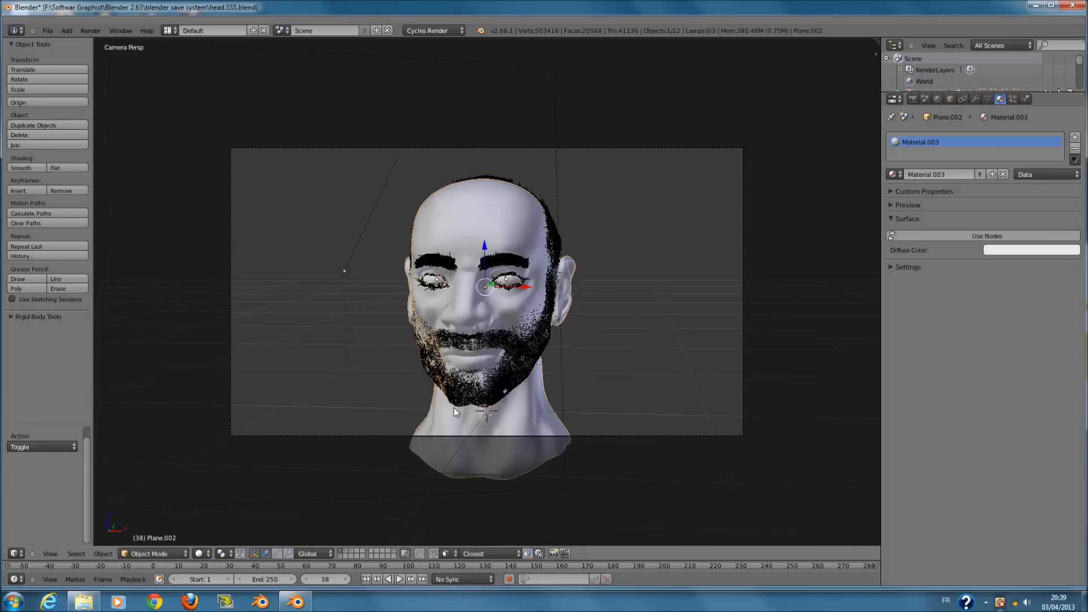
scroll(516, 300, up, 1)
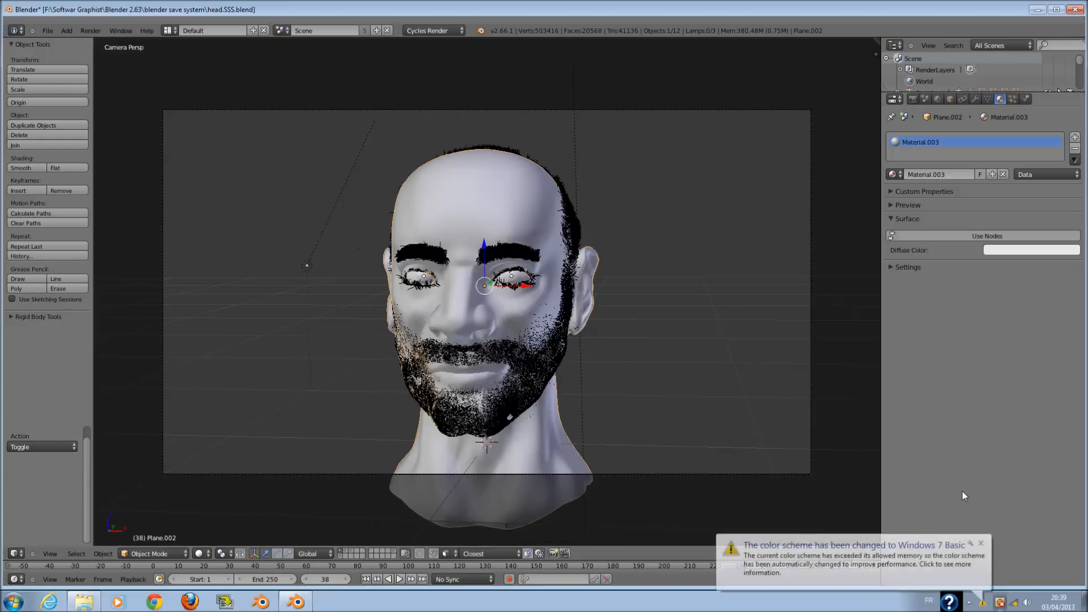
click(979, 544)
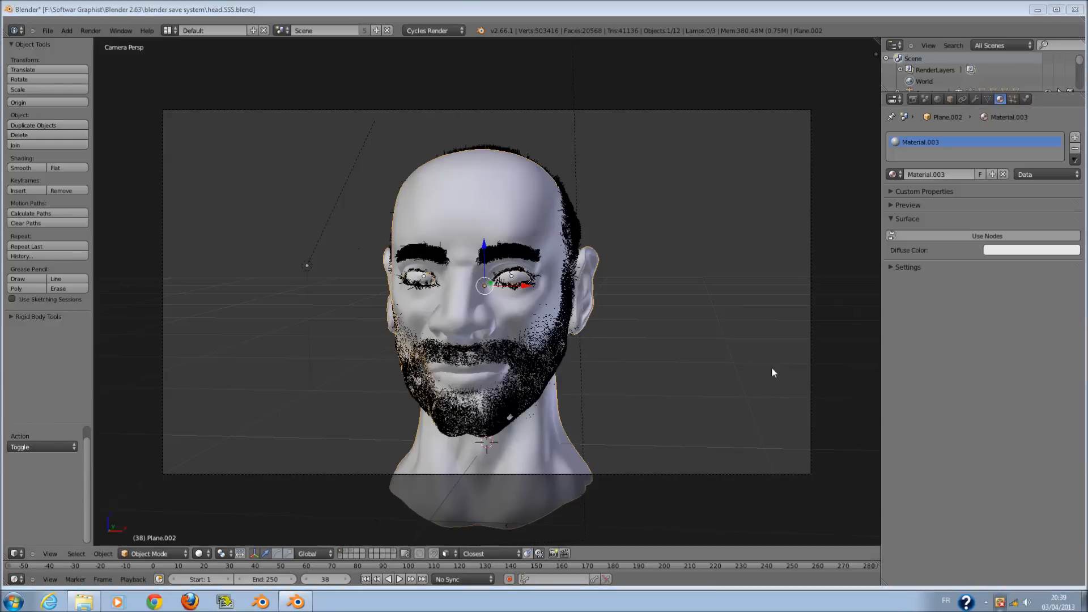
click(910, 221)
click(912, 223)
click(974, 235)
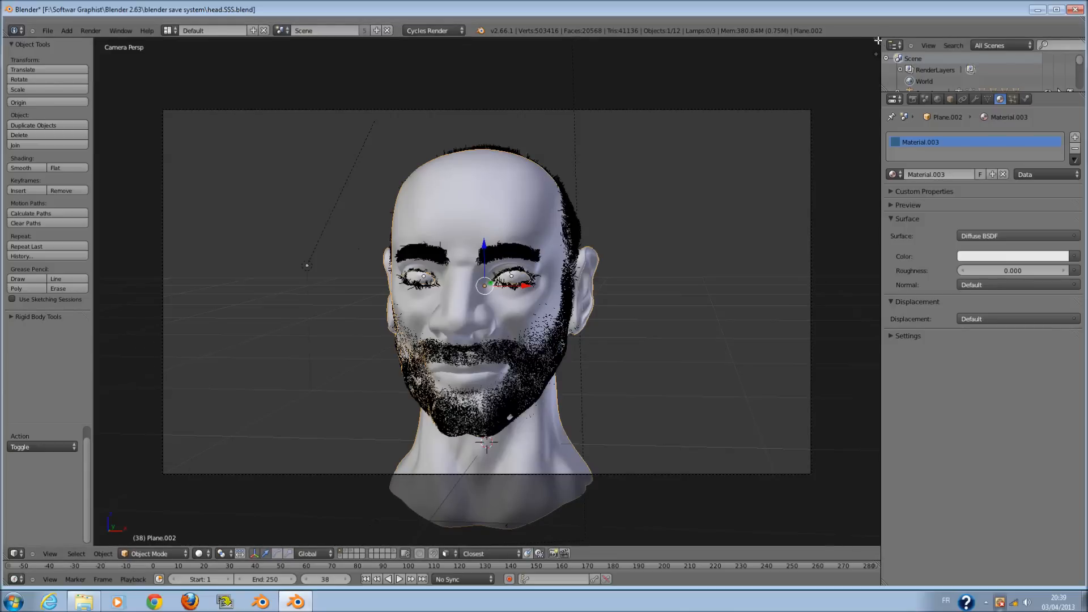
- Split the 3D view in two and turn the new area into a Node Editor showing the head's material nodes
drag(877, 43, 447, 80)
click(458, 554)
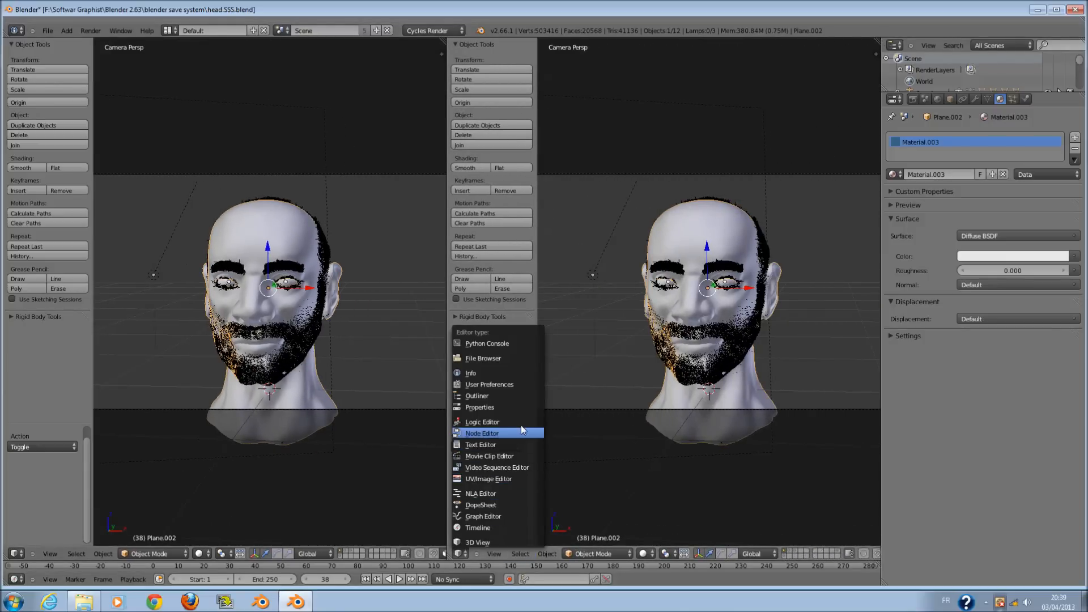
click(495, 433)
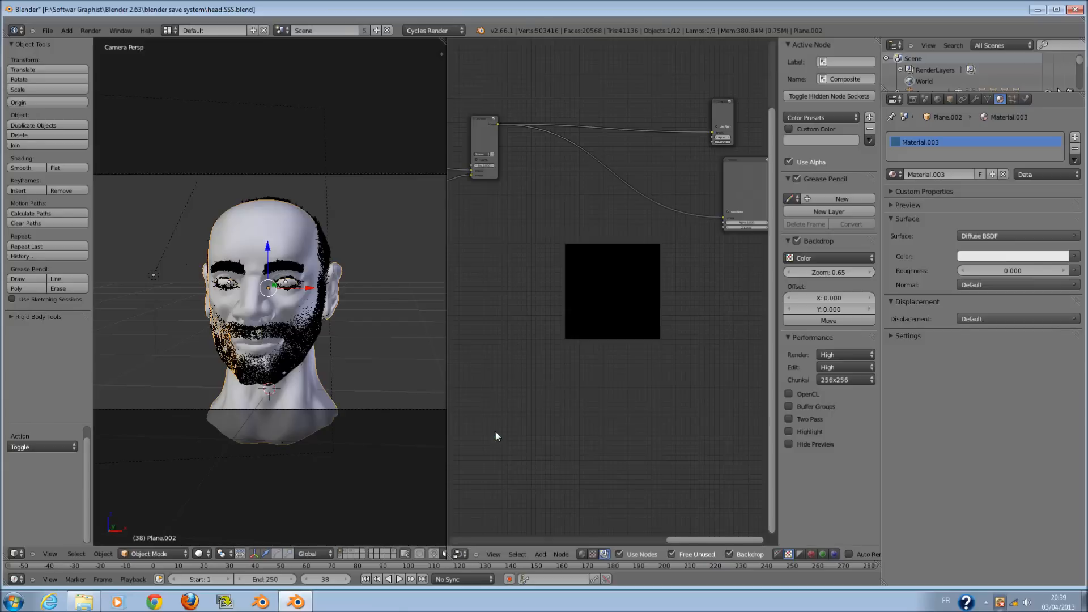
click(583, 554)
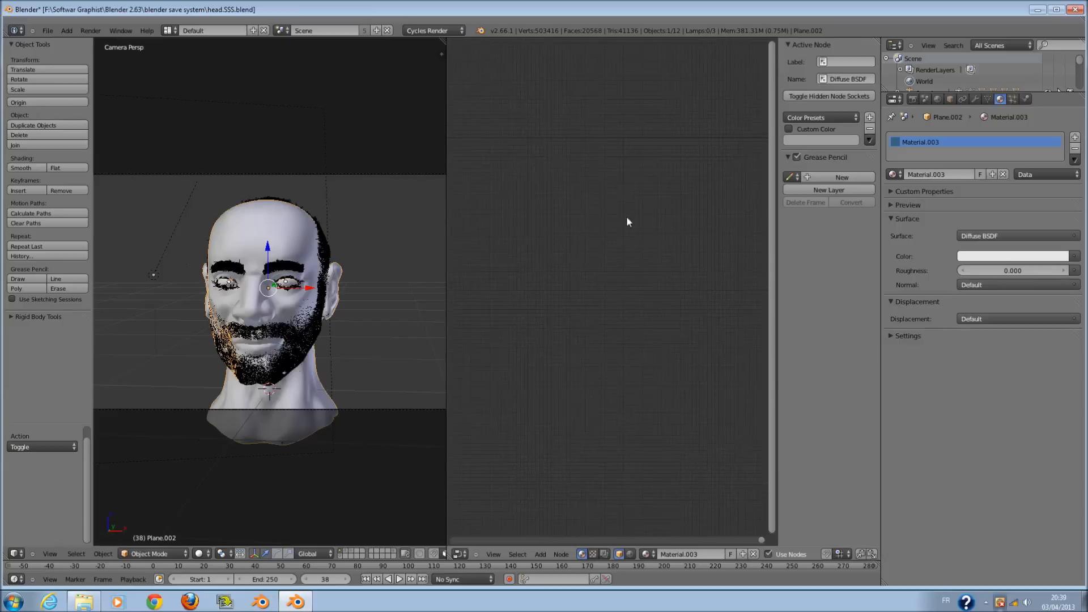
click(1014, 234)
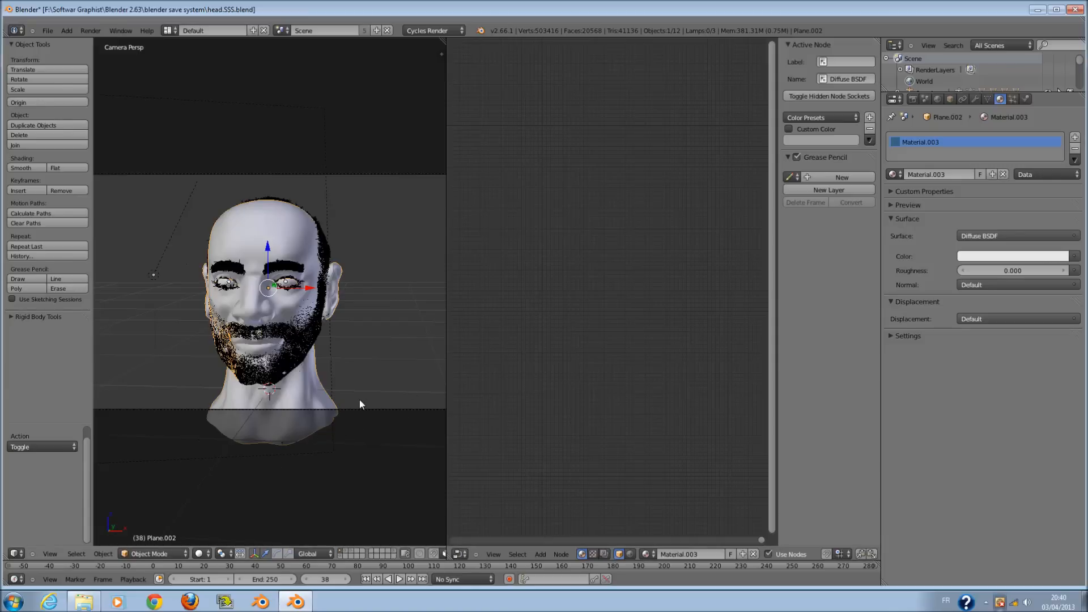
- Link the SSS node tree from SSS_work.blend in the Download_blender_Addon folder on drive F
click(49, 31)
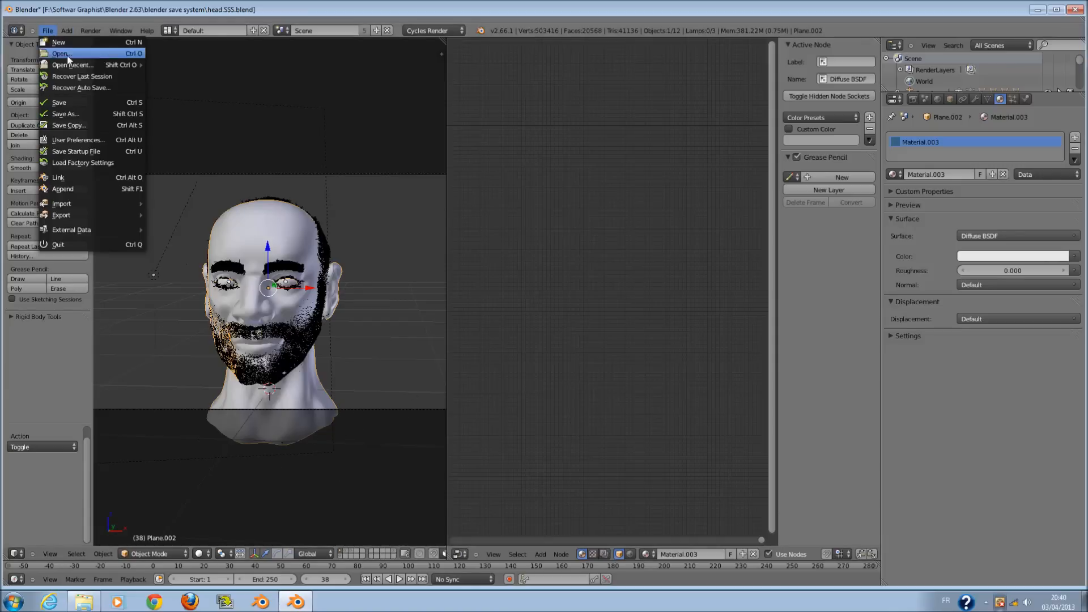
click(99, 177)
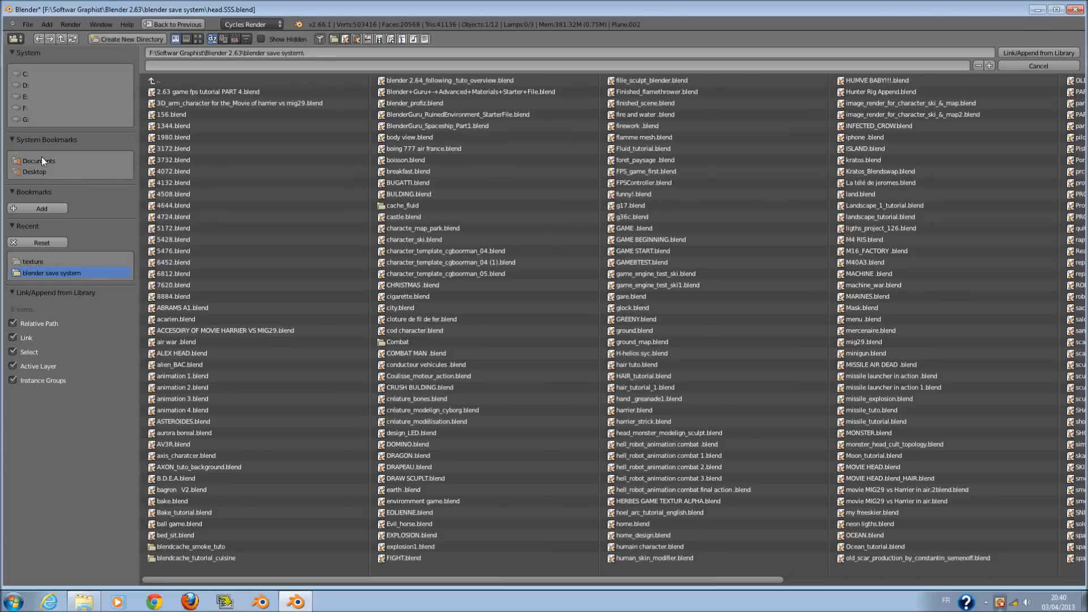
click(39, 171)
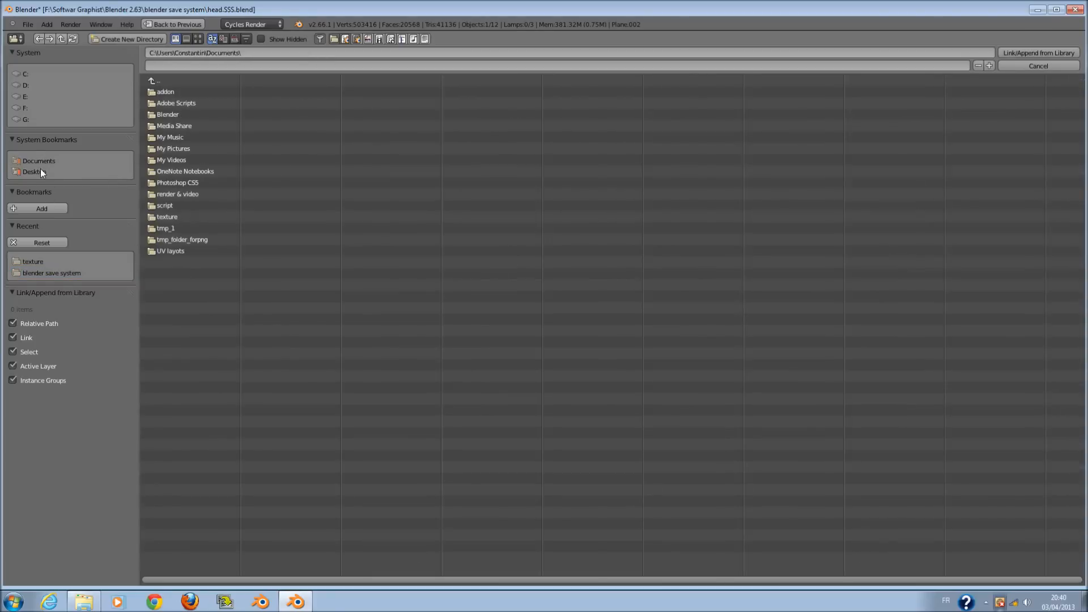
click(31, 107)
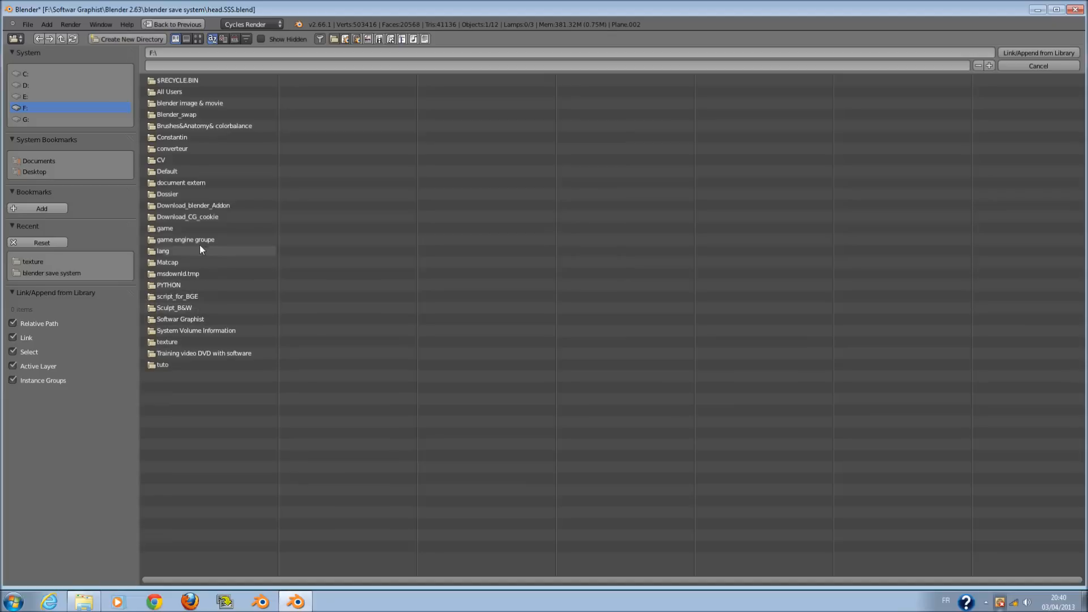
click(202, 206)
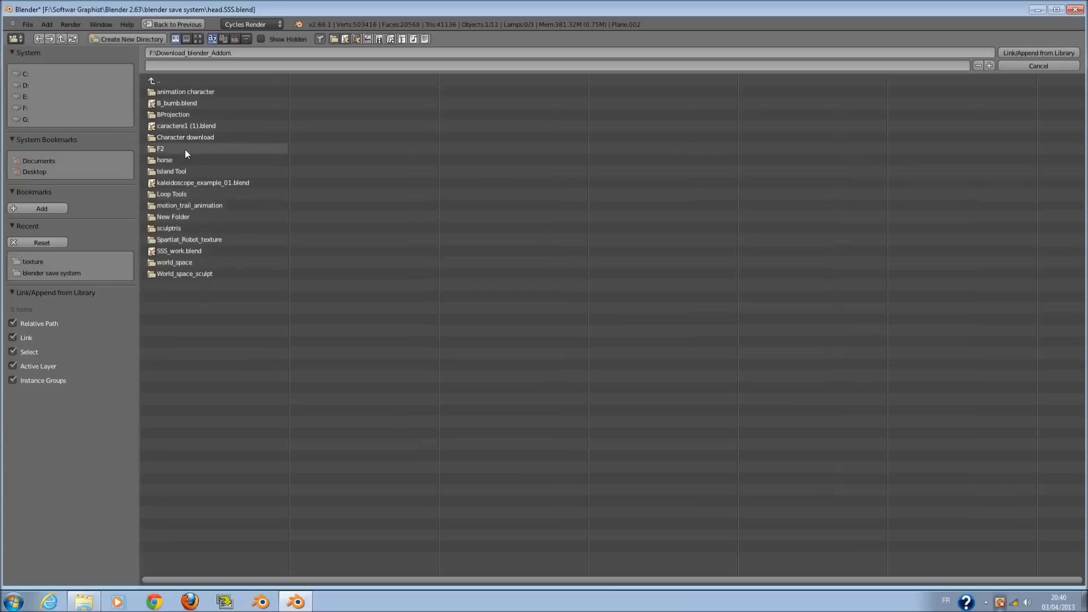
click(216, 253)
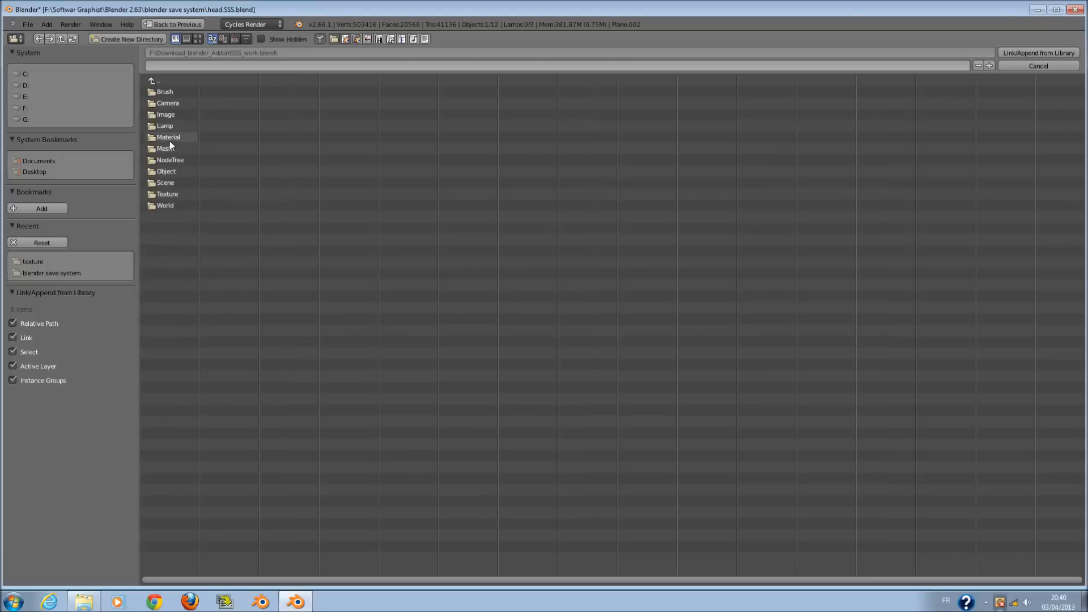
click(174, 159)
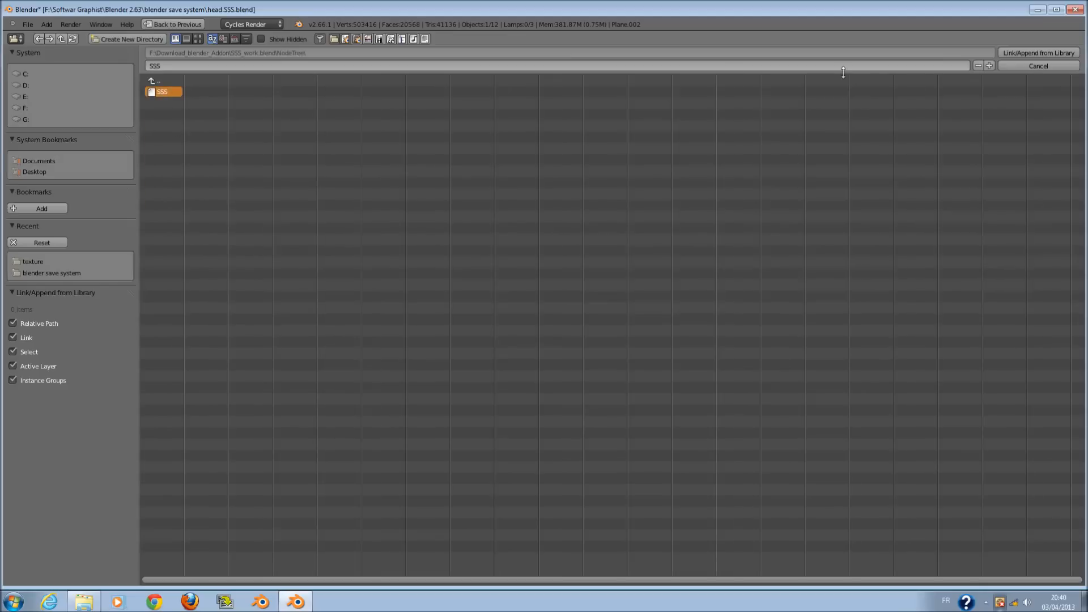
click(1058, 53)
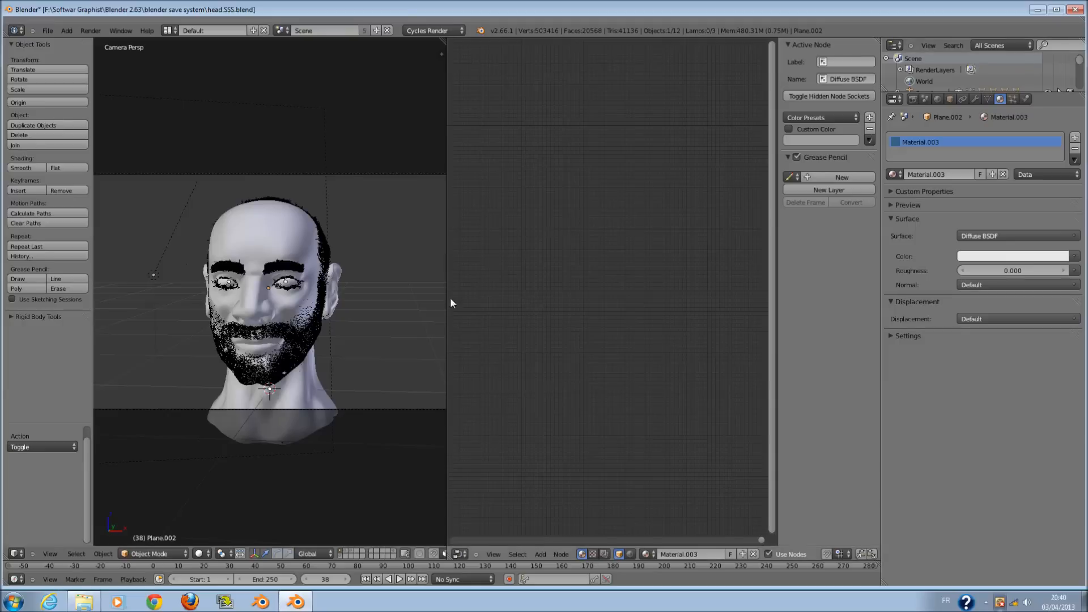
- Reselect the head and add the linked SSS group node to its material, placed below the Diffuse BSDF node
click(1025, 237)
key(ctrl+space)
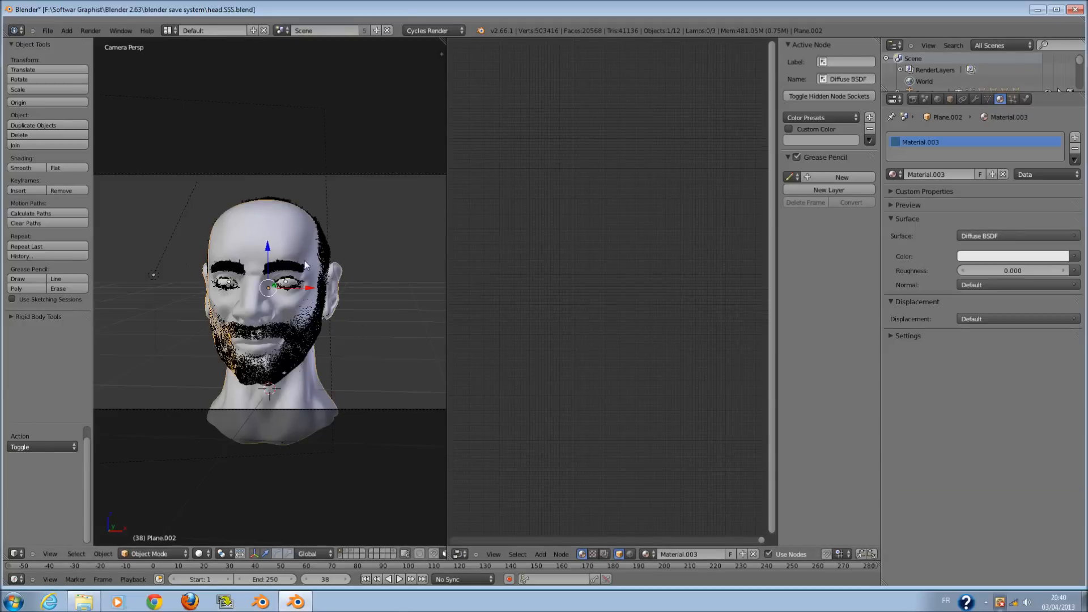
scroll(284, 232, up, 2)
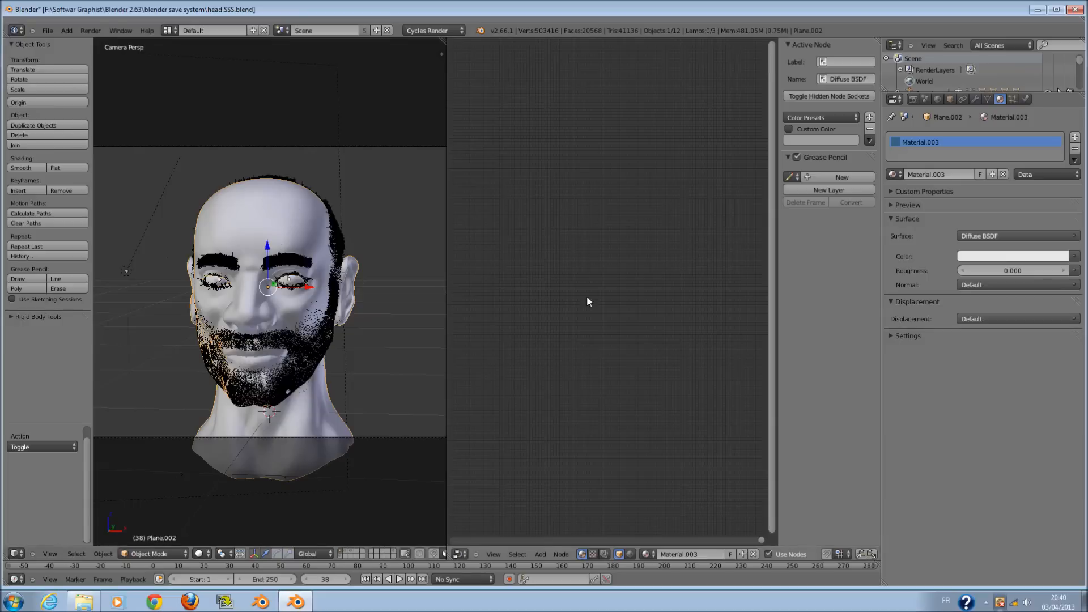
scroll(595, 345, down, 3)
key(shift+a)
middle_drag(557, 222, 687, 298)
scroll(674, 296, up, 4)
middle_drag(570, 273, 648, 314)
key(shift+a)
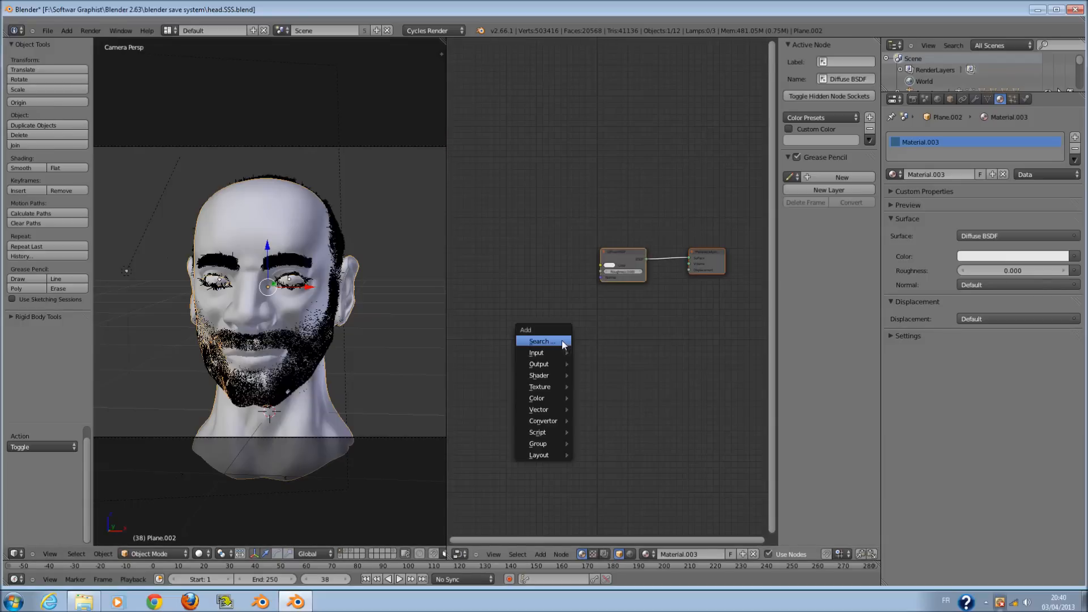
mouse_move(559, 361)
mouse_move(561, 386)
mouse_move(539, 444)
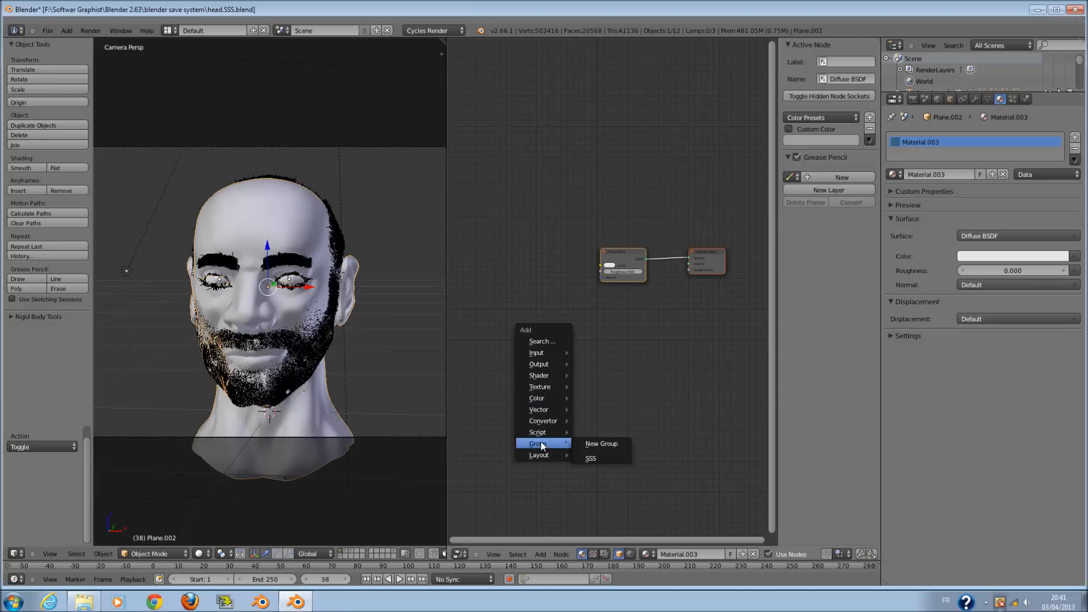
click(609, 457)
scroll(649, 462, up, 1)
click(652, 481)
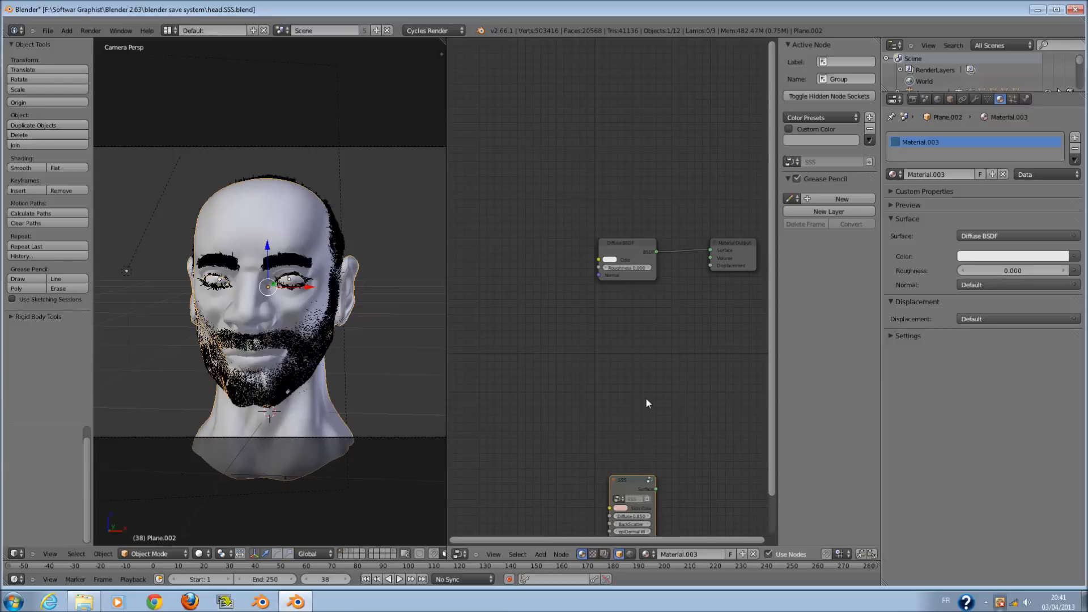
- Move the SSS group node above the Diffuse BSDF node and widen it until its parameter names are readable
scroll(621, 366, down, 1)
drag(653, 488, 639, 168)
scroll(634, 208, up, 6)
middle_drag(632, 223, 580, 330)
scroll(580, 330, up, 2)
scroll(622, 303, up, 1)
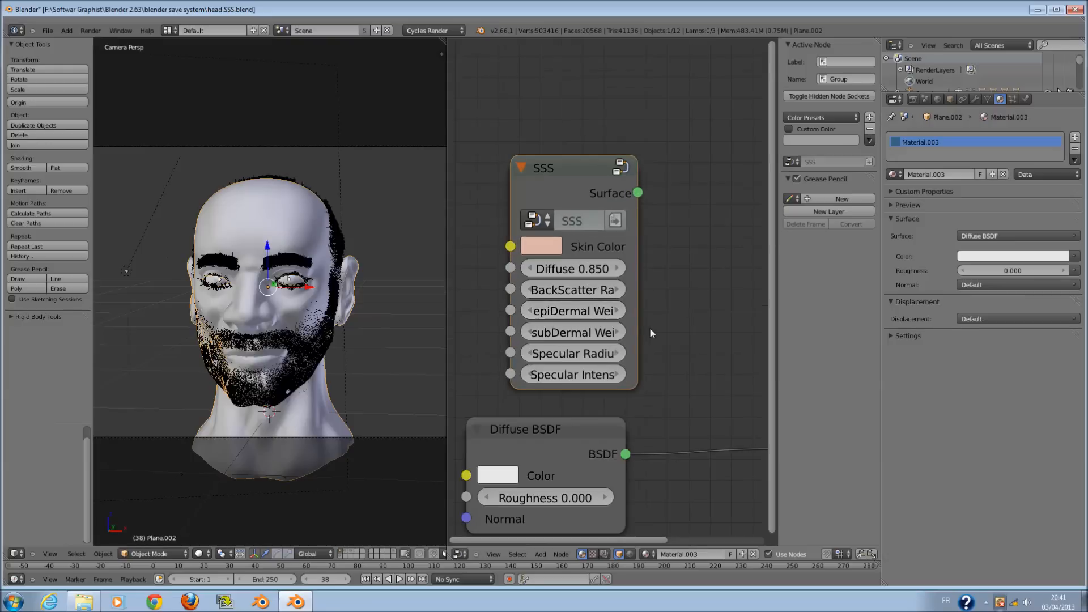
drag(635, 328, 729, 340)
- Examine the head's ear up close from the side and its face from the front
scroll(354, 343, up, 3)
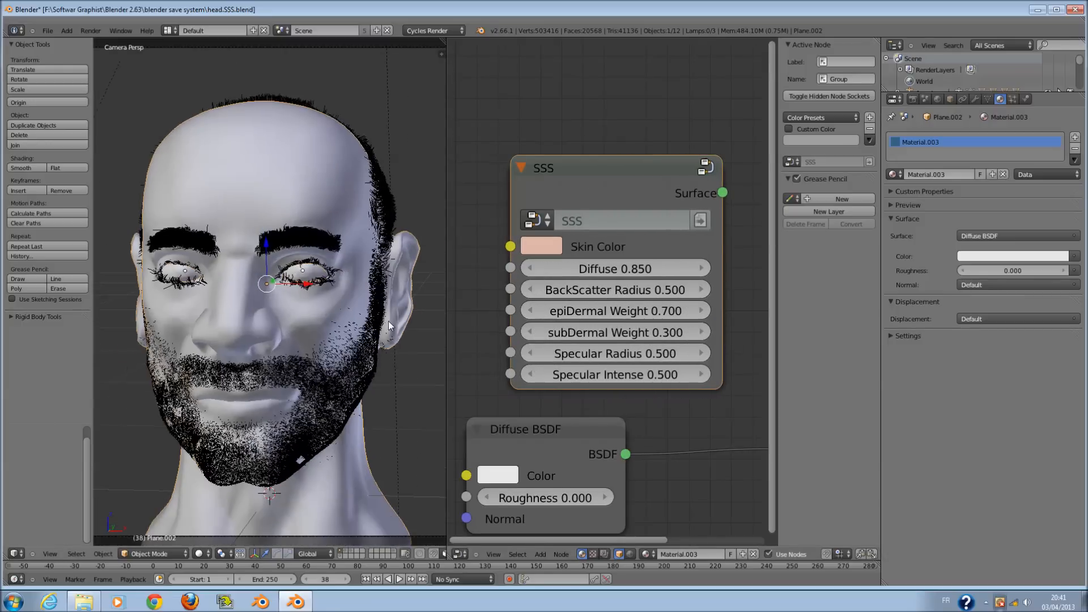
middle_drag(389, 322, 354, 327)
scroll(334, 287, up, 6)
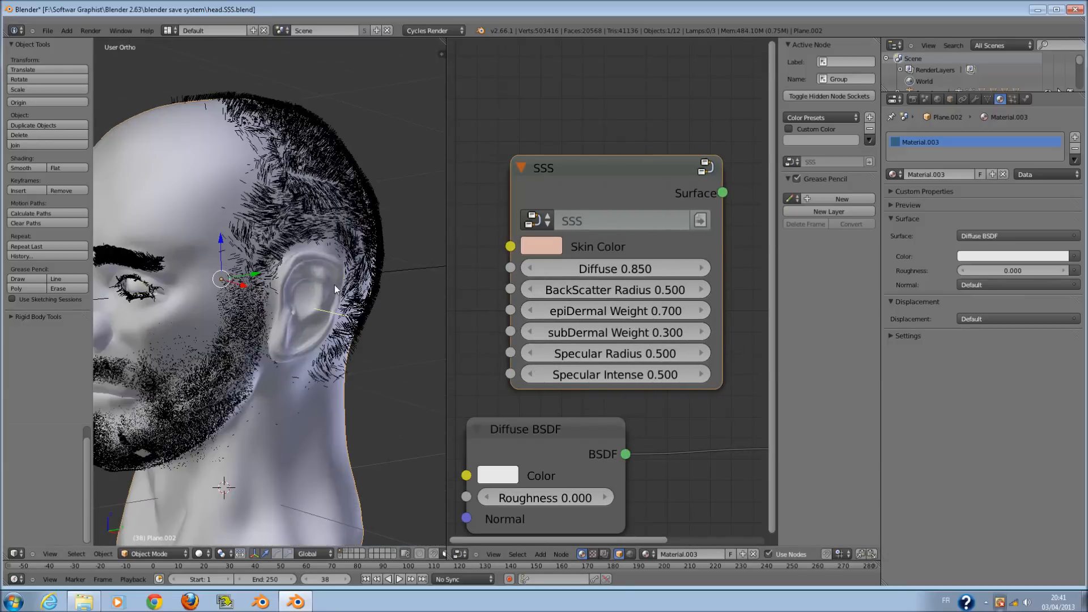
scroll(344, 240, up, 3)
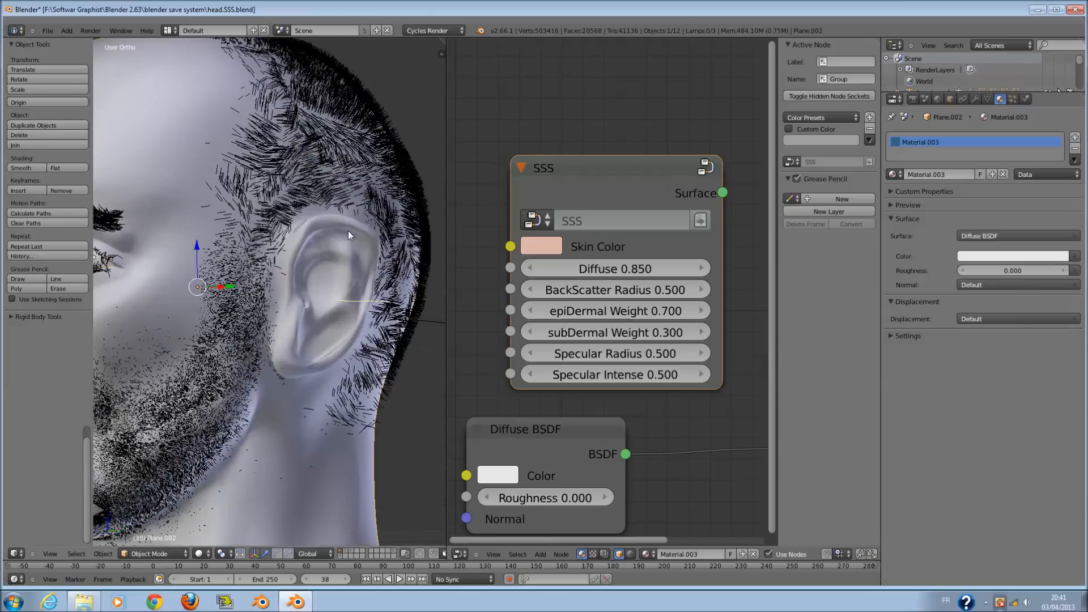
scroll(348, 230, down, 1)
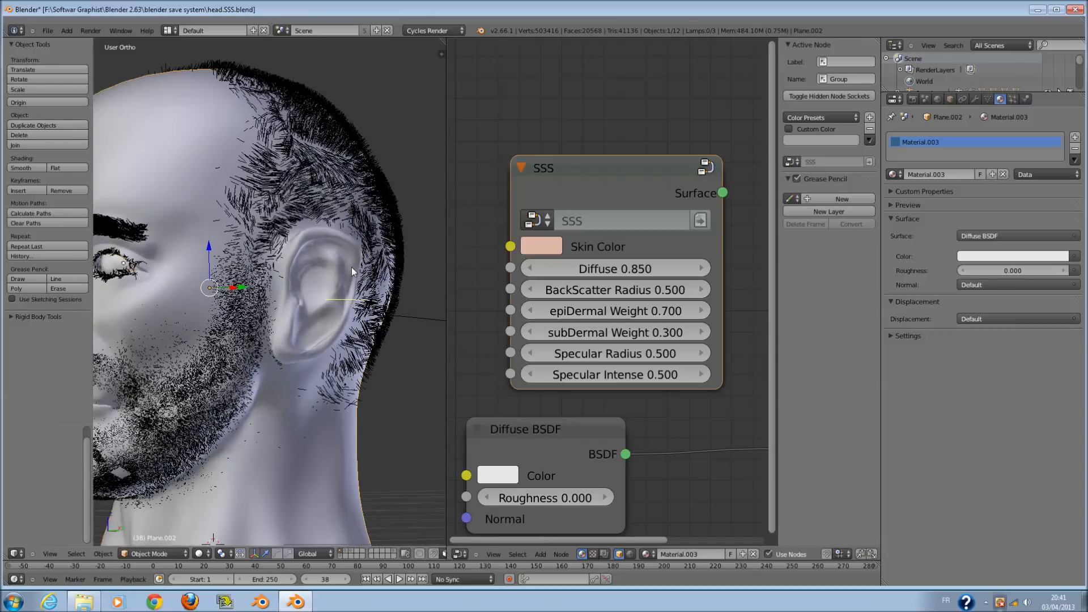
middle_drag(338, 256, 396, 243)
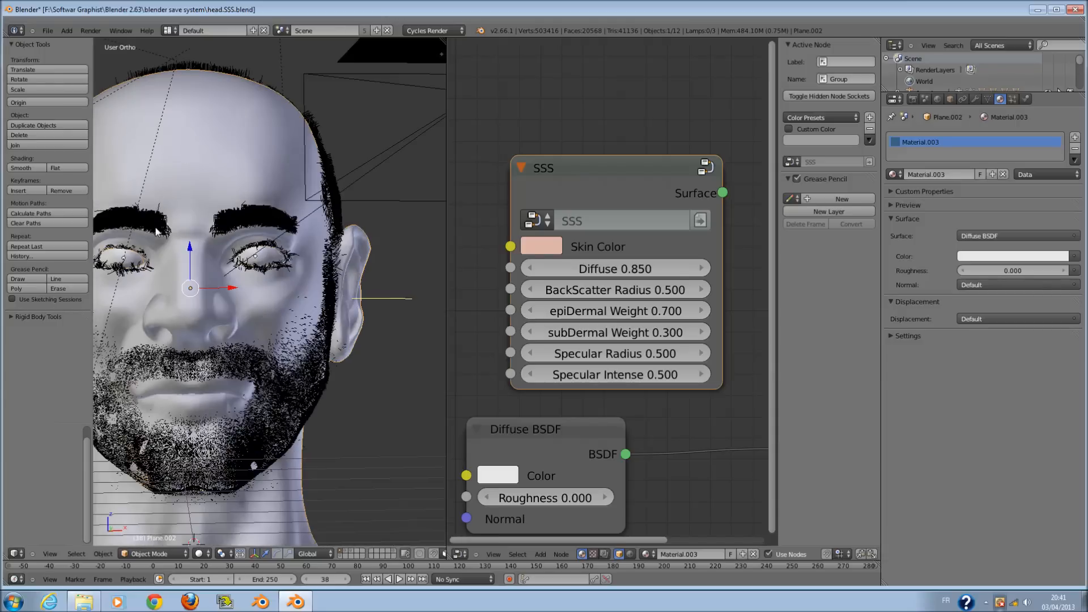
- Look at the whole head through the camera and preview it in Rendered viewport shading
middle_drag(157, 231, 199, 213)
middle_drag(203, 305, 316, 295)
middle_drag(257, 317, 215, 332)
key(KP_0)
scroll(314, 316, down, 2)
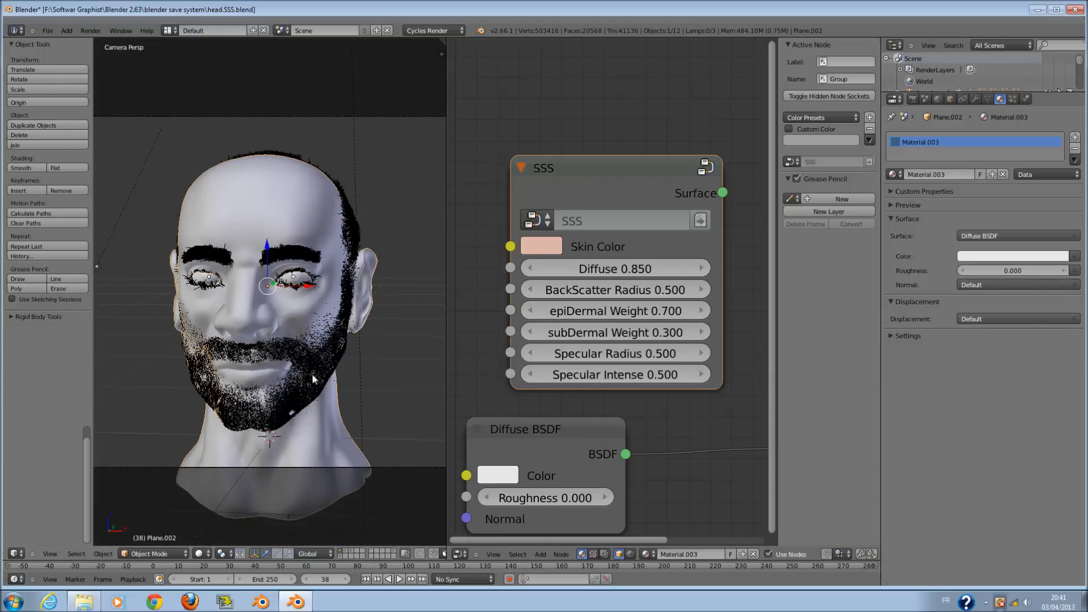
click(199, 553)
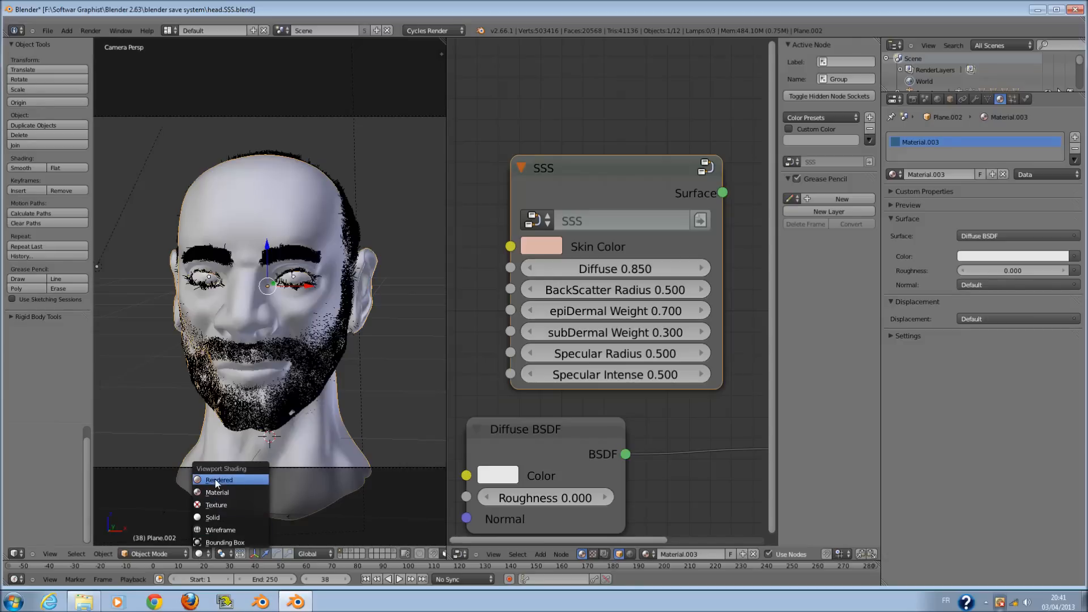
scroll(552, 384, down, 4)
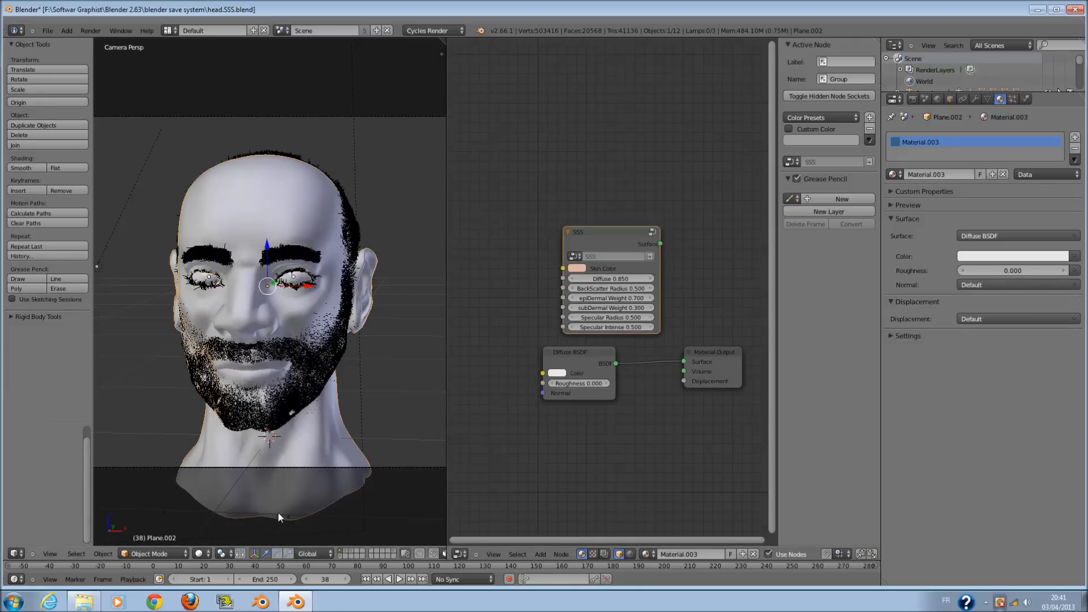
click(205, 553)
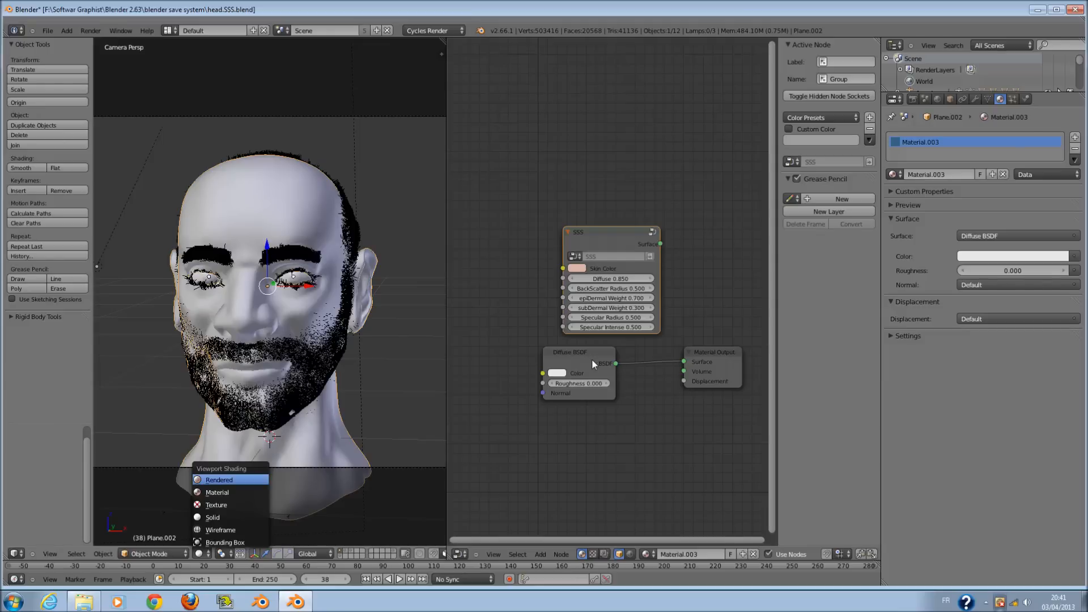
key(Return)
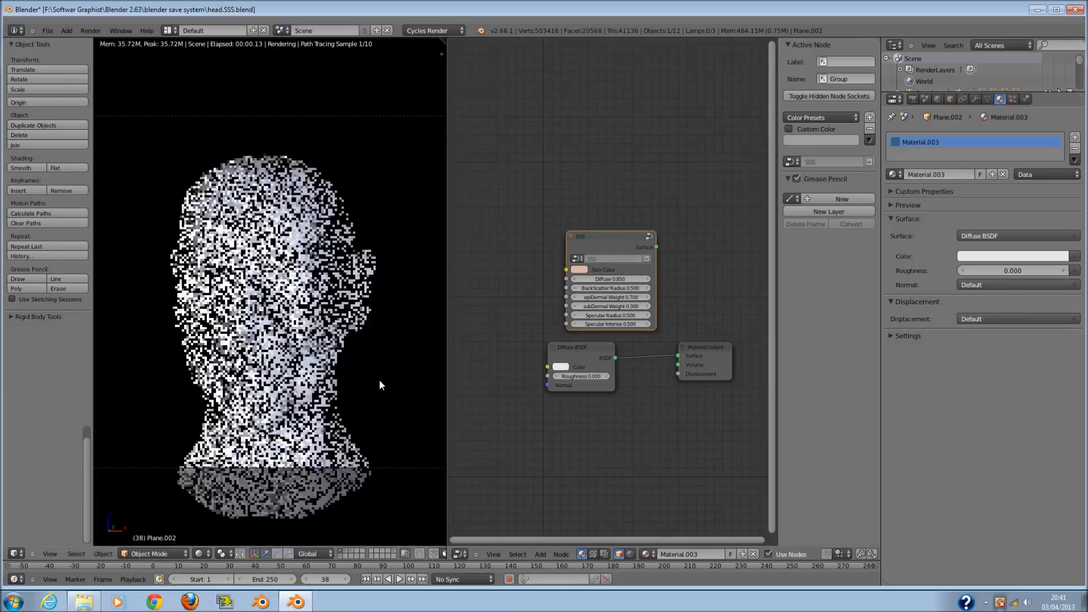
- Save over head.SSS.blend and return the viewport to Solid shading
middle_drag(572, 371, 641, 379)
key(ctrl+s)
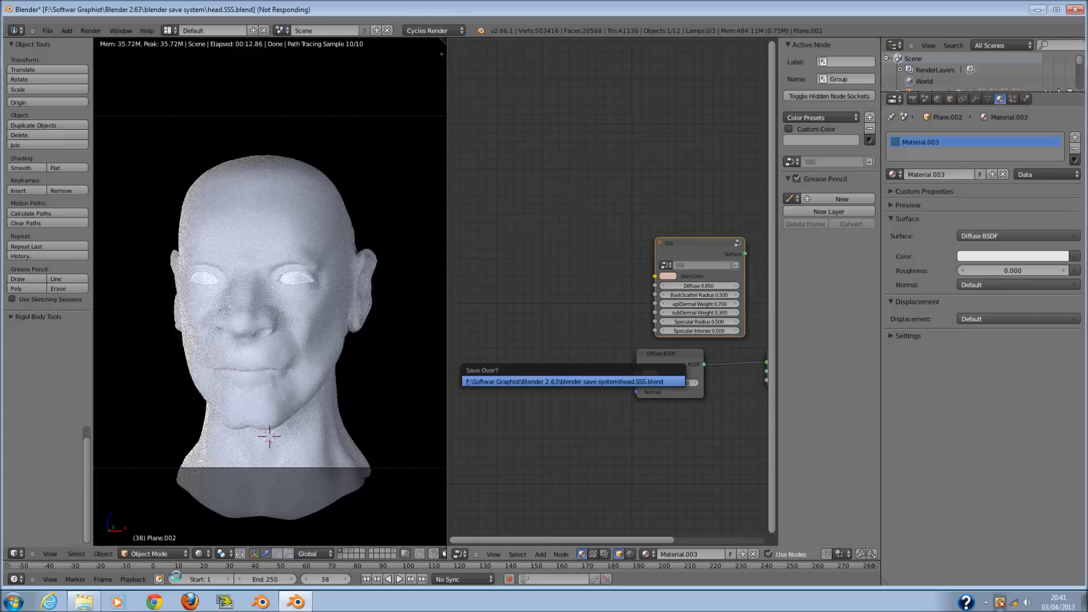
click(203, 553)
click(214, 525)
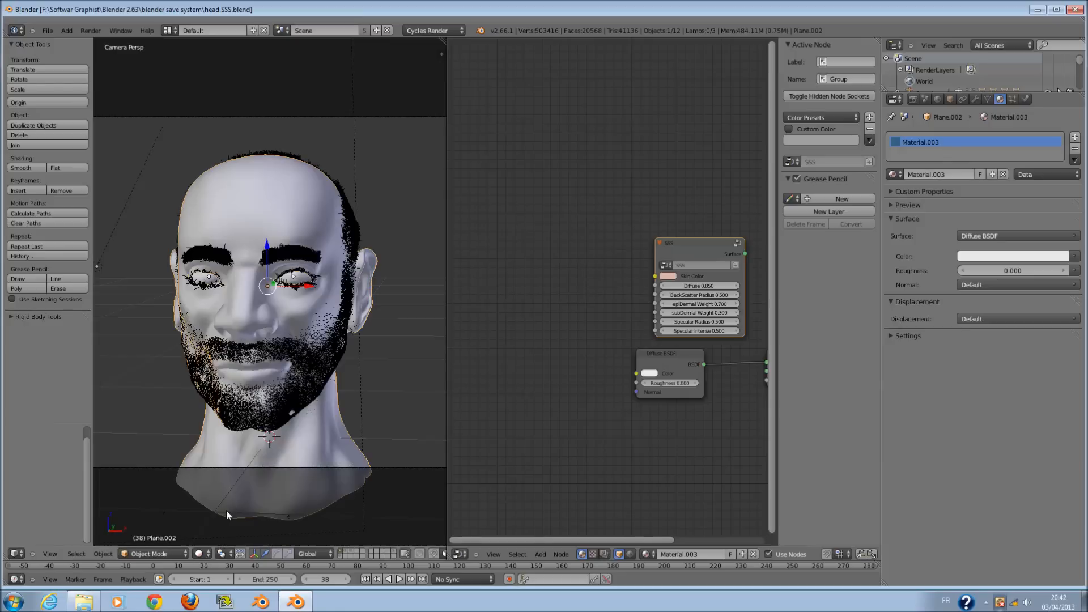
- Check the settings of the head's Subsurf and Multires modifiers
click(974, 99)
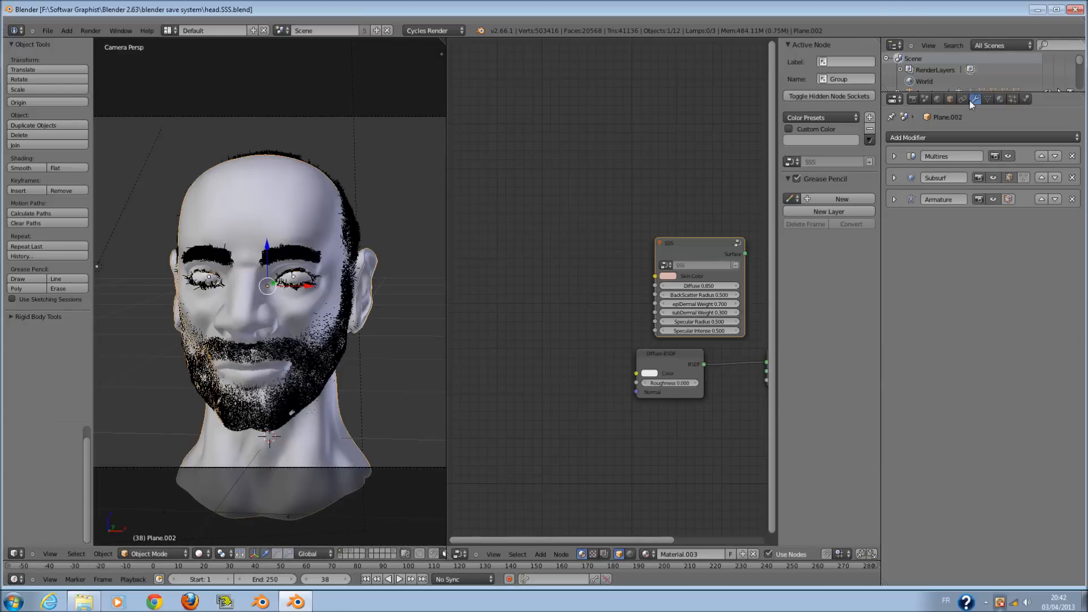
click(894, 178)
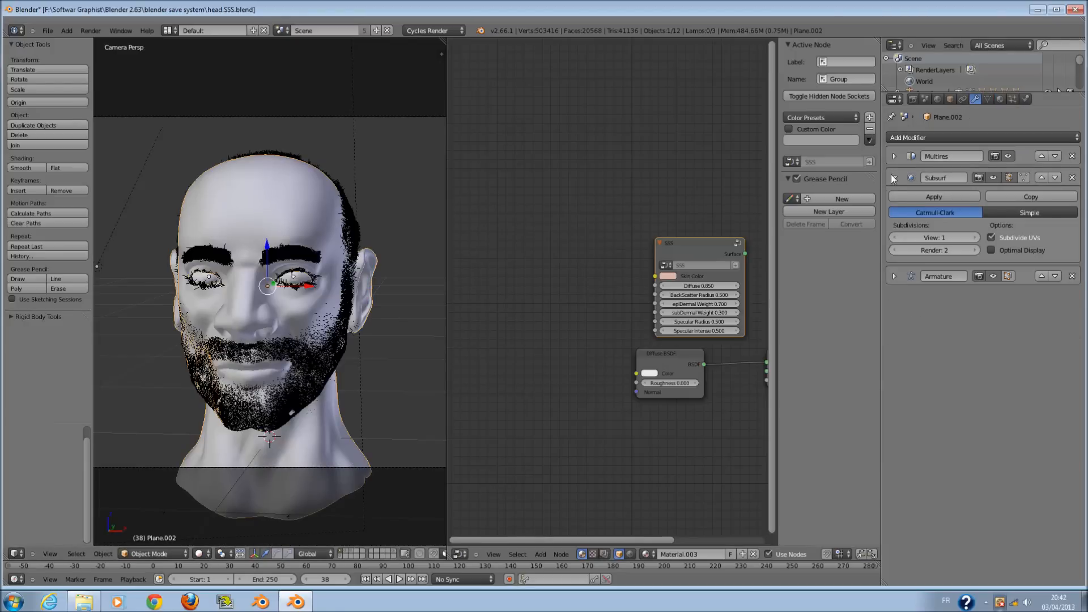
click(893, 178)
click(894, 156)
click(894, 156)
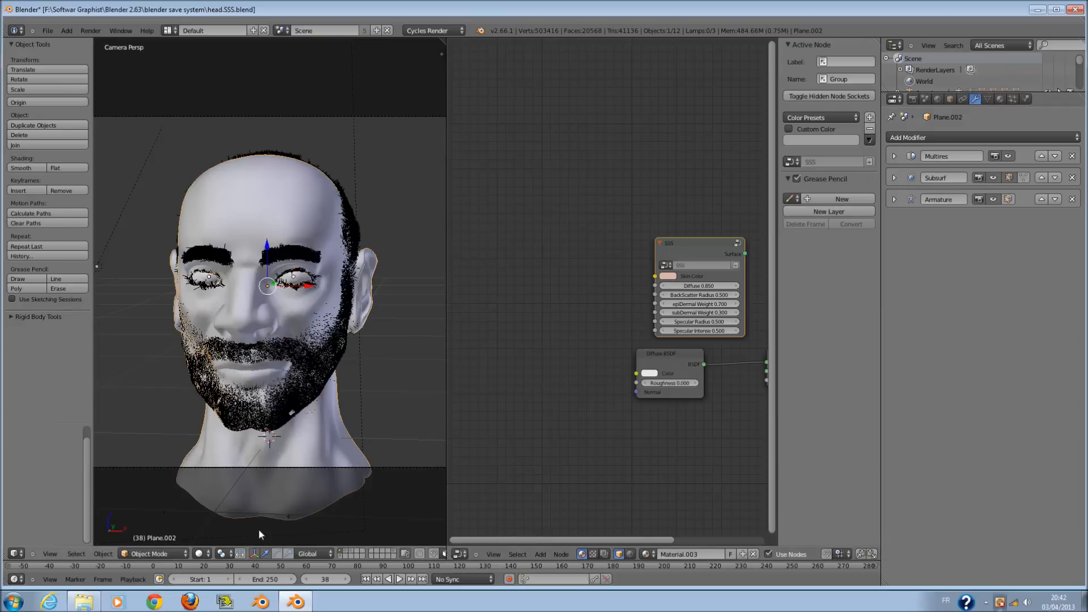
- Move the Diffuse BSDF node away from the SSS group node and save over head.SSS.blend
scroll(666, 367, down, 1)
drag(660, 344, 576, 336)
key(ctrl+s)
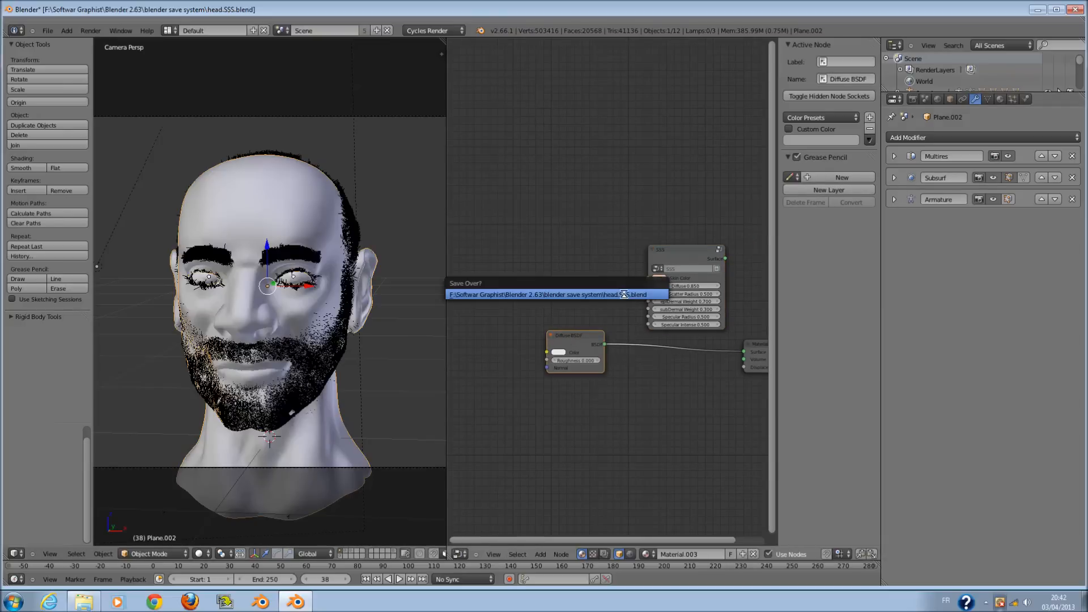
click(616, 294)
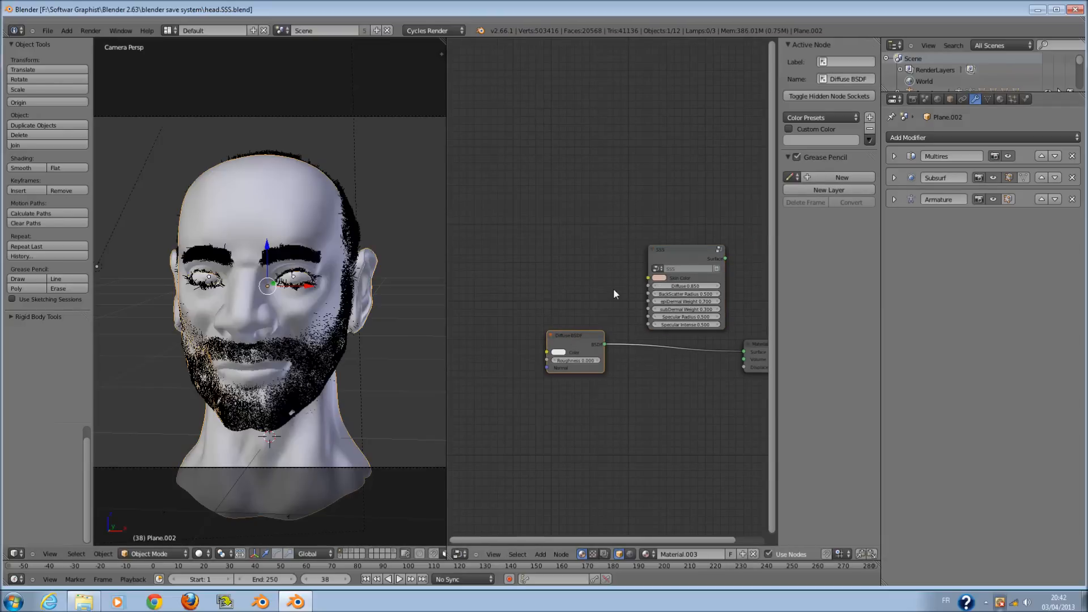
- Insert the SSS group node into the link between Diffuse BSDF and Material Output, and briefly preview the head in Rendered shading
drag(683, 260, 674, 299)
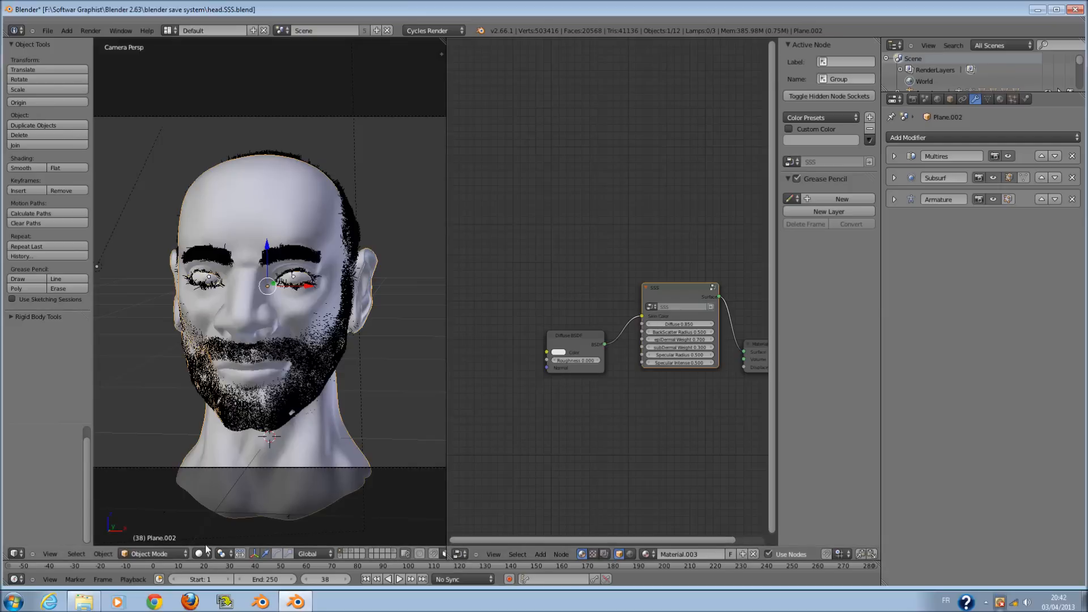
click(205, 553)
click(242, 480)
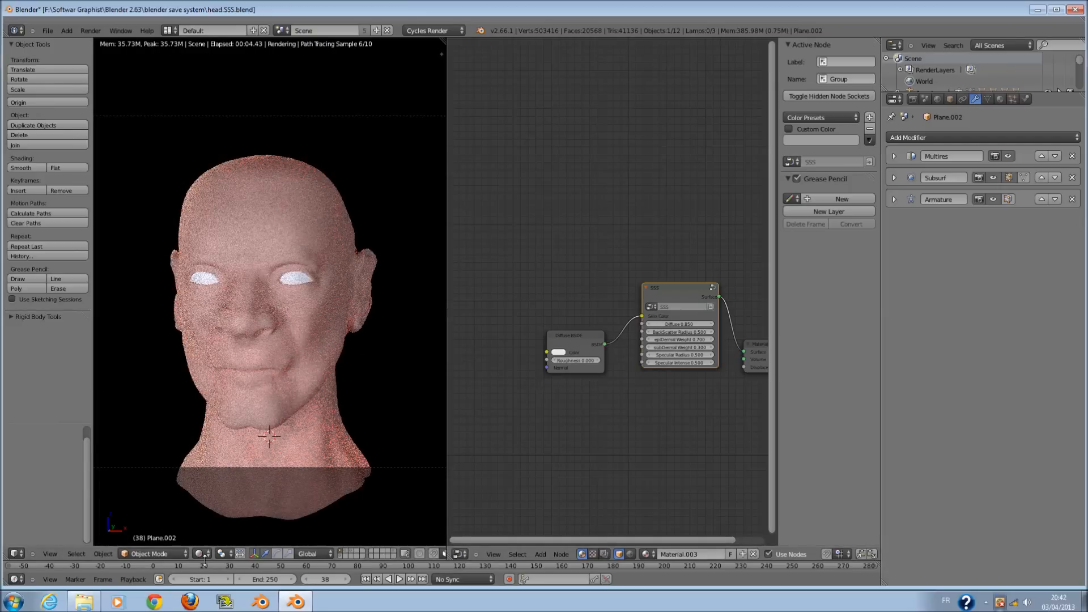
click(202, 551)
click(214, 513)
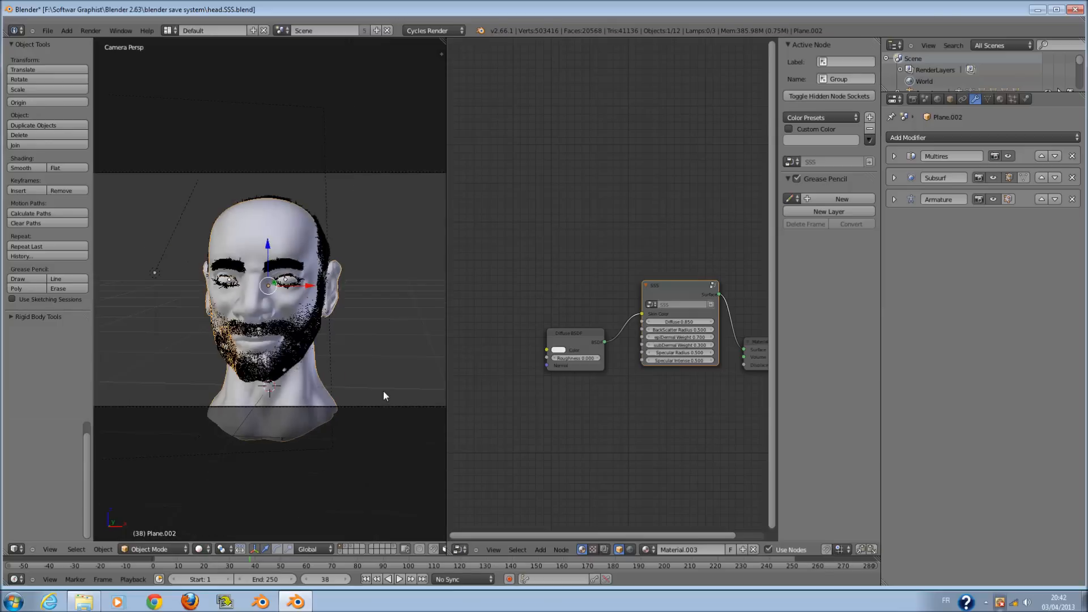
- In top view, delete the lamp behind the head and the lamp in front, on the left side of the camera
key(KP_7)
scroll(292, 264, down, 6)
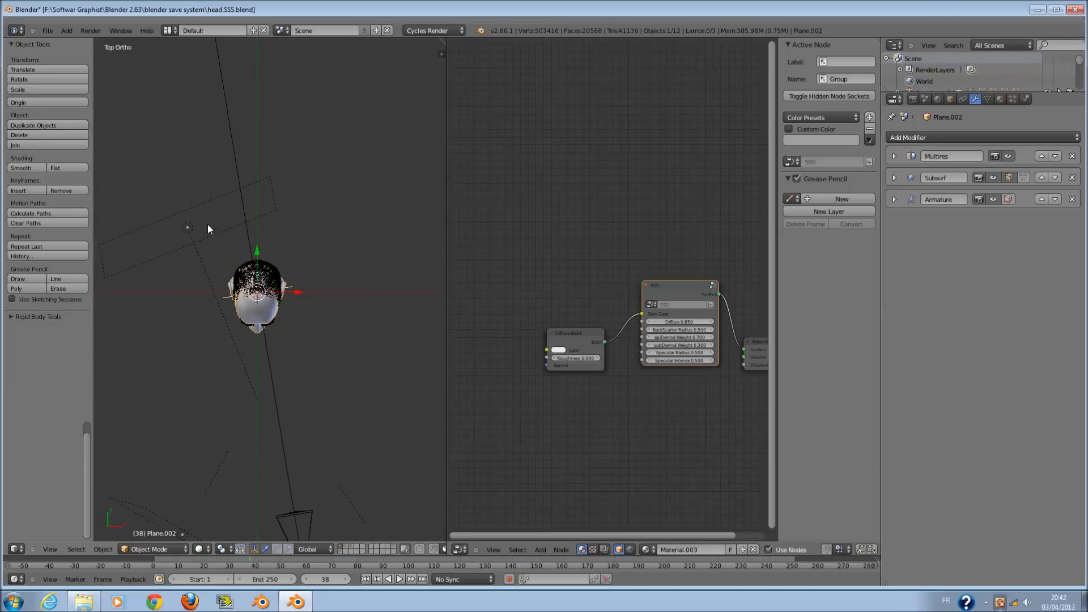
right_click(191, 226)
key(x)
click(215, 252)
scroll(243, 447, down, 2)
scroll(235, 397, down, 2)
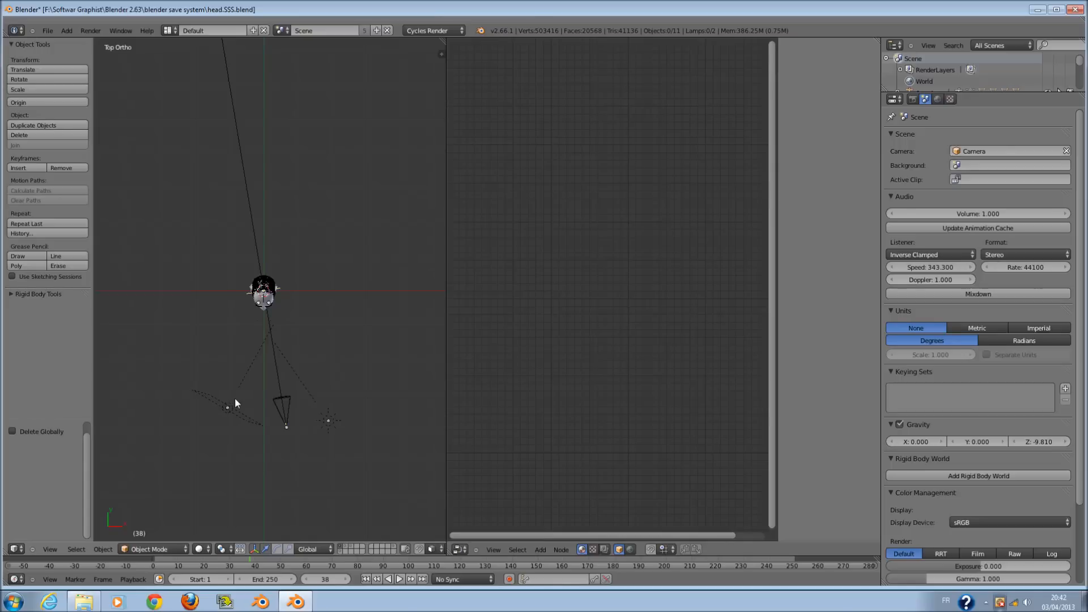
right_click(235, 403)
key(x)
click(235, 405)
- Delete the remaining sun lamp to the right of the camera
scroll(344, 445, up, 1)
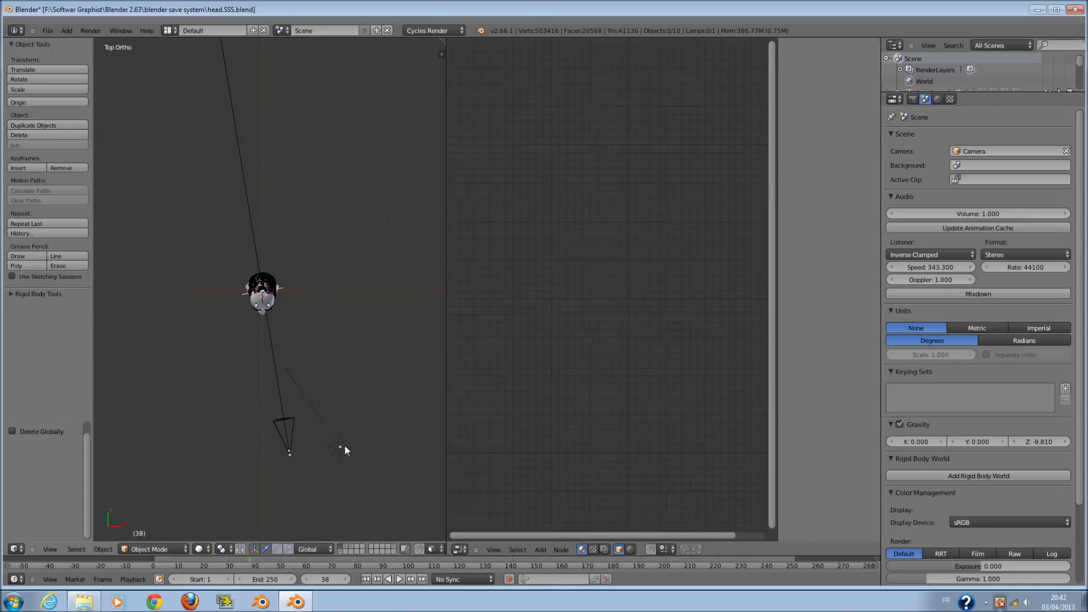
right_click(344, 449)
scroll(345, 448, up, 2)
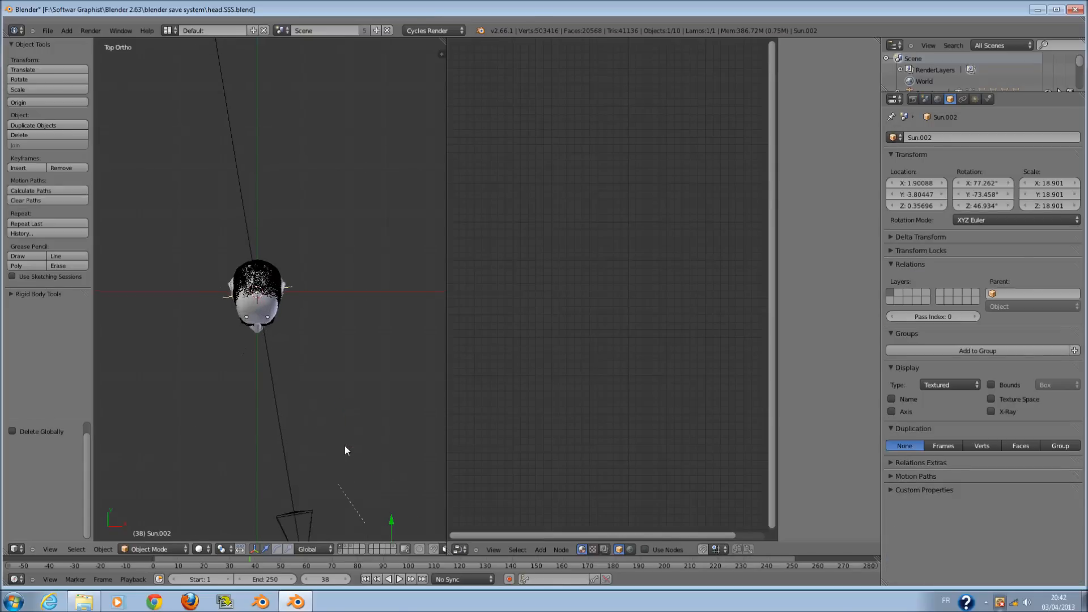
key(x)
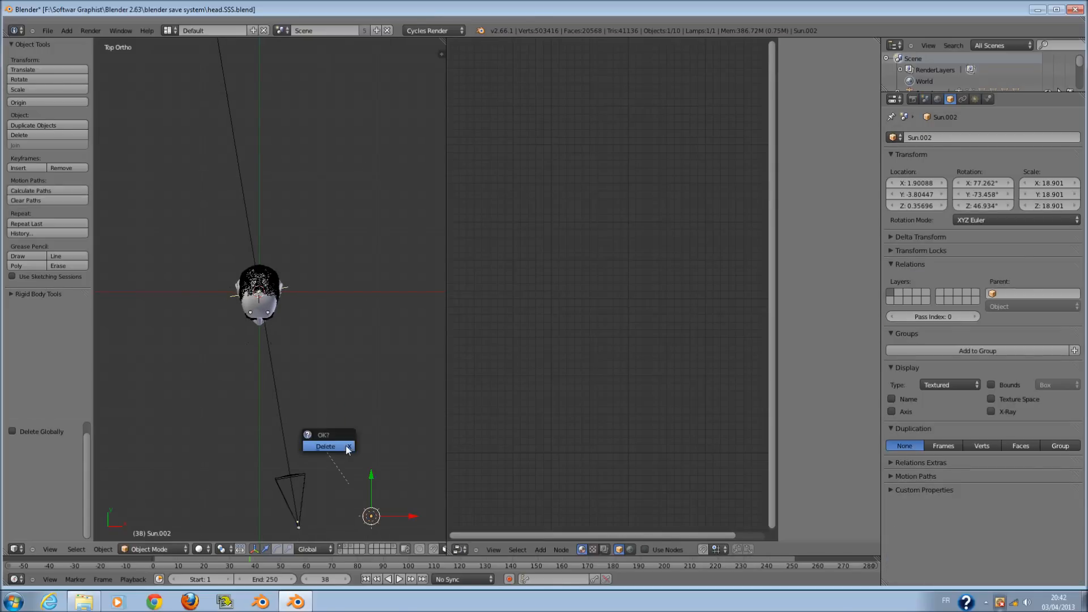
click(346, 445)
- Add a mesh plane at the centre of the scene
shift+scroll(330, 430, down, 3)
key(shift+a)
mouse_move(298, 268)
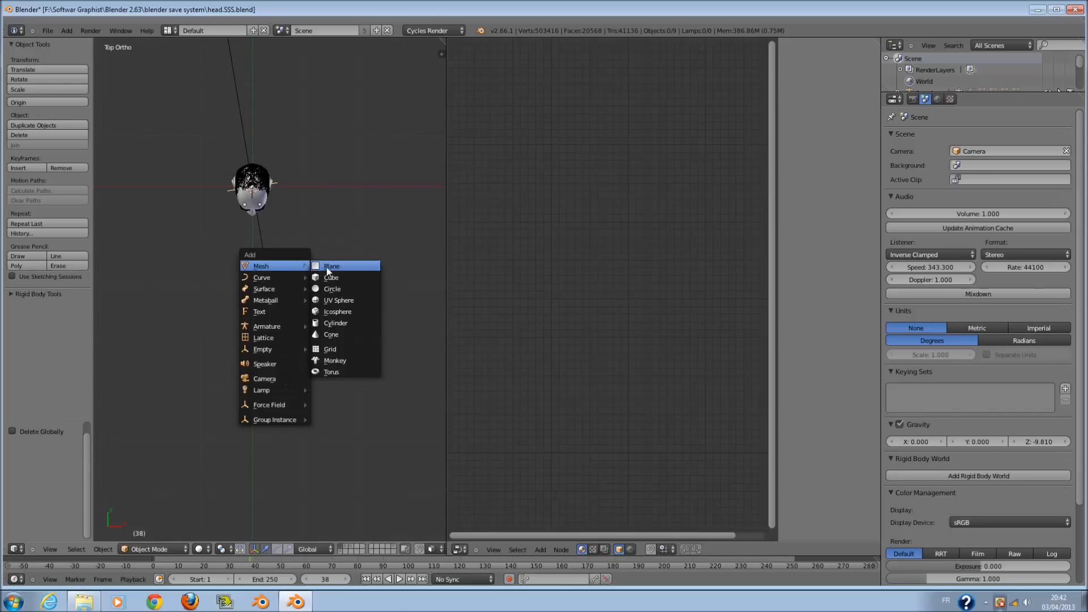
key(Return)
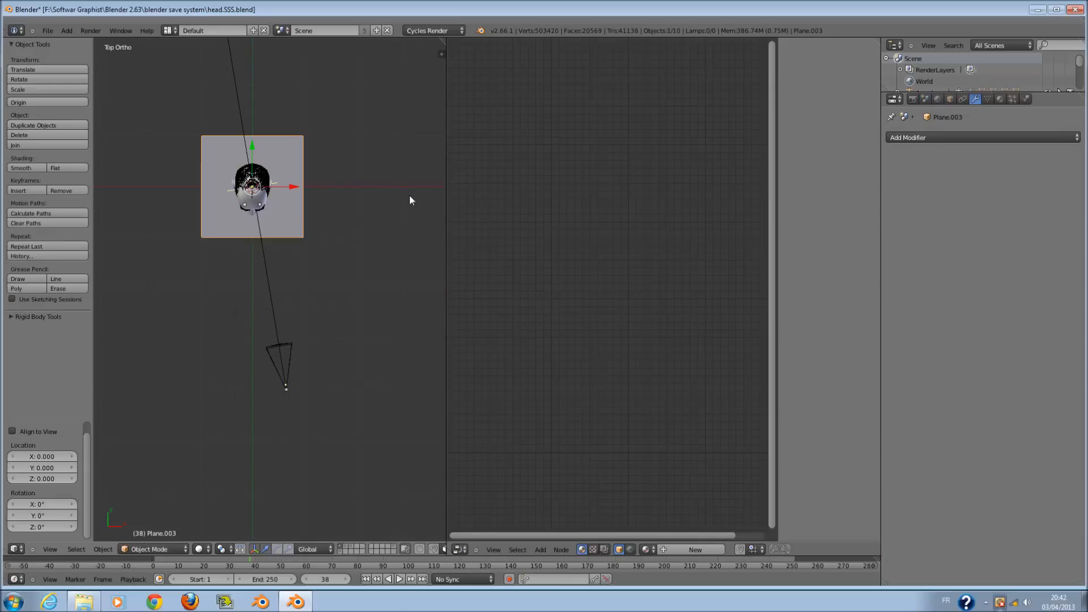
- Create a material for the new plane and set its surface shader to Emission
click(1000, 100)
click(943, 174)
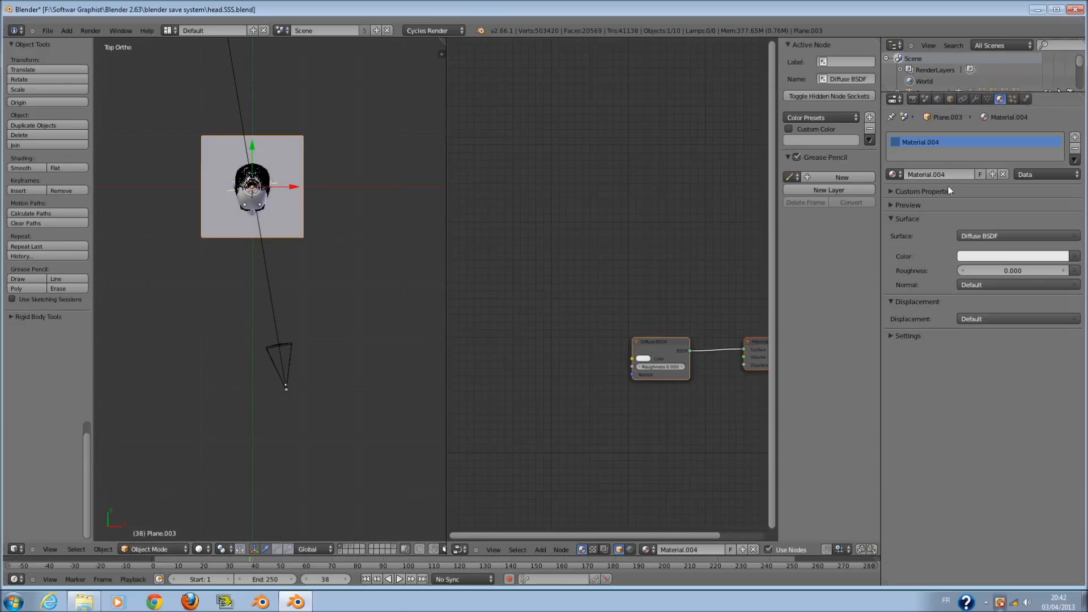
click(979, 236)
click(890, 285)
click(991, 231)
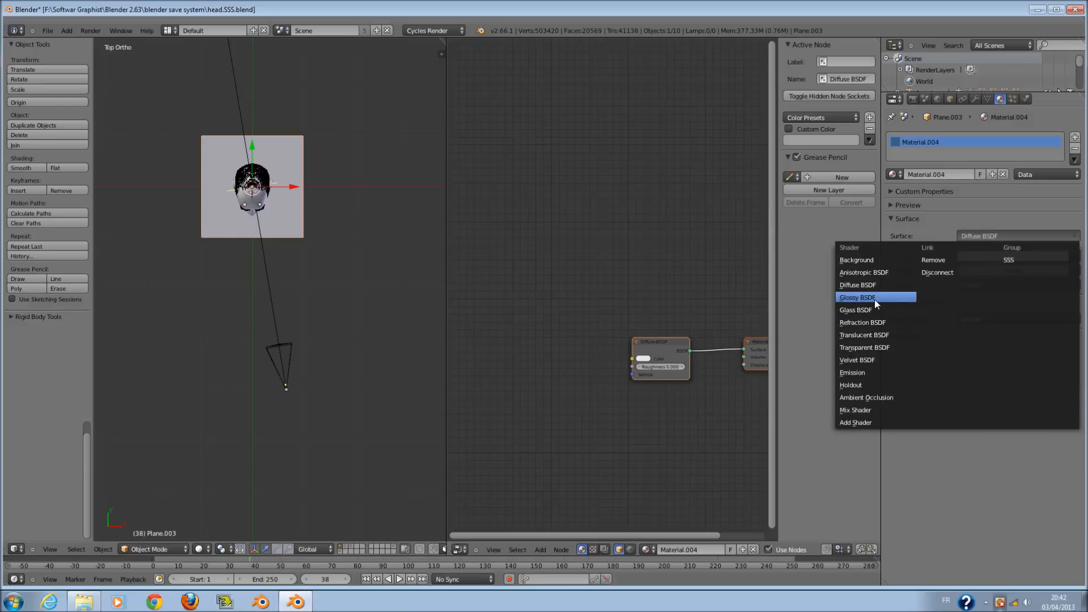
click(864, 371)
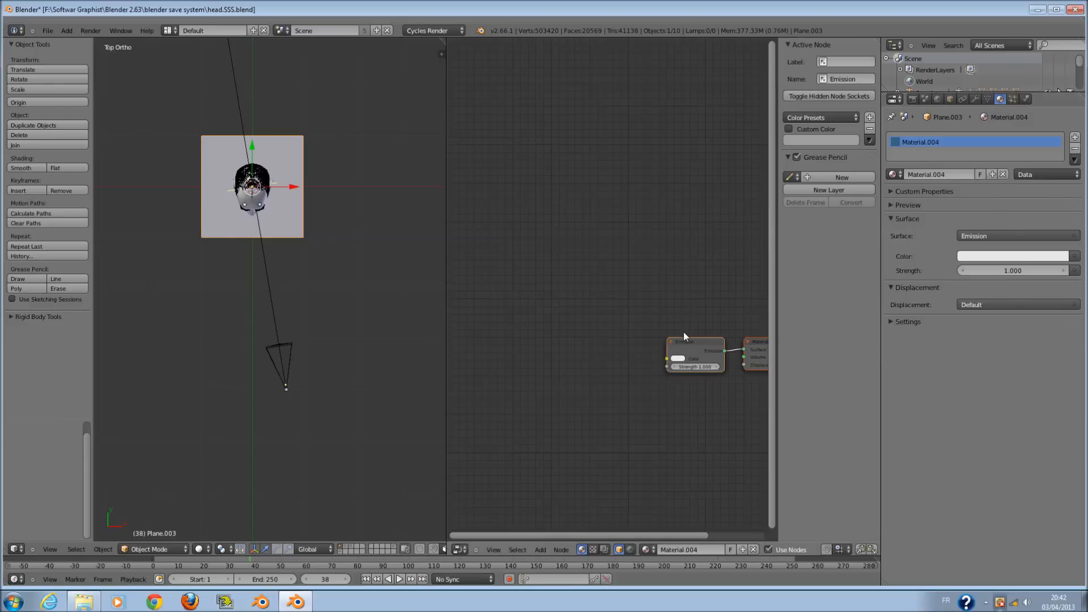
- In side view, scale down the plane, tilt it, and move it up behind the head by 0.934 on Y and 0.925 on Z
key(KP_3)
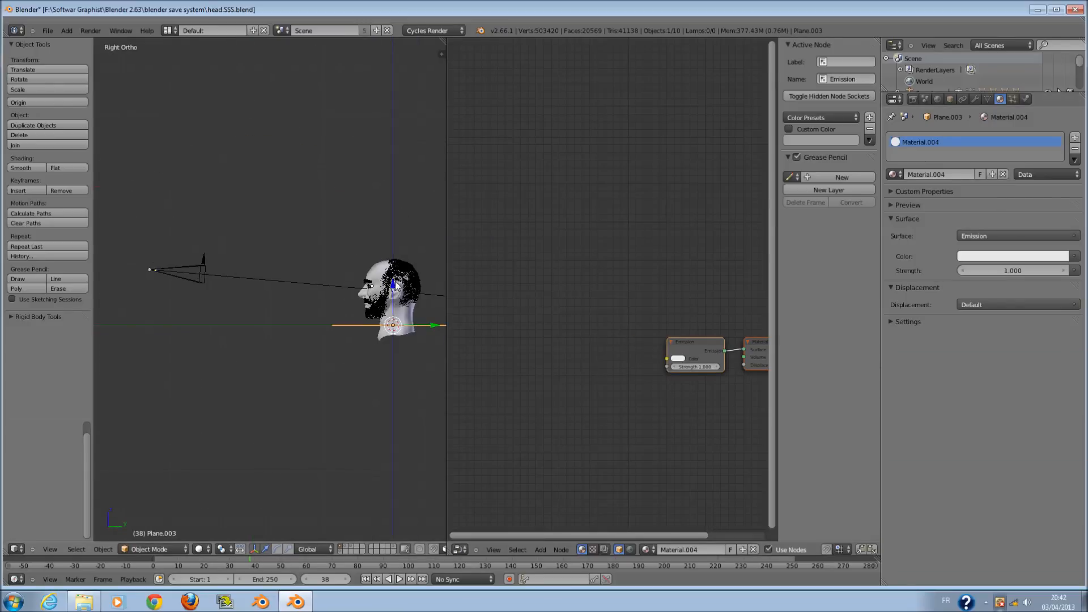
key(s)
click(373, 305)
key(r)
click(380, 332)
key(g)
click(438, 270)
middle_drag(435, 270, 439, 270)
- Preview the plane's lighting through the camera in Rendered shading and move the Emission node farther from the Material Output
key(KP_0)
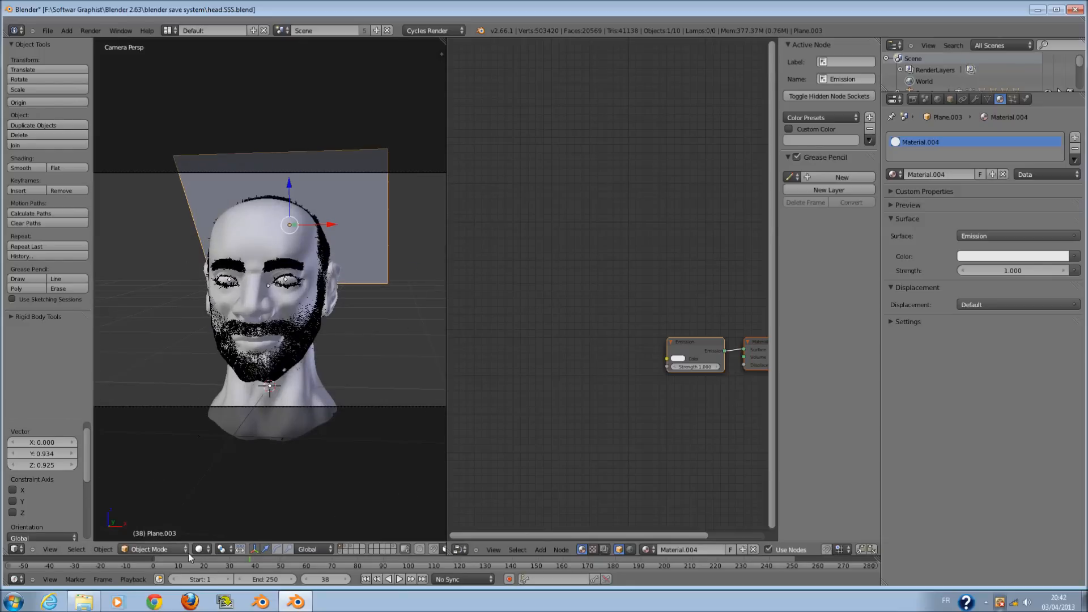
click(201, 549)
click(229, 476)
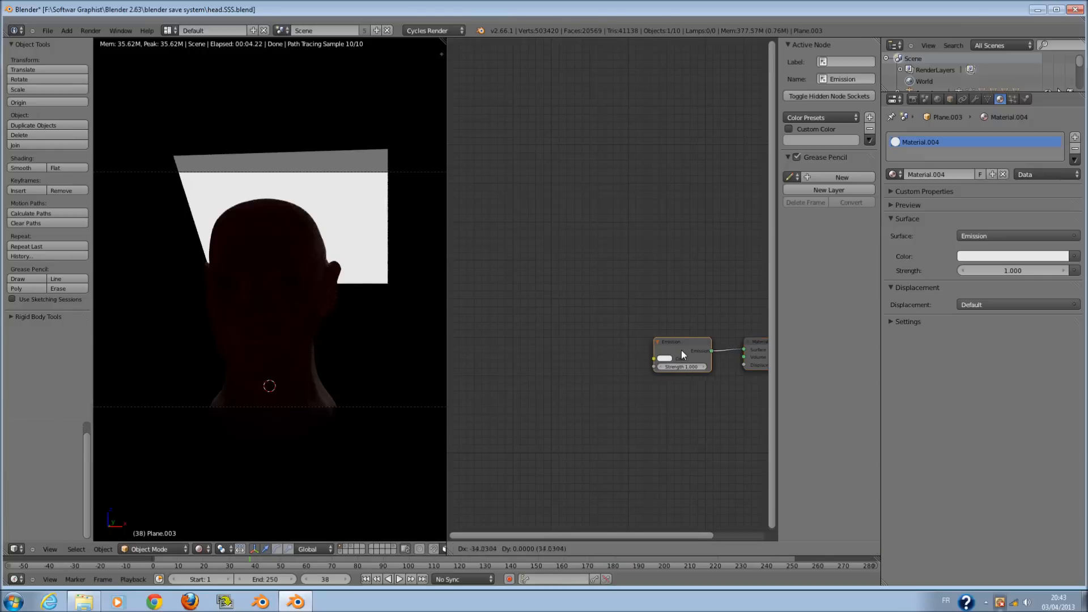
drag(685, 349, 626, 350)
click(201, 548)
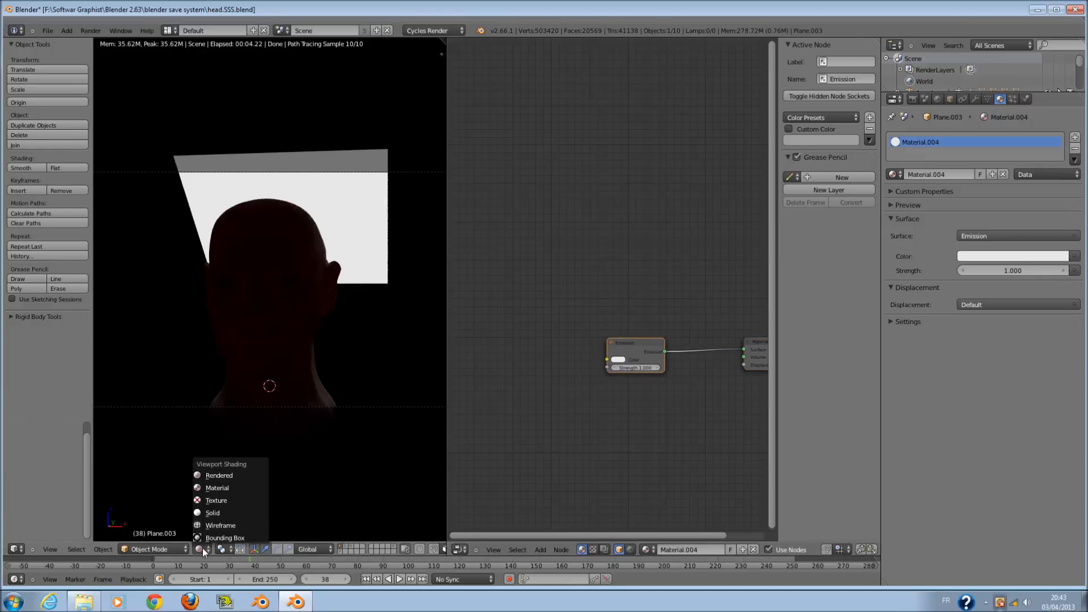
click(223, 513)
- In side view, rotate the emissive plane and move it up in front of the face by -3.859 on Y and 1.121 on Z
key(KP_3)
key(r)
click(367, 202)
key(g)
drag(162, 203, 97, 158)
click(97, 139)
scroll(313, 331, up, 2)
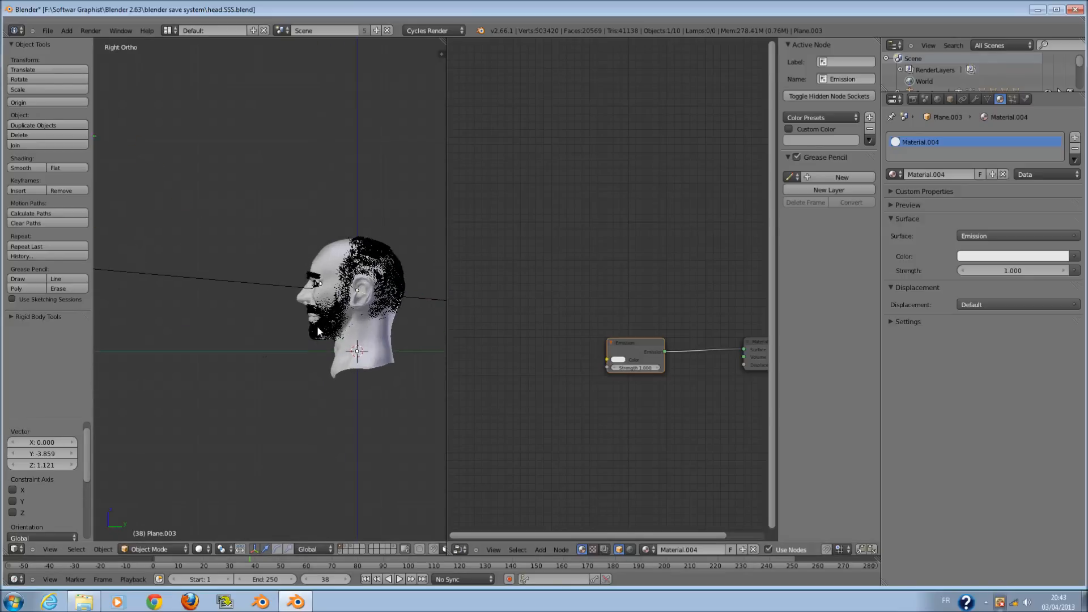
- Select the head in camera view and set its SSS node's Specular Intense, Specular Radius and subDermal Weight to 0.600
key(KP_0)
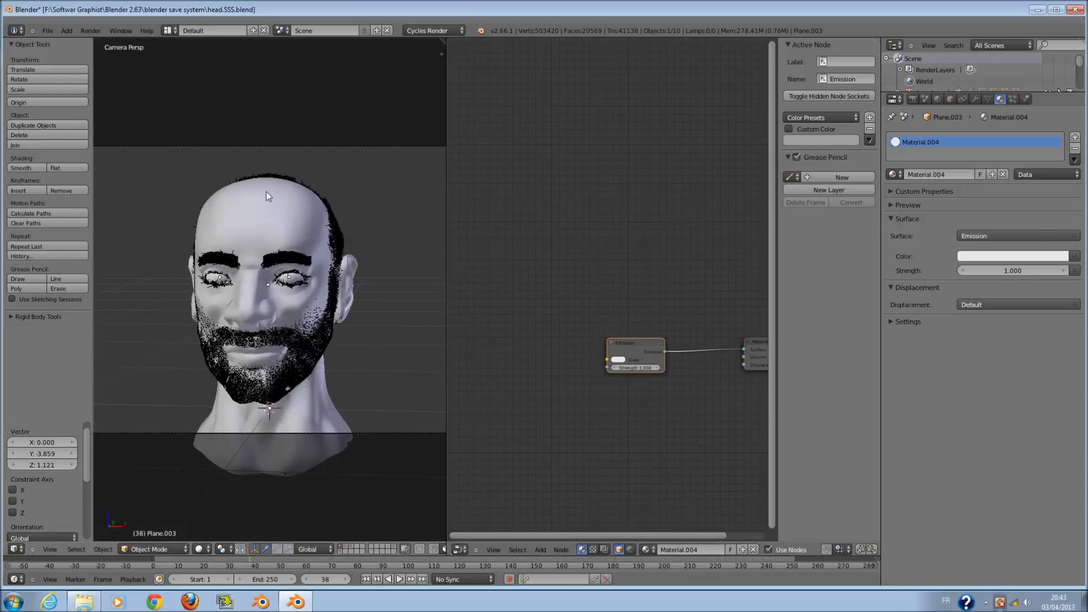
right_click(266, 193)
scroll(596, 290, up, 4)
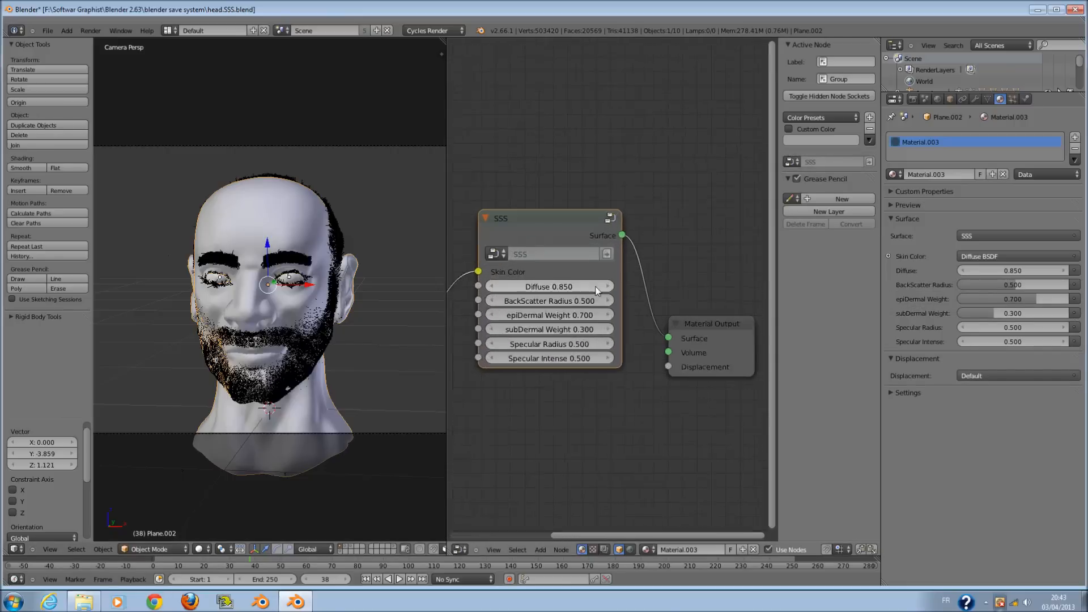
scroll(596, 290, up, 1)
click(607, 378)
click(608, 360)
click(608, 340)
click(608, 341)
click(608, 340)
- Set the SSS node's epiDermal Weight to 0.600 and Specular Intense to 0.400
scroll(553, 358, up, 2)
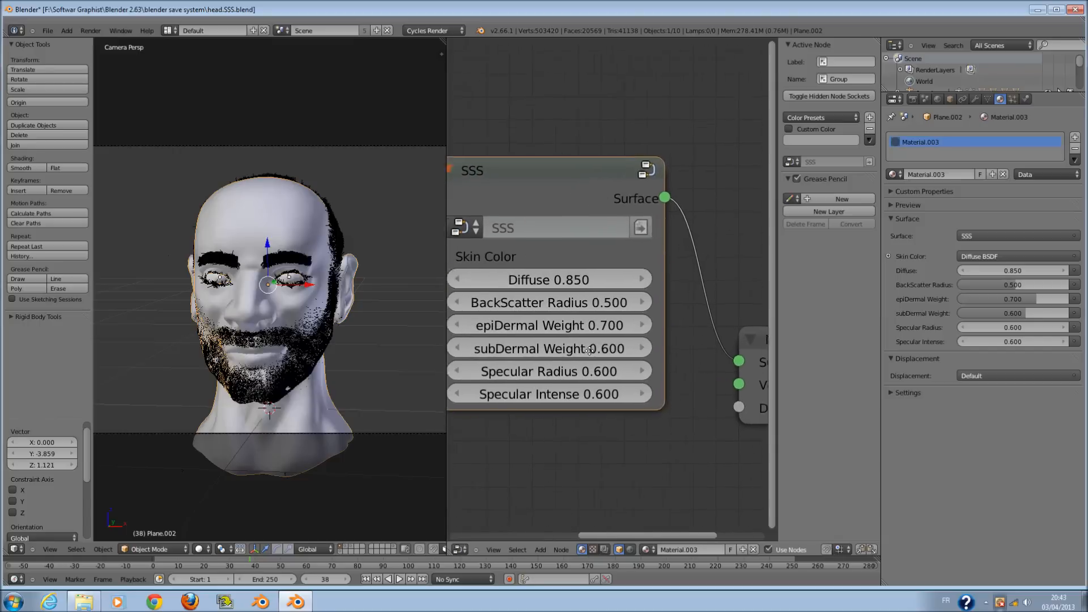
middle_drag(589, 351, 600, 349)
click(473, 320)
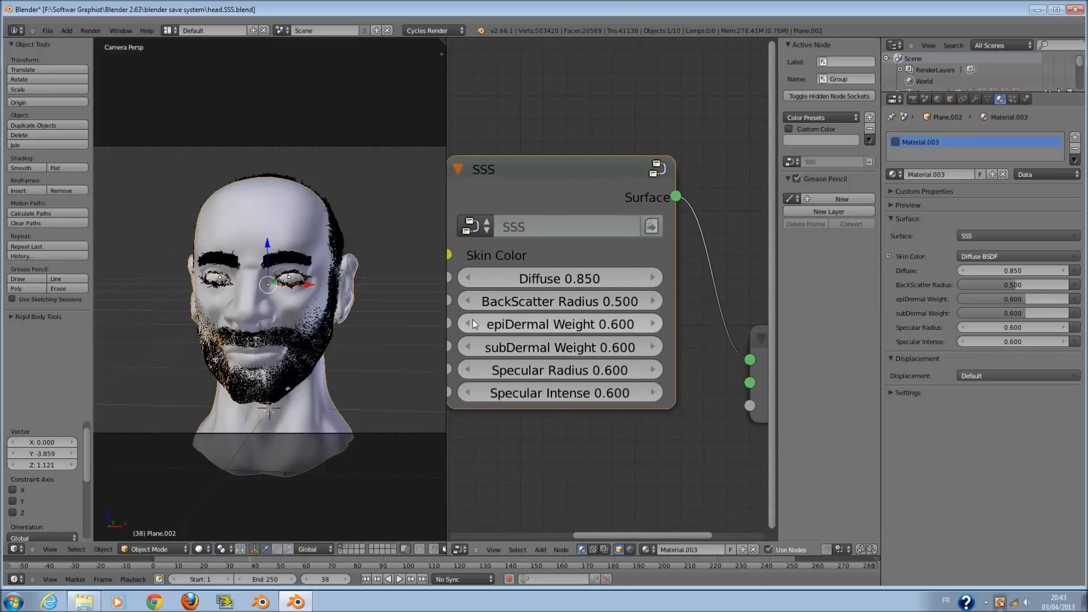
click(474, 393)
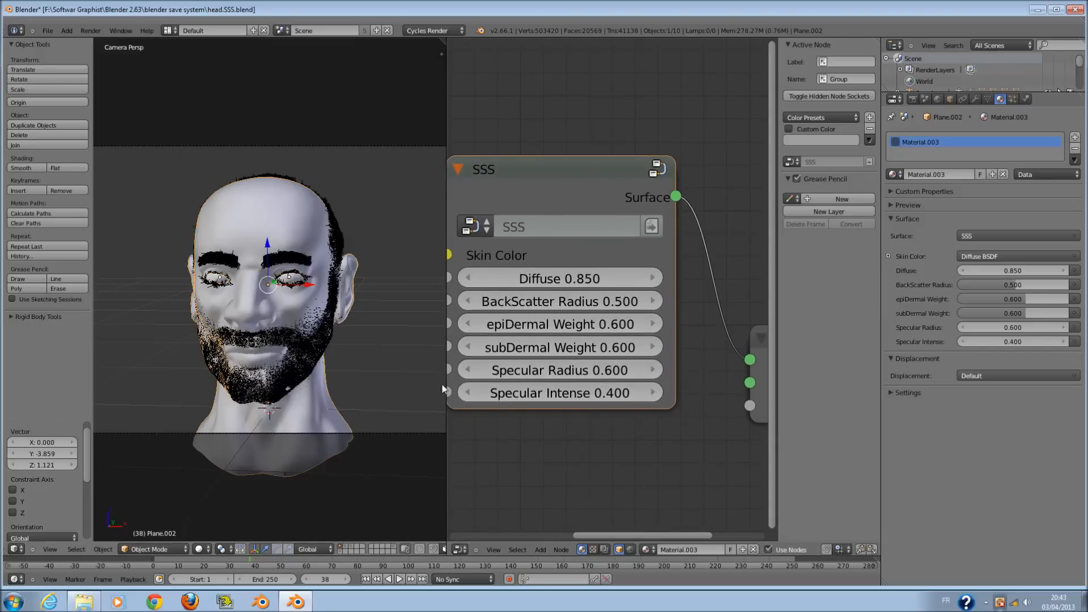
- Set the SSS node's Specular Intense to 0.300 and BackScatter Radius to 0.600
click(468, 391)
click(651, 302)
scroll(632, 339, down, 2)
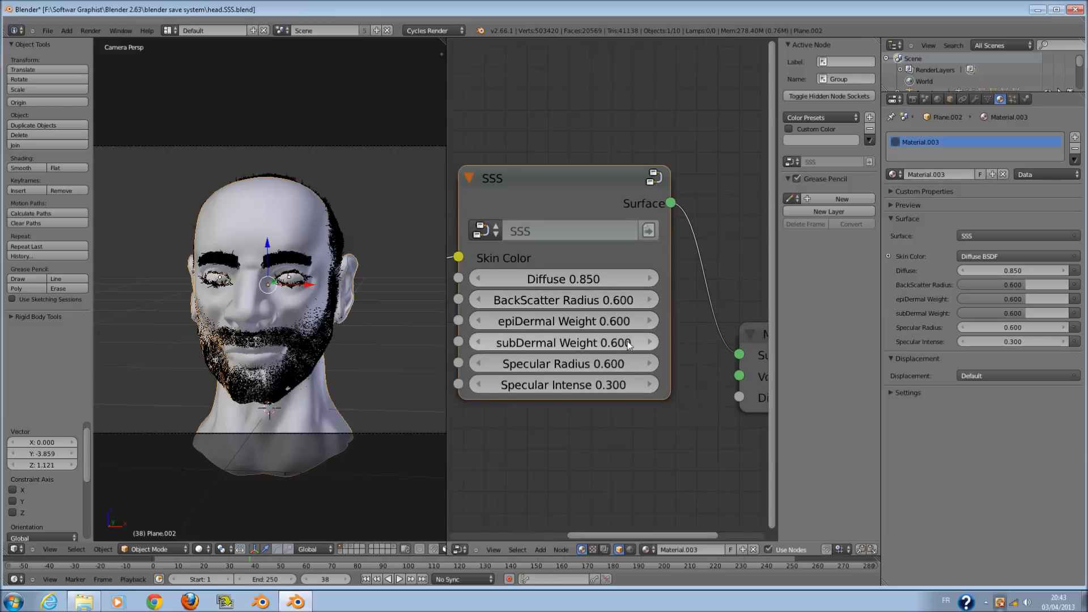
- Preview the head in Rendered shading and raise the SSS node's BackScatter Radius to 0.700
click(202, 548)
click(213, 527)
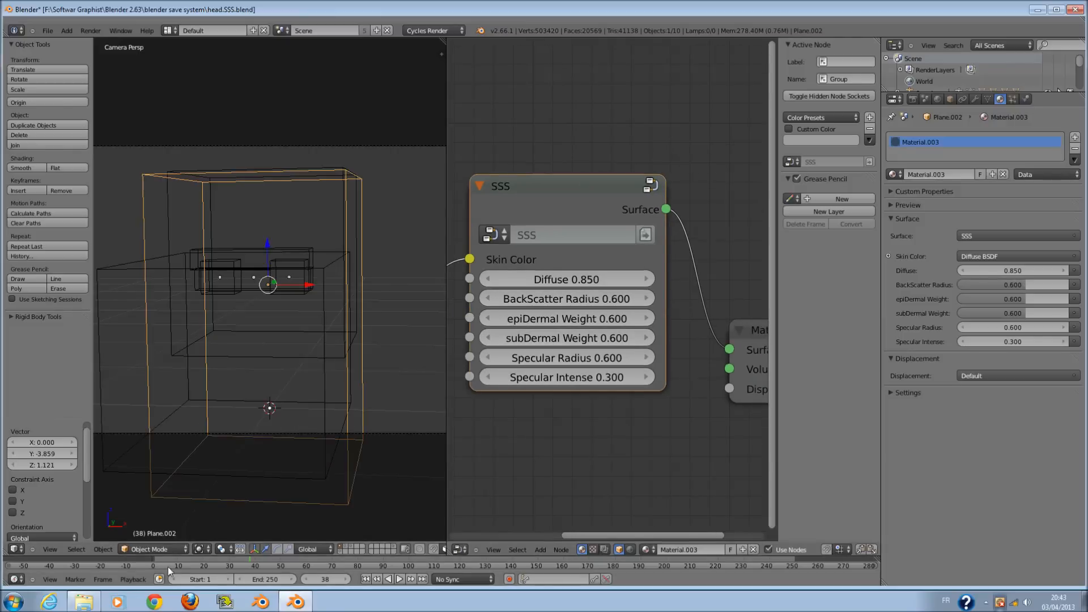
click(200, 548)
click(229, 477)
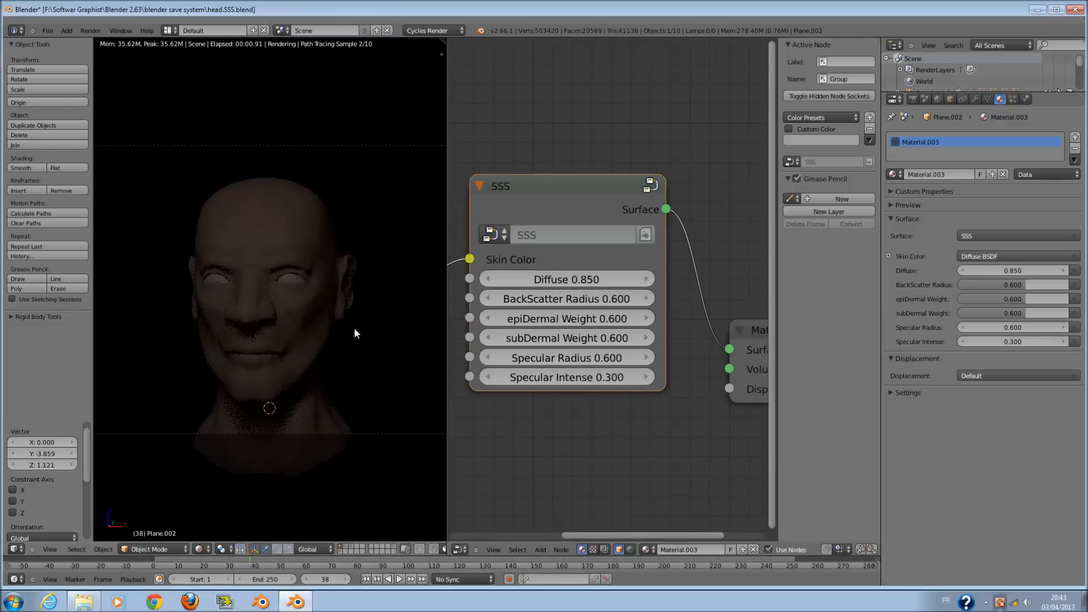
scroll(382, 294, up, 1)
click(646, 299)
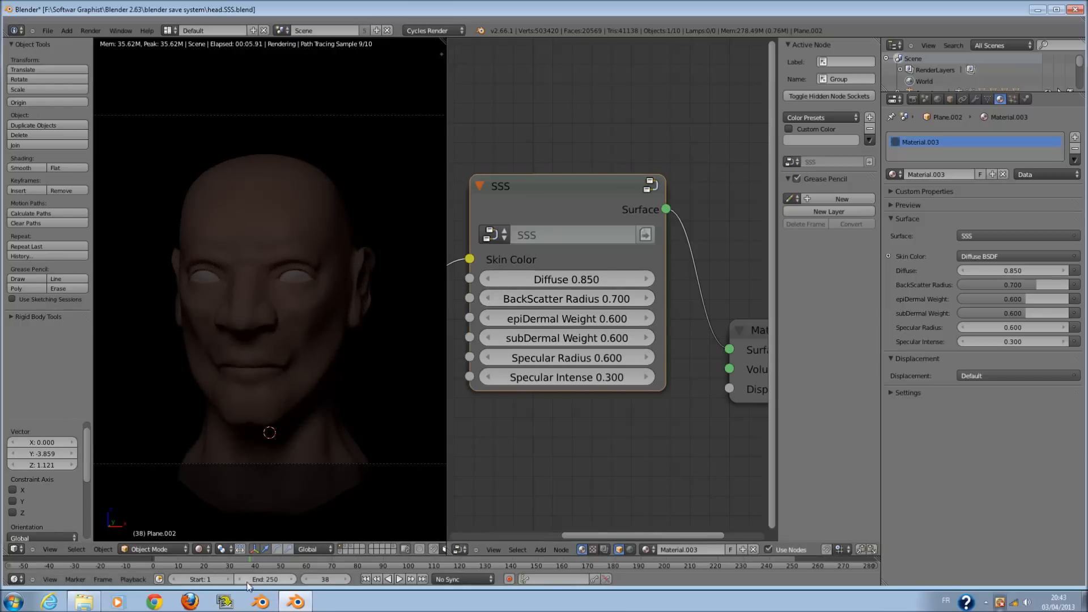
- Return to Solid shading and, in the right side view, move the emissive plane by 1.570 on Y and -0.863 on Z
click(207, 548)
click(219, 511)
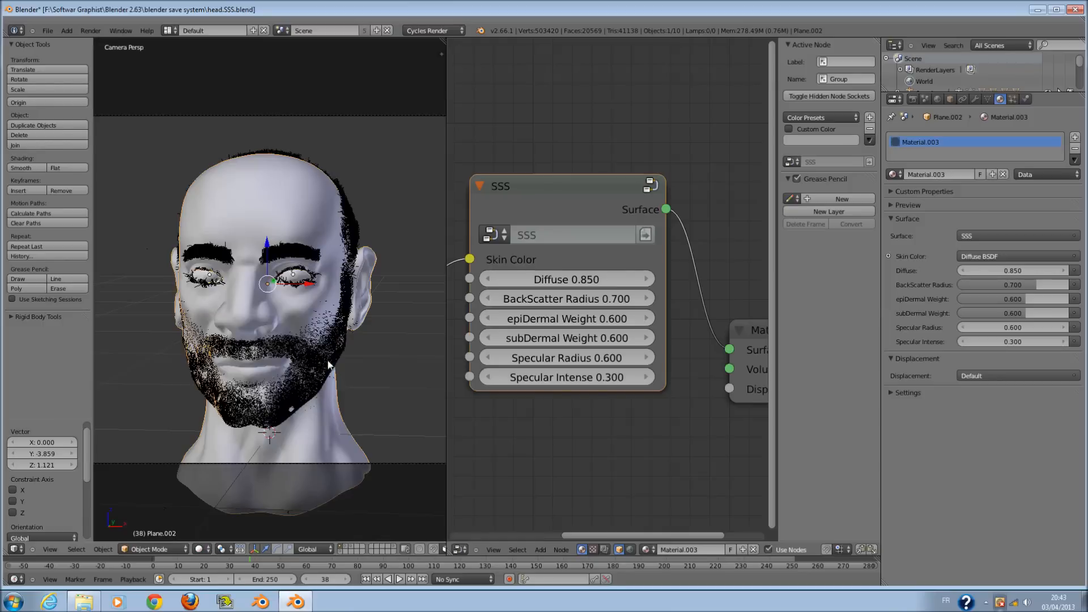
middle_drag(385, 318, 300, 303)
key(KP_3)
scroll(161, 199, down, 3)
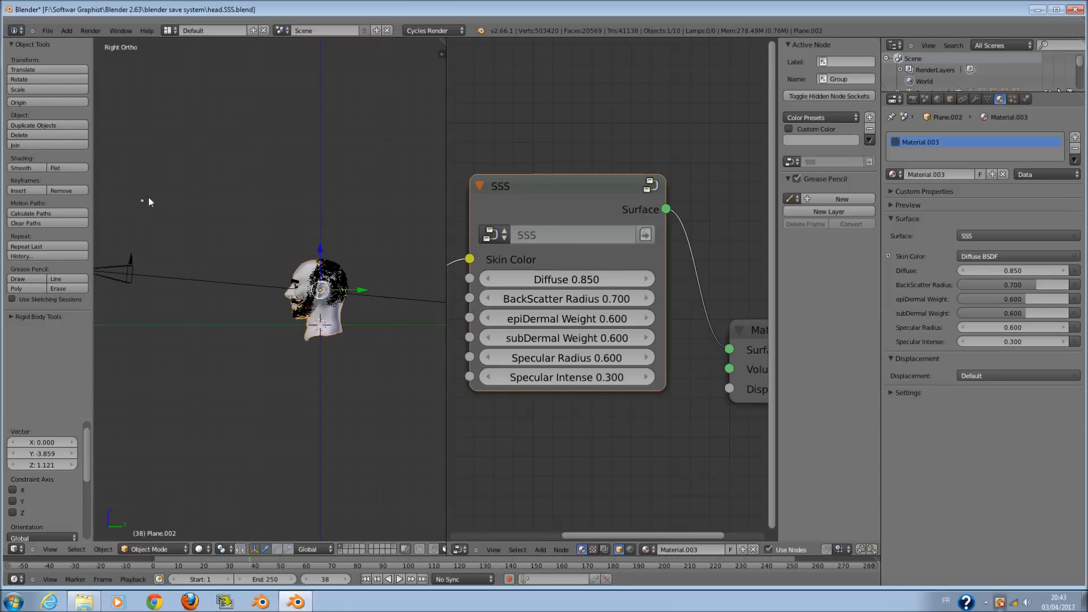
right_click(149, 197)
scroll(215, 265, down, 1)
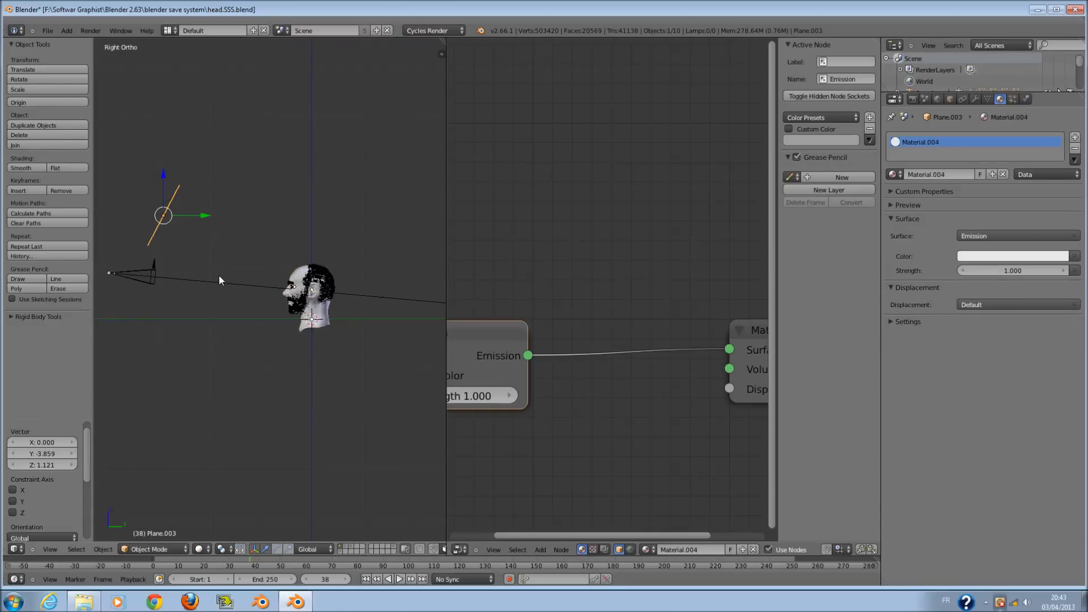
key(g)
click(302, 321)
- Duplicate the emissive plane, place the copy behind the head, rotate it by -61.843° and check it through the camera
key(shift+d)
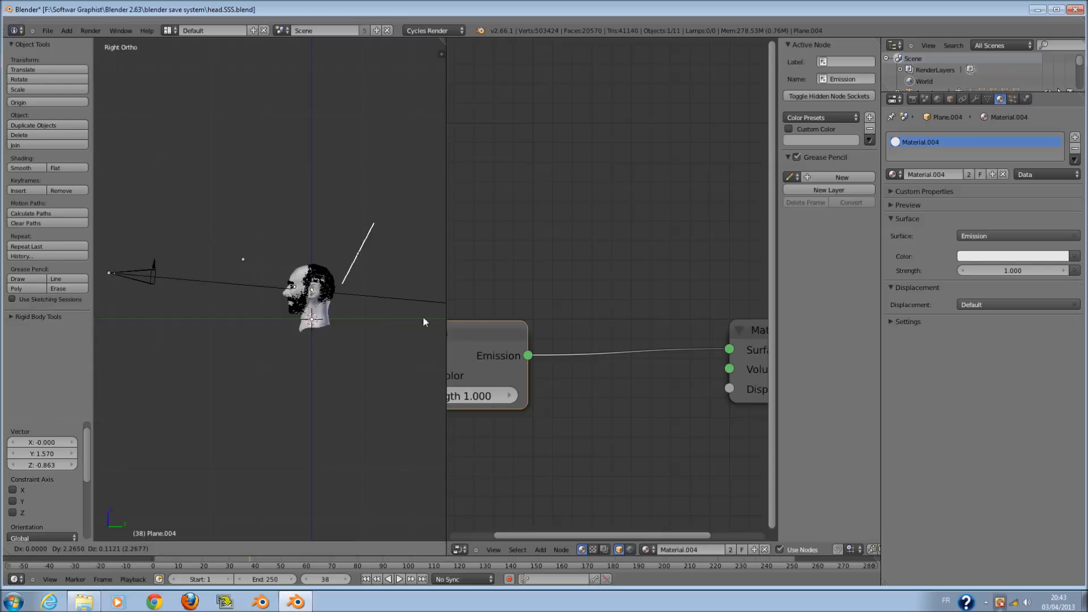
click(447, 315)
key(r)
click(413, 250)
key(KP_0)
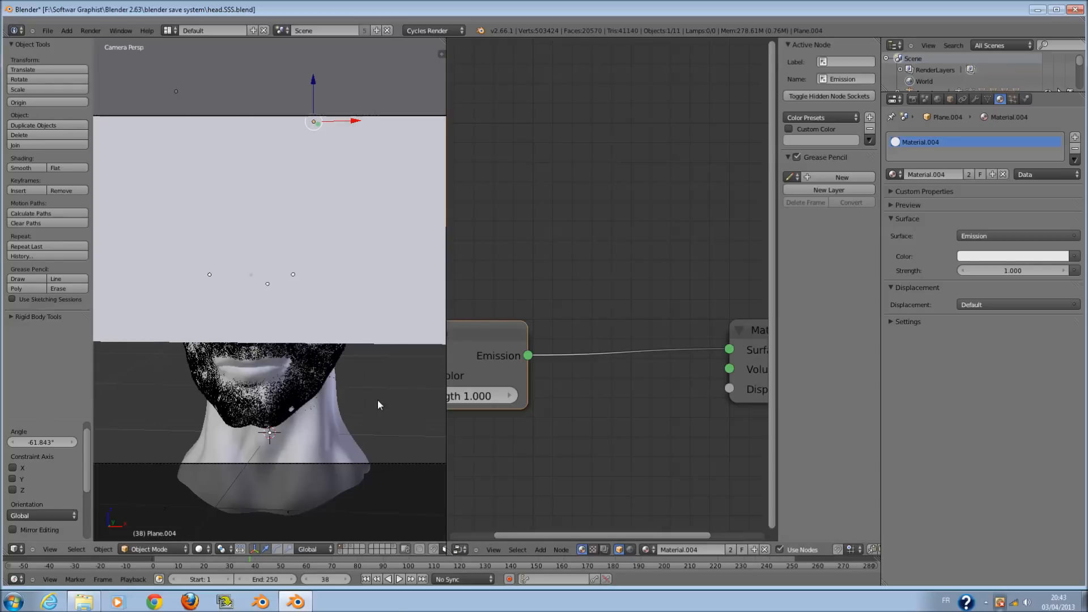
- In top view, rotate the front emissive plane and move it beside the head by 2.287 on X and -0.336 on Y
key(KP_7)
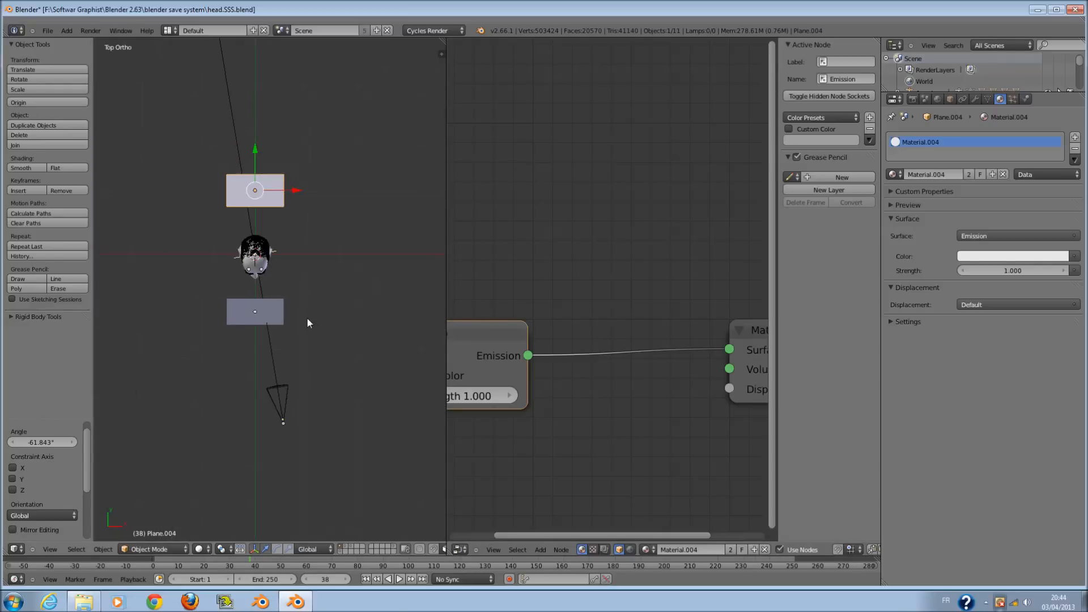
right_click(282, 319)
key(r)
click(366, 268)
key(g)
click(467, 311)
- Preview the lighting of both emissive planes on the head through the camera in Rendered shading
key(KP_0)
click(199, 549)
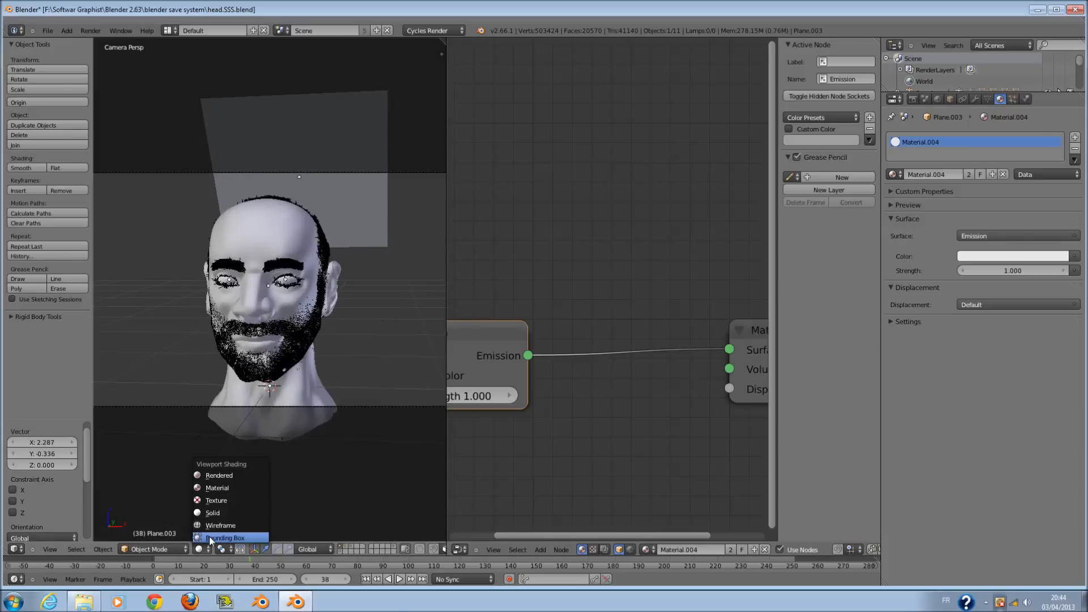
click(224, 476)
scroll(304, 290, up, 2)
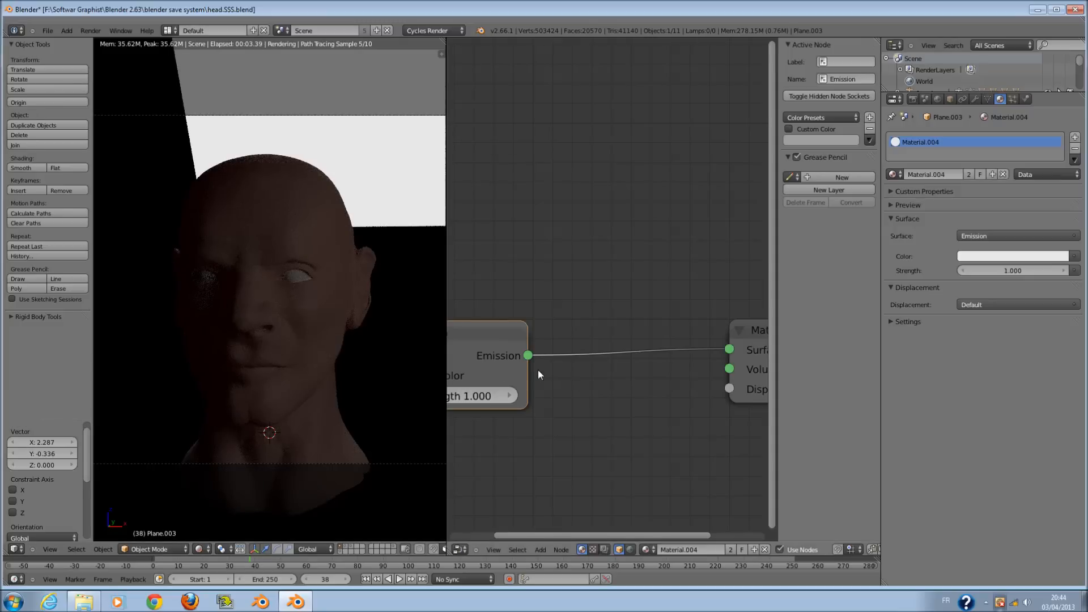
scroll(539, 369, down, 2)
scroll(612, 369, down, 1)
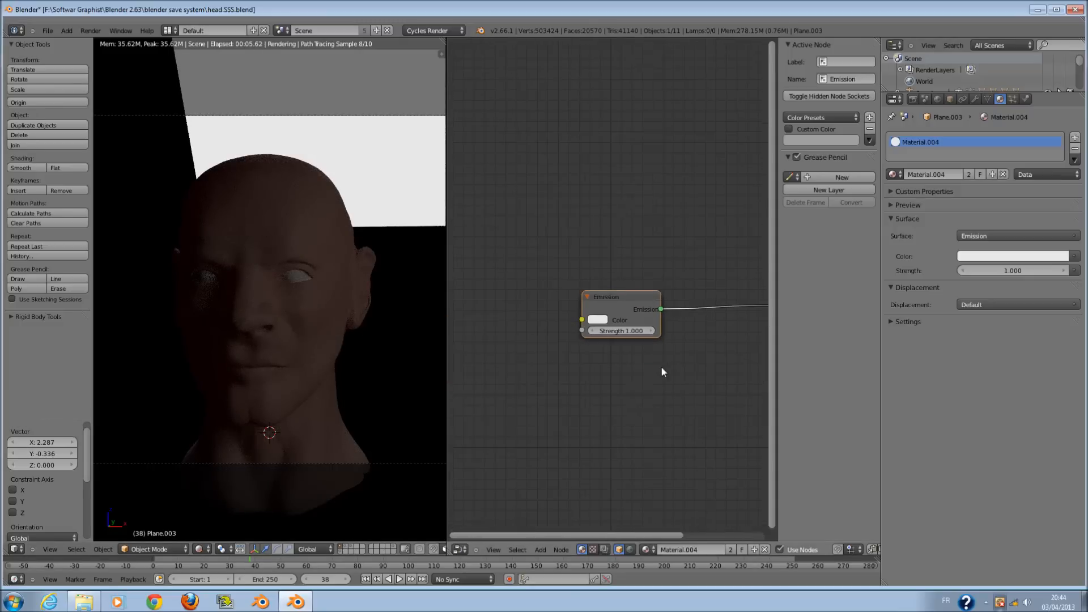
scroll(363, 340, down, 2)
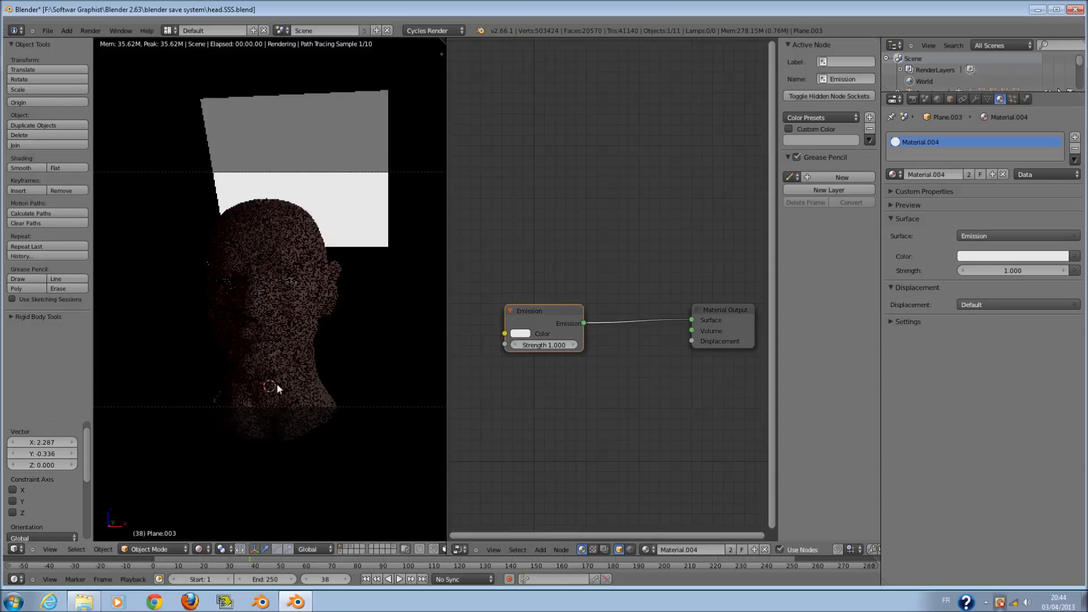
- Select the head mesh and add an Attribute node in front of its Diffuse BSDF node
right_click(337, 319)
scroll(338, 286, up, 1)
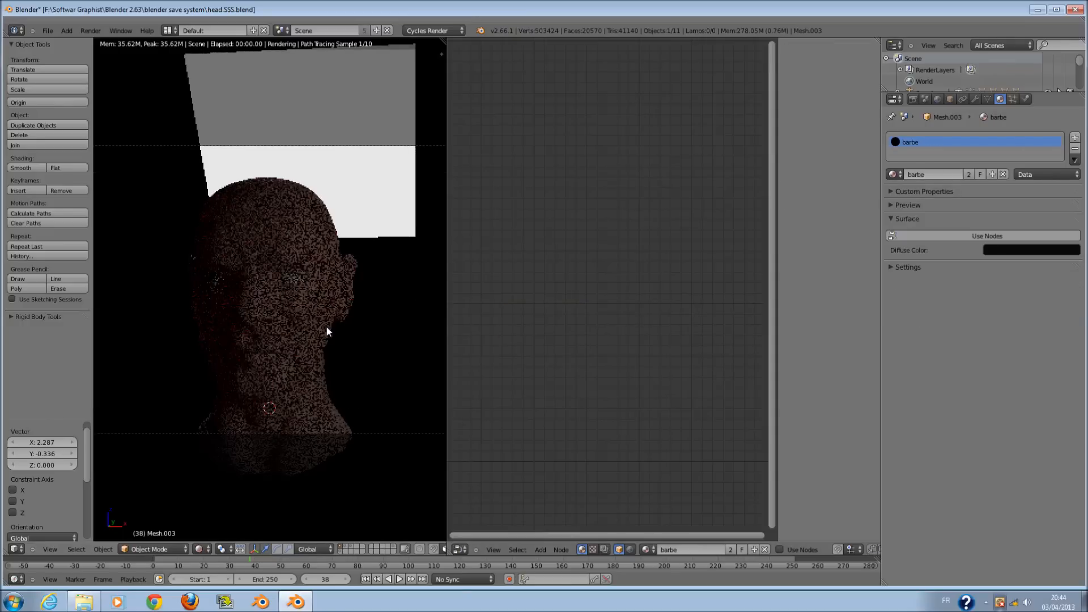
right_click(328, 294)
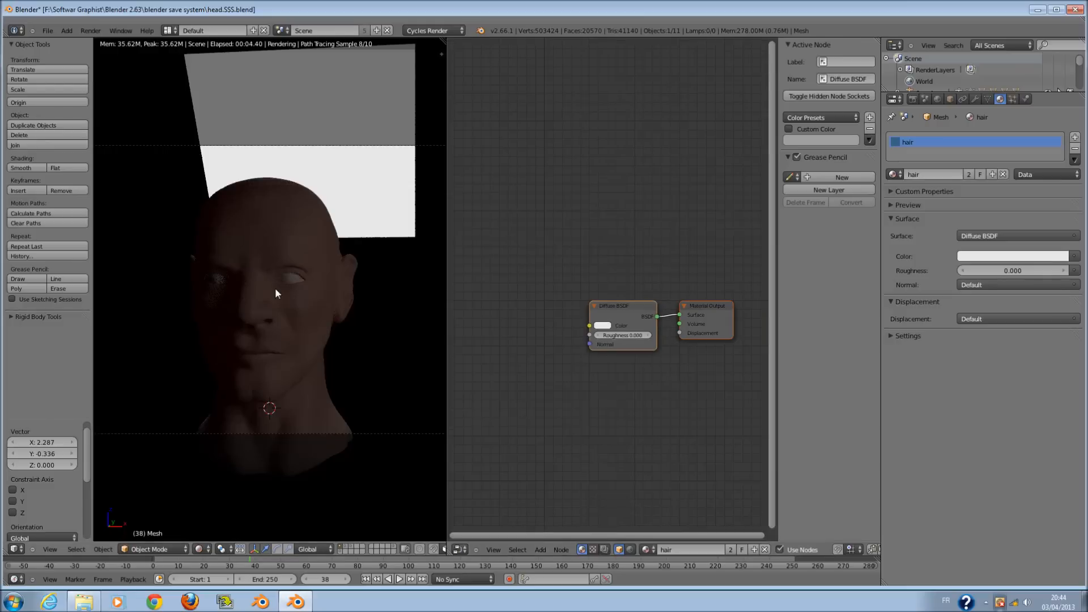
right_click(319, 444)
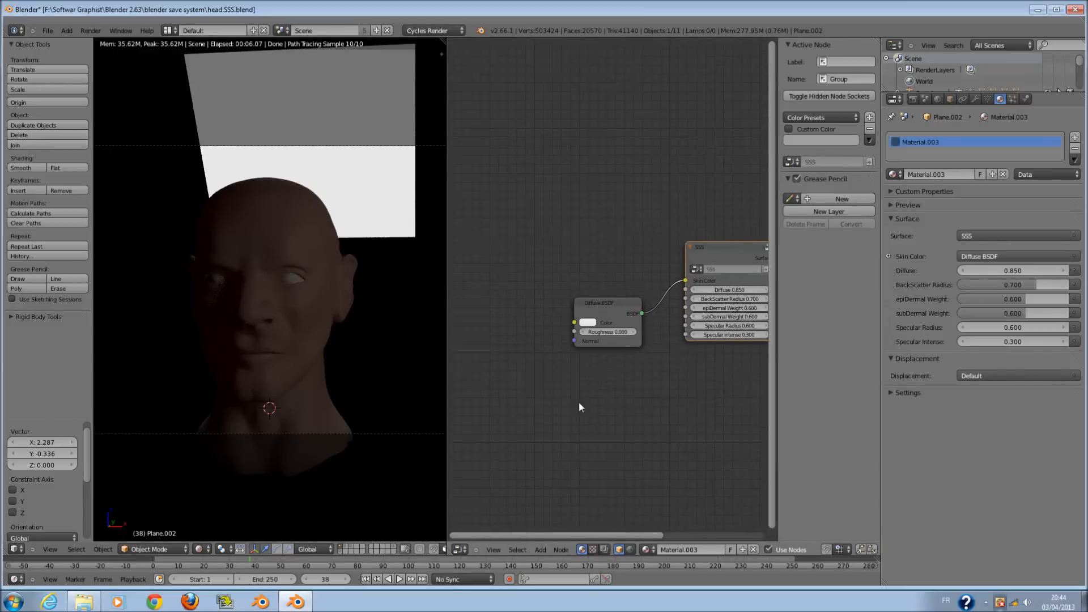
scroll(579, 401, up, 1)
key(shift+a)
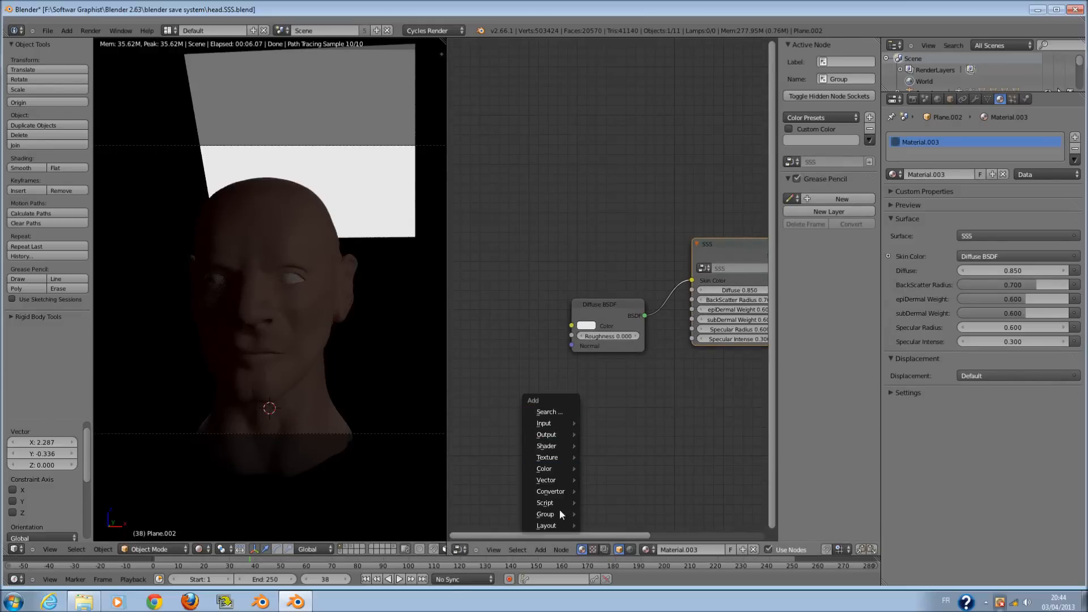
mouse_move(561, 490)
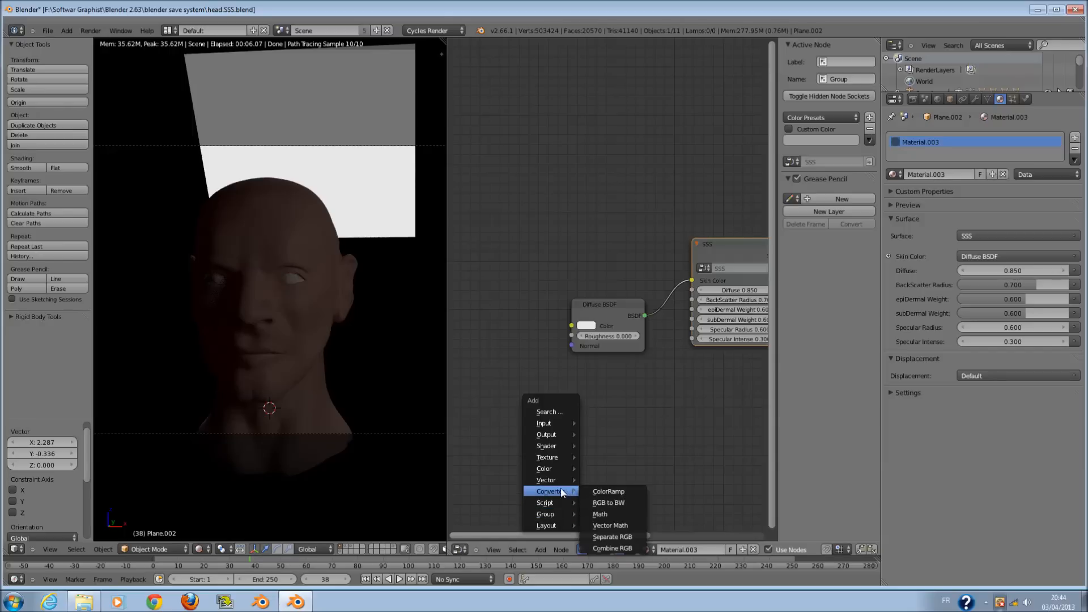
mouse_move(555, 469)
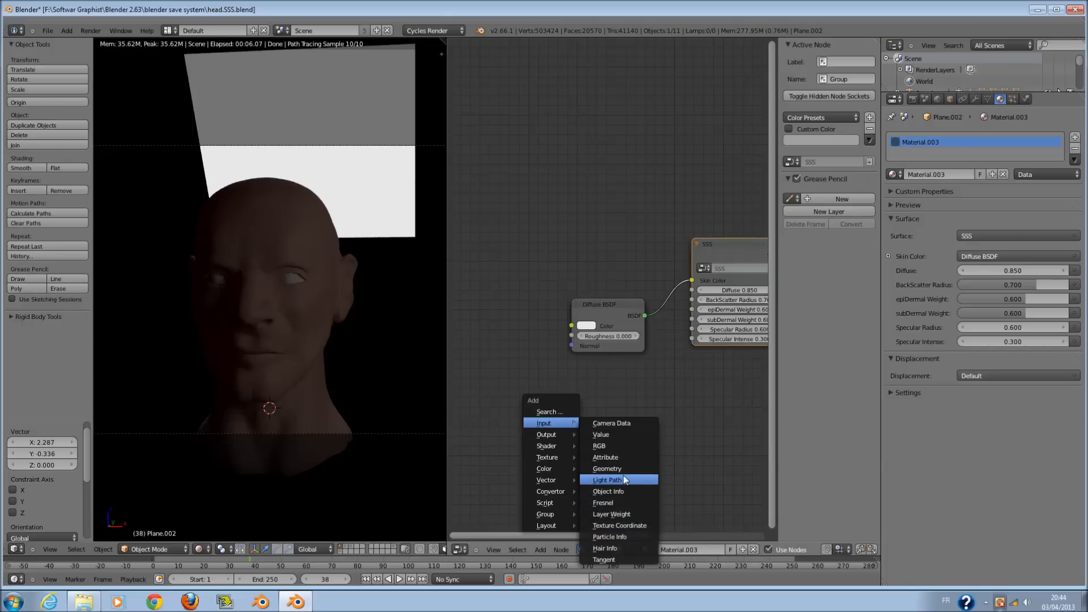
click(607, 456)
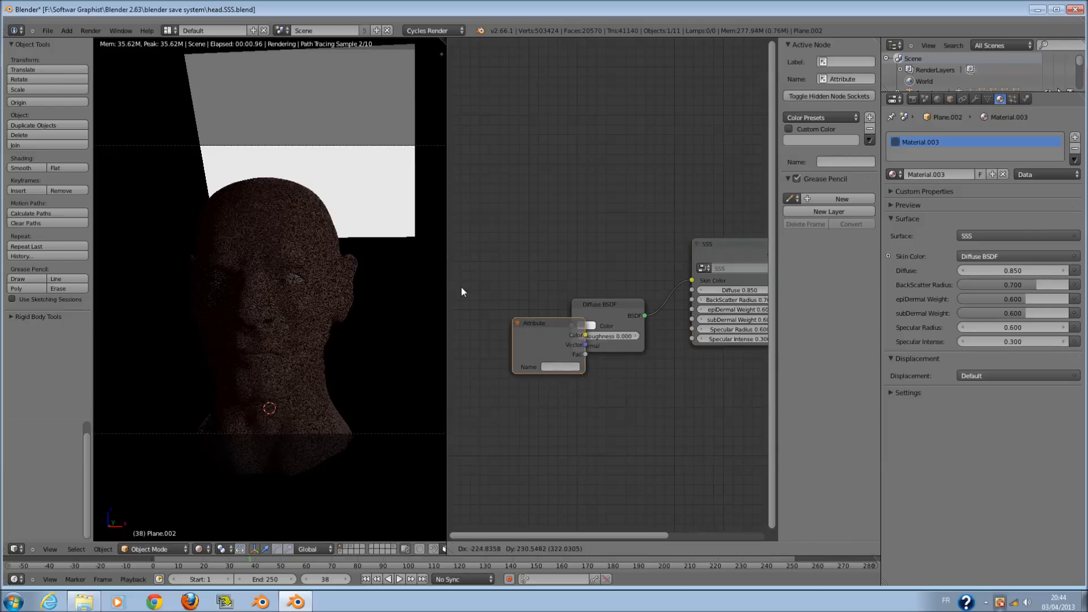
click(504, 357)
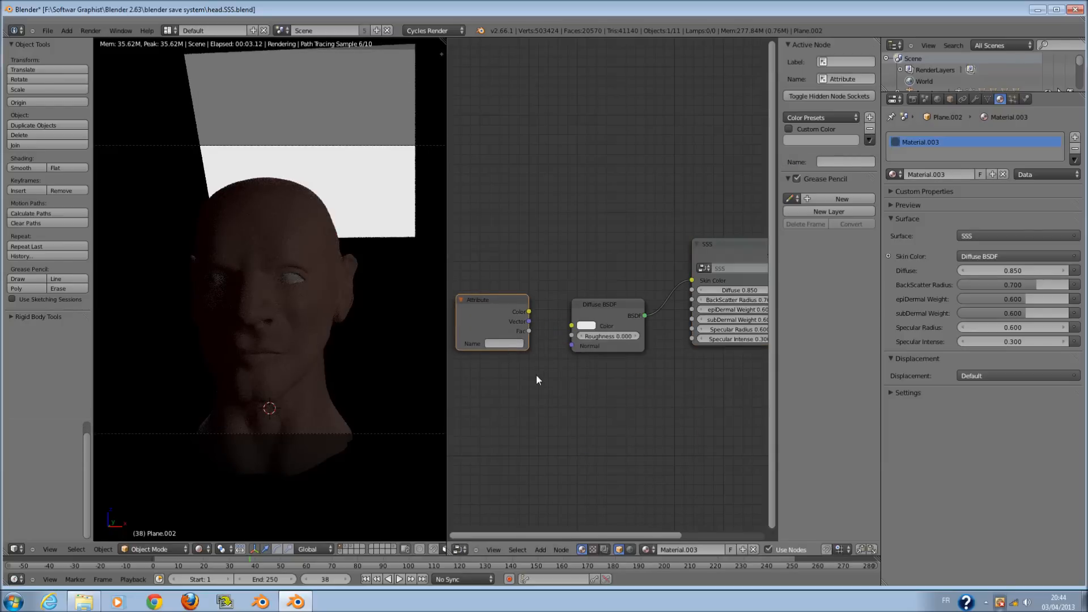
key(shift+a)
mouse_move(539, 375)
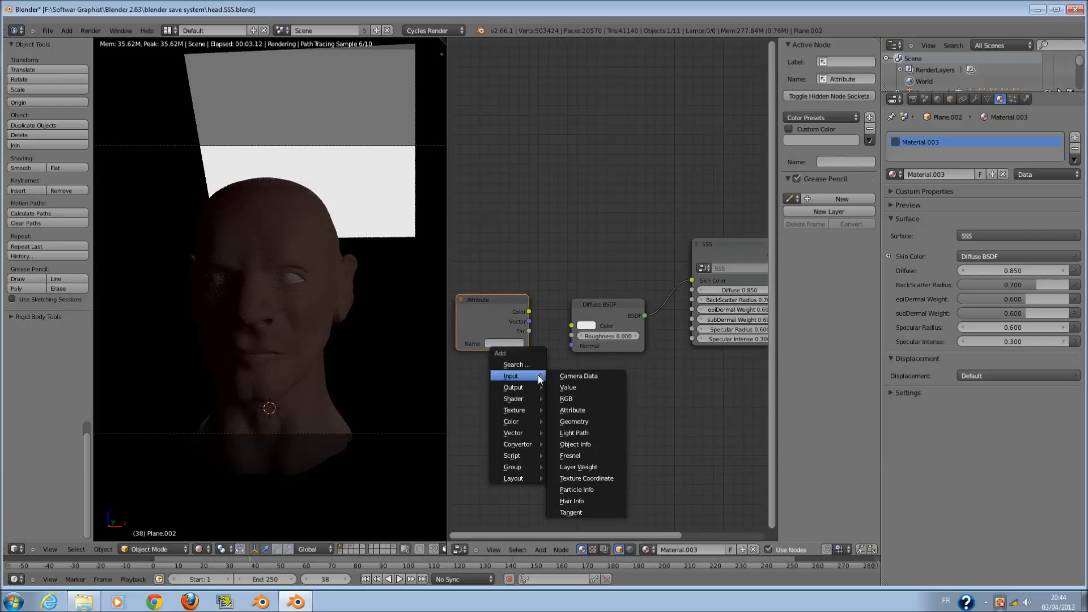
click(589, 424)
click(614, 410)
key(x)
key(shift+a)
mouse_move(586, 405)
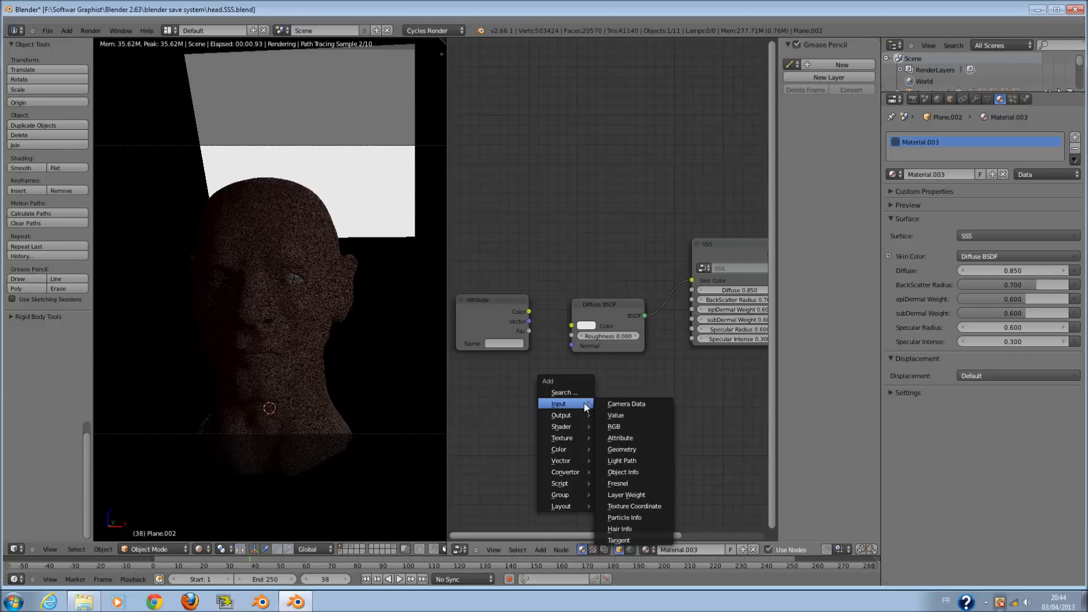
click(628, 495)
click(658, 457)
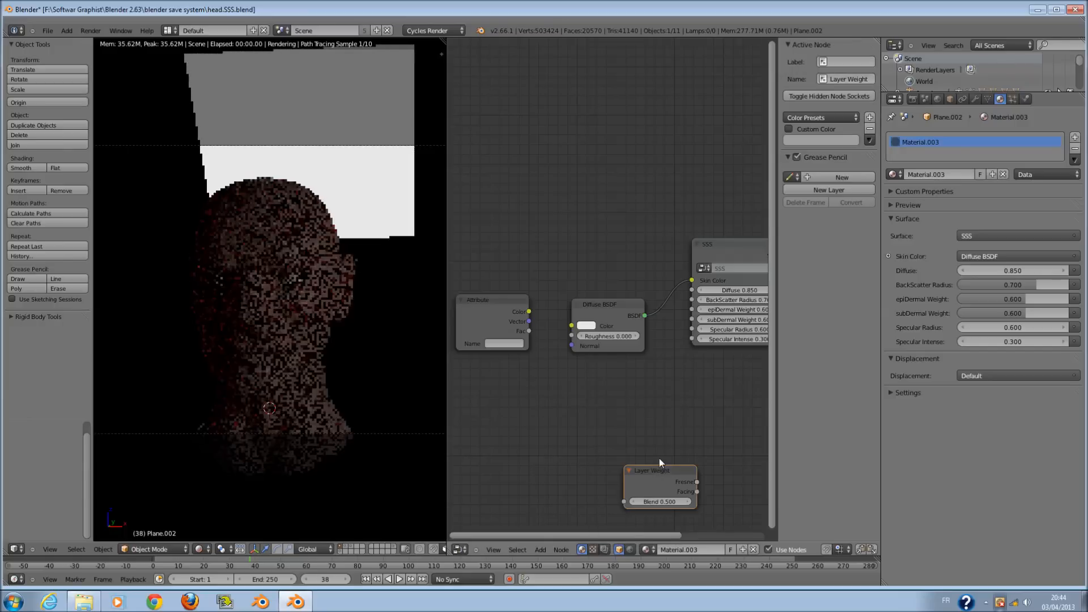
key(x)
key(shift+a)
mouse_move(600, 439)
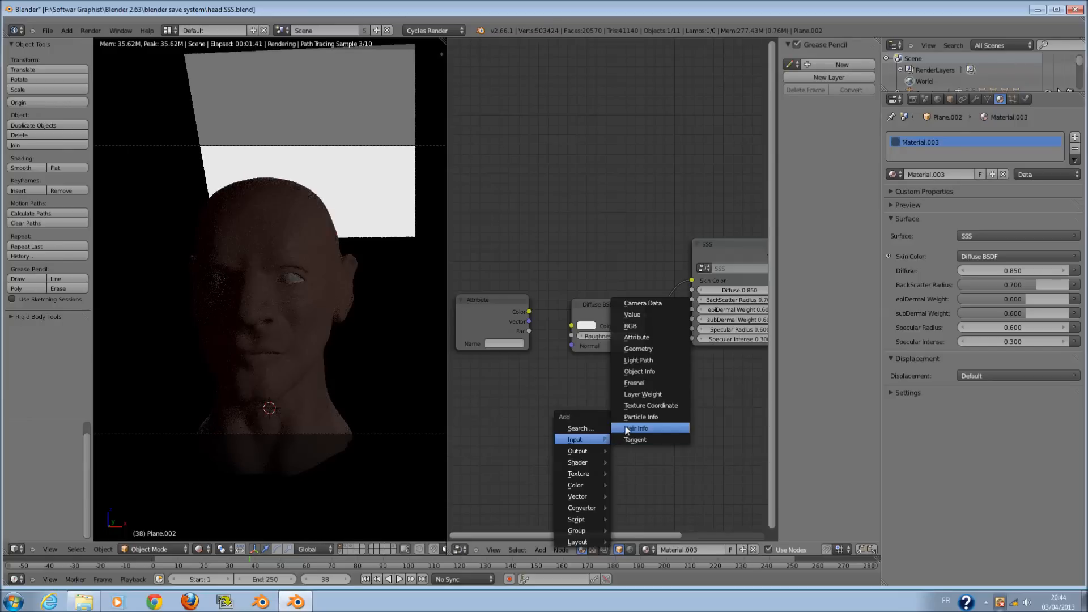
- Rename the head mesh's vertex color layer to SSS
scroll(518, 332, up, 2)
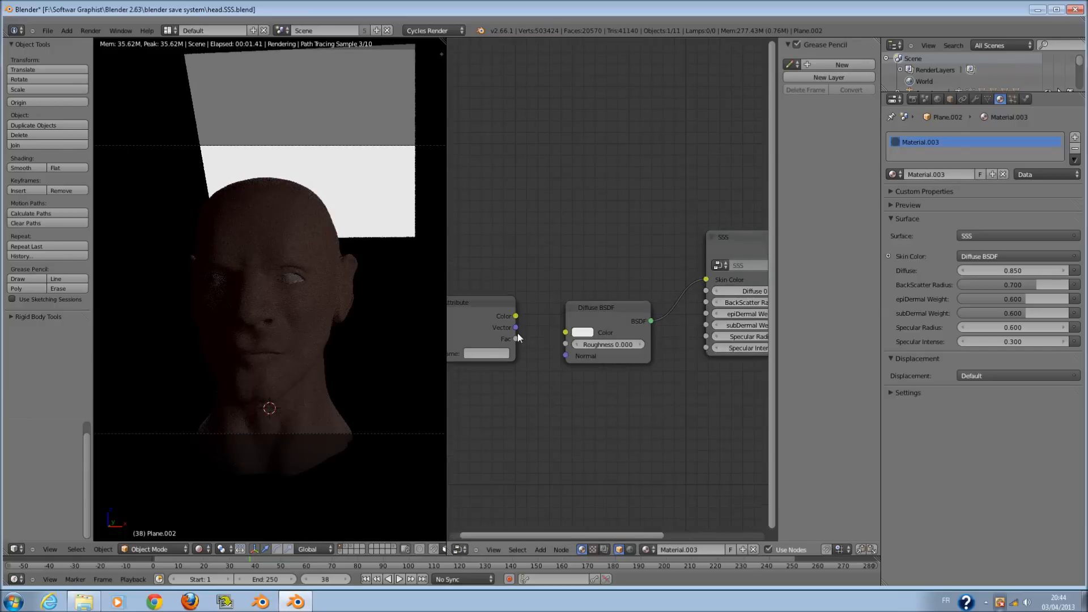
click(987, 100)
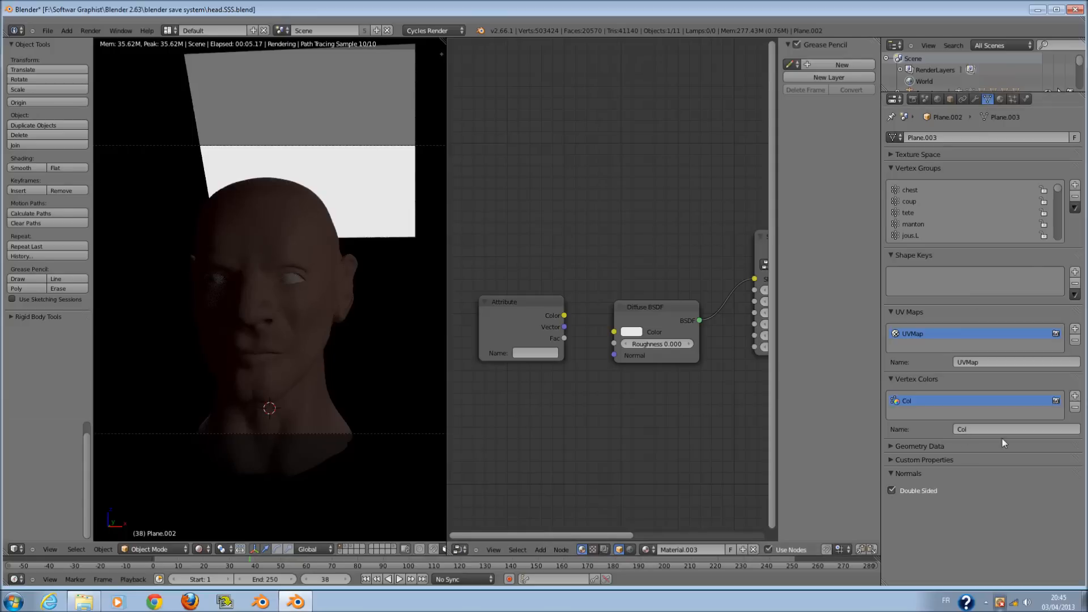
click(993, 428)
key(BackSpace)
text(SSS)
- Set the Attribute node's name to SSS and connect its Color output to the Diffuse BSDF's Color input
click(538, 352)
text(S)
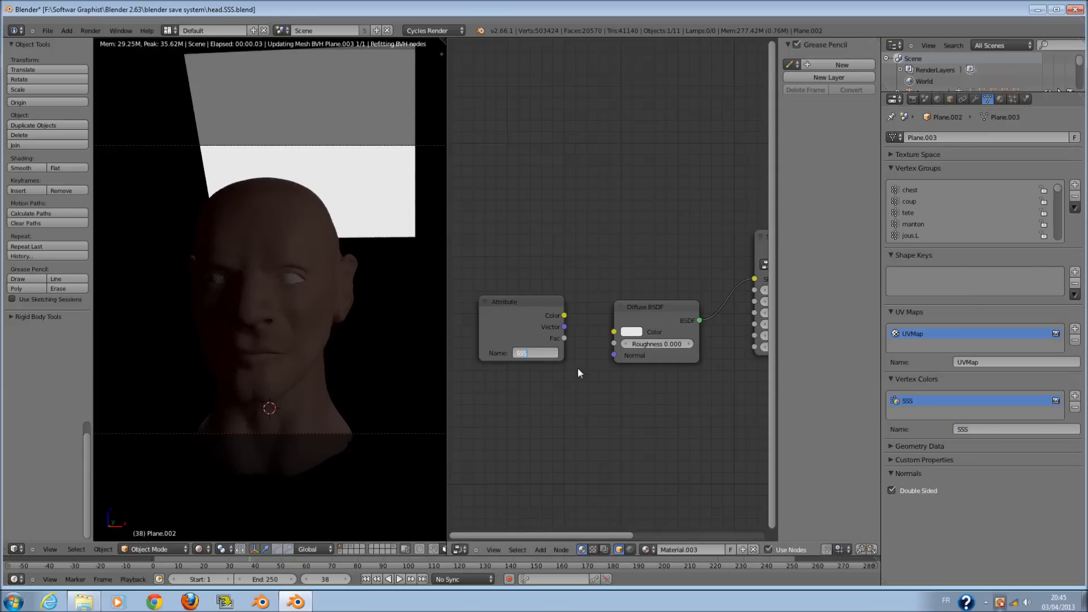
drag(563, 315, 613, 331)
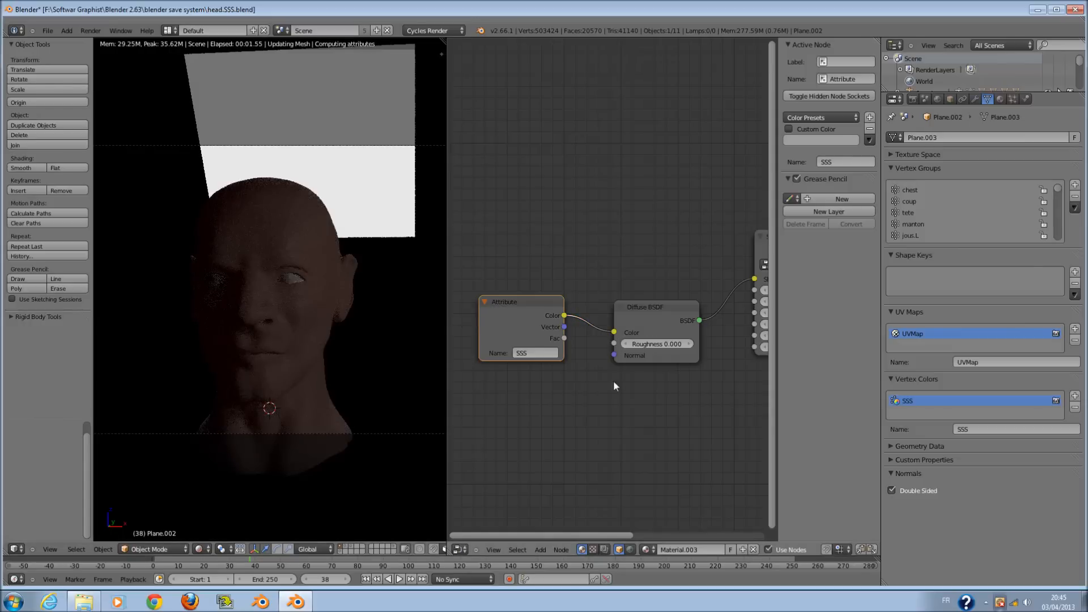
- Set the SSS node's BackScatter Radius to 1.000
scroll(604, 367, down, 1)
scroll(385, 325, up, 1)
middle_drag(704, 352, 563, 376)
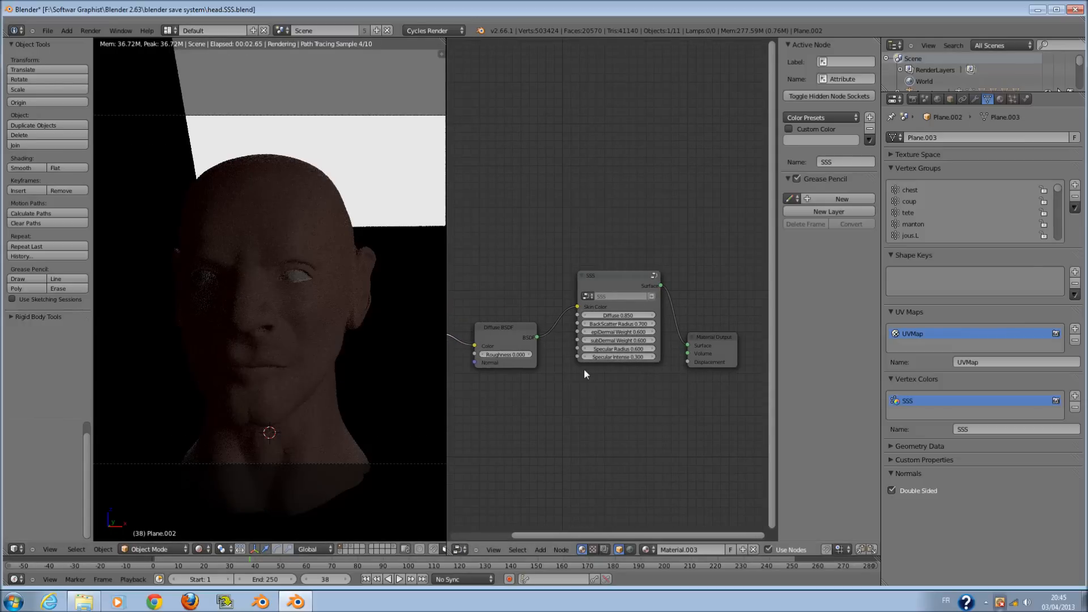
scroll(584, 368, up, 2)
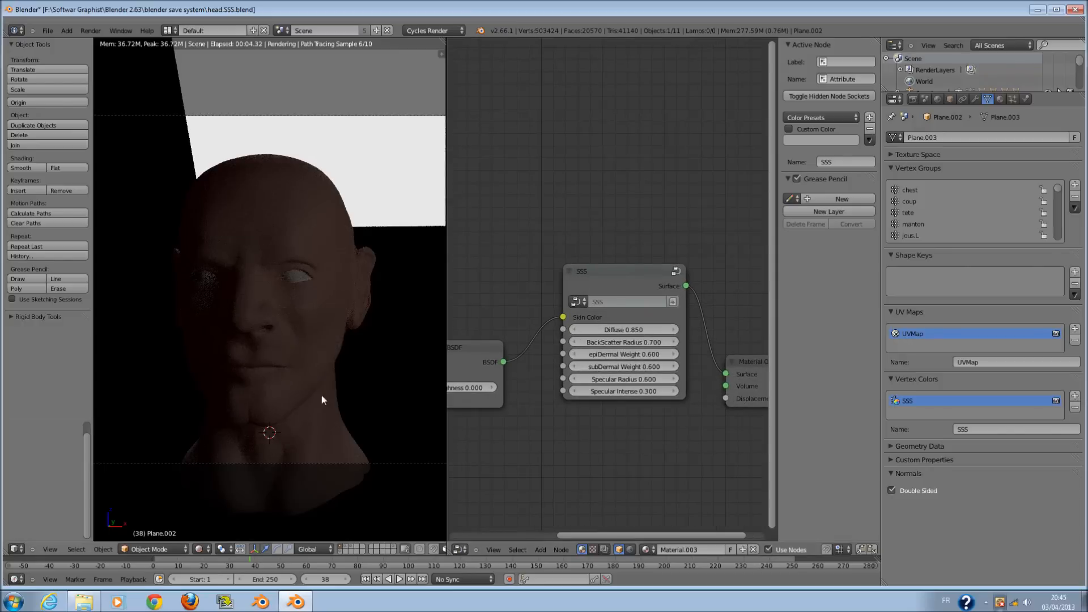
scroll(641, 390, up, 2)
middle_drag(664, 367, 613, 349)
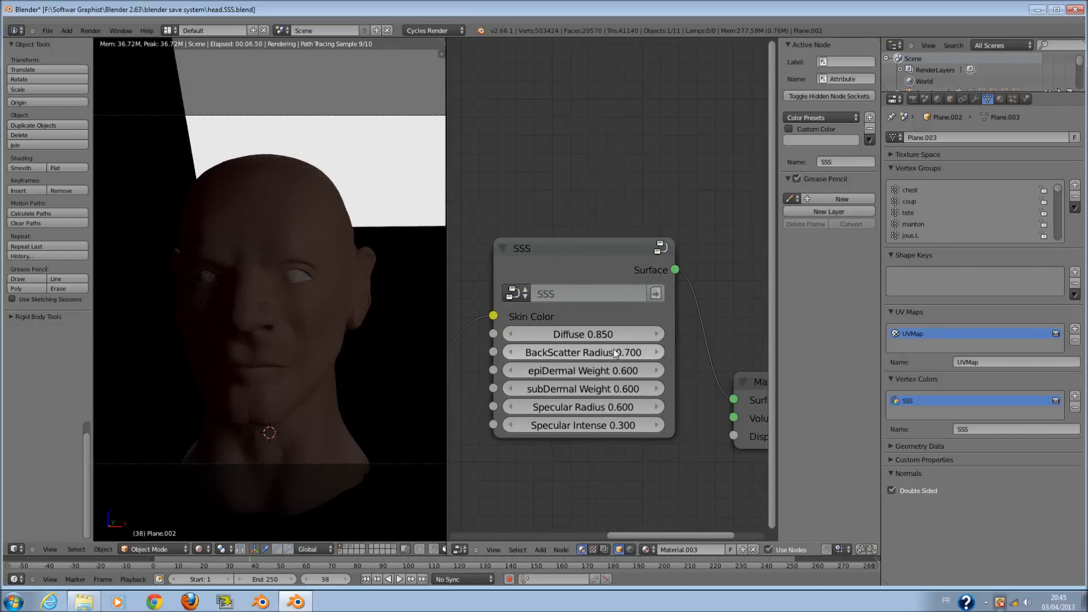
click(511, 352)
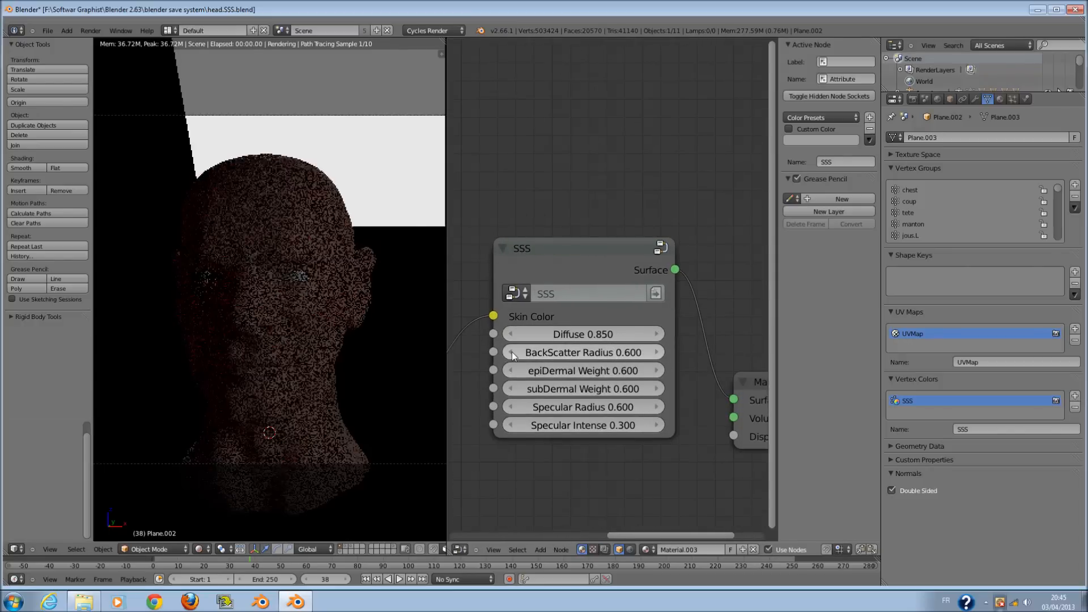
click(656, 352)
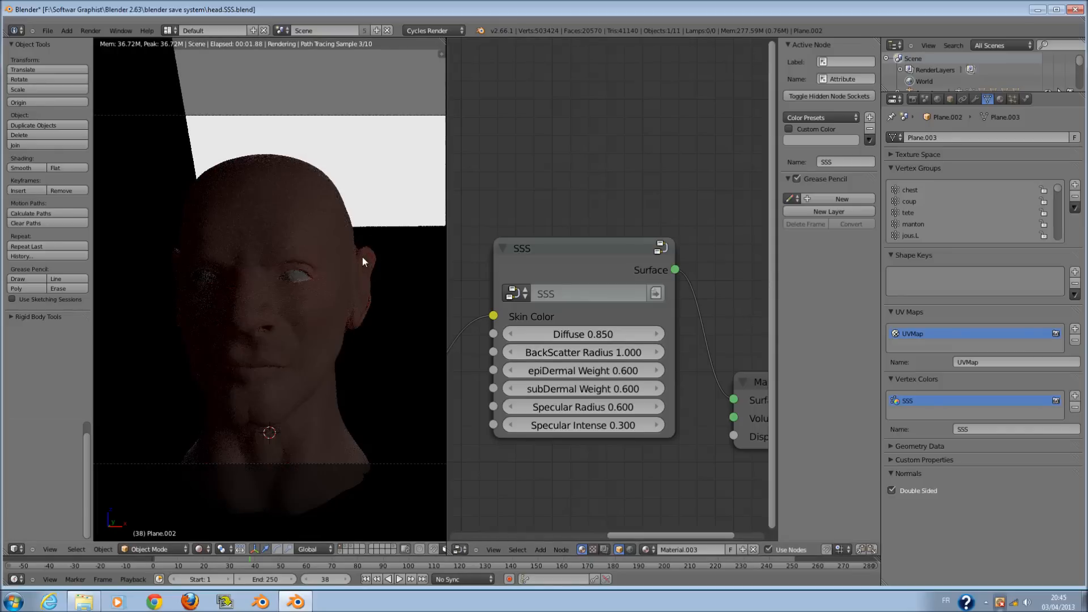
- Set the SSS node's BackScatter Radius to 0.600
click(511, 353)
click(512, 352)
click(511, 352)
click(512, 352)
scroll(549, 340, down, 1)
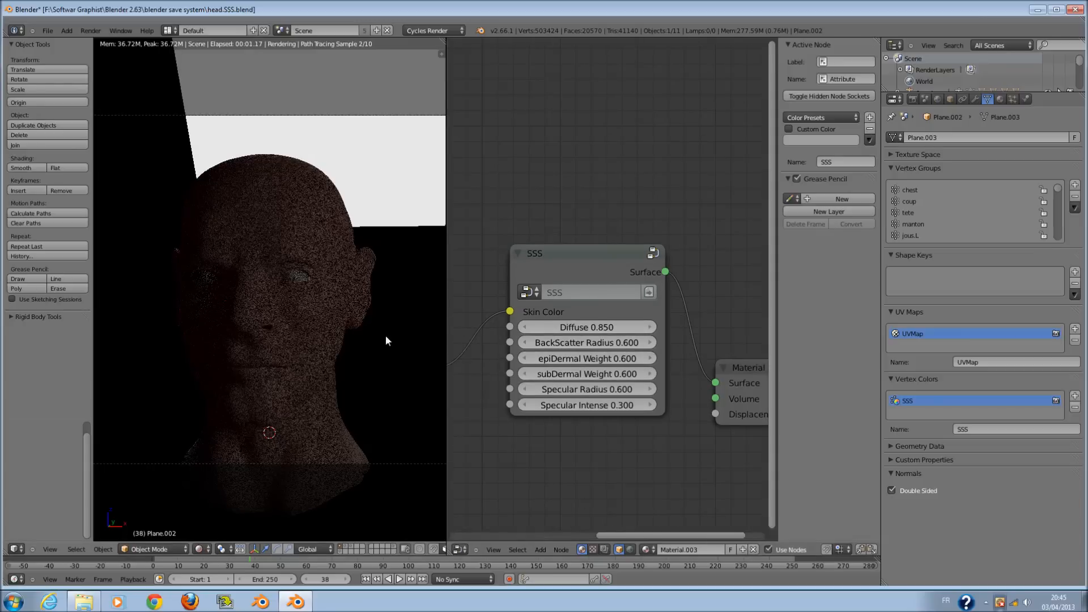
- Try a Specular Intense of 0.600 on the SSS node, and set it back to 0.300
scroll(688, 335, down, 3)
middle_drag(711, 369, 759, 335)
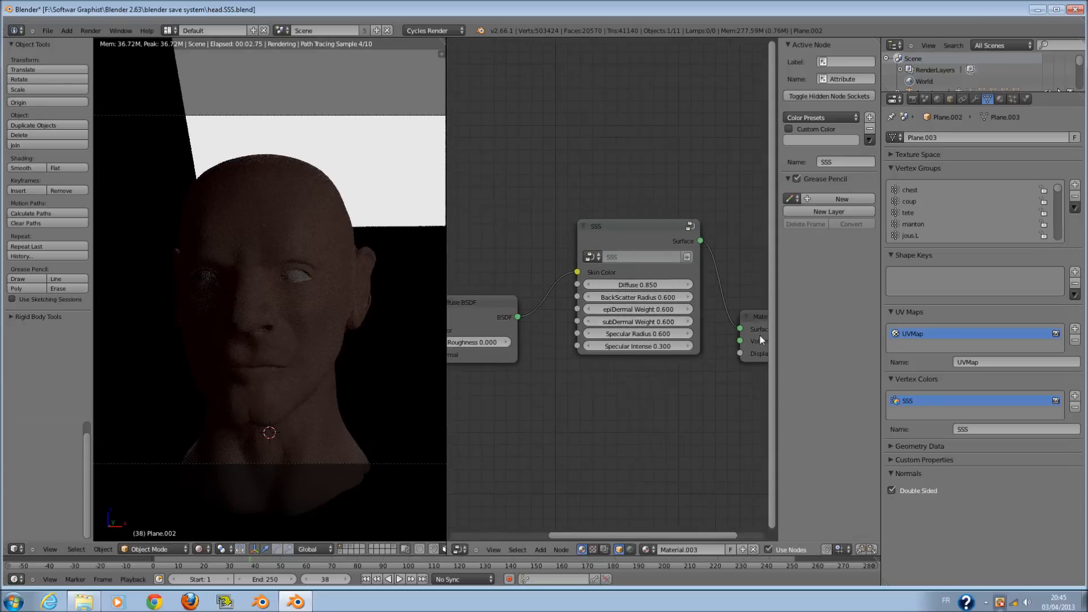
scroll(722, 357, up, 5)
scroll(736, 388, down, 1)
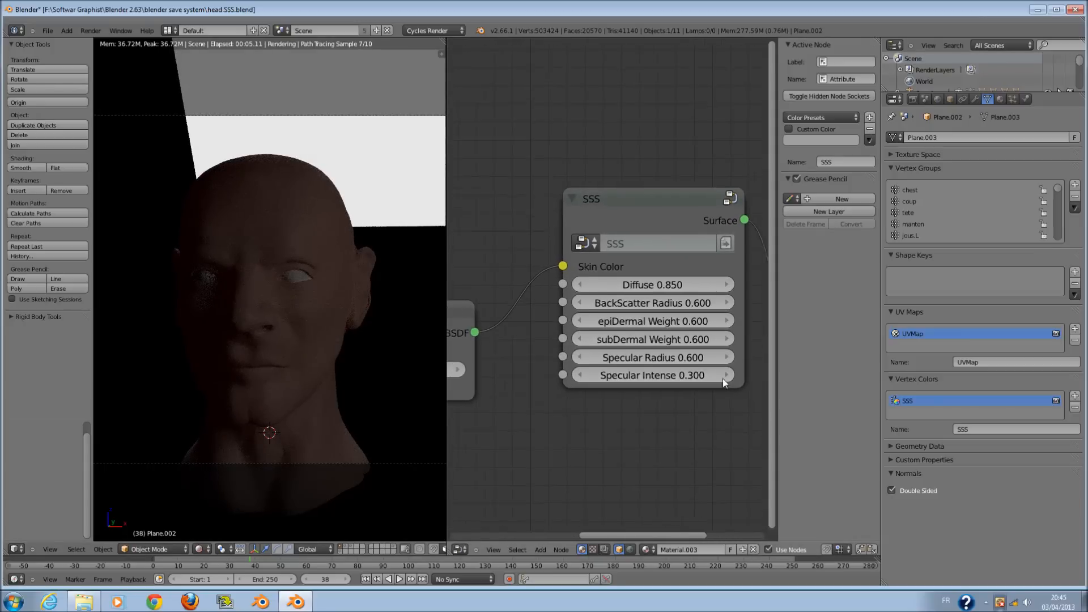
click(717, 368)
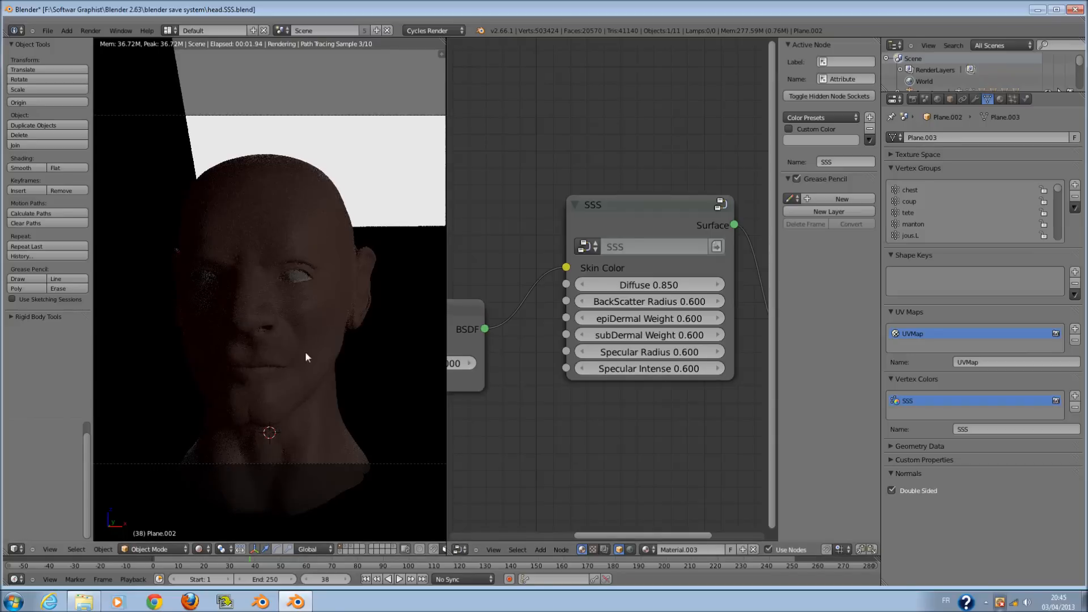
click(581, 370)
click(581, 370)
click(581, 370)
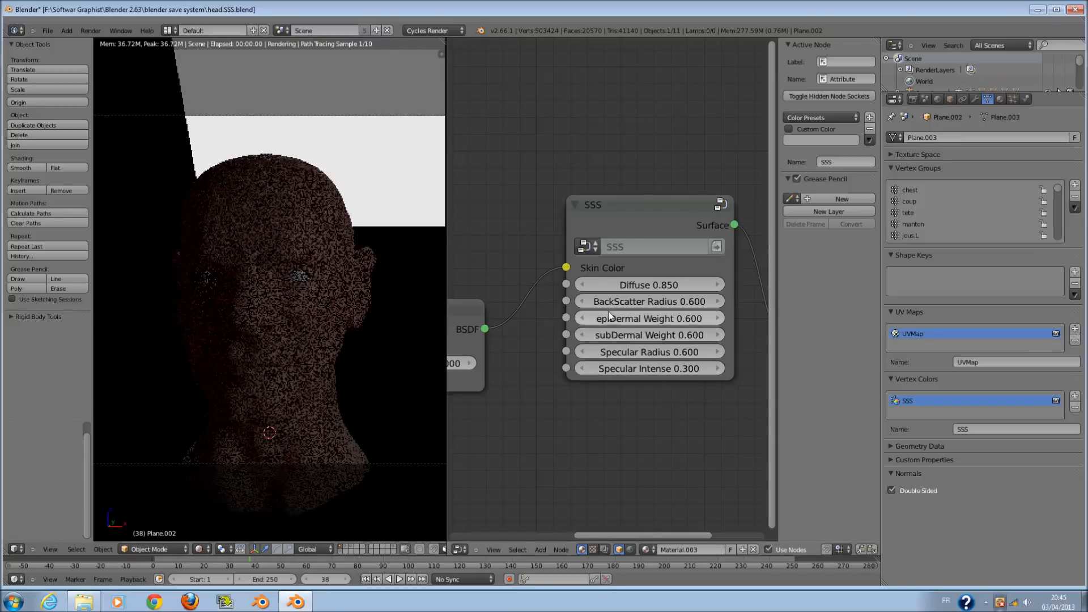
- Set the SSS node's Diffuse to 0.950 and save the scene over head.SSS.blend
click(720, 284)
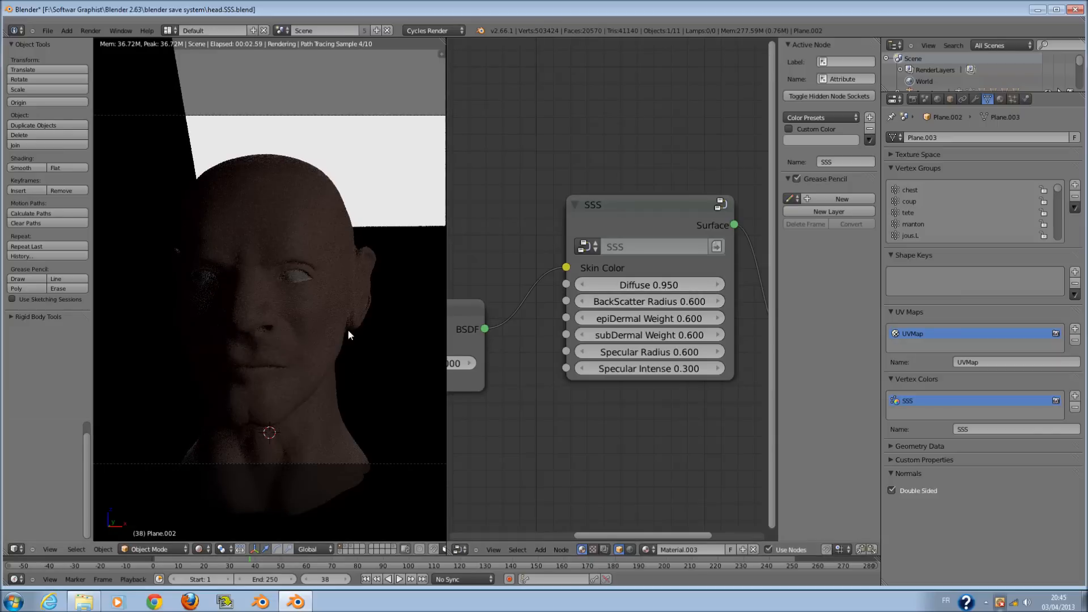
scroll(583, 365, down, 5)
click(573, 381)
scroll(573, 380, up, 1)
key(ctrl+s)
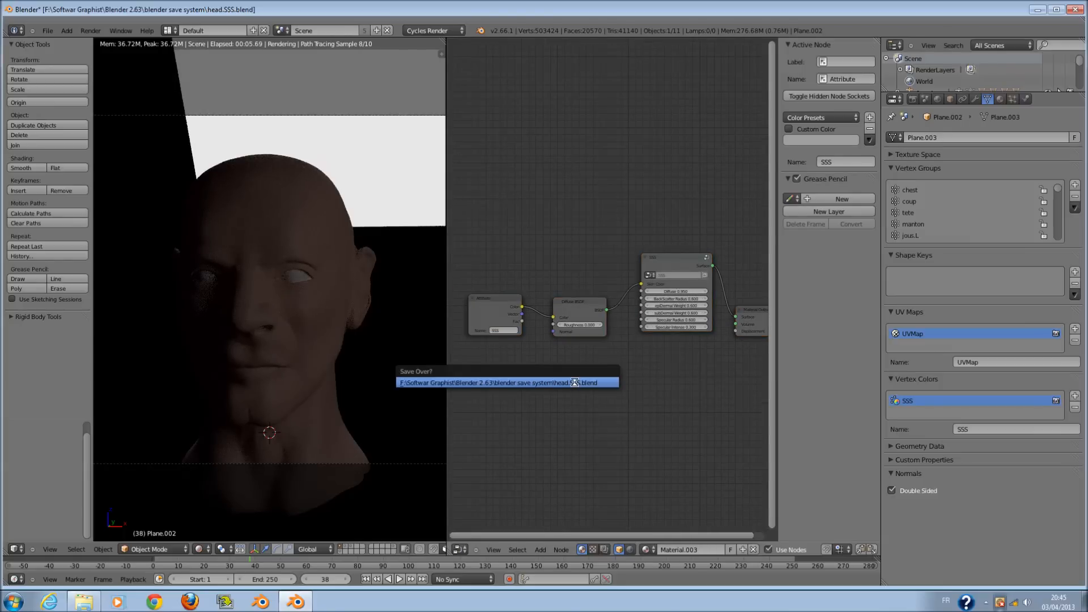
key(Return)
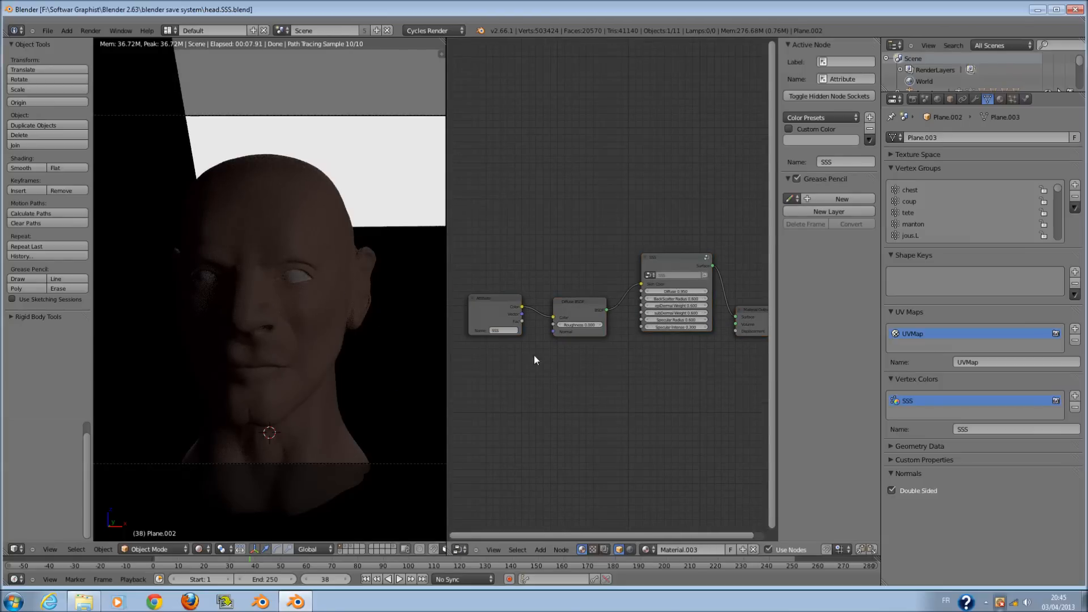
- Add an Image Texture node below the Diffuse BSDF node
key(shift+a)
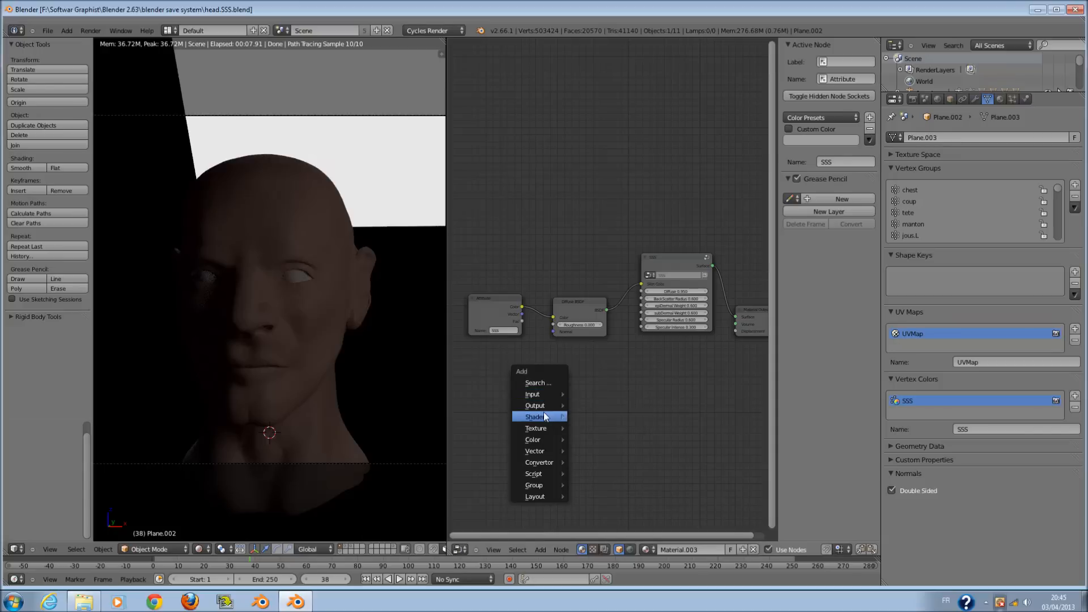
mouse_move(542, 414)
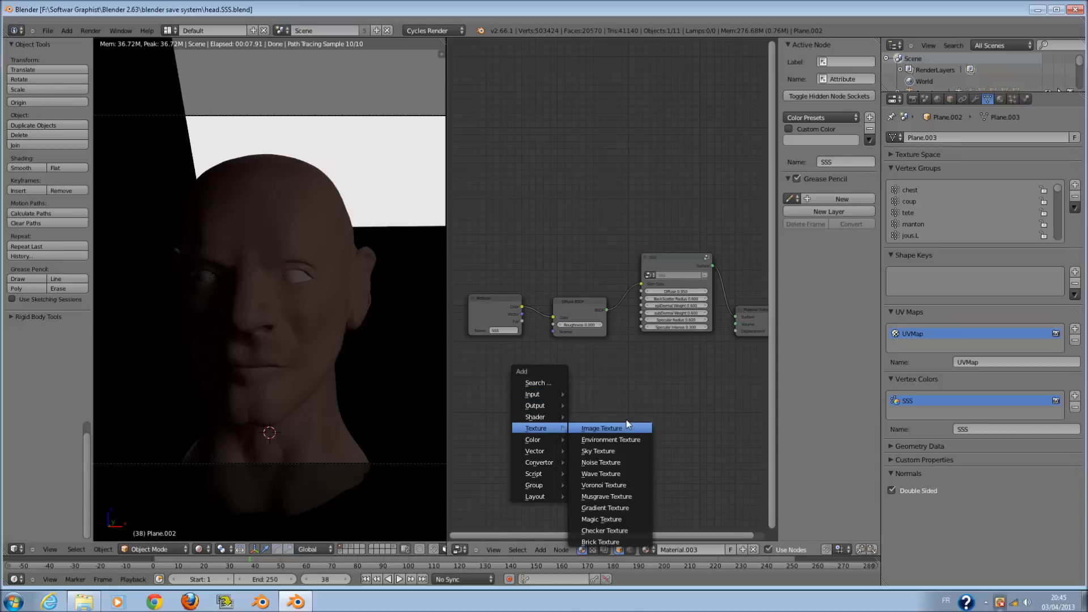
click(628, 421)
drag(620, 418, 576, 367)
click(576, 396)
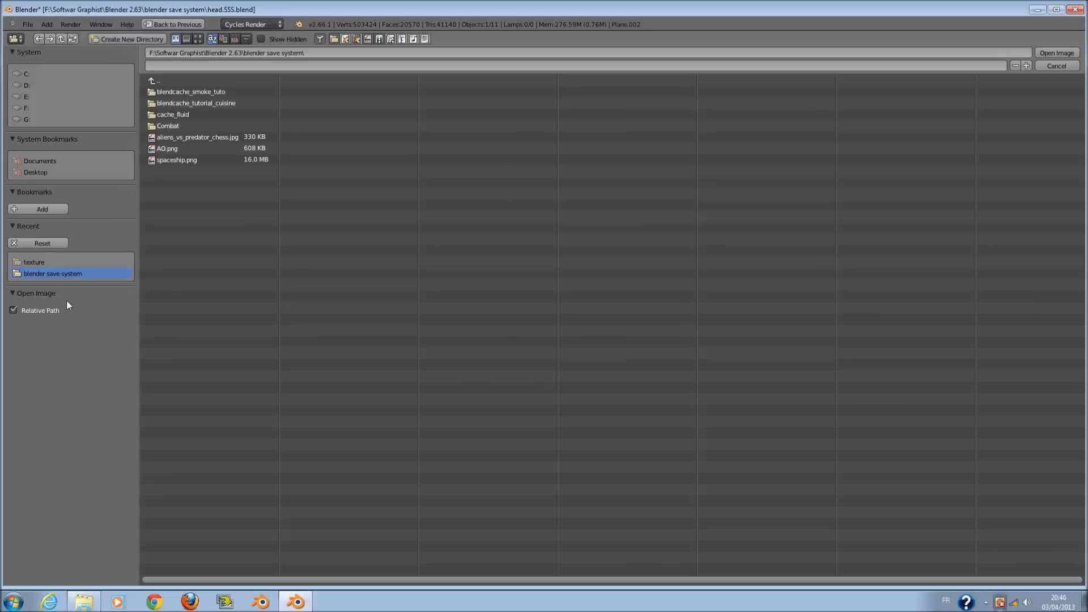
click(49, 261)
click(197, 39)
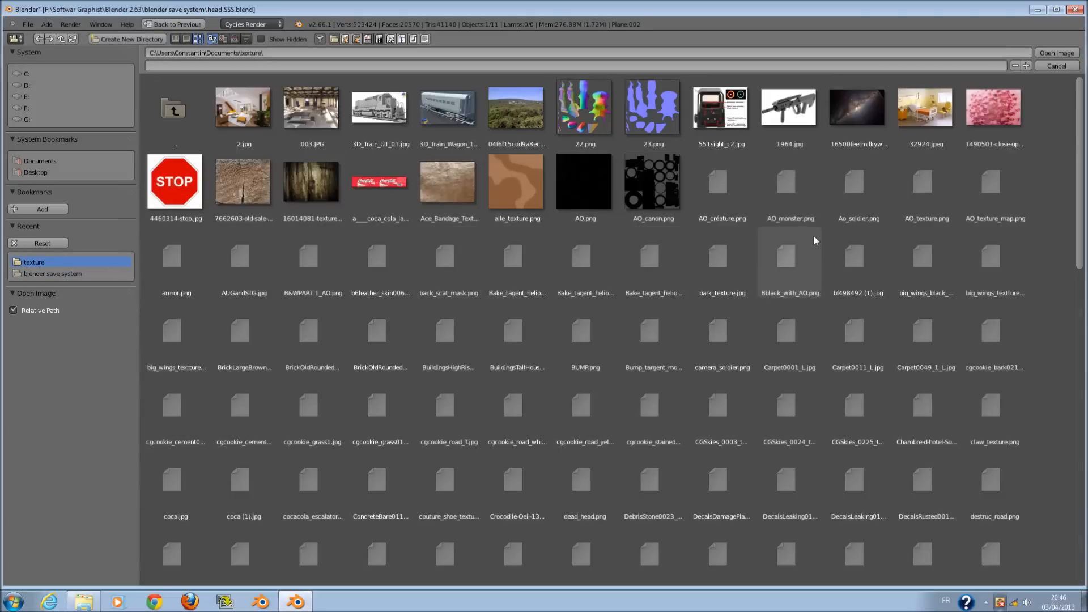
scroll(813, 237, down, 1)
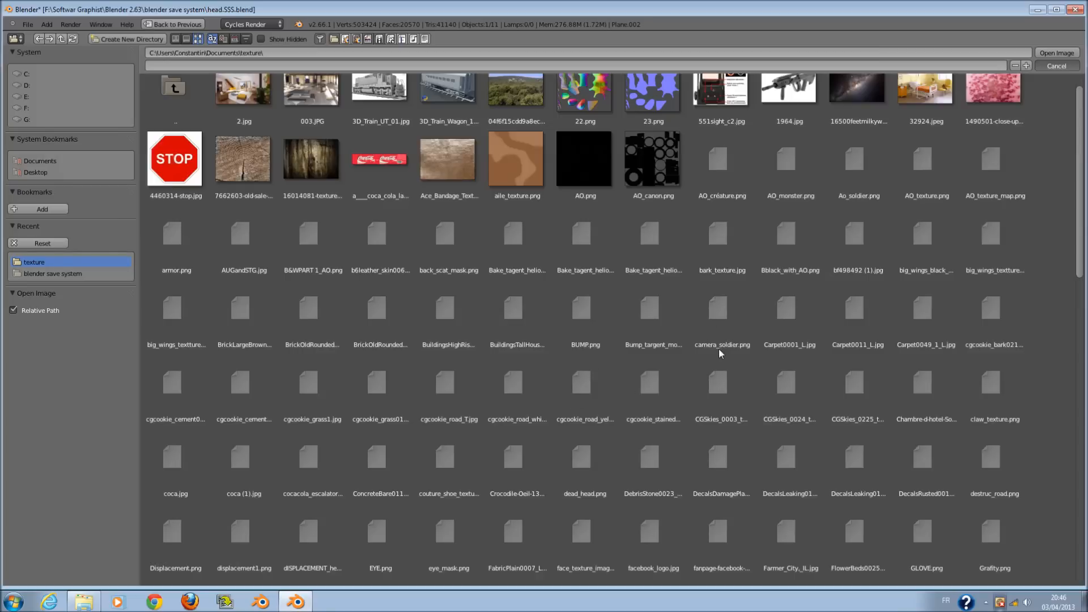
click(1049, 66)
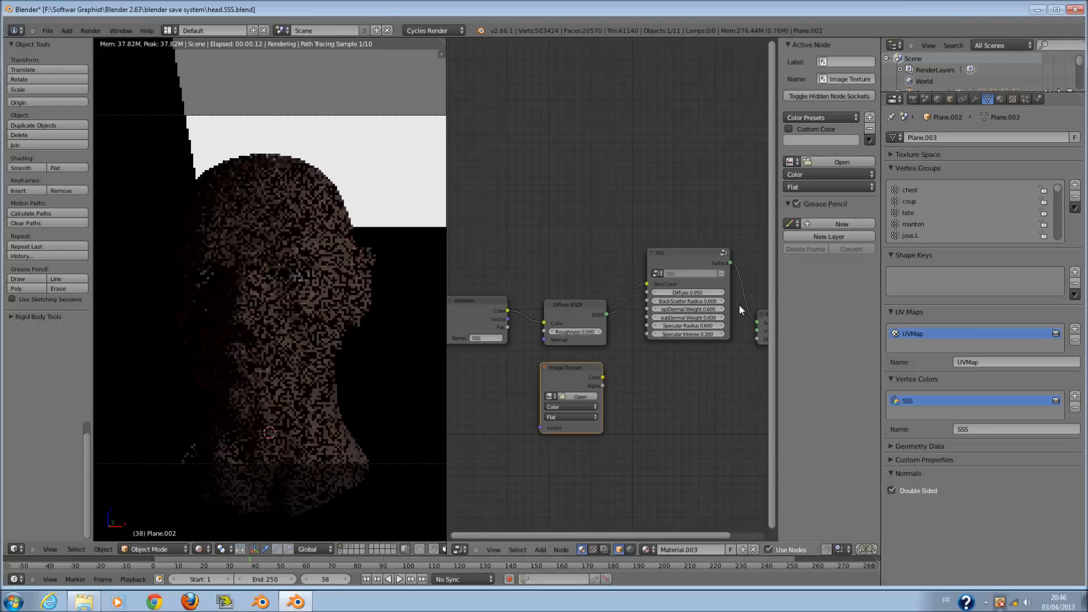
- Assign the already loaded AO image to the Image Texture node
scroll(617, 300, up, 3)
click(533, 426)
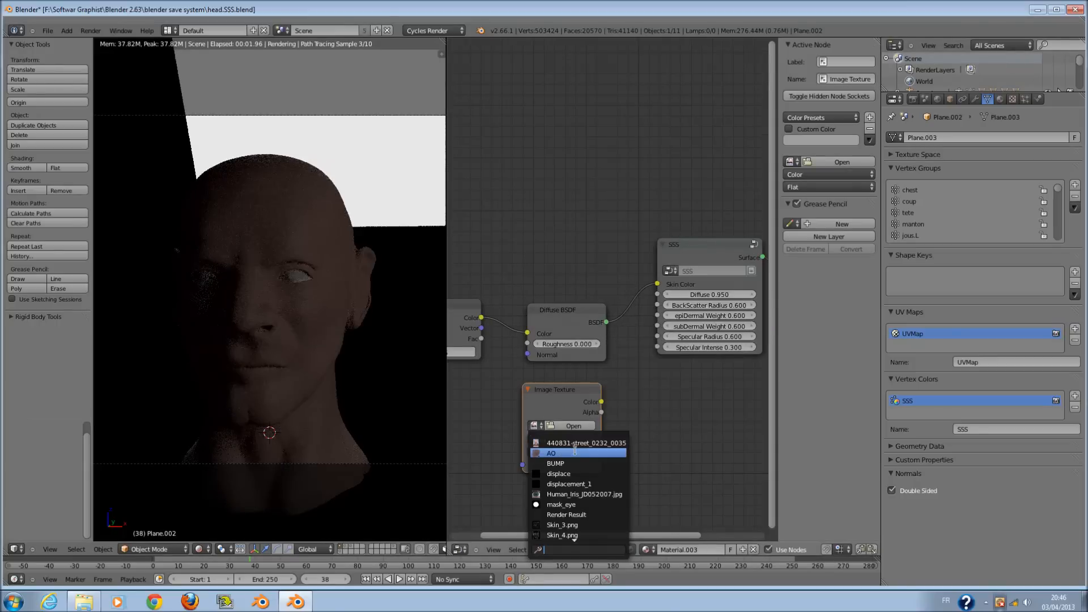
click(552, 453)
- Move the Attribute and Image Texture nodes away from the Diffuse BSDF to make room between them
scroll(578, 300, down, 3)
scroll(576, 297, down, 3)
drag(516, 296, 491, 295)
middle_drag(597, 338, 675, 361)
drag(670, 370, 576, 362)
scroll(595, 365, up, 2)
- Insert a Mix color node between the Attribute and Diffuse BSDF nodes, and connect the Image Texture's Color to its Color2 input
key(shift+a)
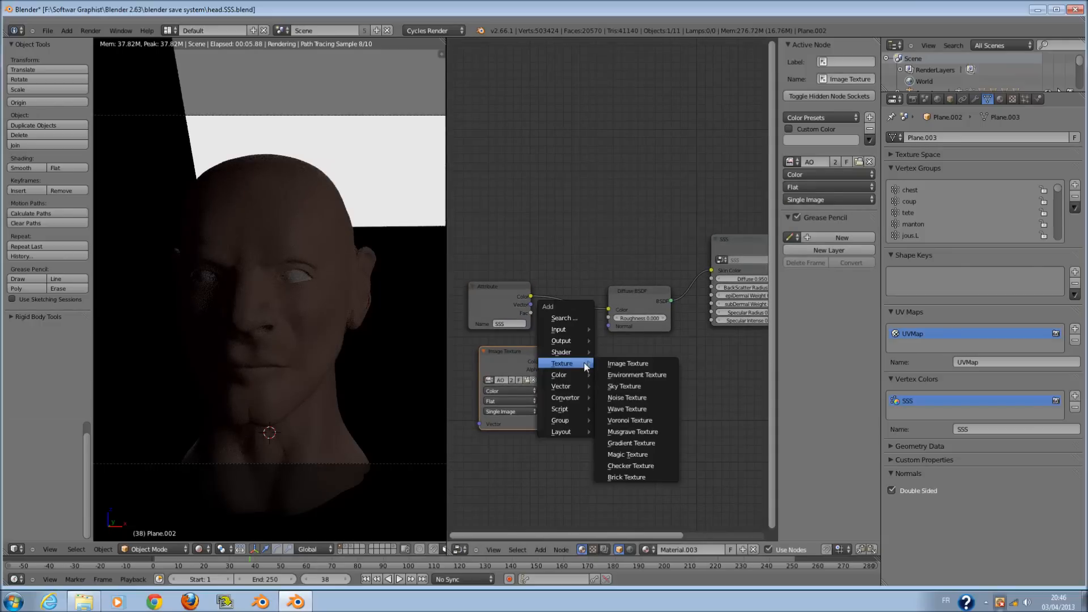
mouse_move(574, 339)
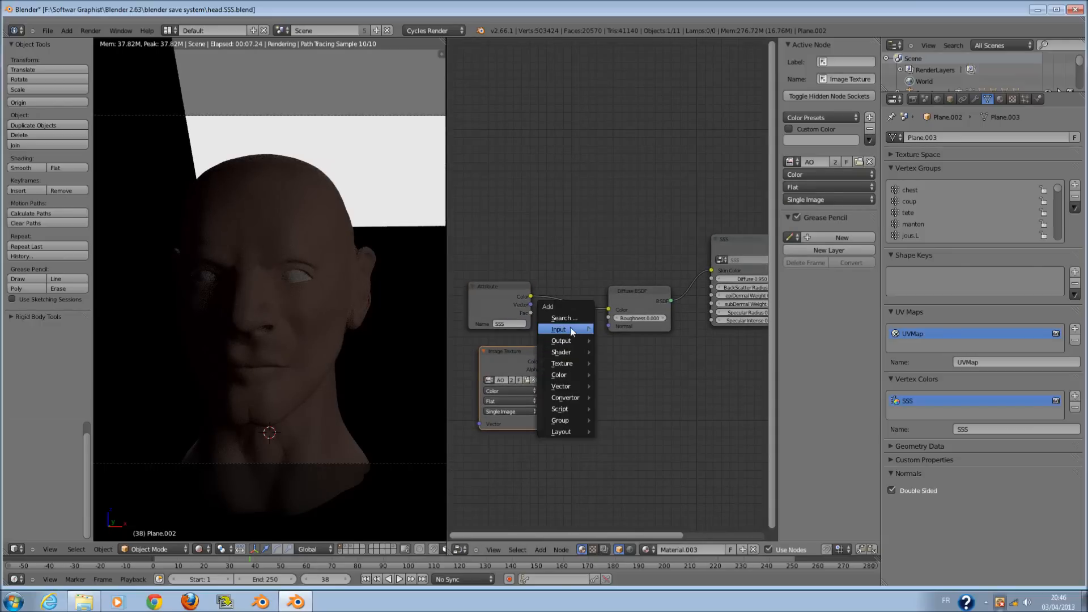
mouse_move(557, 375)
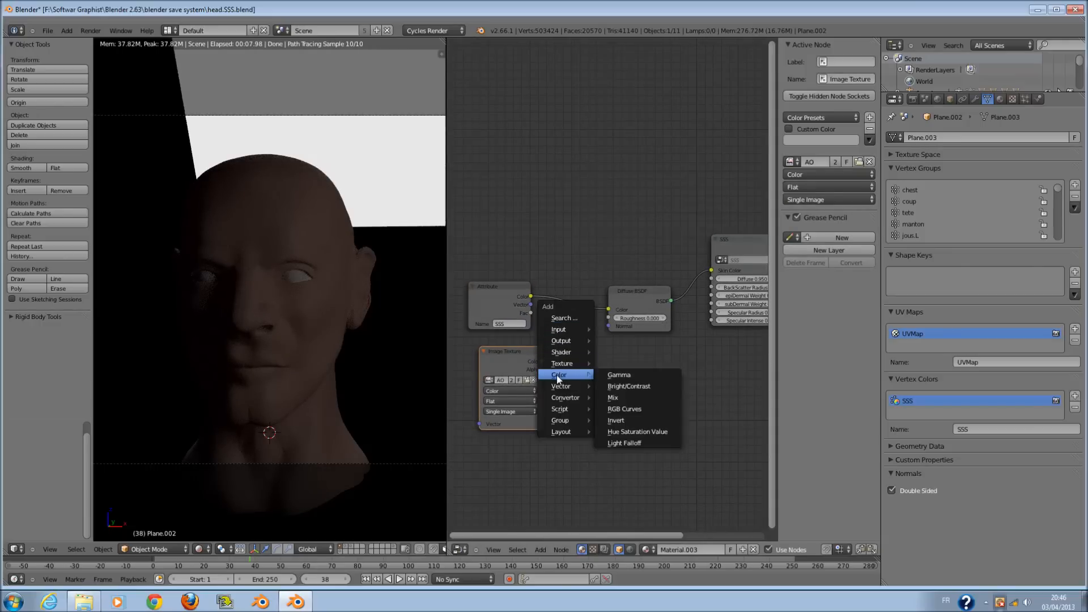
click(613, 397)
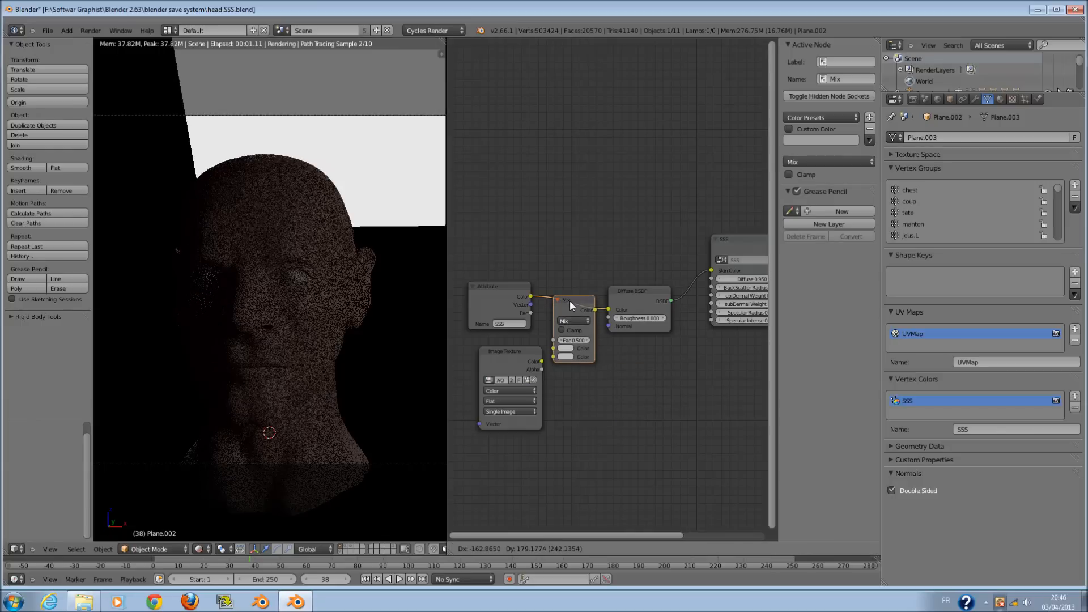
click(569, 300)
scroll(543, 354, up, 1)
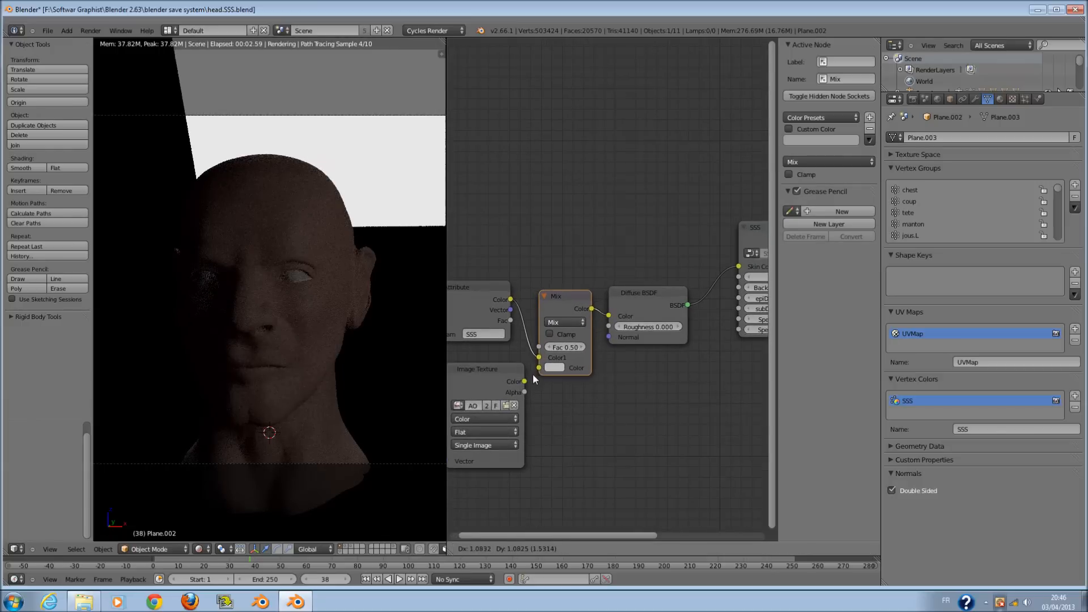
drag(524, 381, 538, 369)
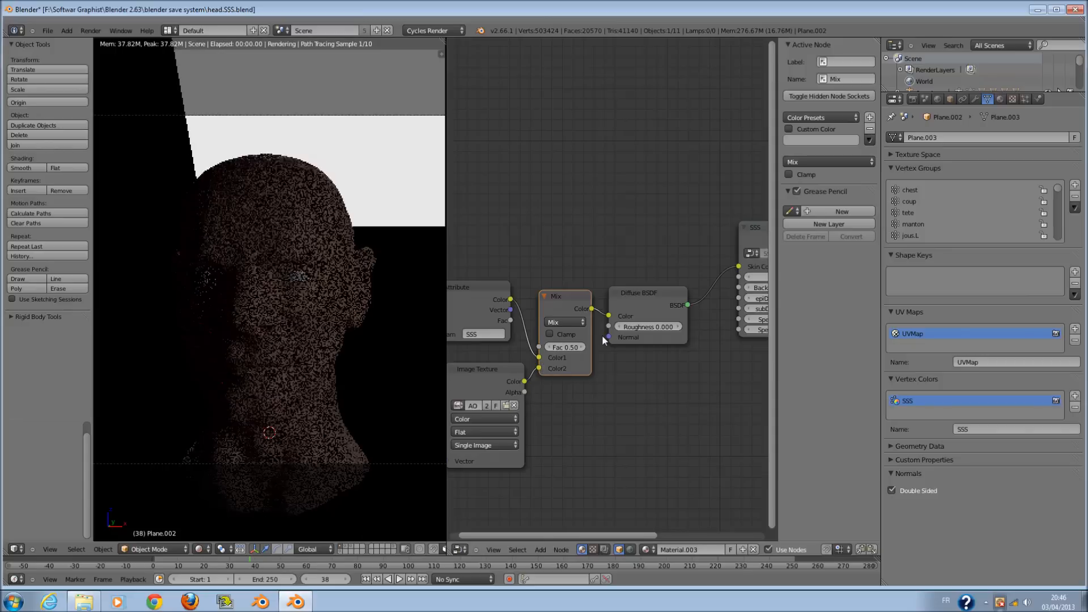
- Set the Mix node's blend type to Add
scroll(601, 334, up, 2)
click(570, 339)
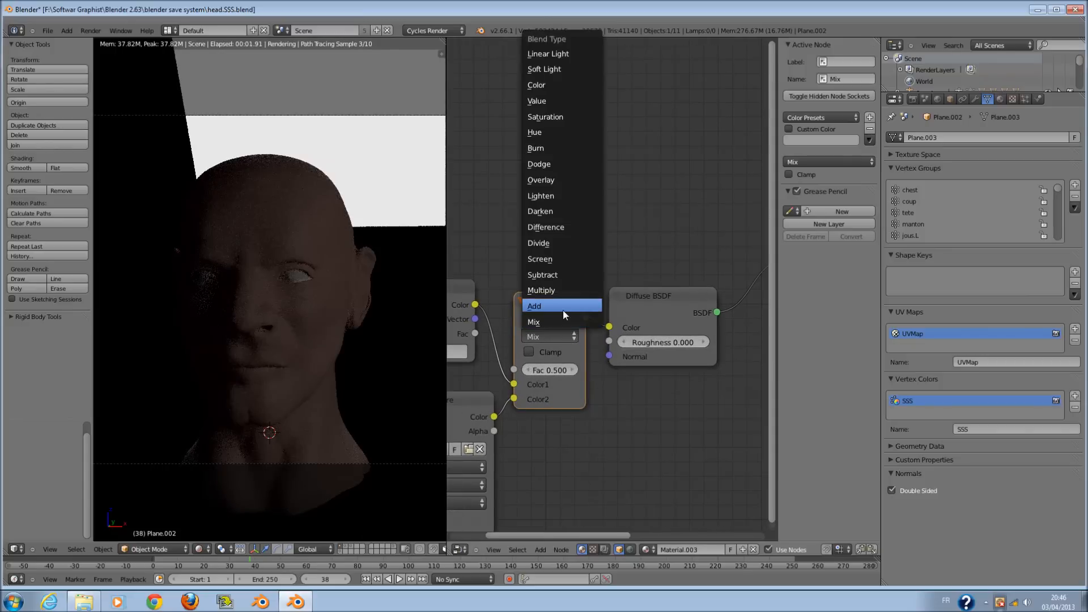
click(564, 306)
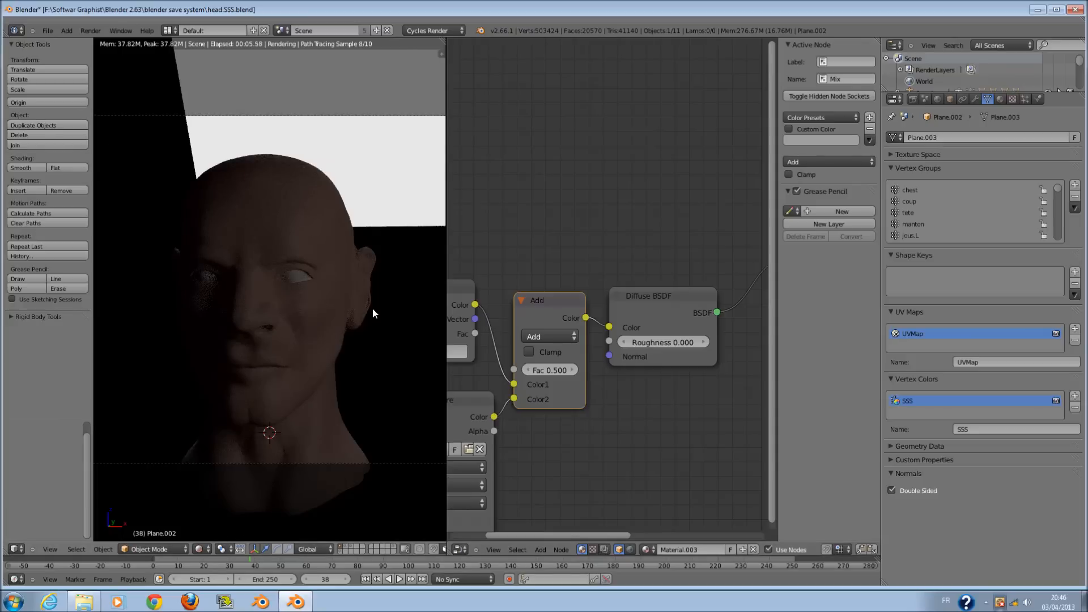
- Move the Material Output node farther from the SSS node and reroute the Image Texture's Color output directly to its Surface input
scroll(374, 308, down, 5)
scroll(376, 307, up, 8)
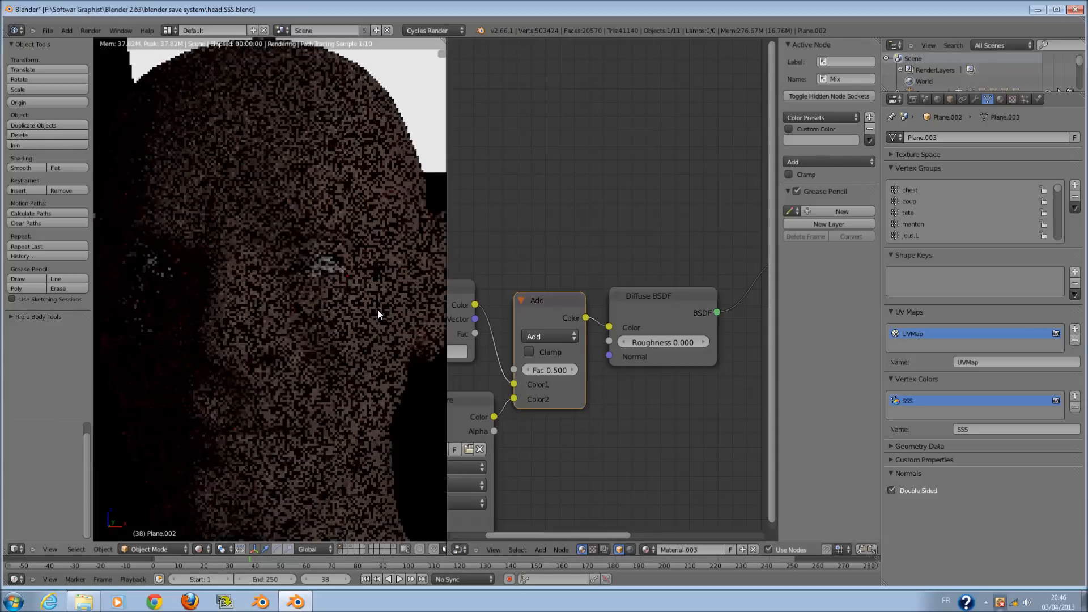
scroll(661, 359, down, 8)
middle_drag(683, 354, 569, 342)
scroll(568, 342, down, 1)
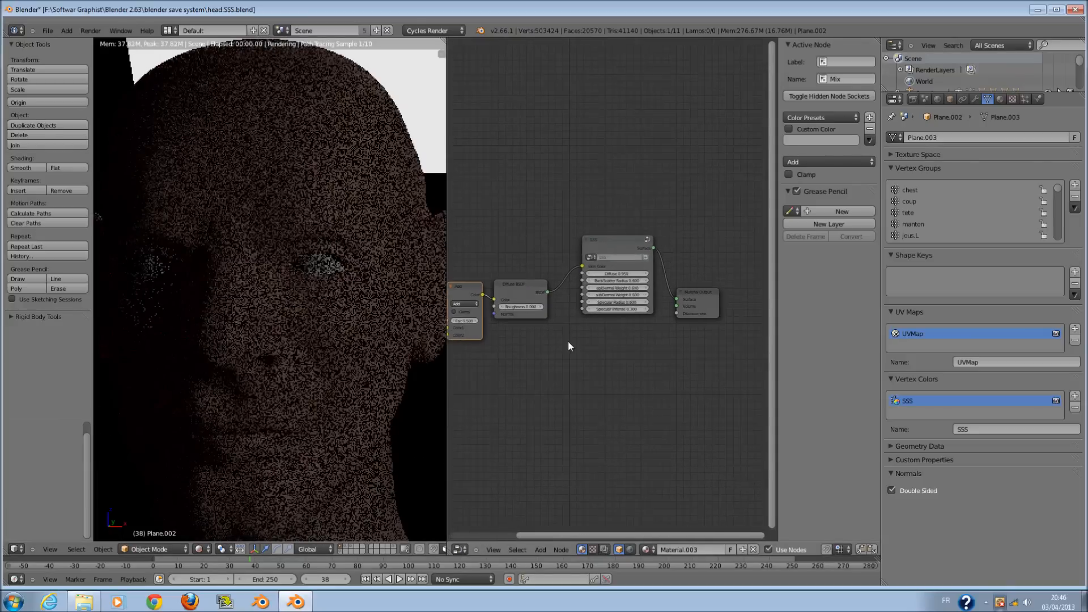
scroll(567, 341, down, 1)
drag(683, 297, 736, 302)
scroll(546, 361, up, 3)
middle_drag(548, 357, 587, 338)
scroll(570, 339, down, 1)
scroll(525, 316, down, 3)
scroll(533, 327, up, 1)
drag(481, 332, 713, 302)
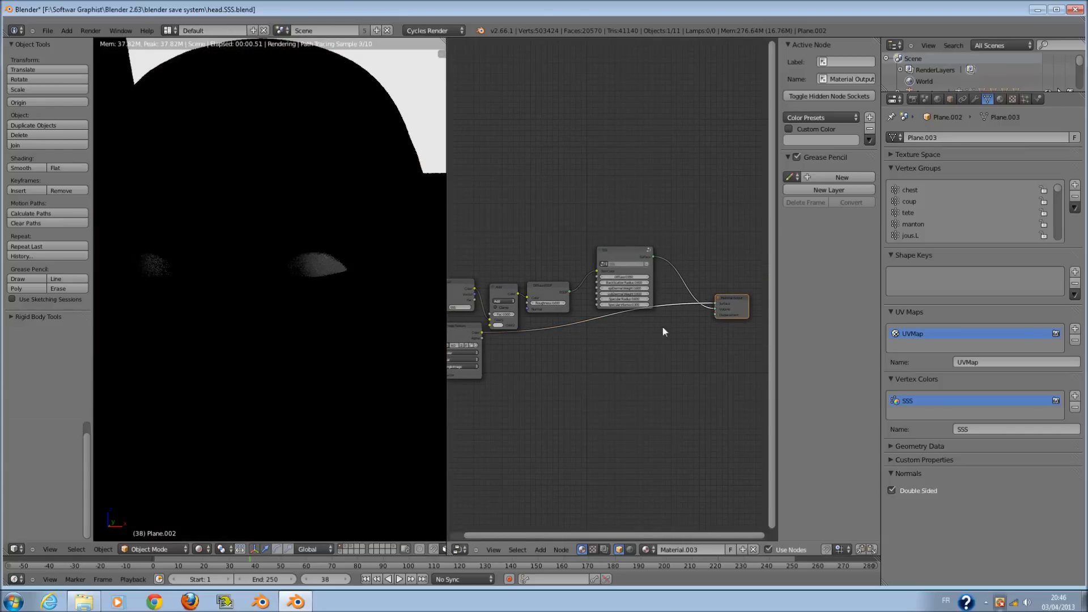
- Reselect the AO image in the Image Texture node
middle_drag(544, 347, 655, 349)
scroll(595, 361, up, 1)
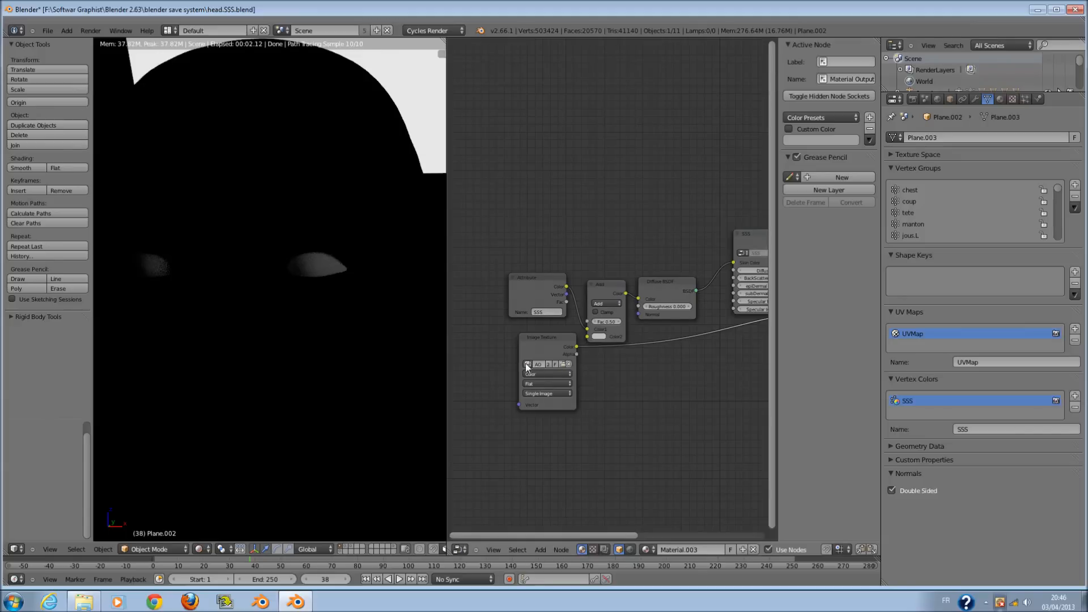
click(526, 365)
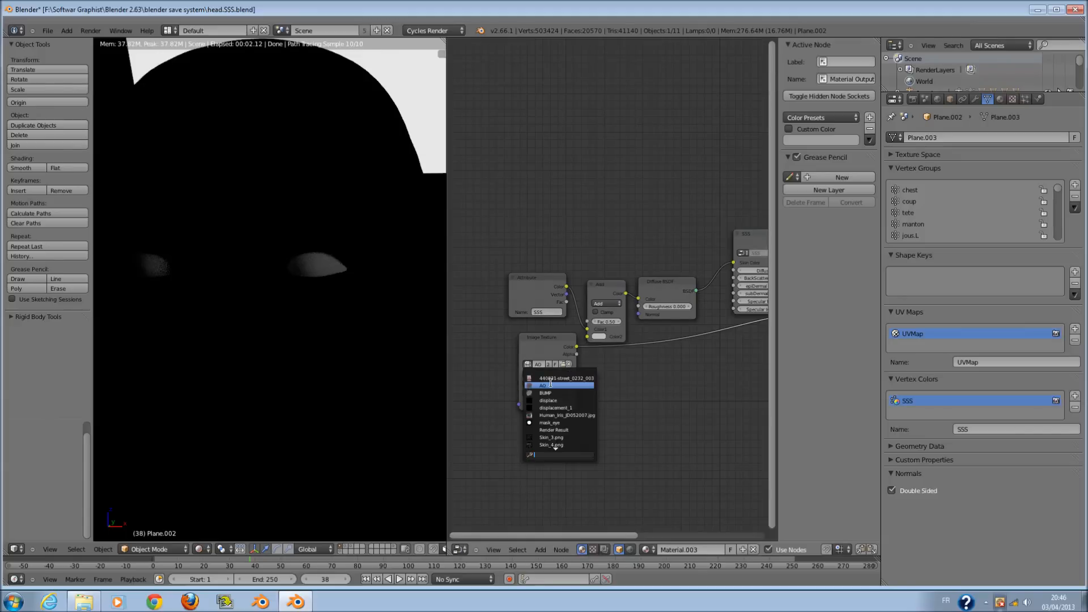
click(550, 385)
- Browse the texture folder as thumbnails and load face_texture_image.png into the Image Texture node
click(563, 364)
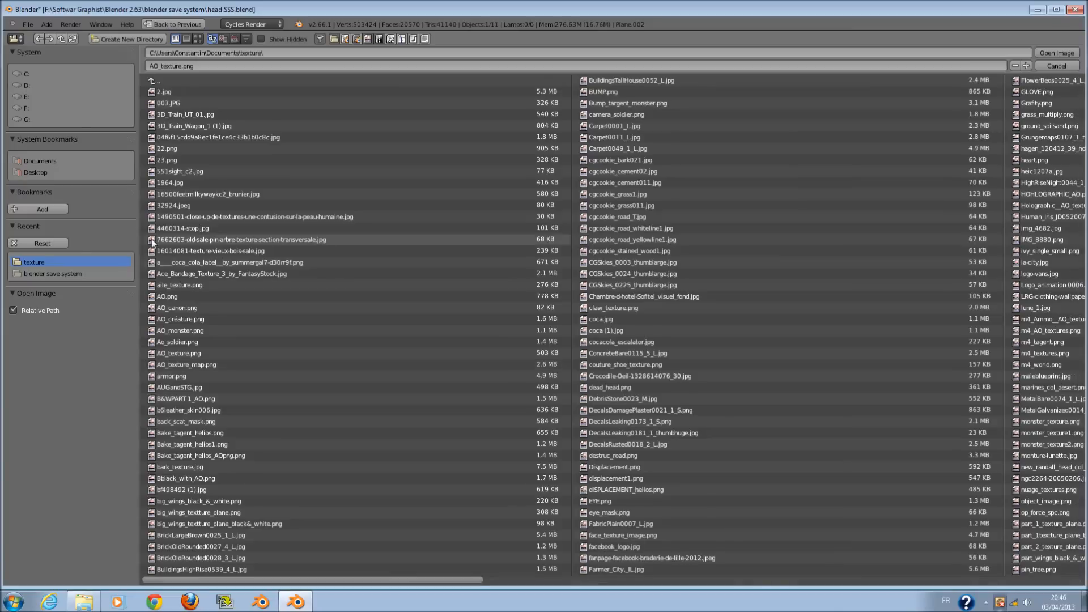
click(198, 39)
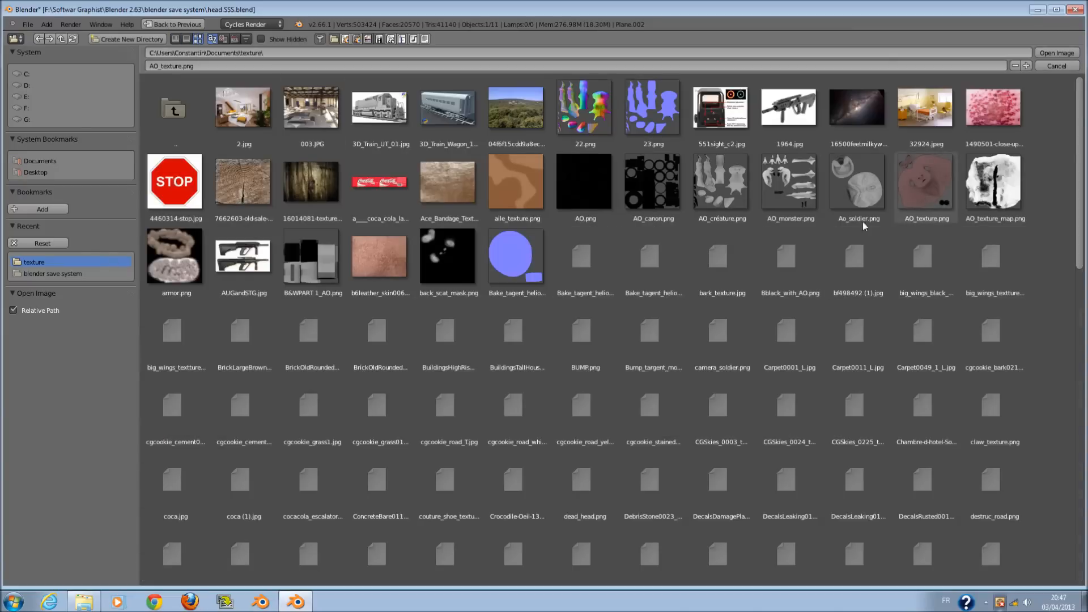
scroll(437, 328, down, 3)
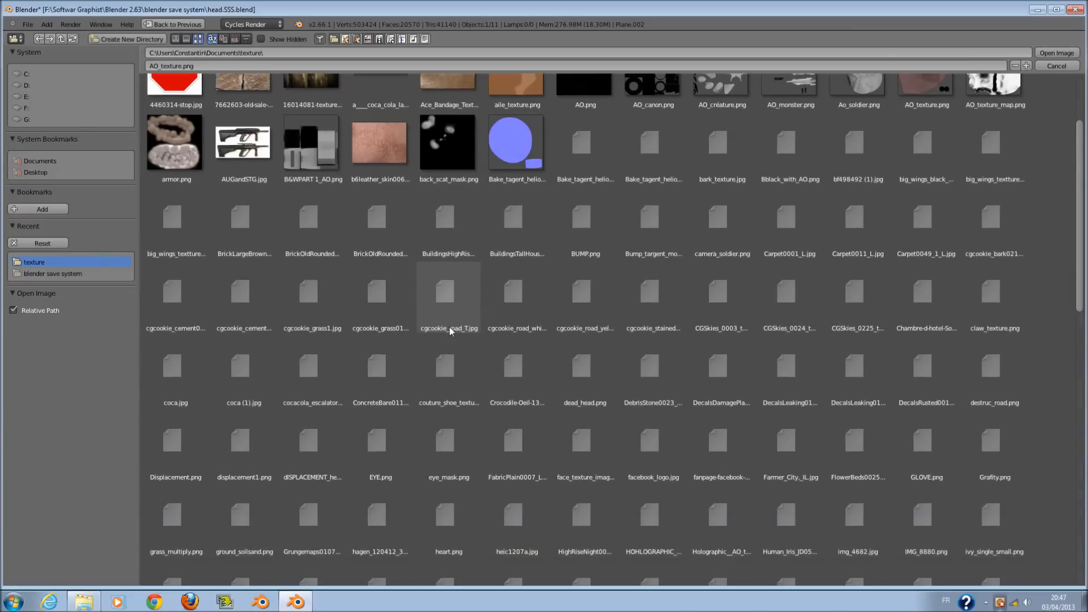
scroll(449, 328, down, 1)
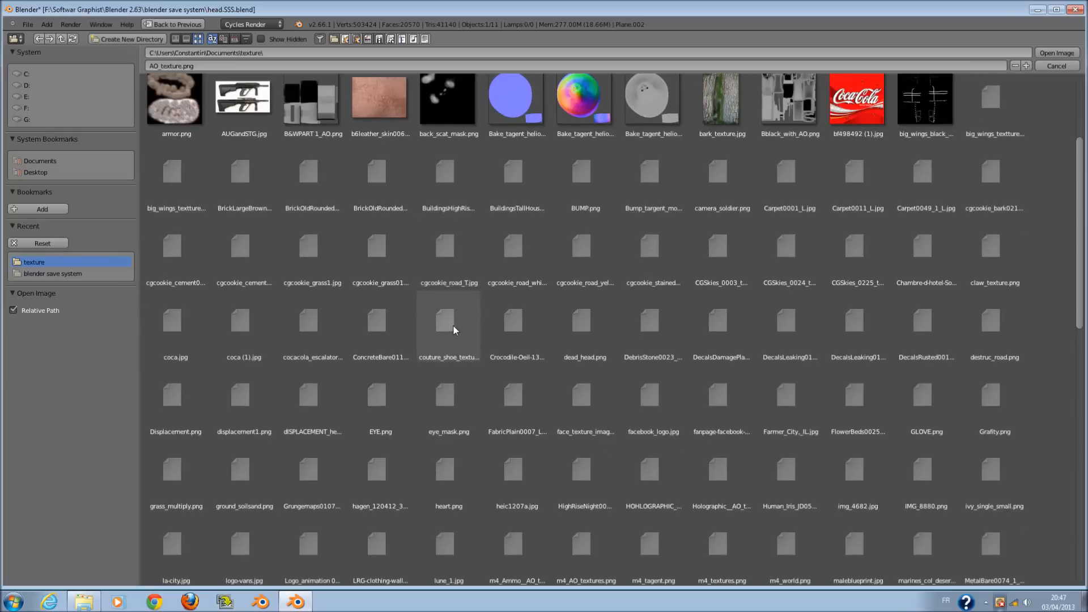
scroll(556, 321, down, 1)
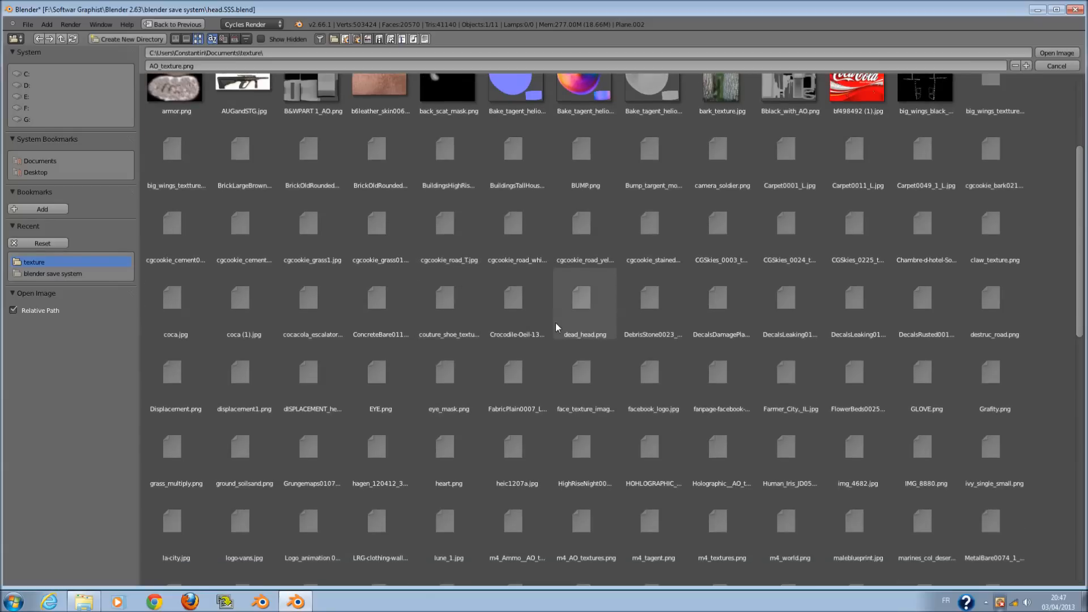
scroll(555, 321, down, 2)
scroll(473, 441, down, 4)
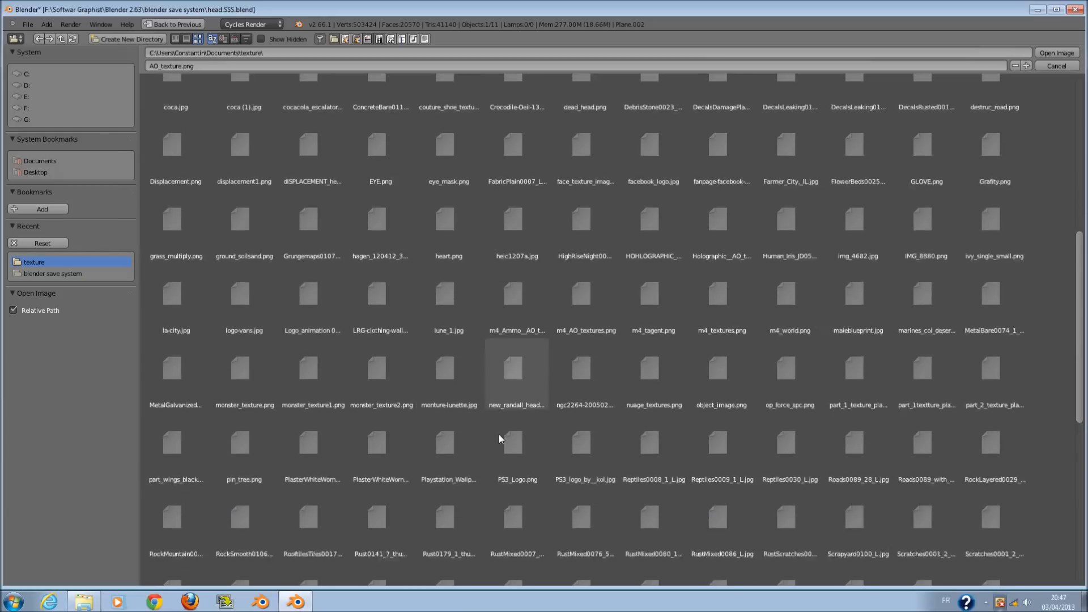
scroll(509, 437, up, 8)
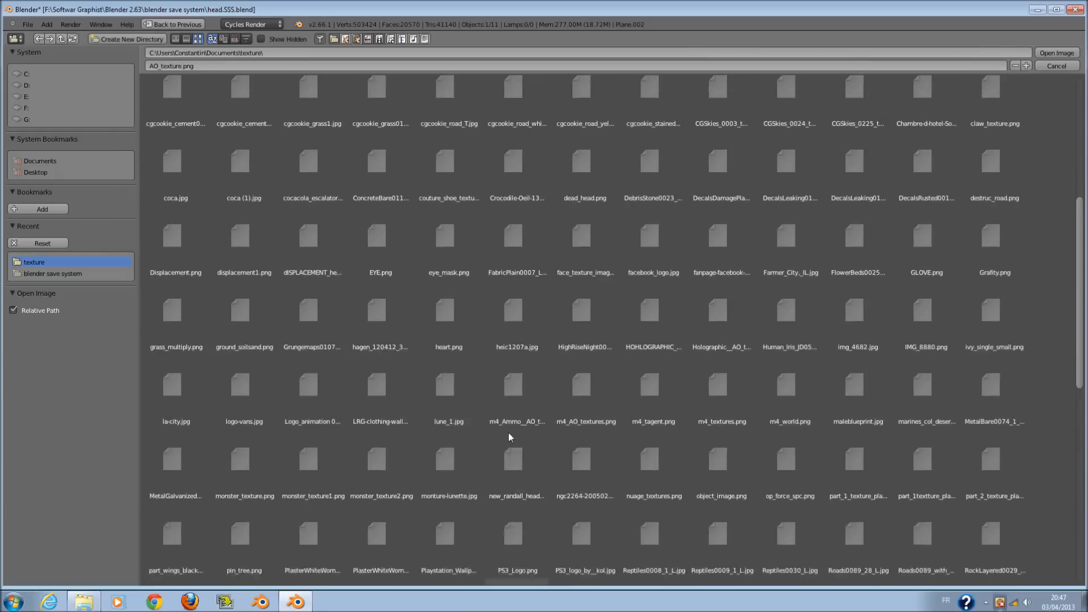
scroll(509, 430, up, 2)
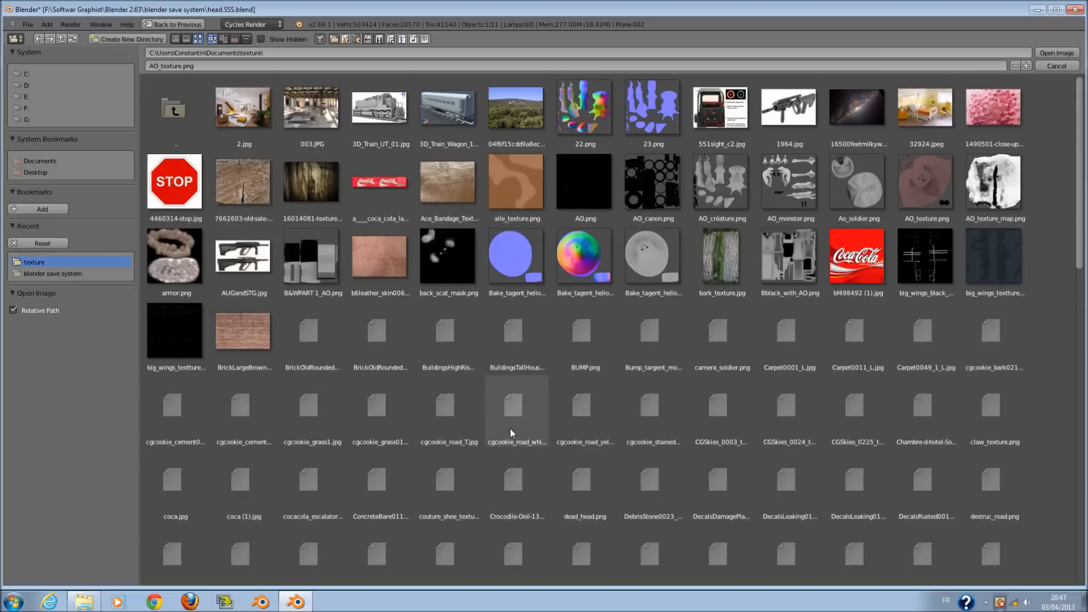
scroll(510, 433, down, 1)
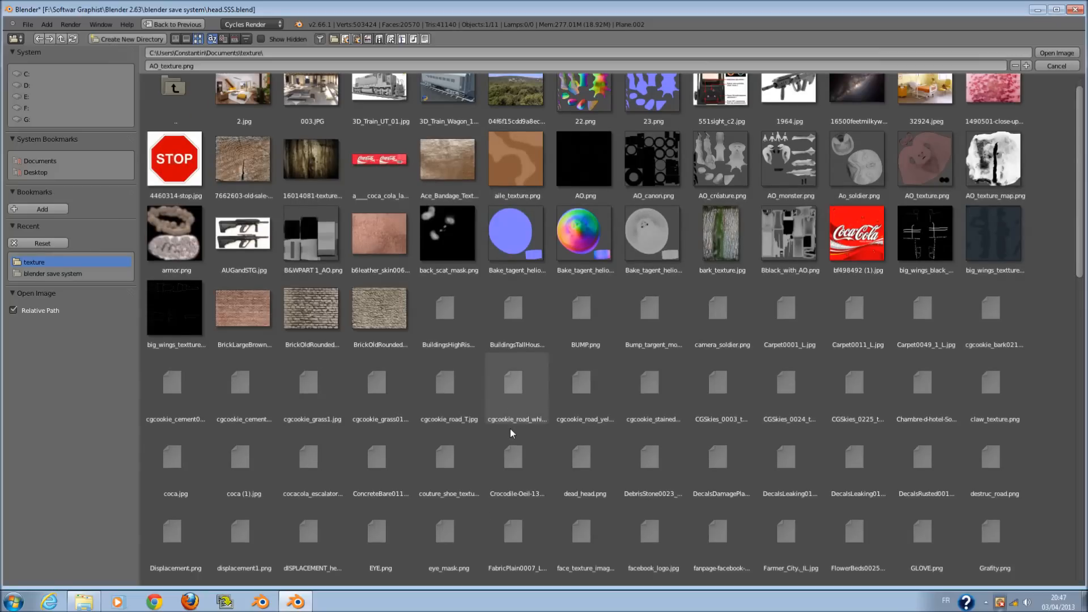
scroll(510, 429, down, 1)
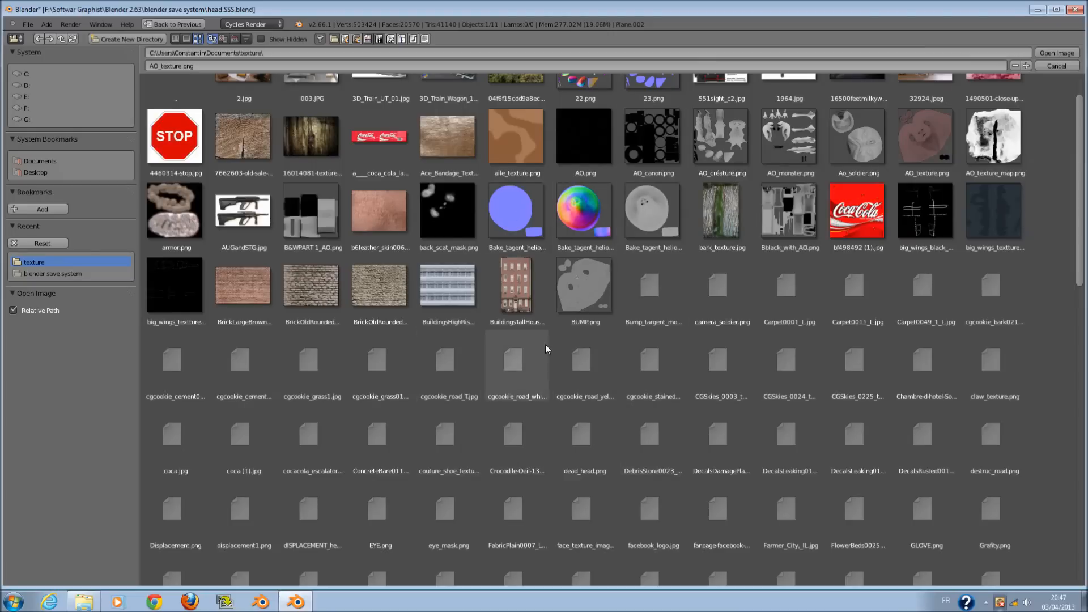
scroll(545, 345, down, 1)
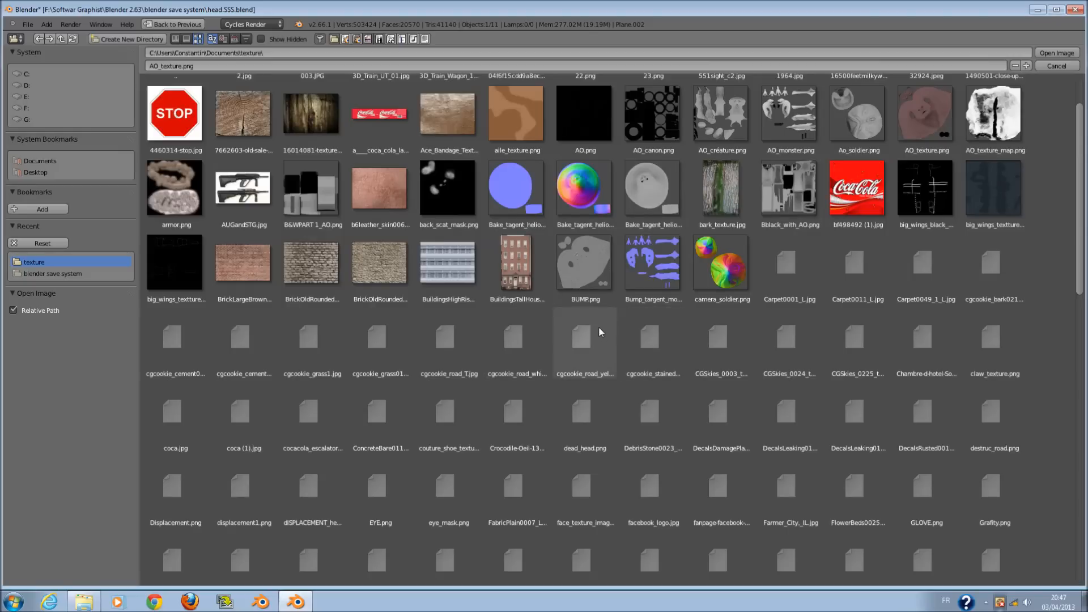
scroll(599, 328, down, 1)
scroll(598, 328, up, 1)
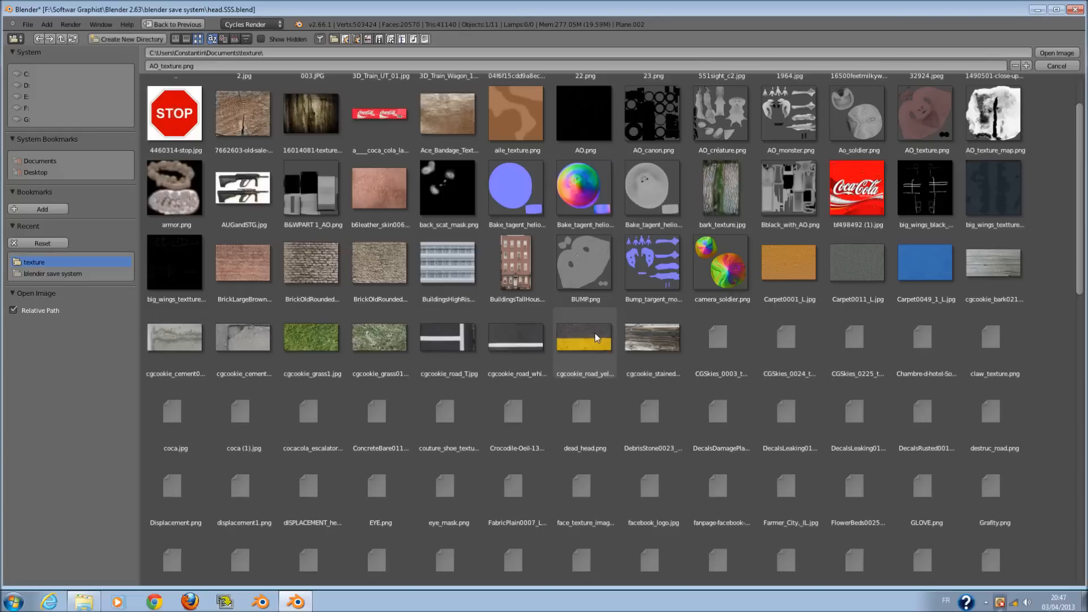
scroll(633, 292, down, 5)
scroll(632, 291, down, 1)
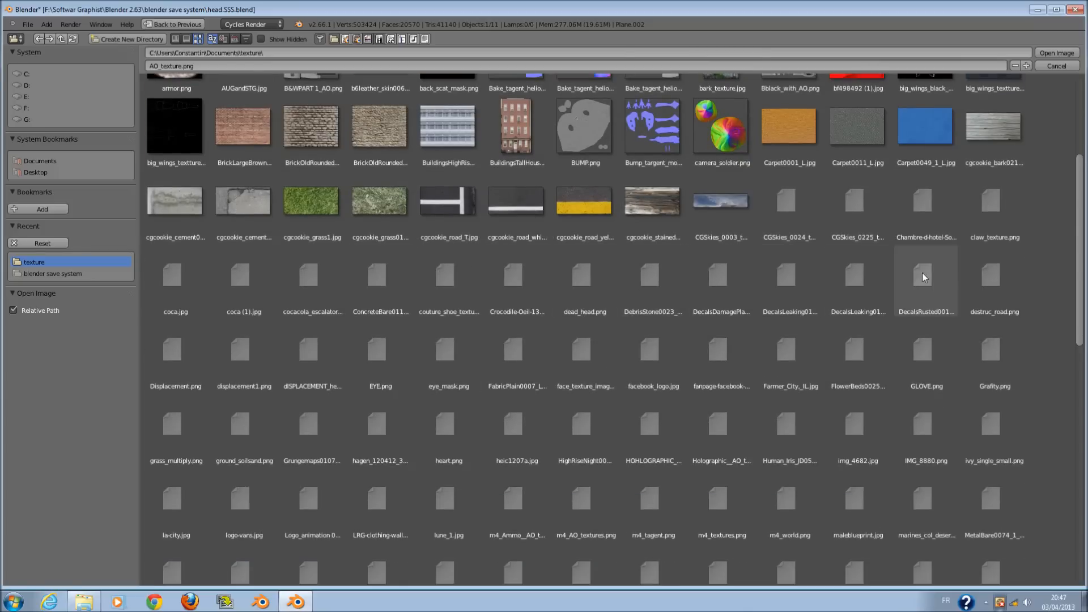
scroll(930, 276, down, 1)
scroll(1037, 265, down, 1)
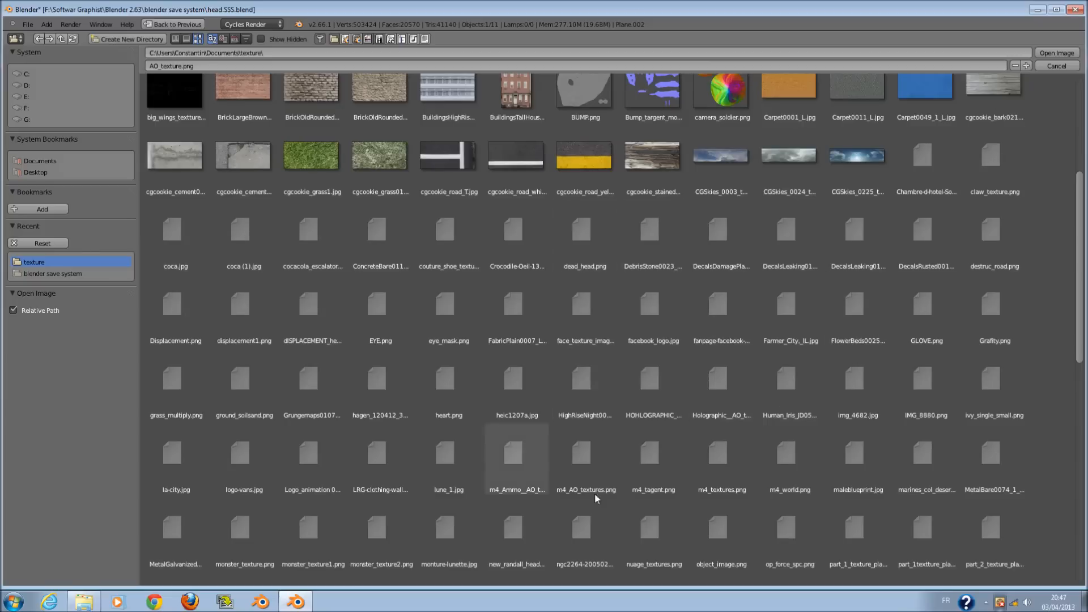
scroll(1052, 369, down, 2)
scroll(1052, 273, up, 3)
scroll(1051, 272, down, 1)
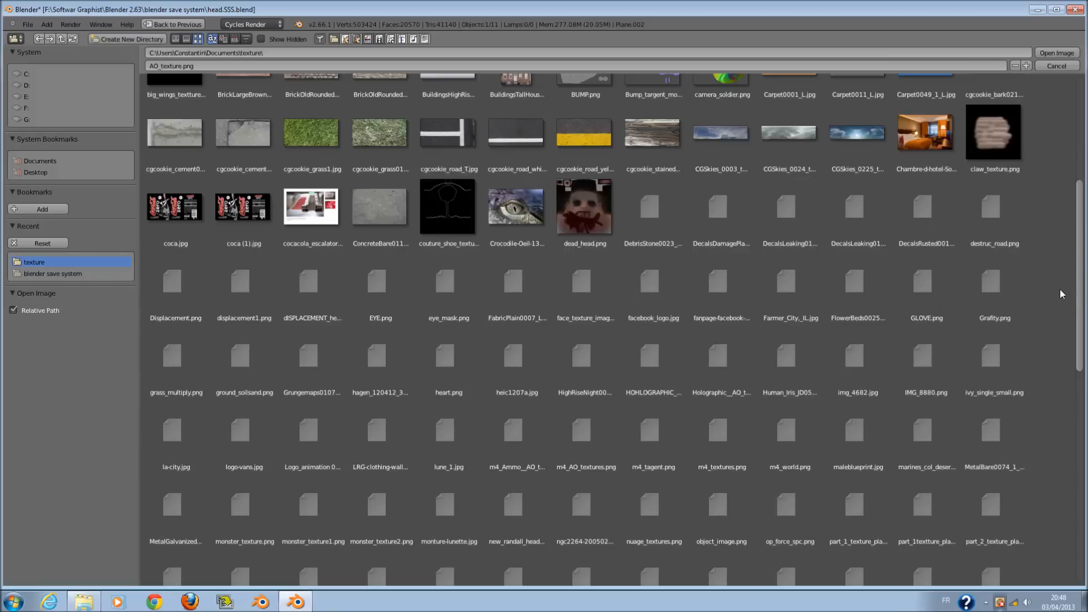
scroll(1063, 293, down, 1)
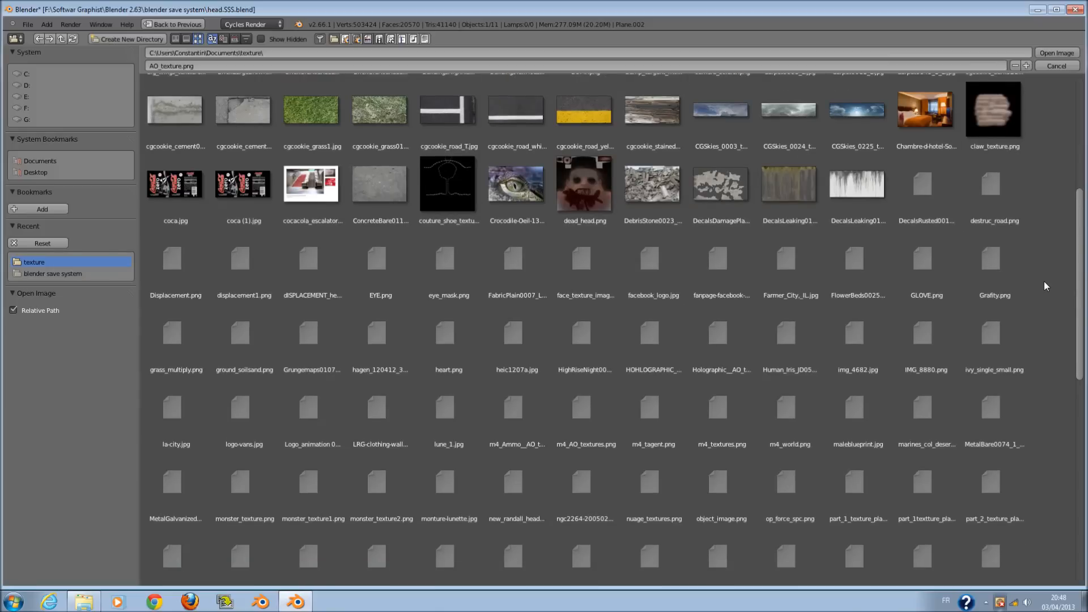
scroll(1000, 295, down, 1)
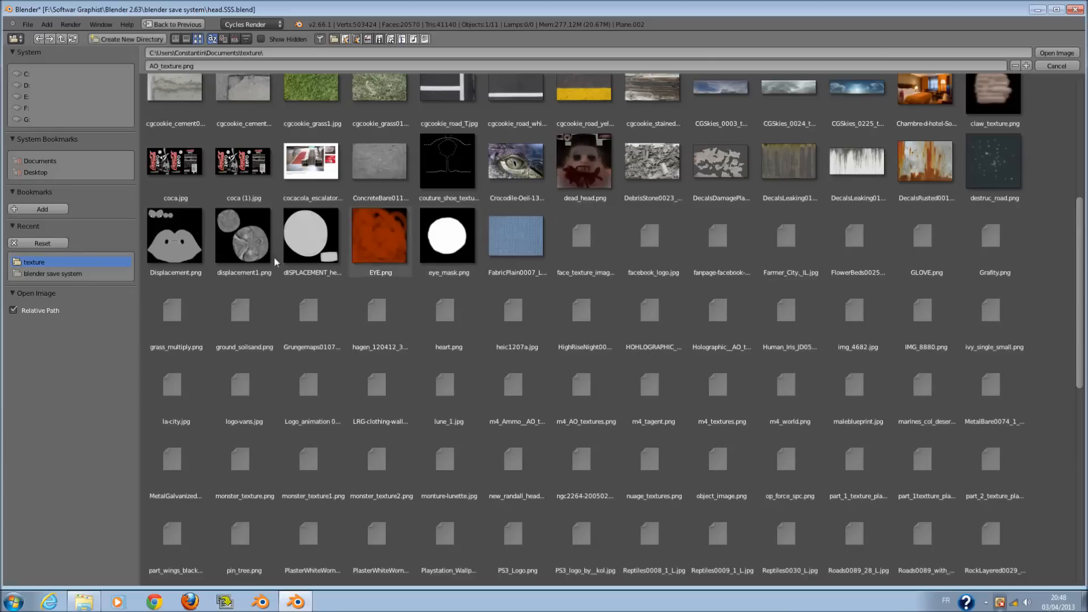
click(579, 242)
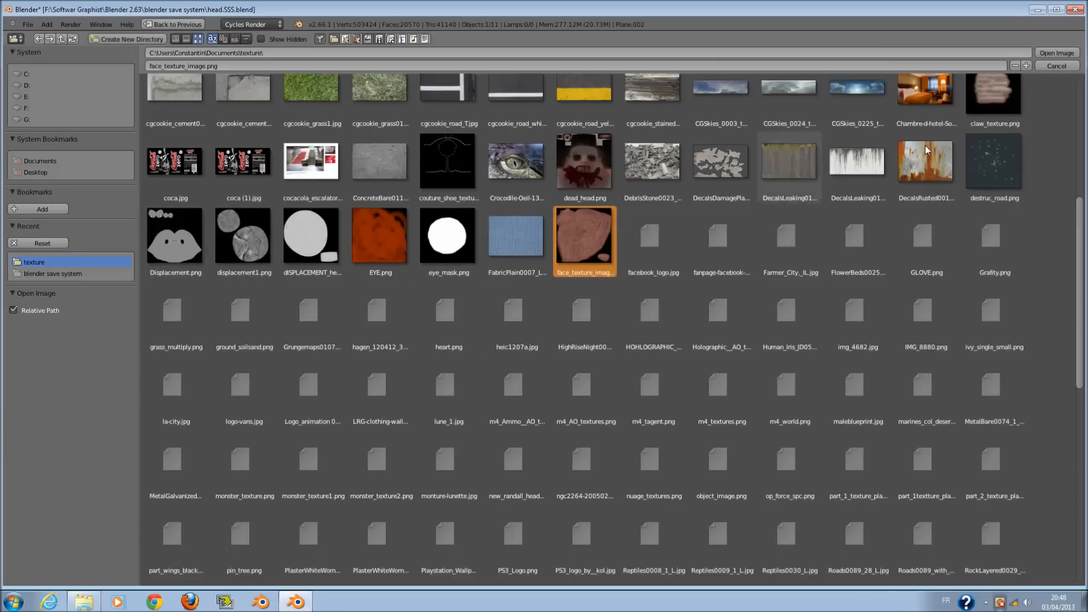
click(1069, 56)
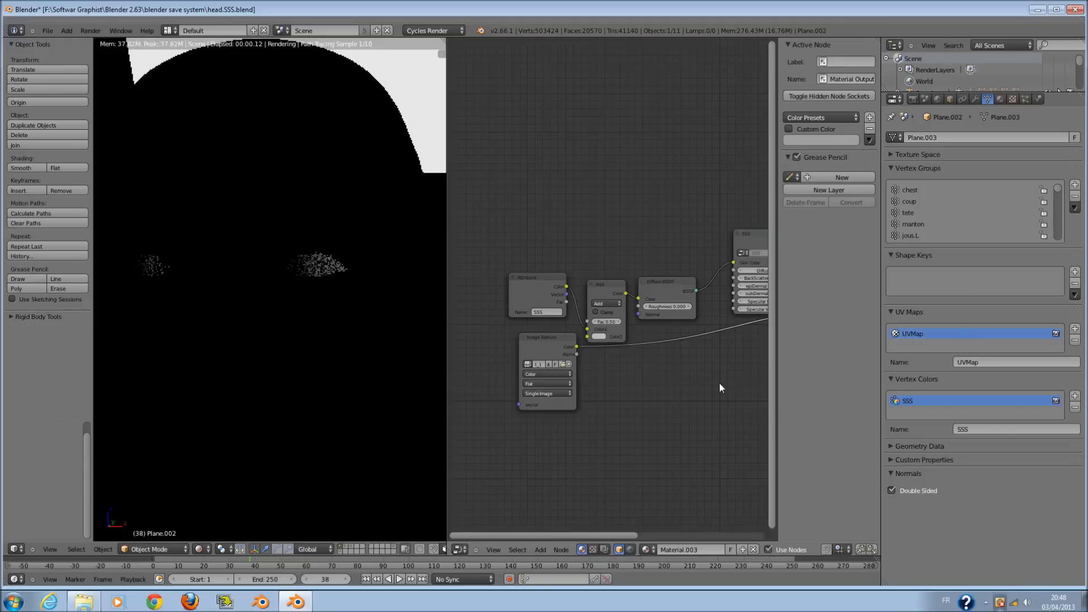
- Reroute the Image Texture's Color link from the Material Output's Surface to the Mix node's Color2 input
scroll(623, 360, up, 2)
scroll(651, 338, down, 6)
middle_drag(662, 330, 573, 328)
scroll(614, 329, up, 2)
scroll(614, 328, down, 4)
scroll(613, 317, up, 2)
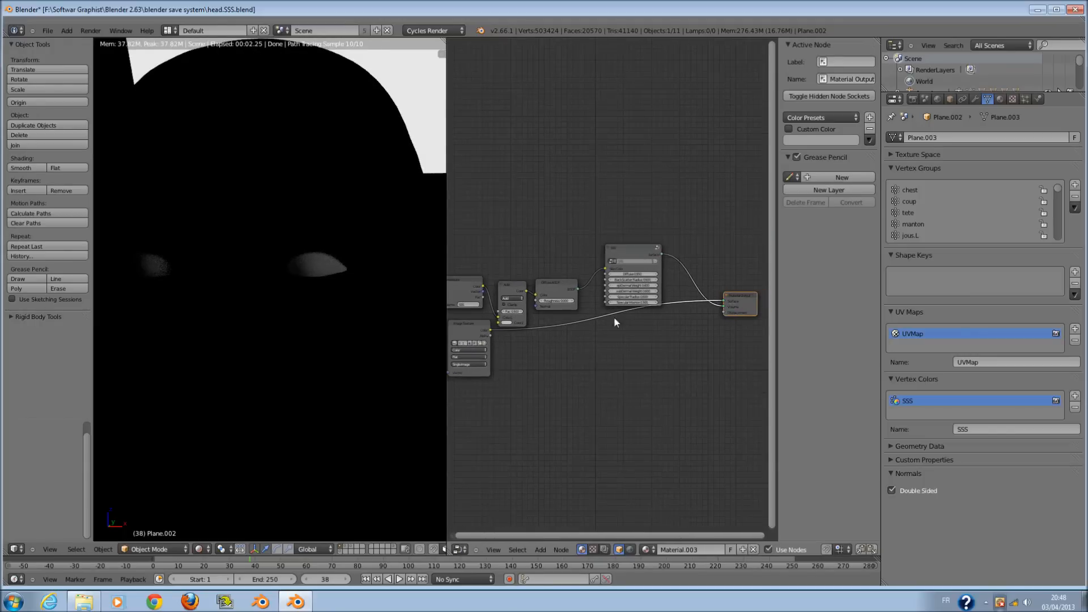
scroll(370, 351, down, 1)
drag(723, 301, 499, 323)
scroll(547, 369, up, 1)
scroll(547, 370, up, 3)
middle_drag(588, 361, 736, 344)
scroll(644, 341, up, 4)
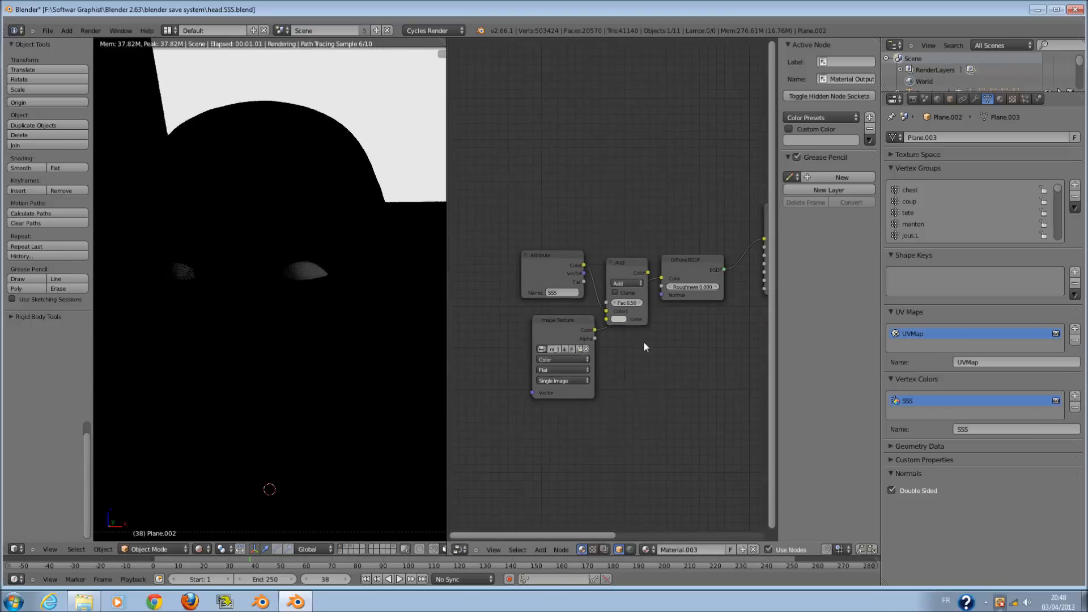
- Move the Attribute and Mix nodes aside and connect the Image Texture's Color output directly to the Diffuse BSDF's Color input
scroll(623, 323, down, 2)
drag(544, 263, 454, 256)
drag(623, 261, 554, 239)
scroll(668, 280, down, 3)
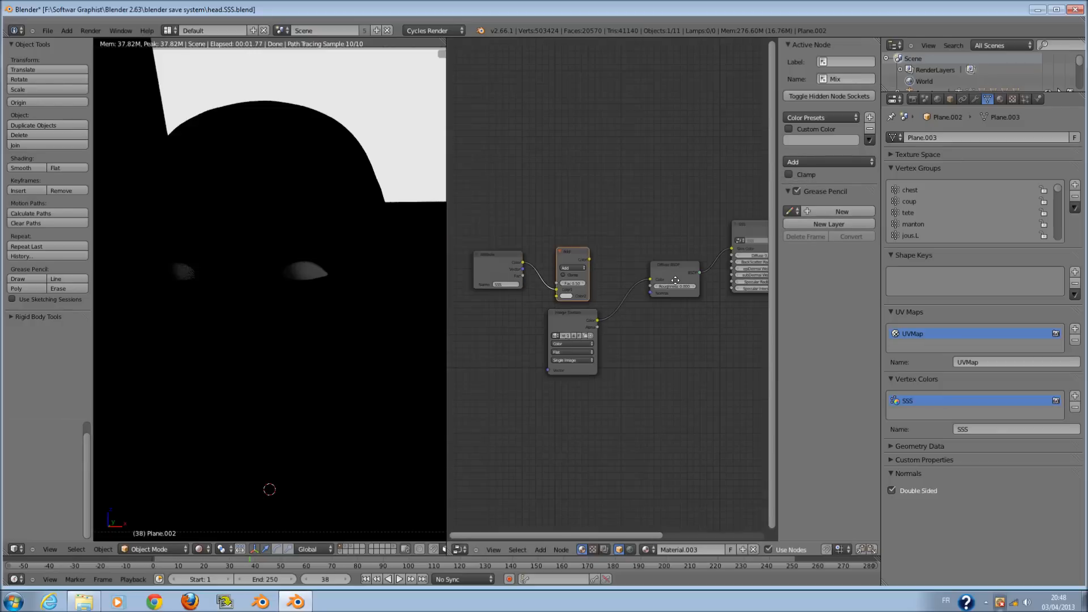
- Reroute the Diffuse BSDF output past the SSS node directly into the Material Output's Surface input
middle_drag(669, 280, 546, 304)
drag(618, 271, 765, 334)
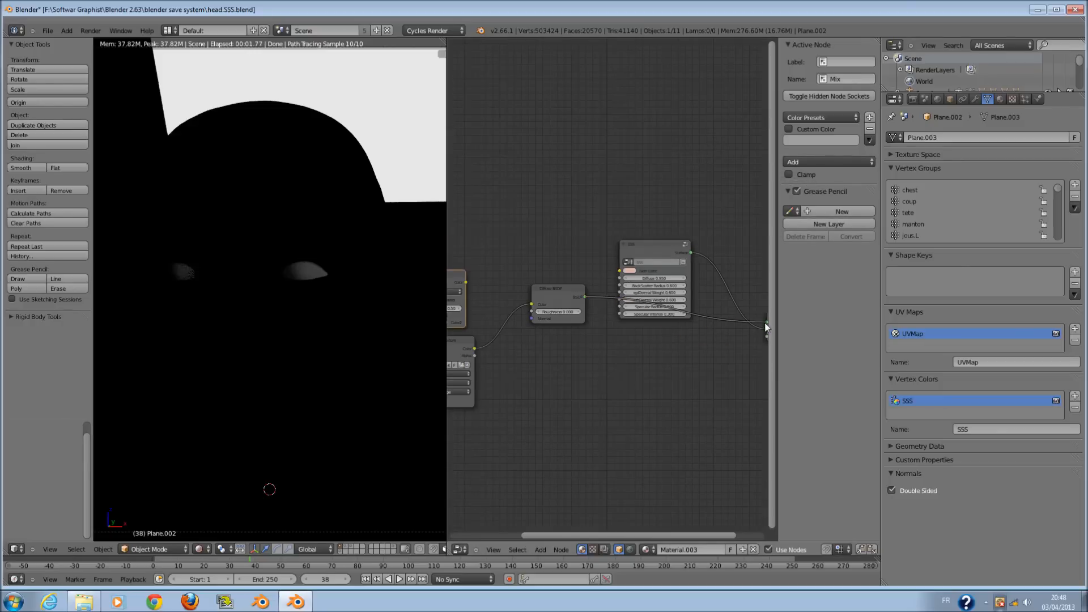
middle_drag(766, 333, 694, 337)
drag(695, 336, 696, 330)
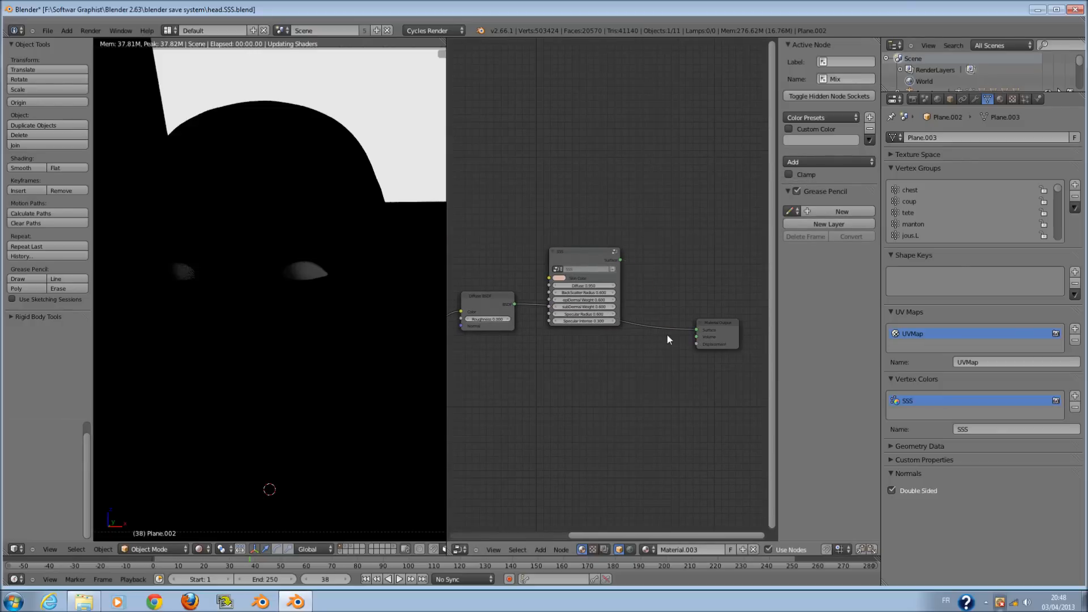
scroll(618, 342, down, 1)
scroll(372, 270, up, 3)
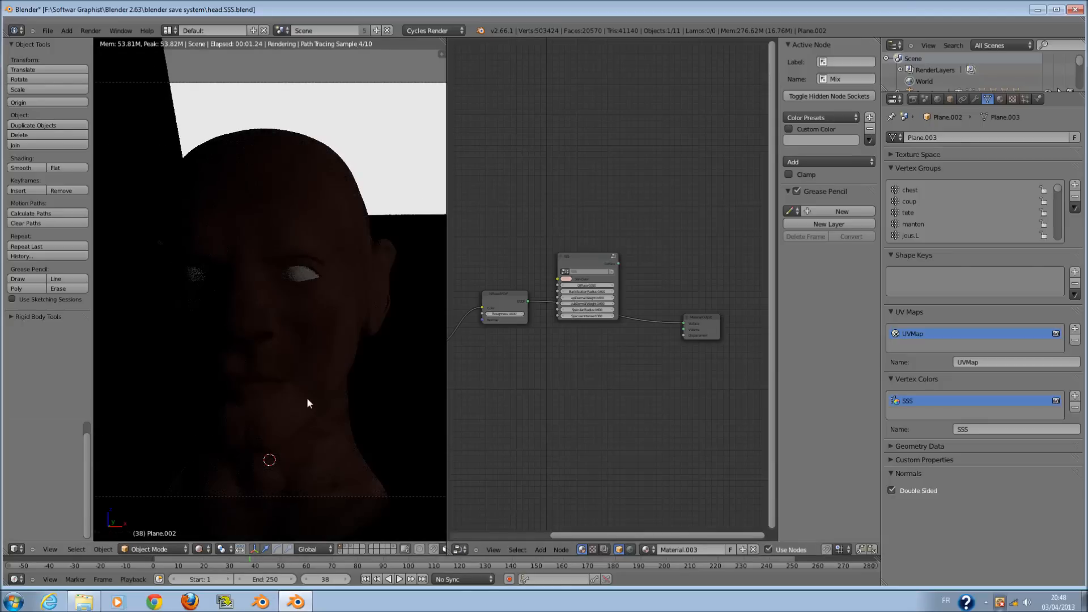
- Switch the 3D viewport to Solid shading and delete the two flat planes around the head
click(202, 546)
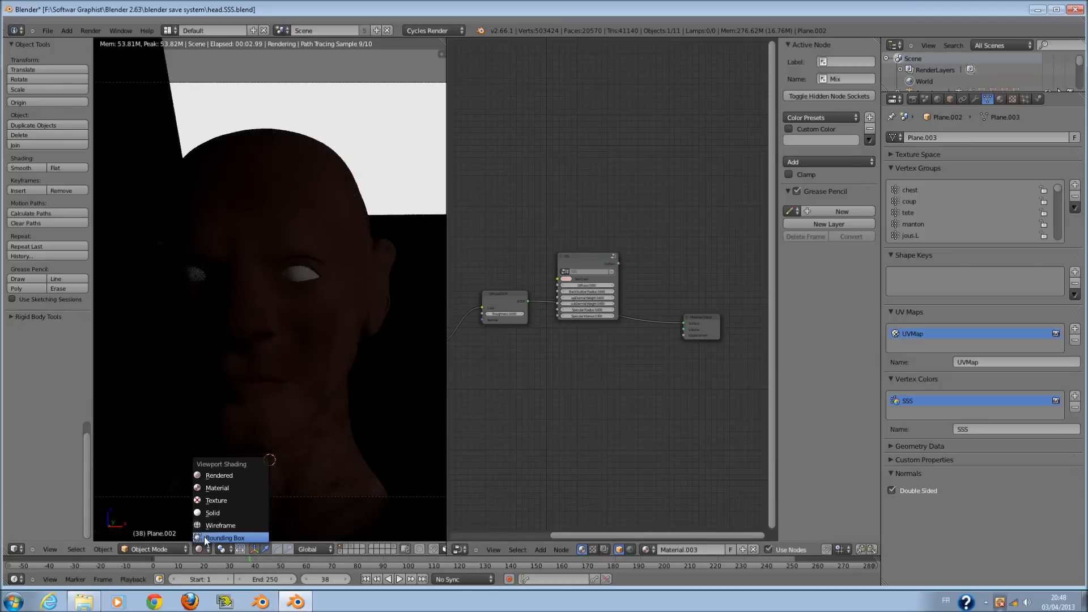
click(209, 512)
middle_drag(395, 311, 334, 335)
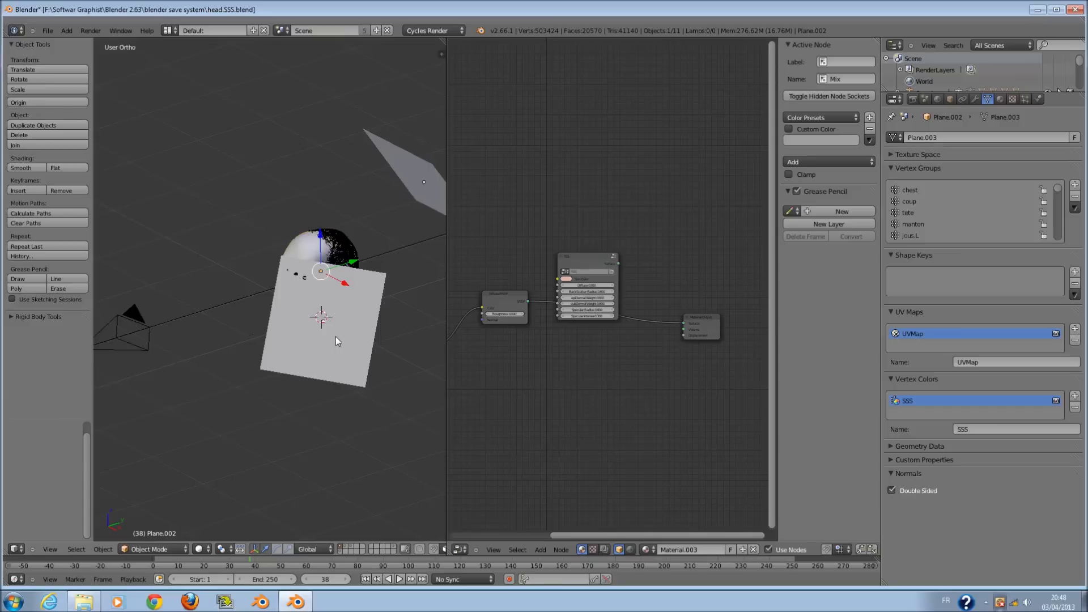
middle_drag(353, 334, 417, 344)
key(x)
click(414, 345)
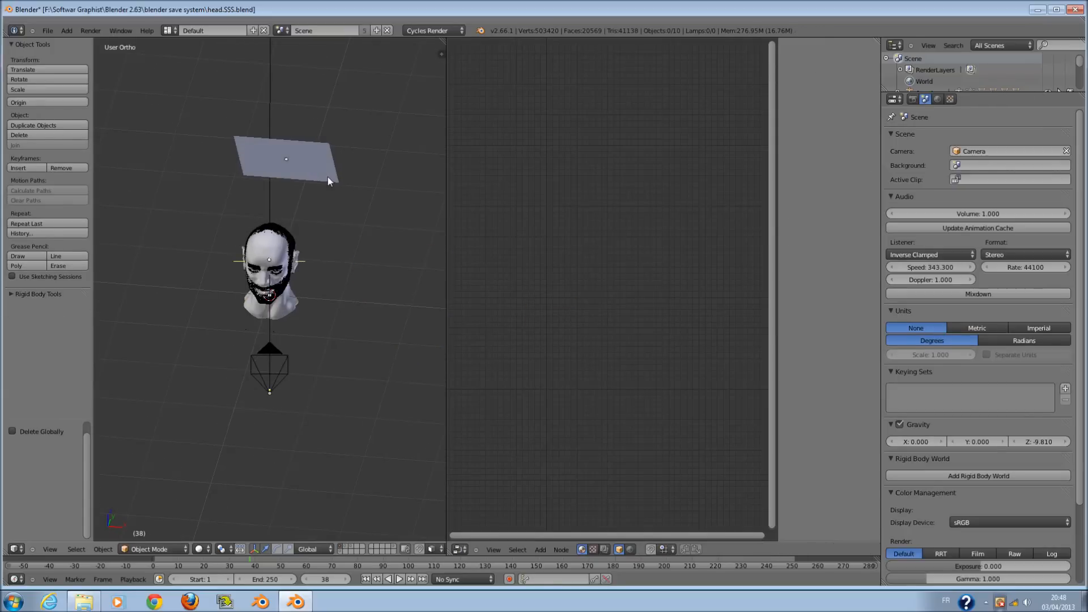
right_click(328, 177)
scroll(328, 178, up, 1)
key(x)
click(328, 178)
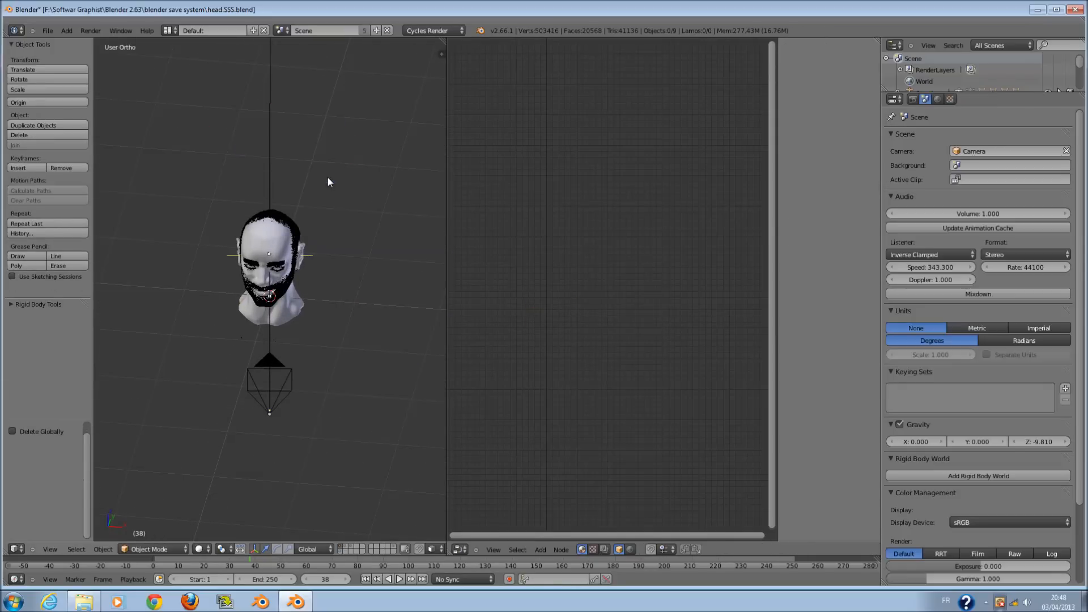
- Add a Sun lamp and move it about 1.16 units along X, beside the head
key(shift+a)
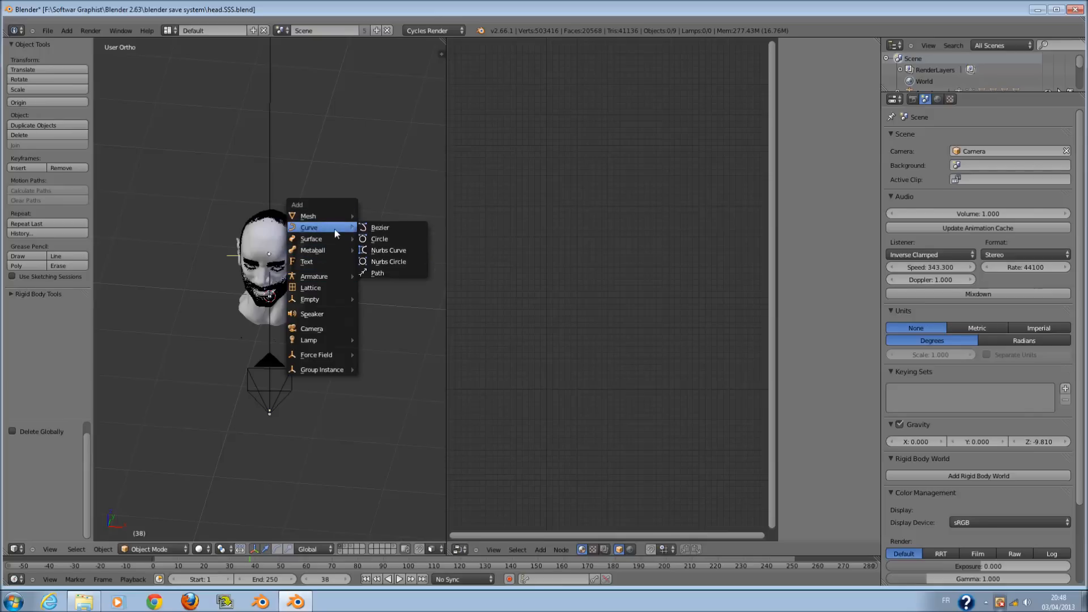
mouse_move(334, 340)
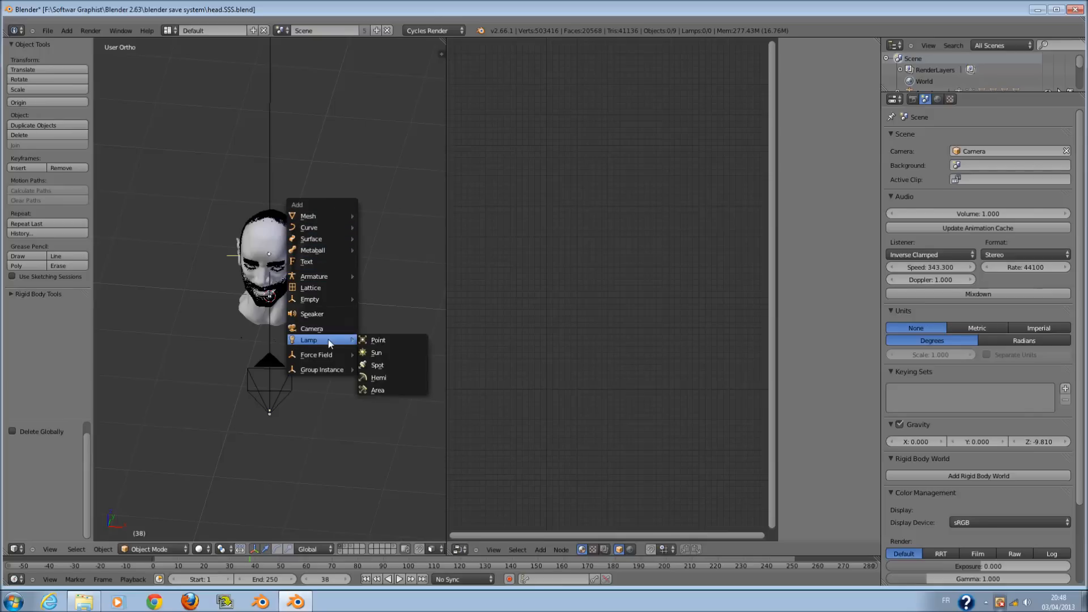
click(392, 352)
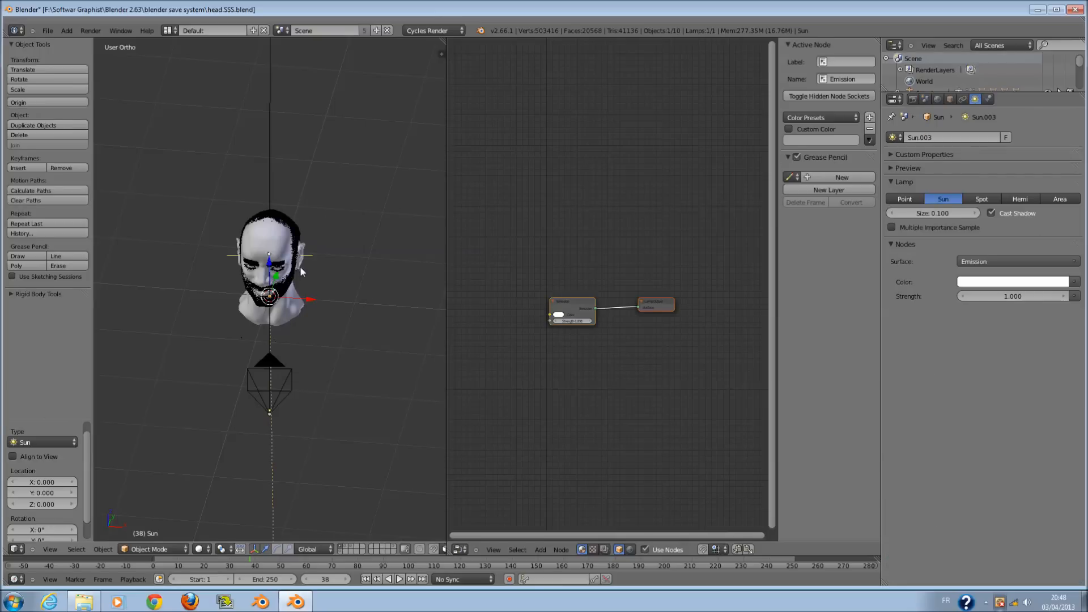
drag(320, 306, 410, 311)
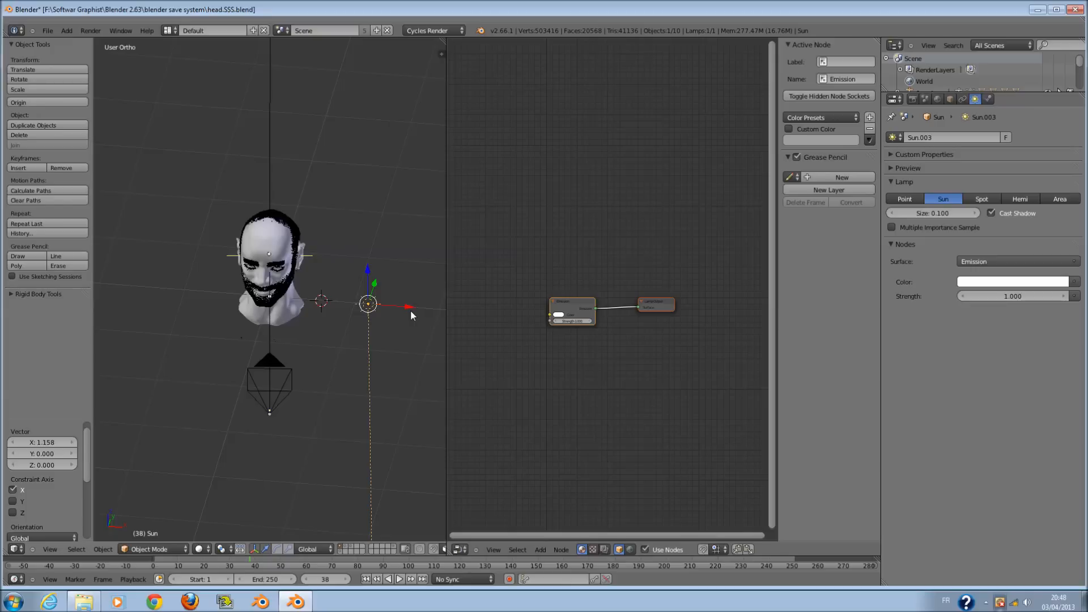
- In side view, rotate the Sun lamp and move it about -1.97 units in Y and 2.34 units in Z
key(KP_3)
key(r)
click(354, 253)
drag(344, 344, 173, 142)
- Return to the camera view and preview the head with Rendered viewport shading
key(KP_0)
scroll(349, 311, up, 3)
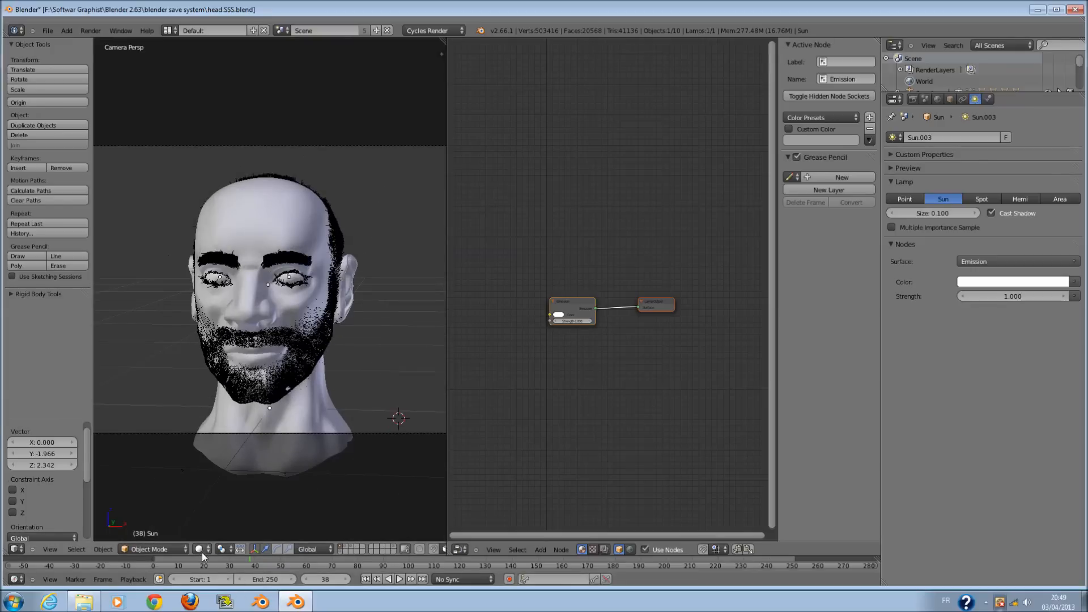
click(200, 549)
click(231, 477)
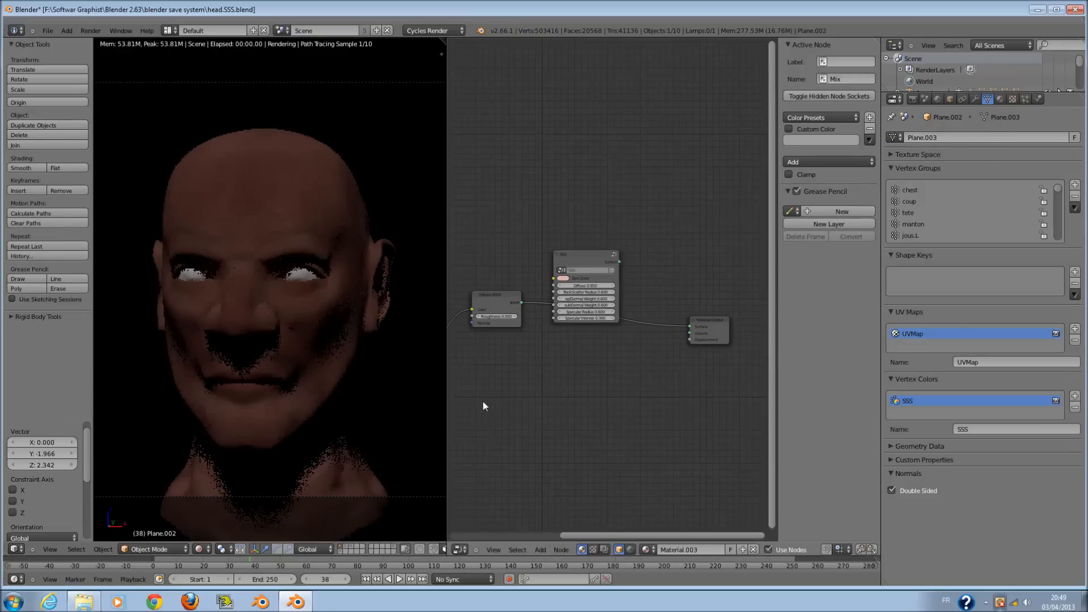
- Move the SSS group node up off the Diffuse BSDF link and connect the Add color node's output to its Skin Color input
scroll(504, 401, up, 2)
scroll(547, 388, up, 1)
scroll(569, 345, down, 6)
middle_drag(605, 220, 686, 216)
click(667, 261)
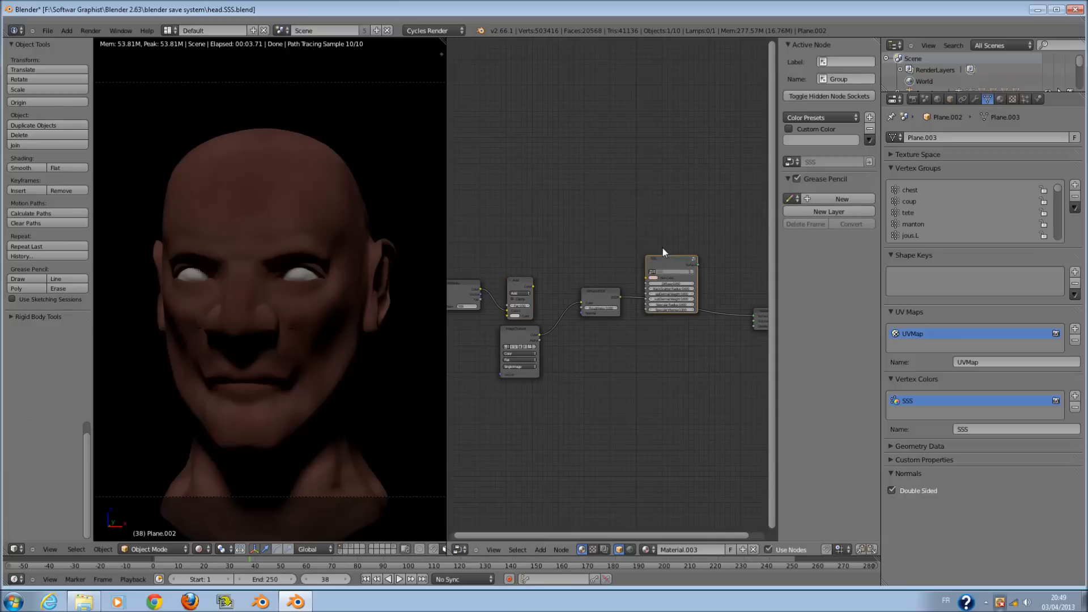
drag(668, 257, 675, 223)
scroll(577, 243, up, 1)
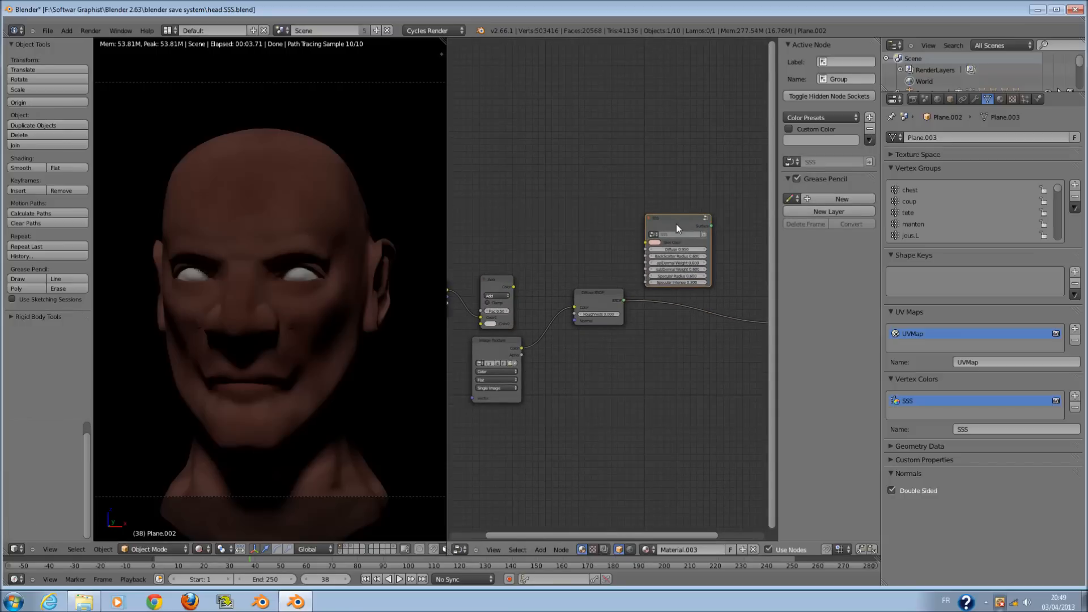
scroll(634, 247, down, 1)
drag(526, 285, 639, 249)
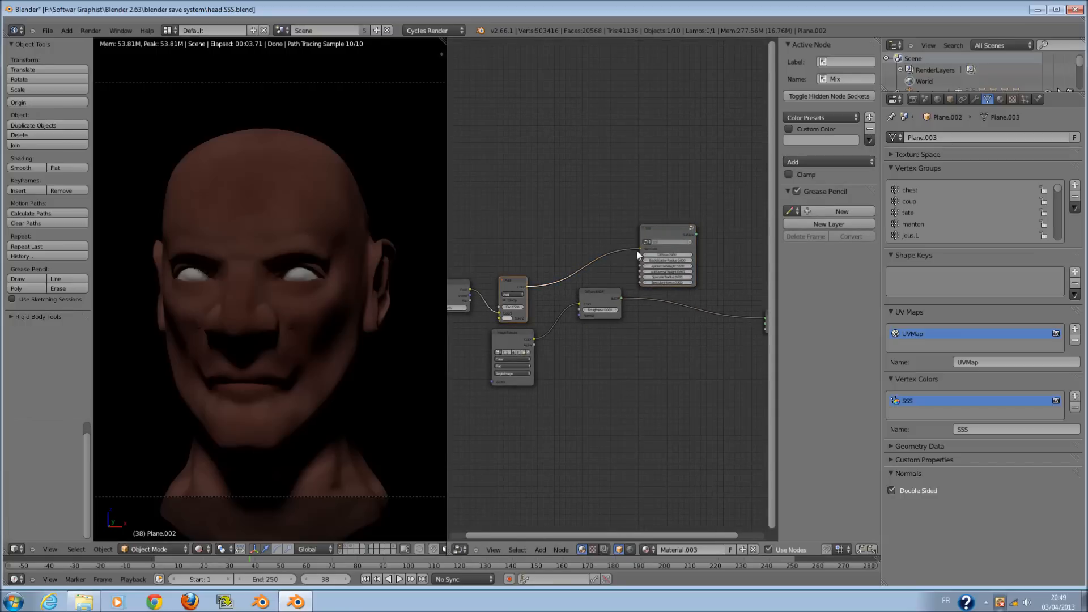
- Add a Mix Shader between the Diffuse BSDF and the Material Output, and link the SSS group's Surface output into it
key(shift+a)
mouse_move(628, 471)
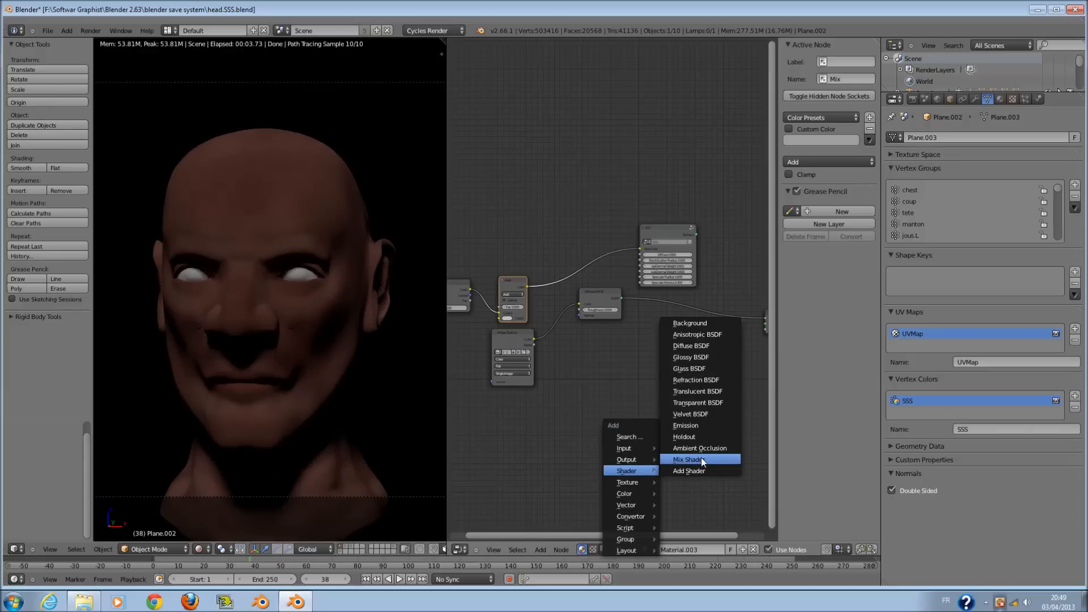
click(706, 461)
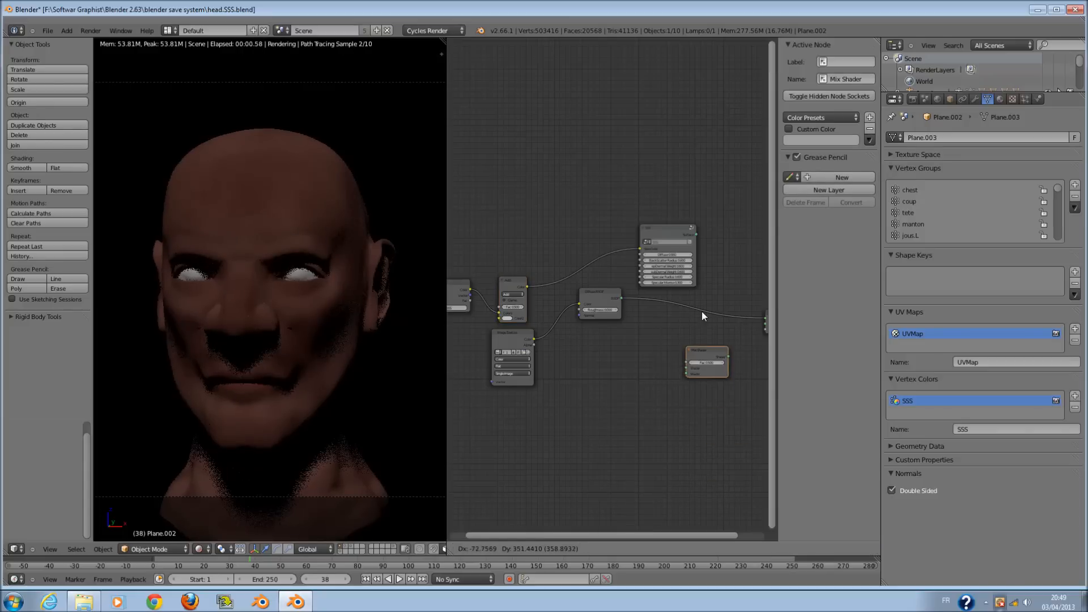
click(692, 263)
drag(673, 226, 681, 314)
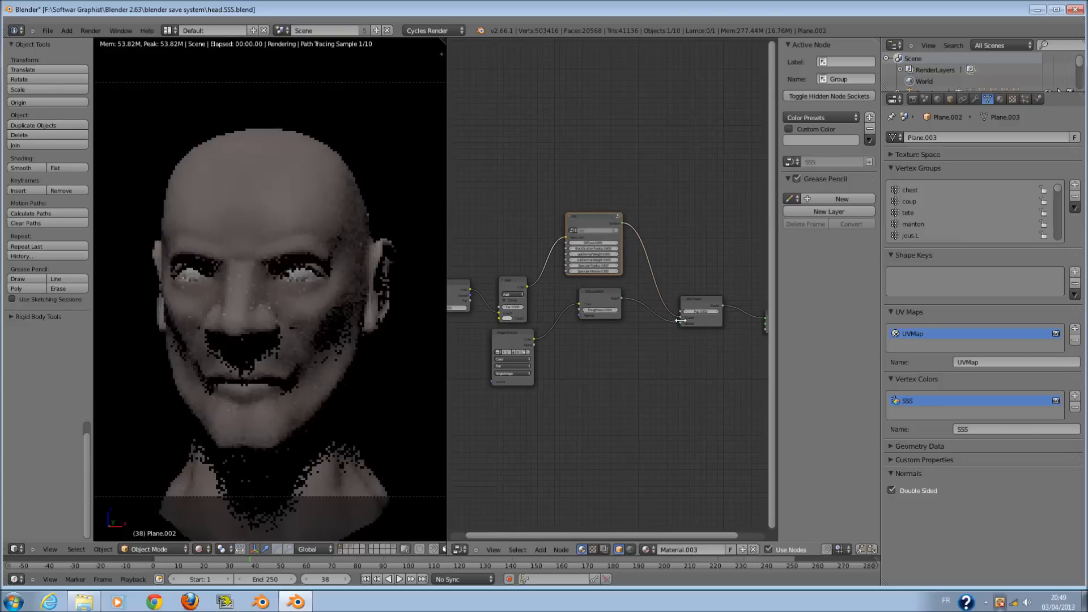
- Arrange the Mix Shader links so the SSS group feeds the first shader input and the Diffuse BSDF the second
scroll(674, 368, up, 2)
middle_drag(675, 364, 615, 357)
click(502, 203)
mouse_move(650, 325)
mouse_down()
mouse_move(645, 332)
mouse_move(647, 321)
mouse_up()
scroll(617, 344, down, 2)
middle_drag(606, 355, 677, 349)
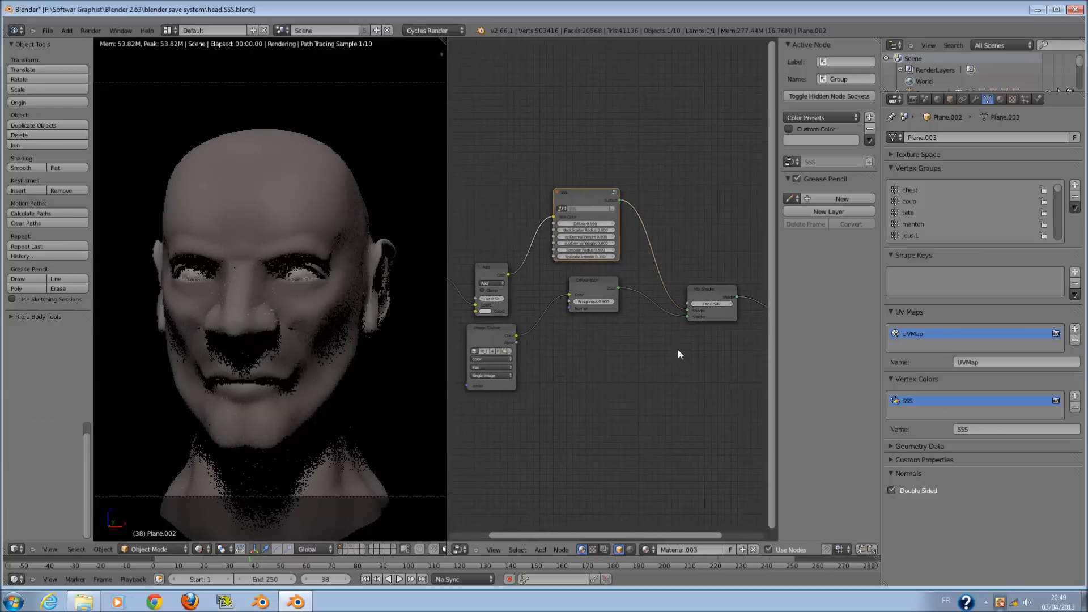
- Disconnect the Add color node from the SSS group's Skin Color input and reconnect it
middle_drag(556, 342, 574, 355)
mouse_move(610, 310)
mouse_down()
mouse_move(596, 219)
mouse_move(592, 268)
mouse_move(600, 260)
mouse_move(616, 308)
mouse_up()
scroll(555, 307, up, 1)
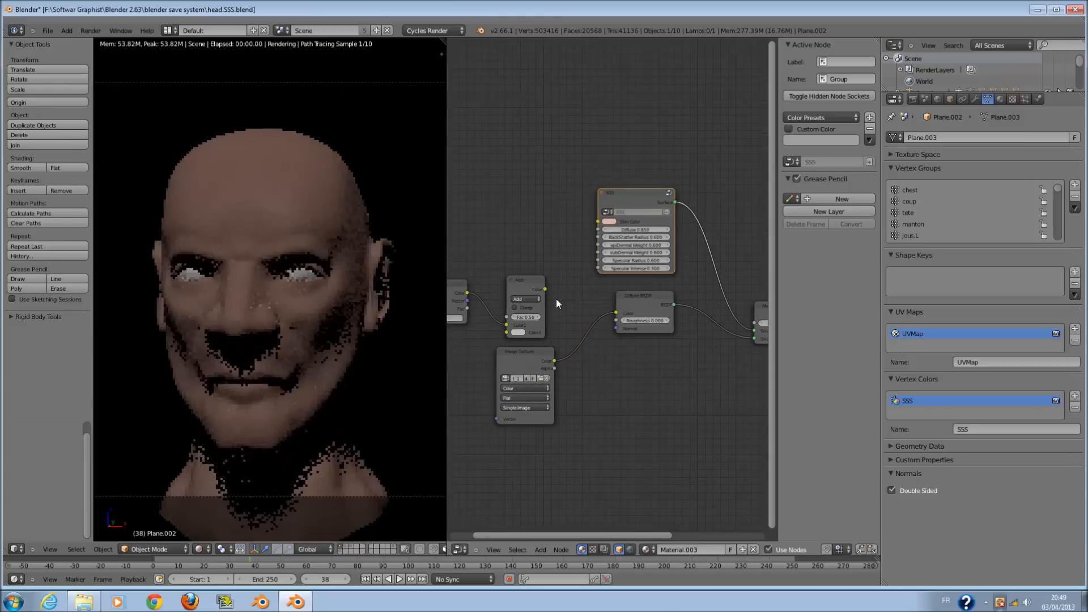
drag(552, 286, 599, 222)
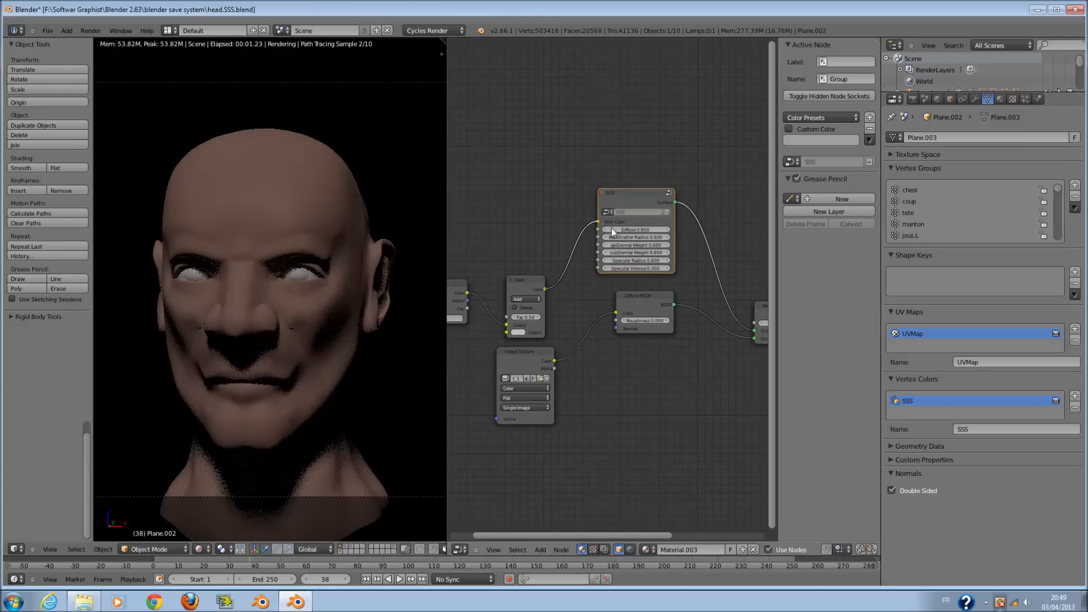
- Move the Add color node up so that it lines up with the SSS group node
scroll(678, 338, down, 1)
middle_drag(515, 309, 607, 337)
drag(558, 321, 553, 250)
drag(625, 312, 610, 250)
middle_drag(658, 394, 536, 388)
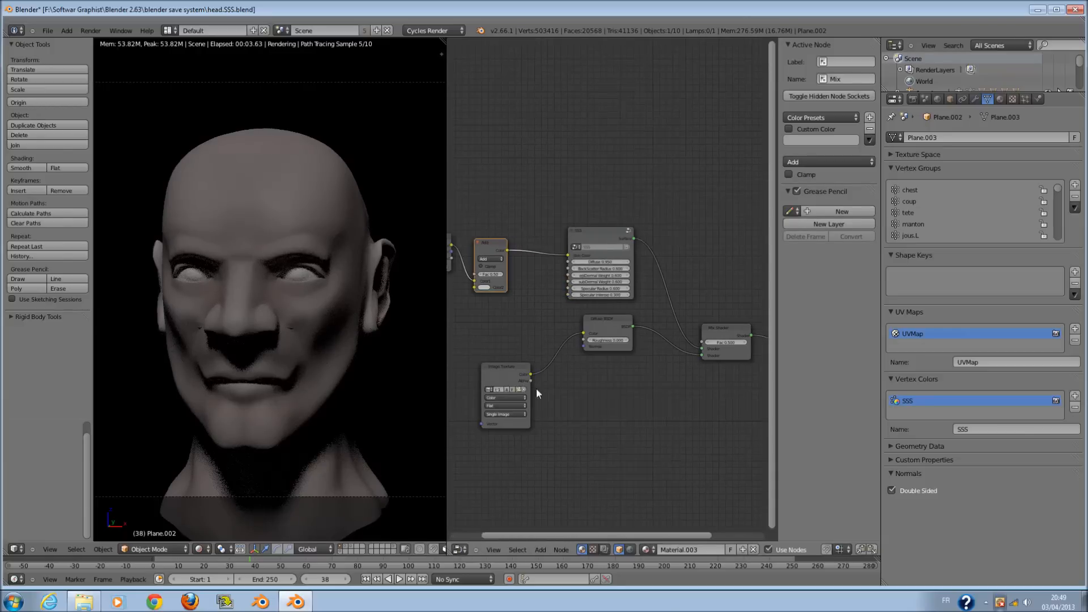
middle_drag(712, 281, 611, 285)
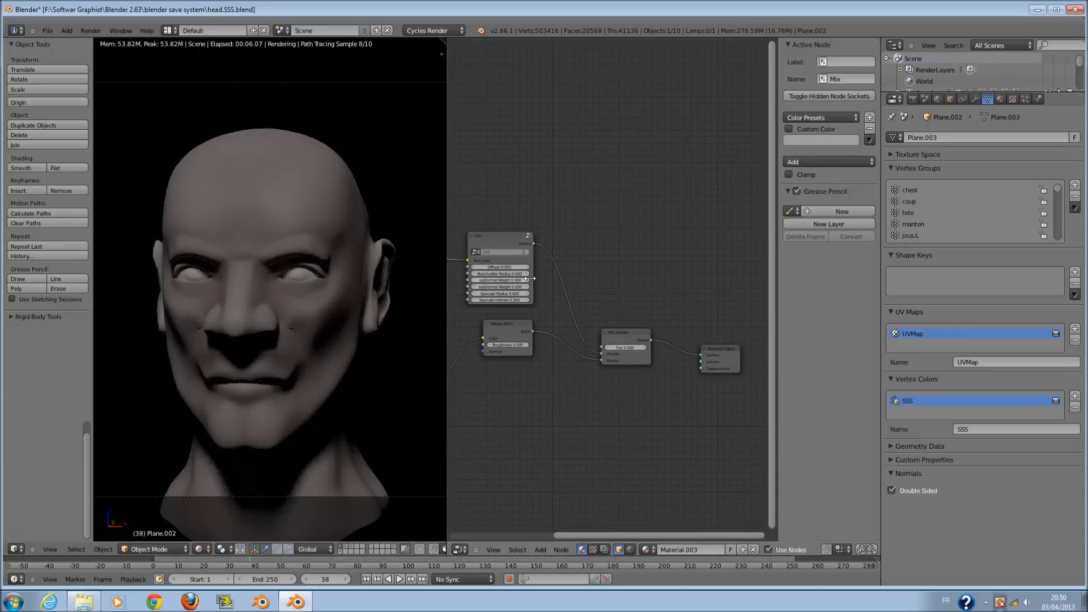
middle_drag(453, 256, 515, 267)
middle_drag(482, 379, 584, 387)
- Place the Image Texture node beneath the Attribute node and shift the Diffuse BSDF closer to it
click(584, 389)
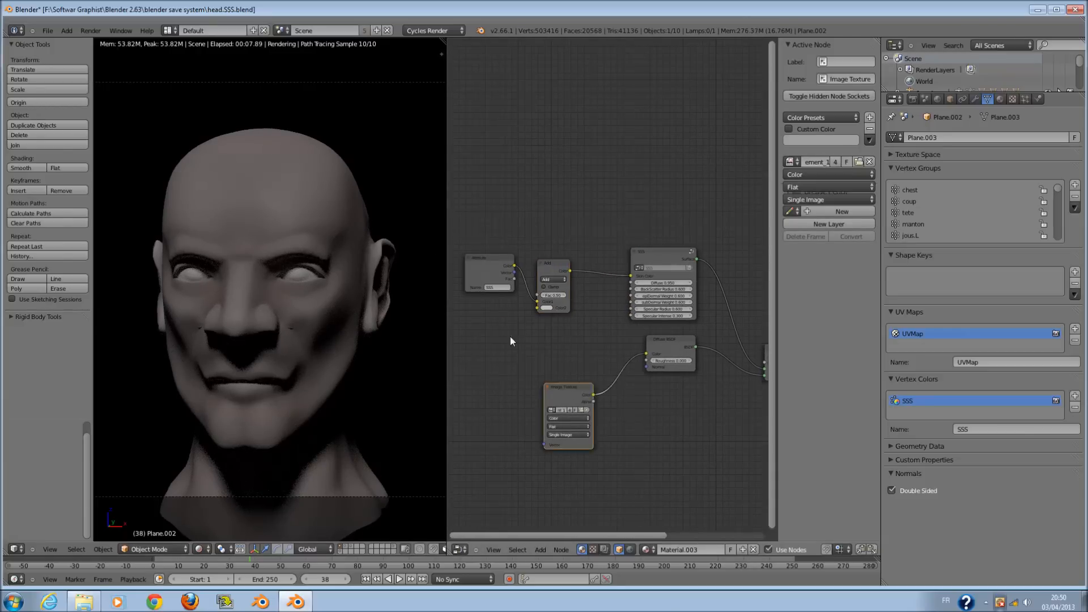
key(g)
click(454, 287)
click(671, 341)
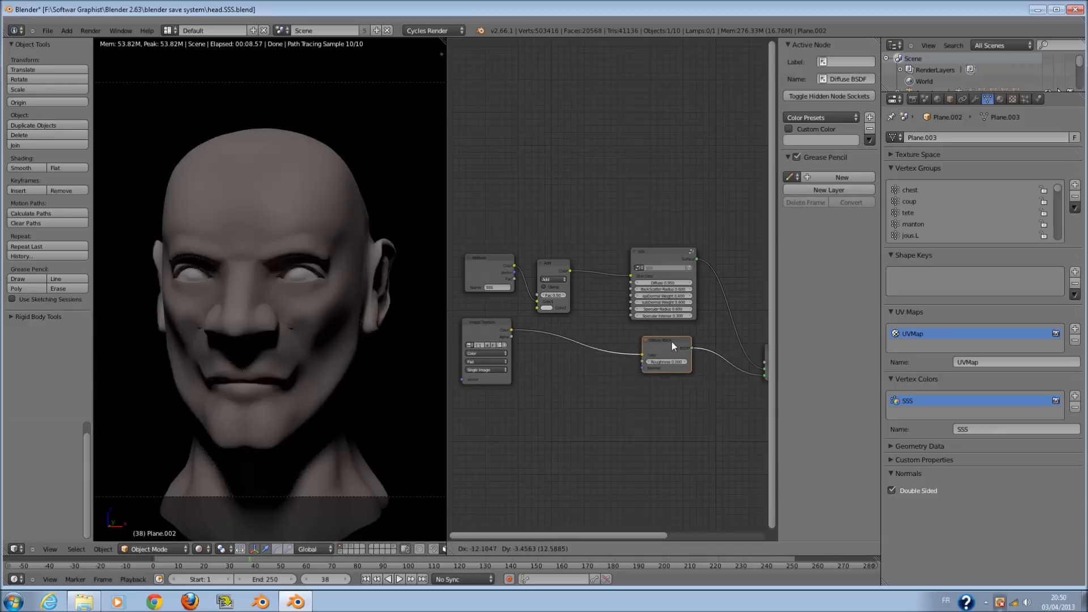
key(g)
click(607, 341)
- Try linking the Image Texture color to the Add node's color input, and directly to the Mix Shader's second shader input
middle_drag(607, 342, 552, 347)
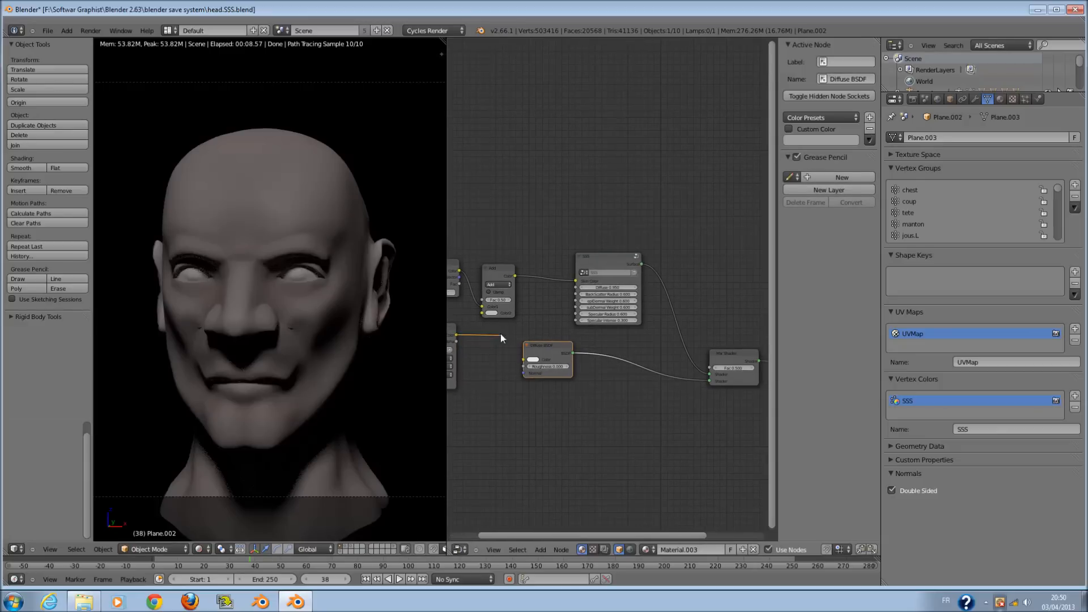
drag(501, 338, 483, 309)
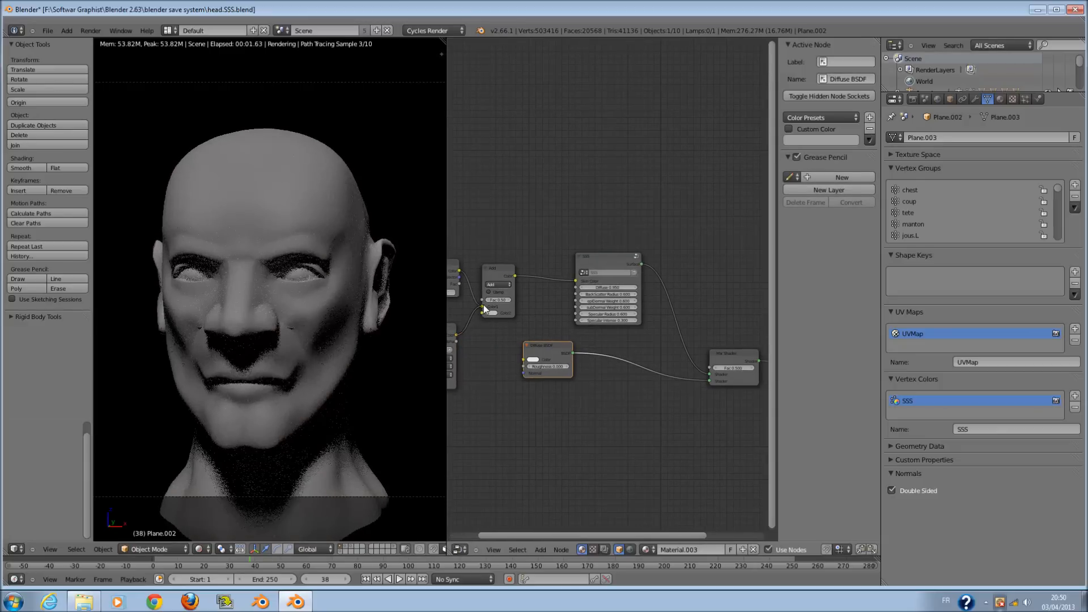
drag(482, 307, 710, 380)
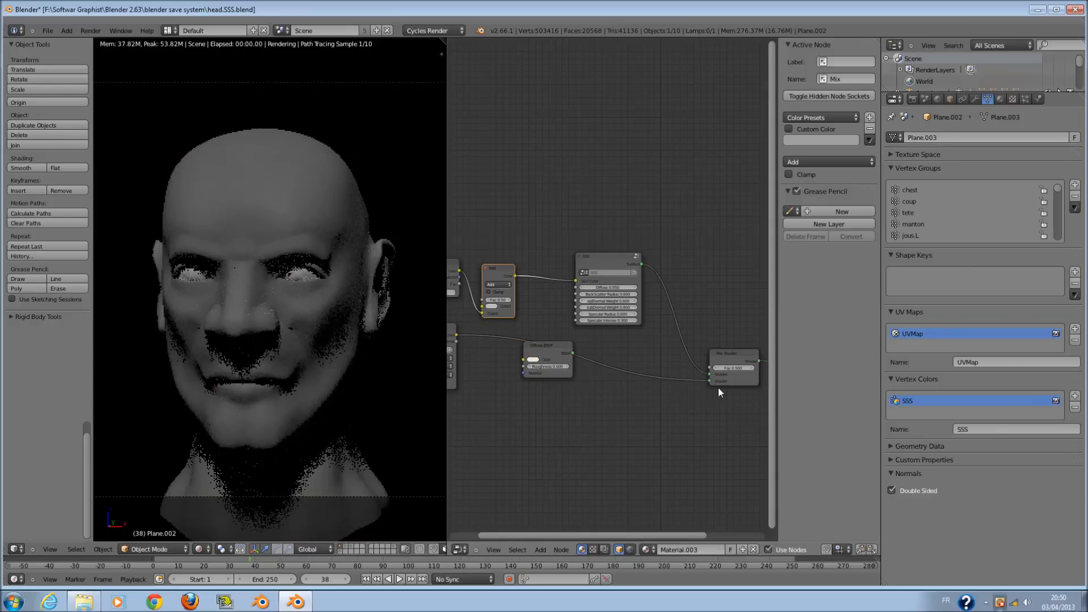
- Delete the Mix Shader and place a new Add Shader in front of the Material Output
middle_drag(685, 390, 636, 395)
key(x)
key(shift+a)
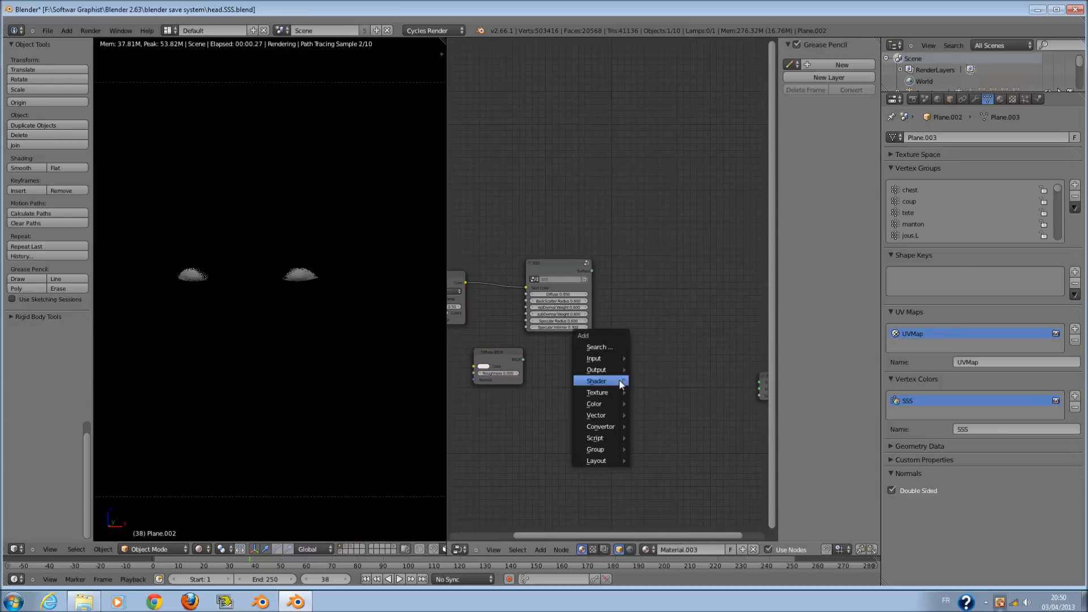
mouse_move(596, 381)
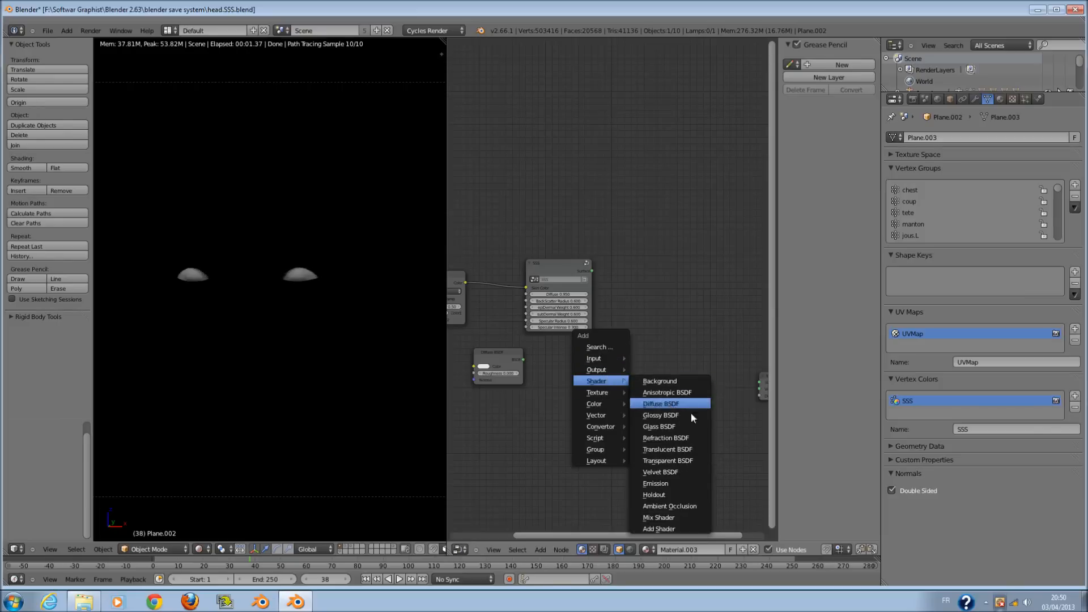
click(656, 515)
click(715, 511)
scroll(586, 364, down, 3)
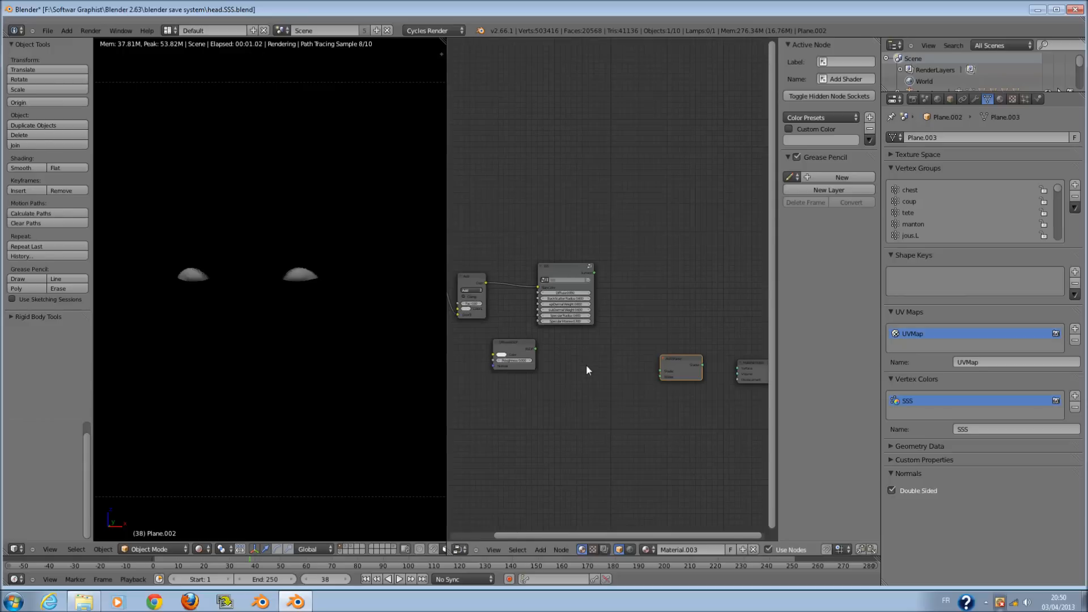
- Link the Image Texture color to the Diffuse BSDF, and route the SSS group through the Add Shader to the Material Output
key(g)
click(500, 338)
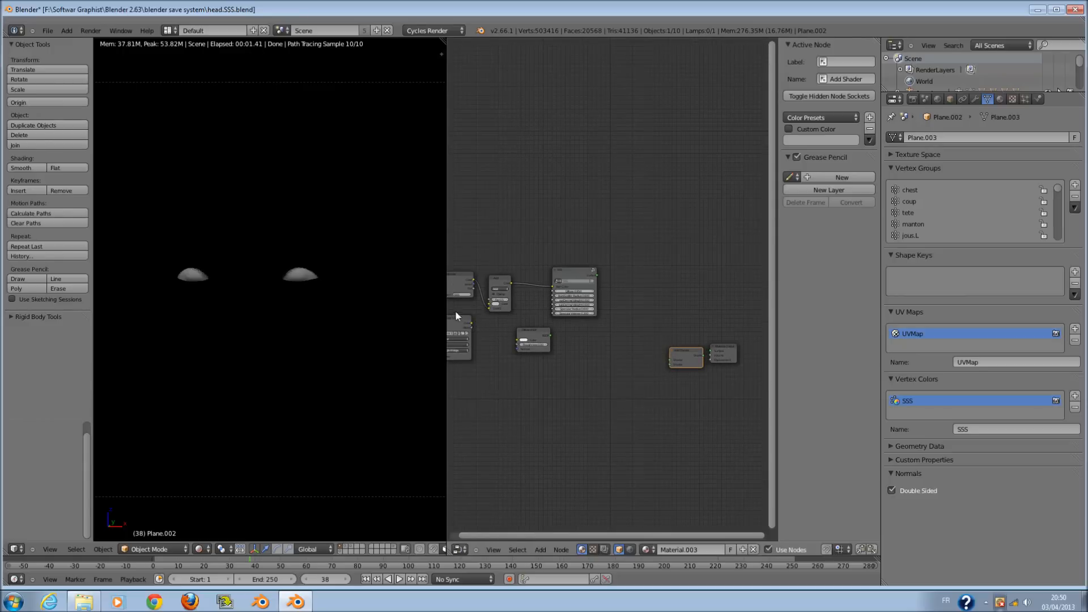
scroll(579, 308, up, 1)
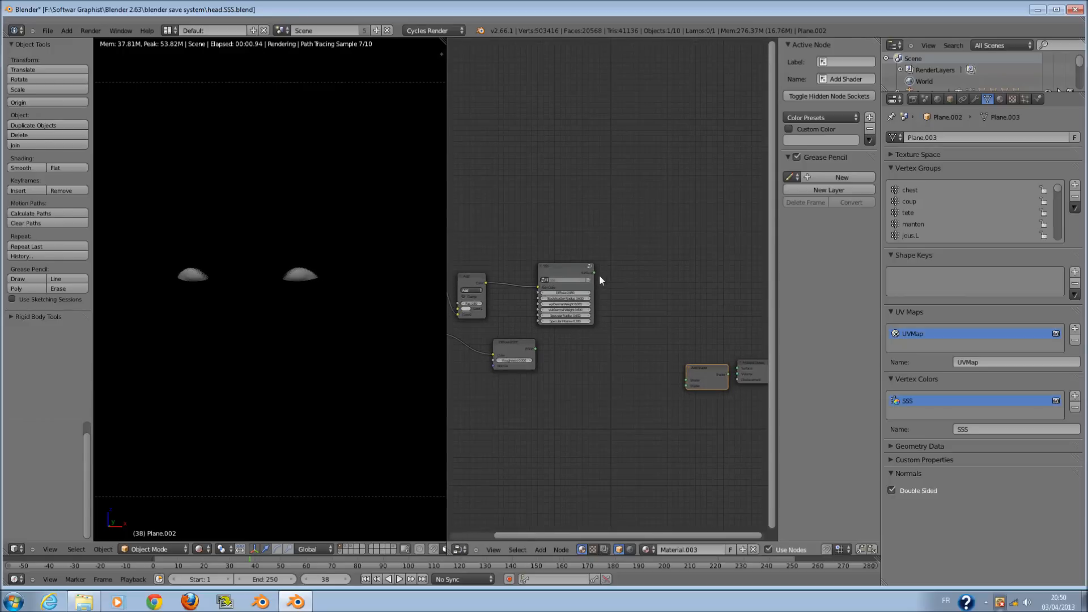
drag(593, 272, 733, 350)
- Connect the Diffuse BSDF output to the Add Shader's second shader input
middle_drag(535, 350, 590, 390)
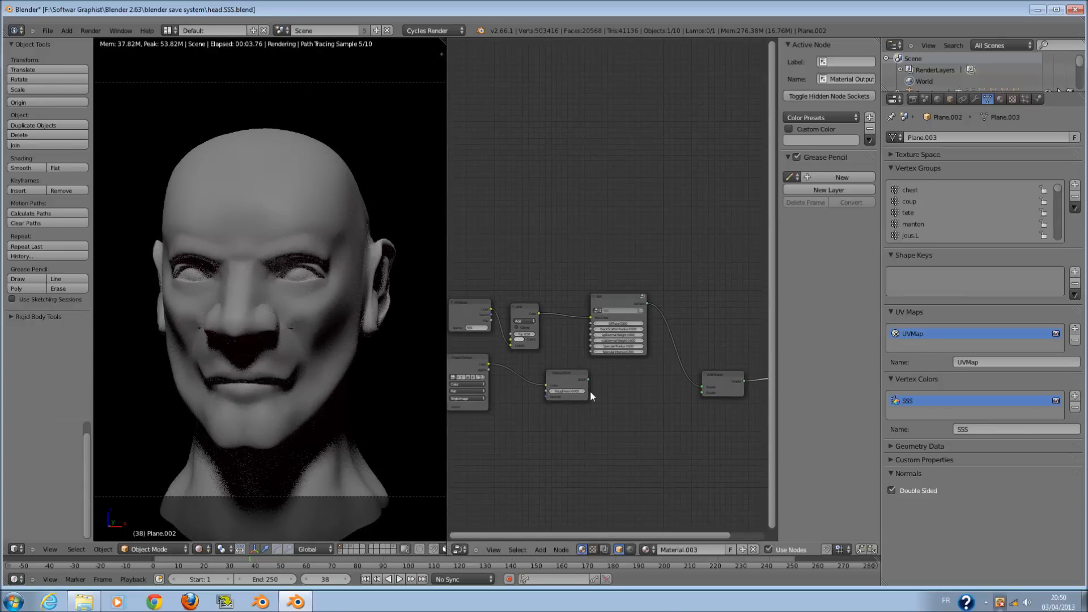
key(g)
click(579, 392)
drag(587, 379, 702, 393)
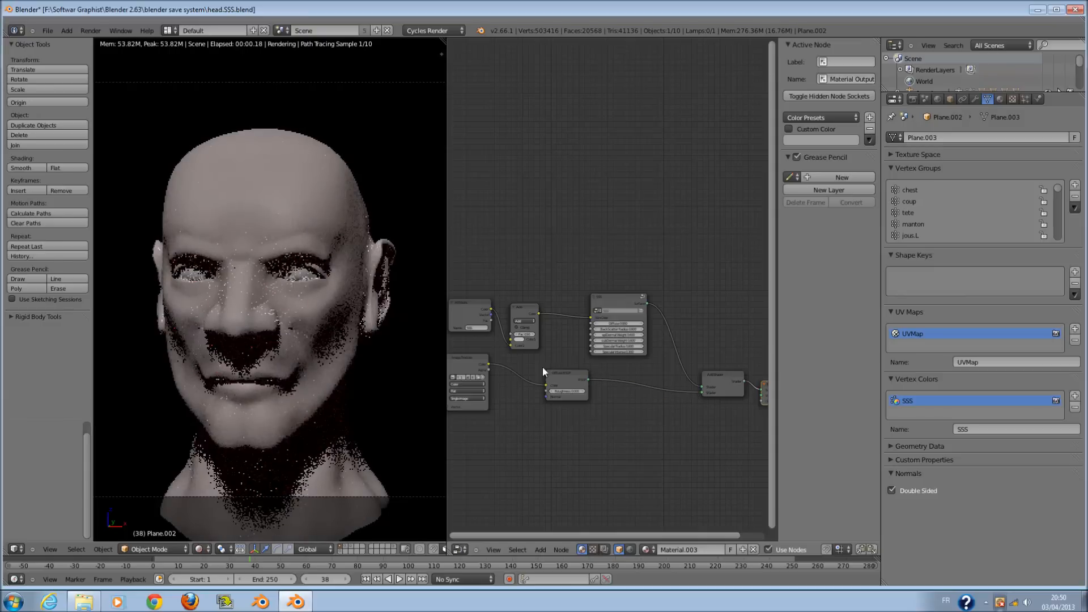
- Lower the SSS group's Diffuse value to 0.000
scroll(547, 396, up, 3)
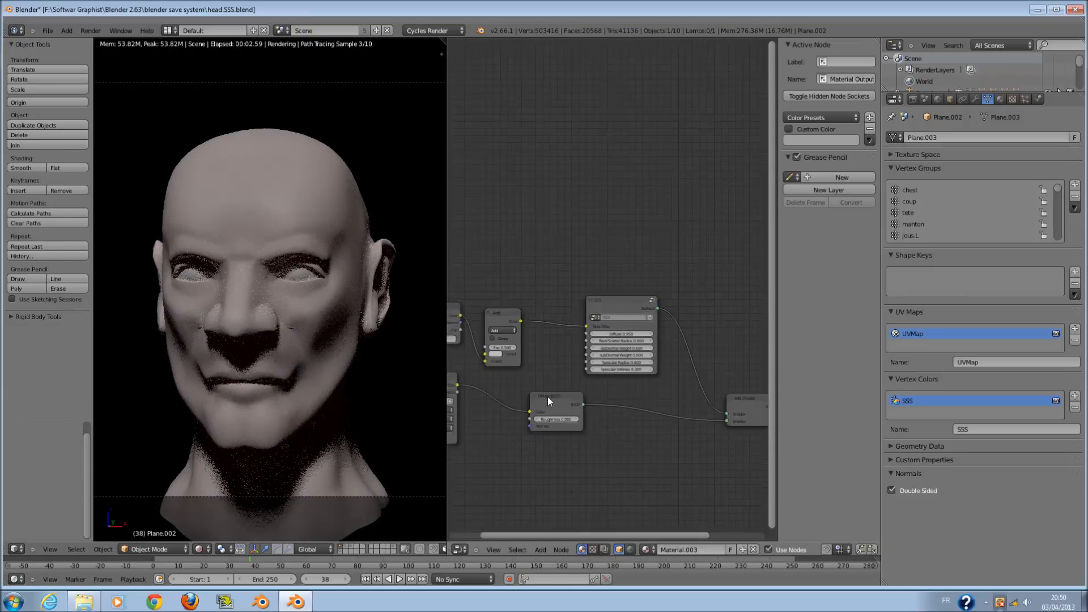
scroll(547, 396, up, 1)
click(585, 355)
click(586, 357)
click(585, 357)
click(585, 357)
click(586, 357)
click(586, 357)
click(586, 356)
click(586, 356)
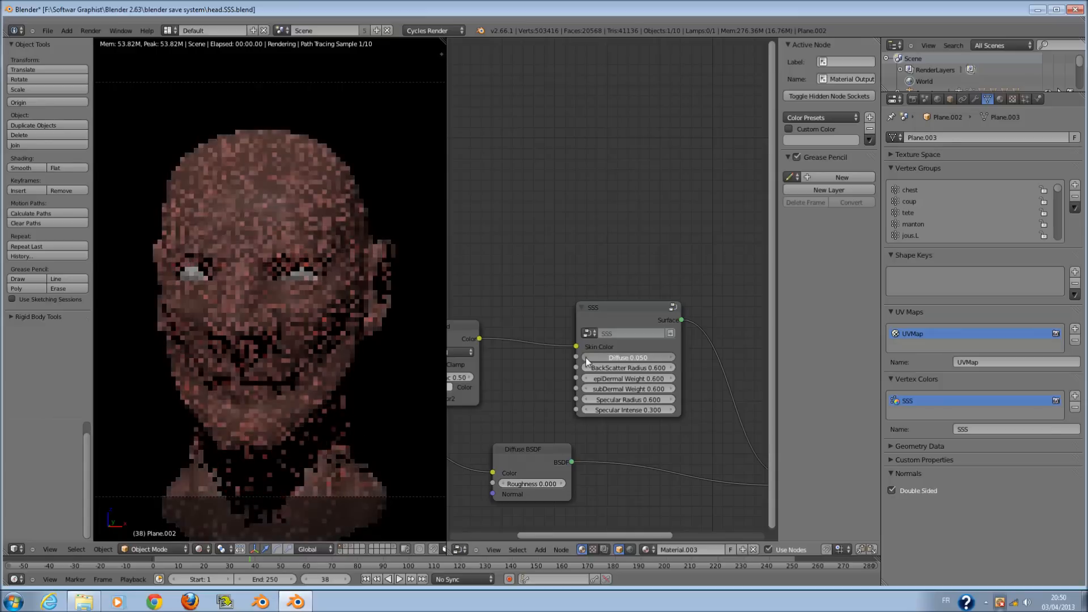
click(586, 357)
click(586, 357)
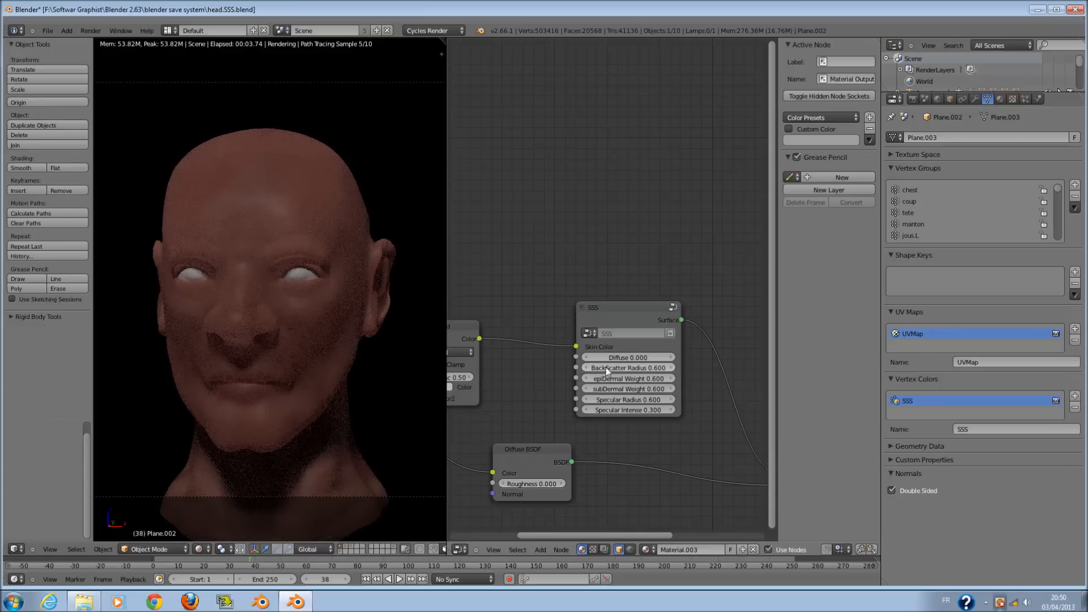
- Try a roughness of 0.300 on the Diffuse BSDF and reset it to 0.000
scroll(589, 402, down, 1)
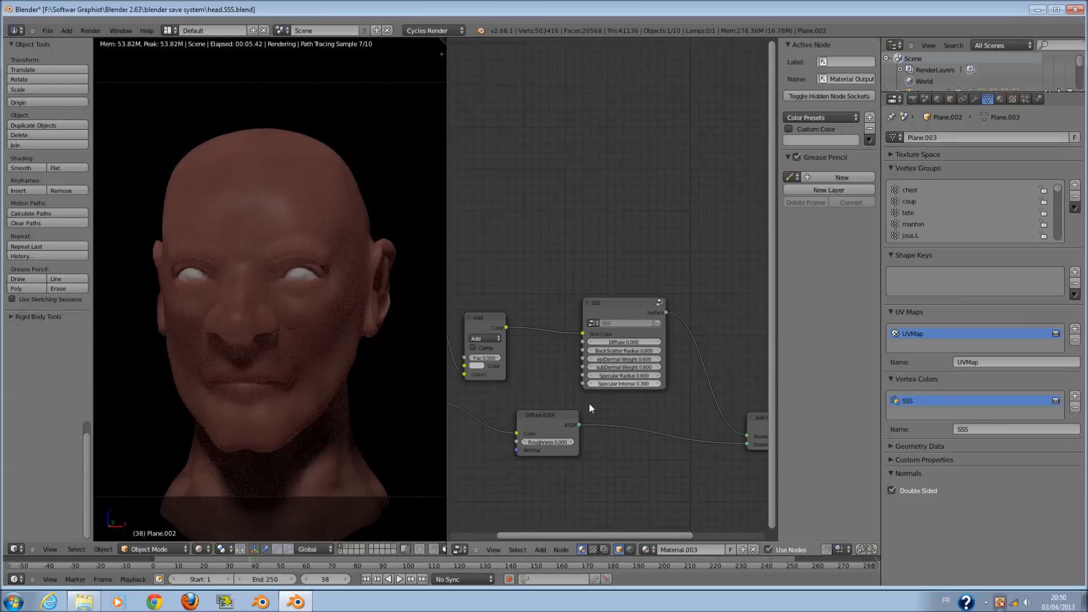
click(573, 442)
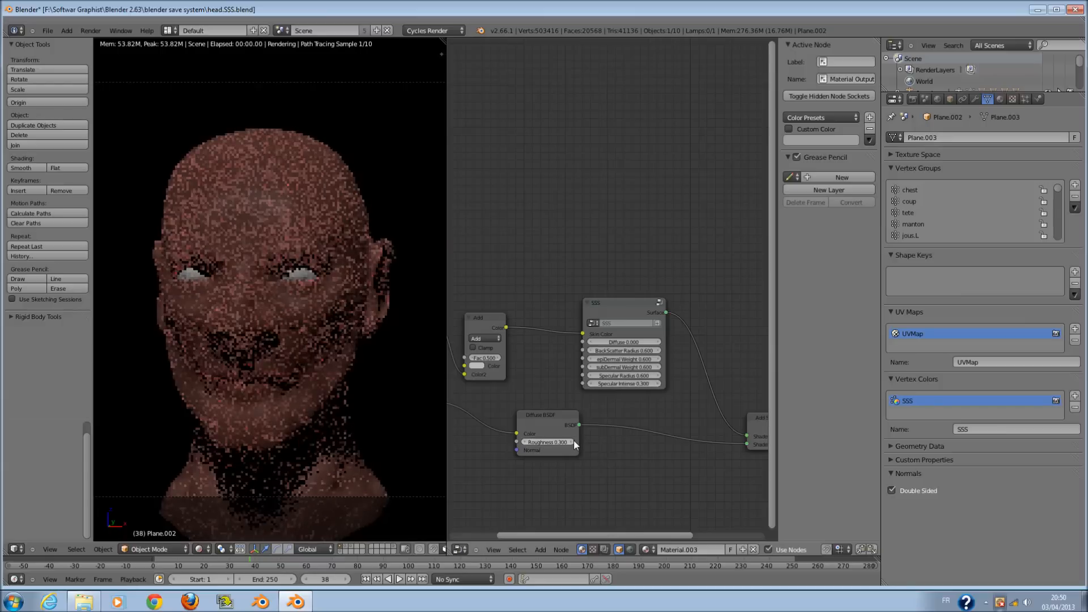
drag(564, 440, 522, 442)
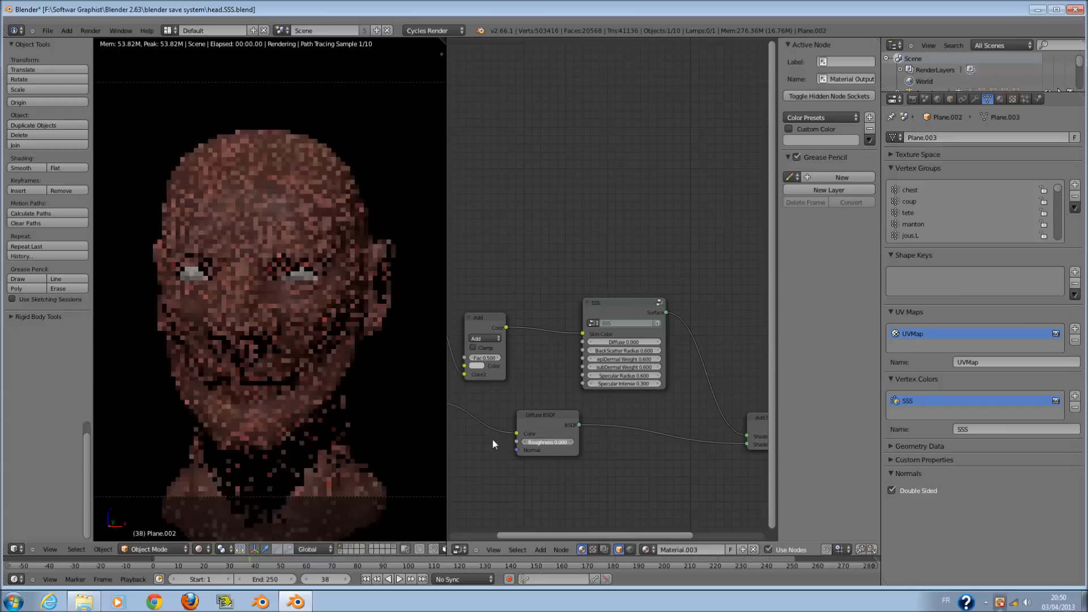
- Raise the SSS group's Diffuse value to 0.800
click(657, 340)
click(657, 339)
click(657, 339)
click(657, 340)
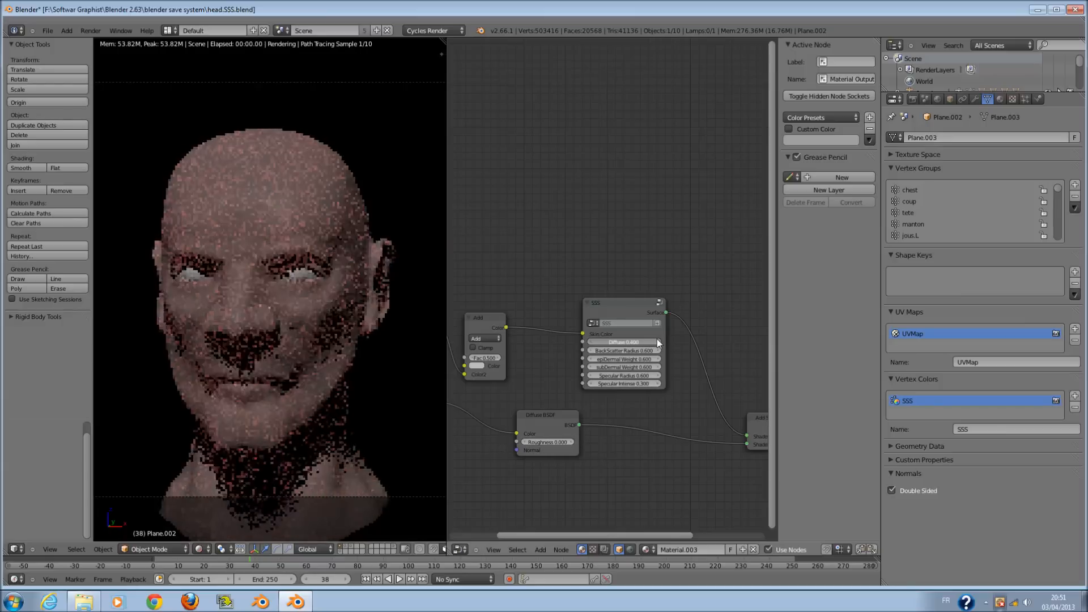
click(658, 340)
click(658, 340)
click(657, 340)
click(657, 340)
scroll(648, 378, down, 1)
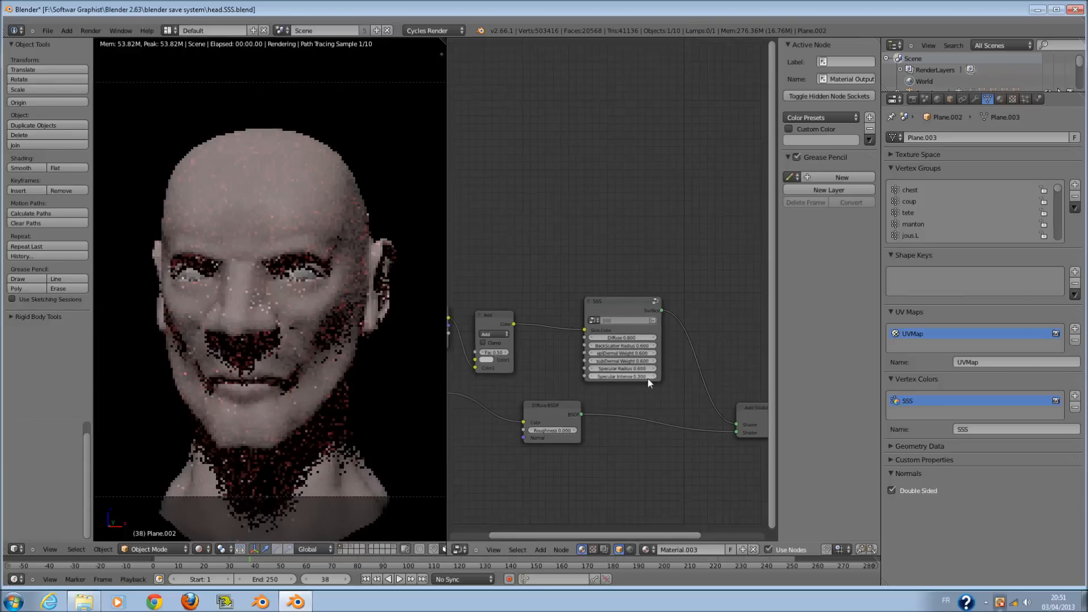
- Try linking the Image Texture color straight to the Add Shader's second input, bypassing the Diffuse BSDF
scroll(648, 378, down, 1)
drag(540, 392, 710, 401)
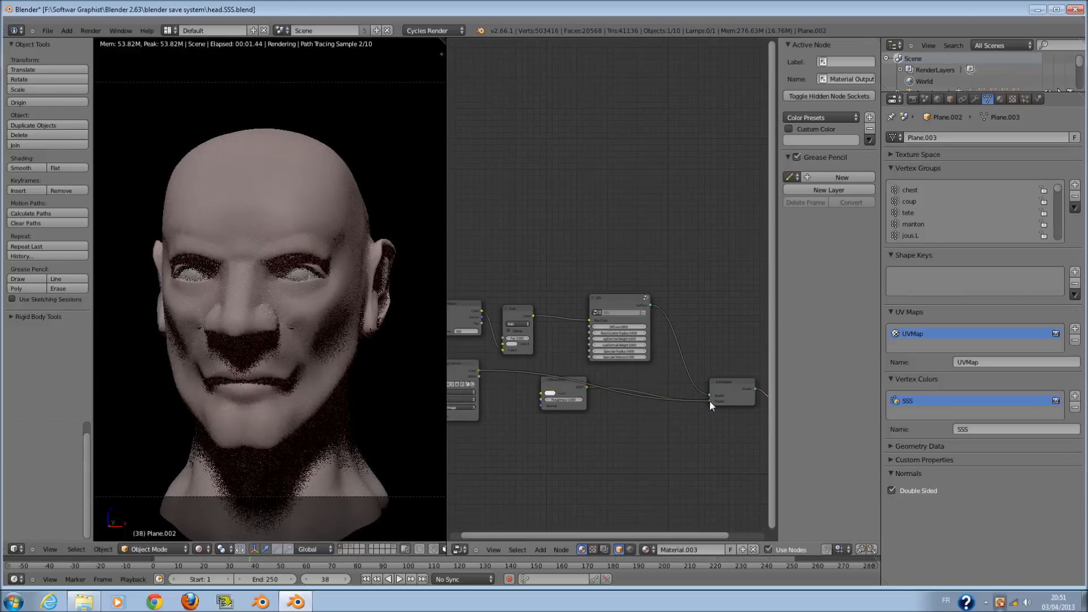
scroll(515, 379, down, 1)
- Reposition the Image Texture and Diffuse BSDF nodes and route the texture through the Diffuse BSDF into the Add Shader
drag(474, 356, 505, 361)
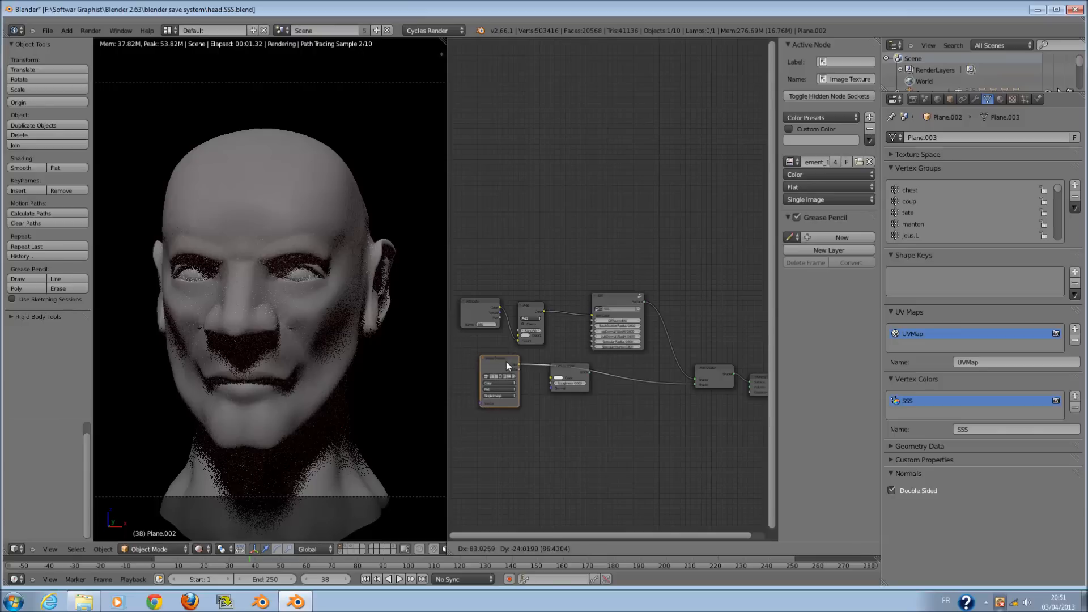
scroll(536, 365, up, 1)
scroll(536, 365, up, 1)
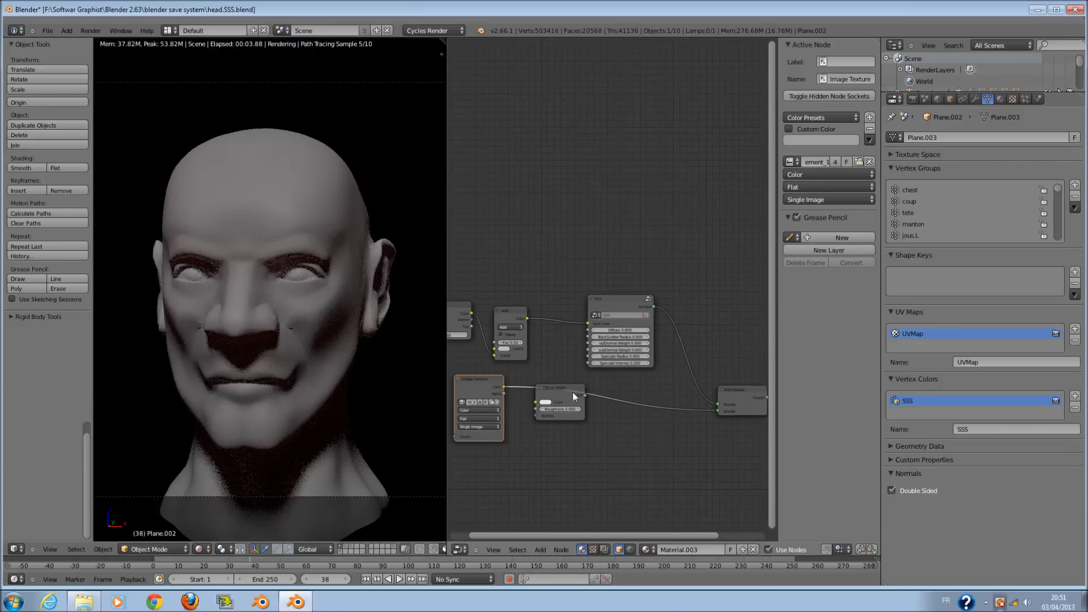
drag(572, 392, 611, 390)
- Relink the Attribute node's color directly to the SSS group's Skin Color input, bypassing the Add color node
scroll(505, 353, down, 1)
drag(502, 350, 589, 321)
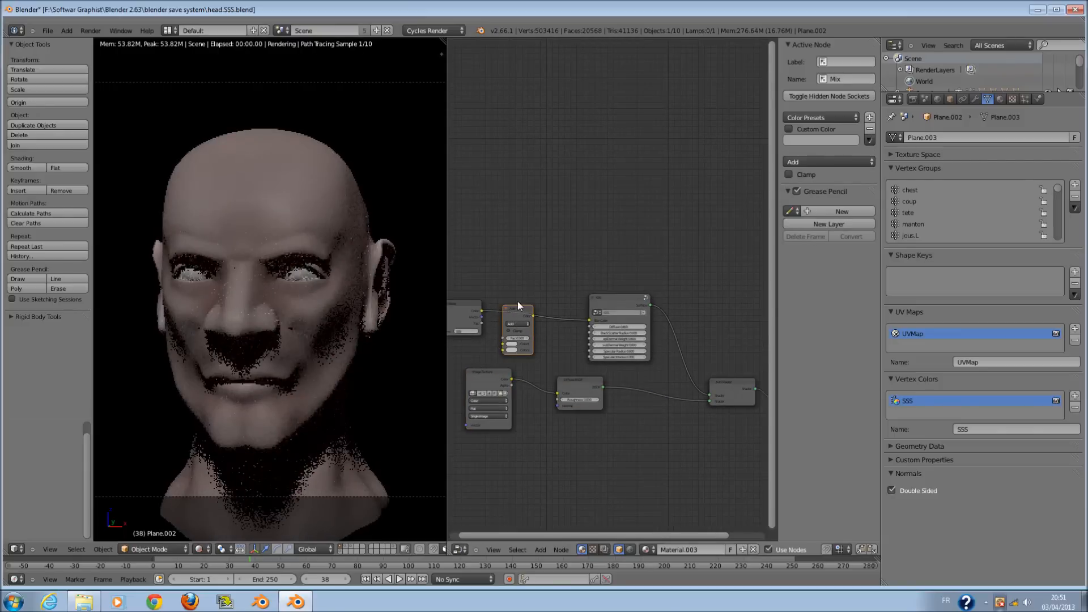
- Detach the Add color node, move it above the network, and disconnect the Attribute node from the SSS group's Skin Color
alt+drag(518, 306, 542, 206)
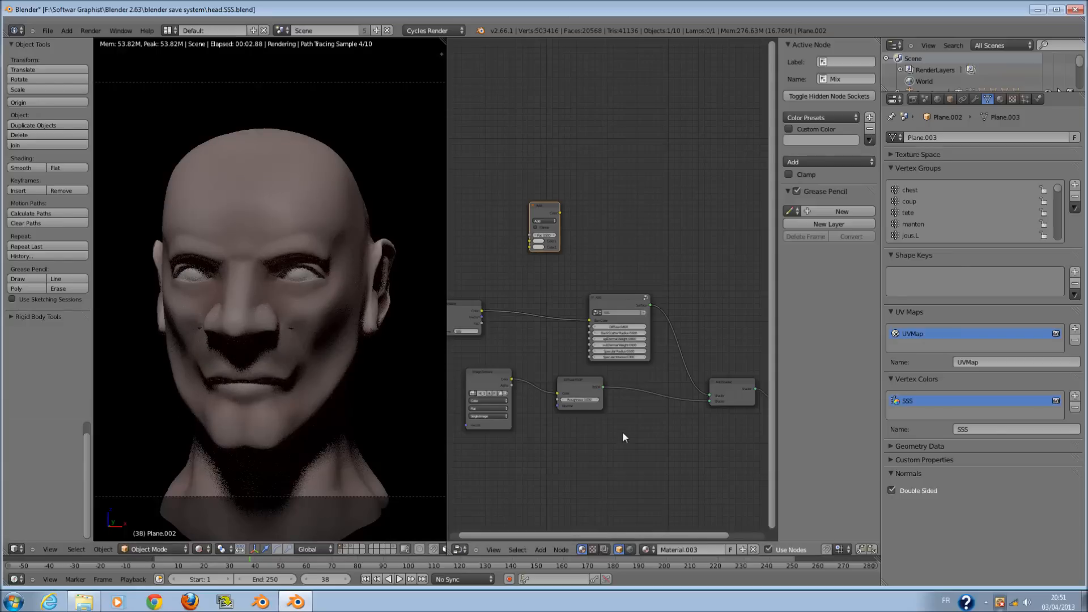
scroll(515, 286, down, 1)
drag(471, 306, 515, 319)
scroll(567, 321, up, 1)
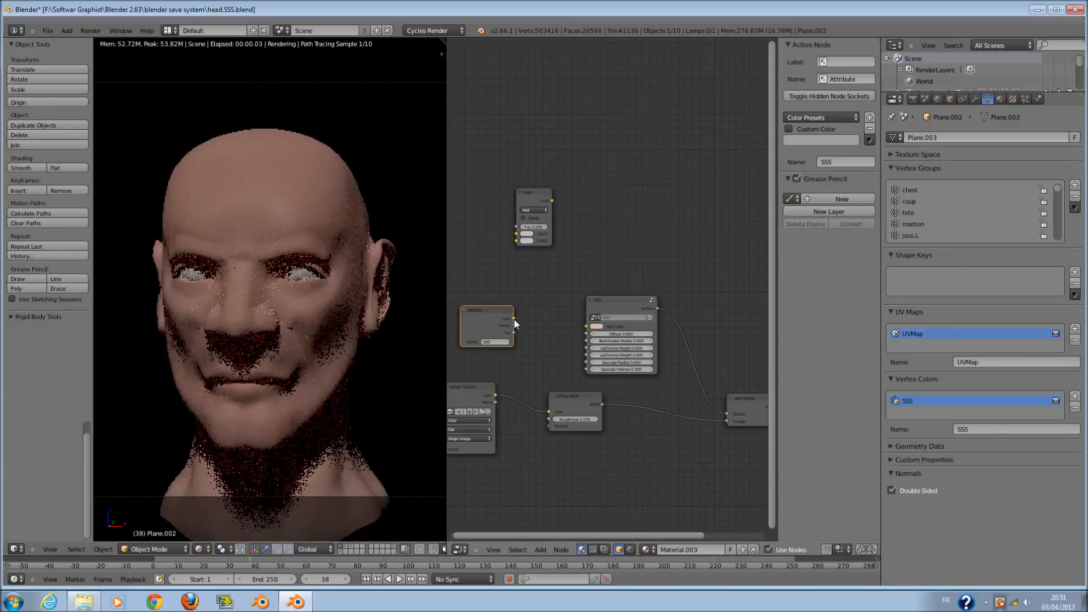
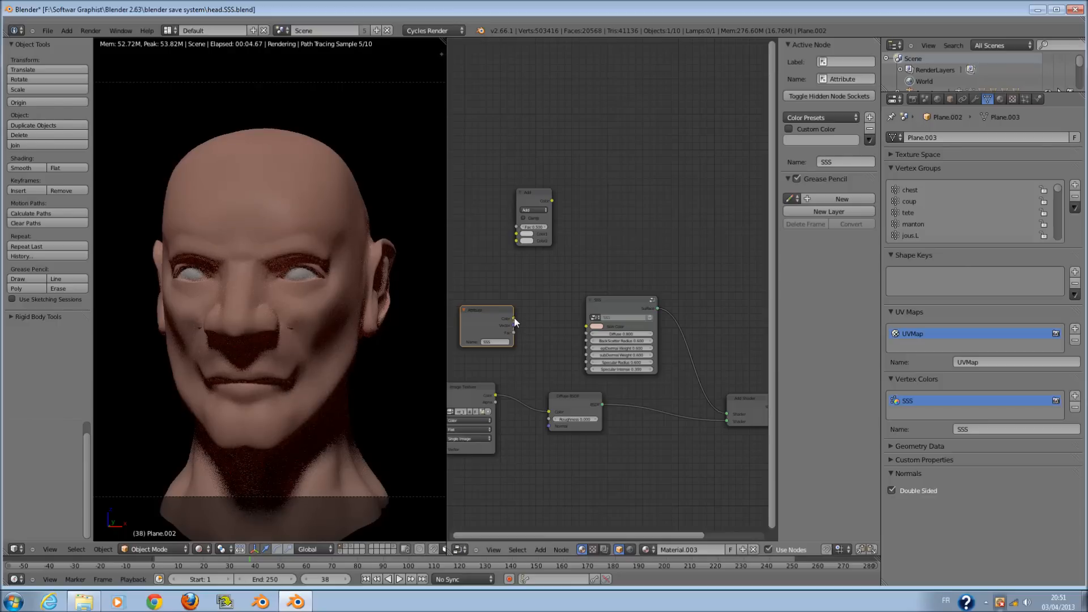
- Temporarily relink the Attribute node's color to the SSS group's Skin Color input, compare the render, and disconnect it again
click(599, 327)
scroll(543, 342, up, 2)
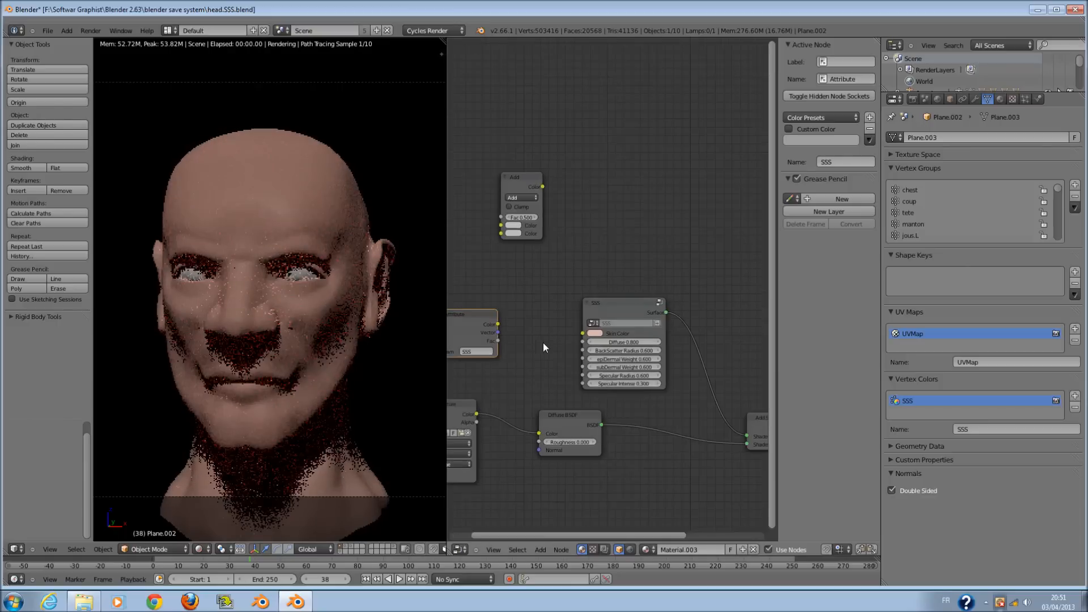
drag(506, 337, 582, 329)
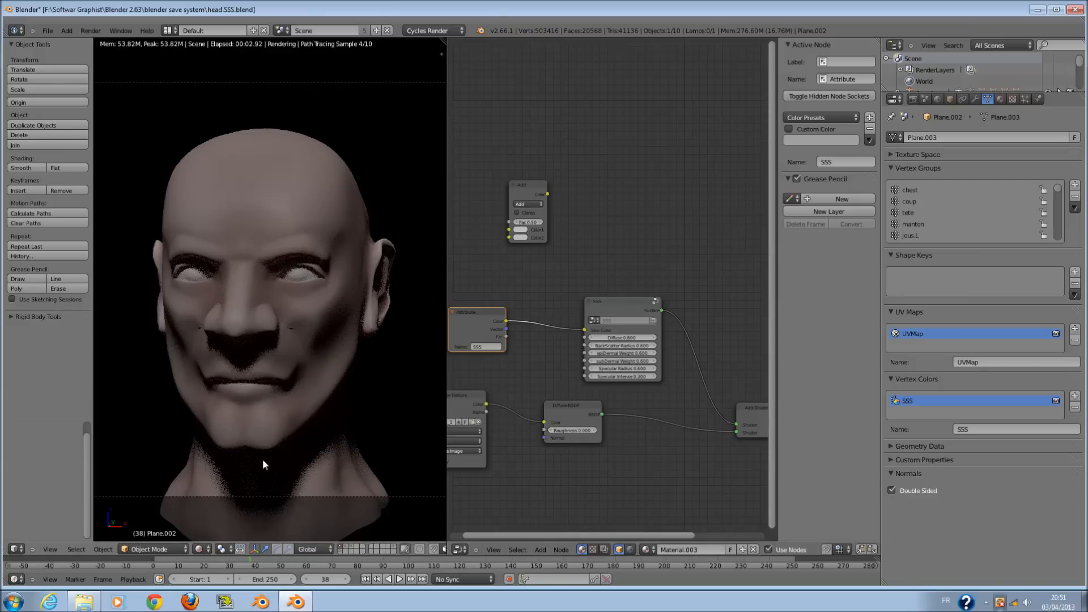
mouse_move(582, 332)
mouse_down()
mouse_move(559, 328)
mouse_move(566, 341)
mouse_up()
scroll(618, 369, down, 1)
scroll(623, 374, up, 1)
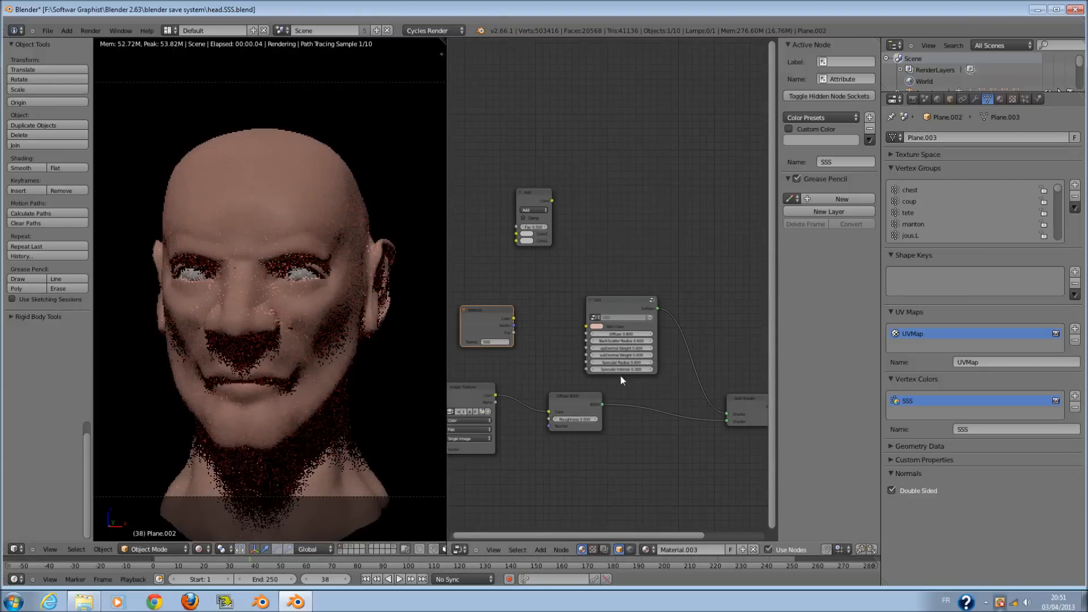
- Reposition the Diffuse BSDF and Image Texture nodes below the SSS group
drag(586, 398, 641, 395)
drag(490, 386, 549, 387)
scroll(569, 365, up, 1)
- Lower the SSS group's Diffuse value to 0.200
click(583, 349)
click(588, 348)
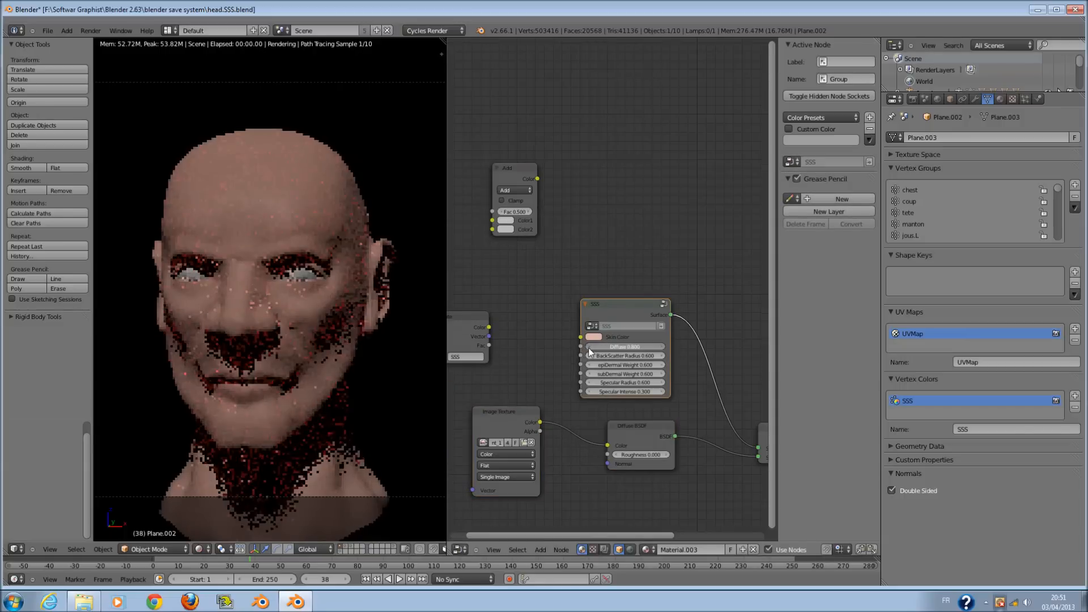
click(588, 348)
click(588, 347)
click(588, 348)
click(588, 348)
click(588, 348)
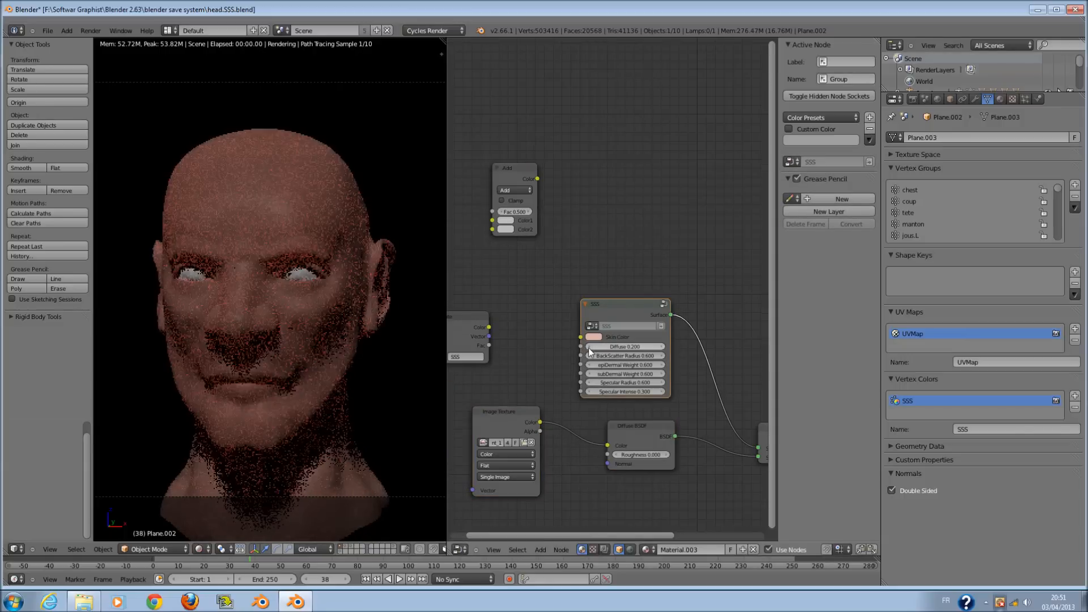
- Raise the SSS group's Diffuse value to 0.900
click(662, 345)
click(662, 345)
click(662, 346)
click(662, 346)
click(662, 346)
click(662, 346)
click(662, 345)
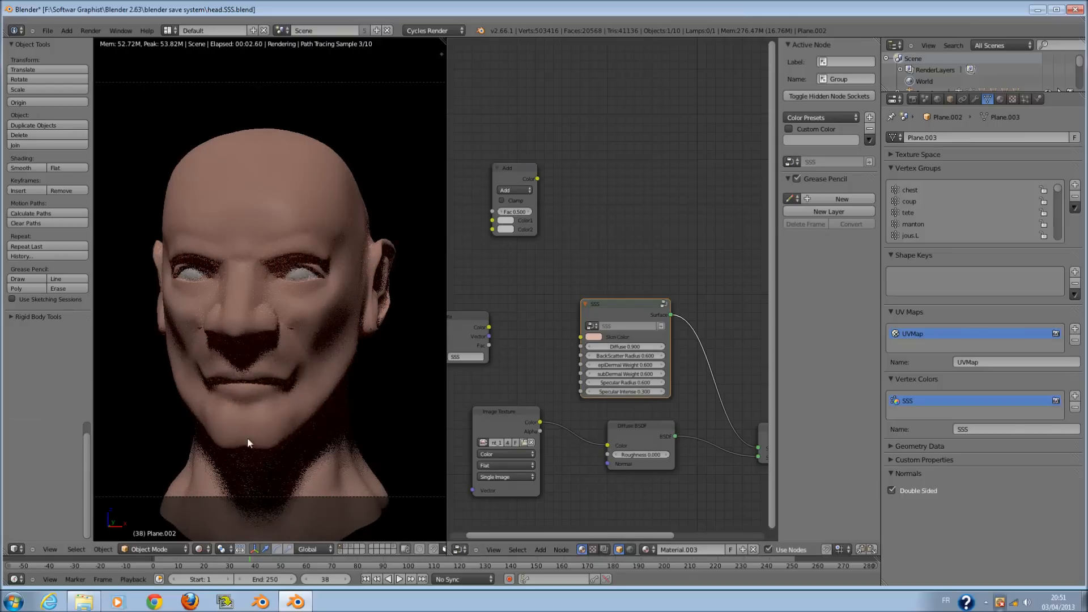
- Set the Diffuse BSDF node's Roughness to 1.000
scroll(637, 484, up, 2)
middle_drag(643, 484, 598, 432)
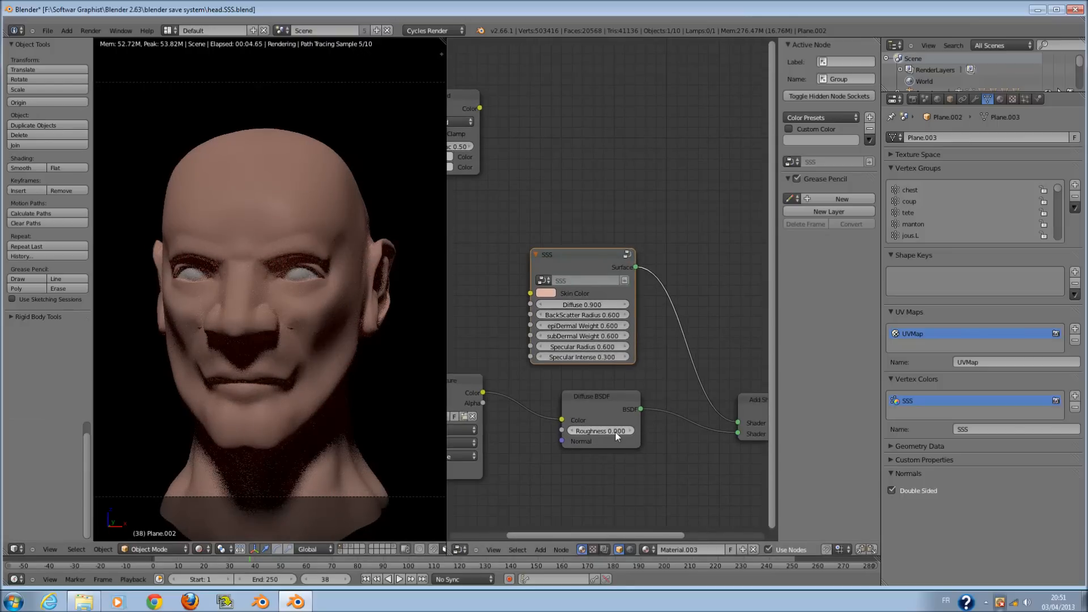
click(629, 431)
click(630, 431)
click(629, 431)
click(629, 431)
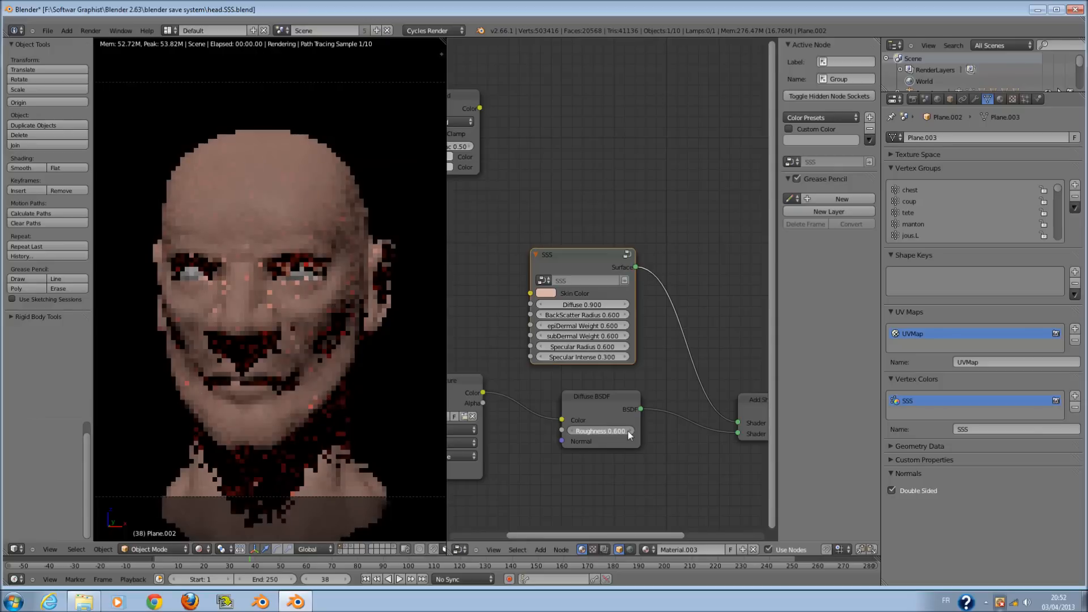
click(629, 431)
click(629, 431)
click(629, 431)
click(629, 431)
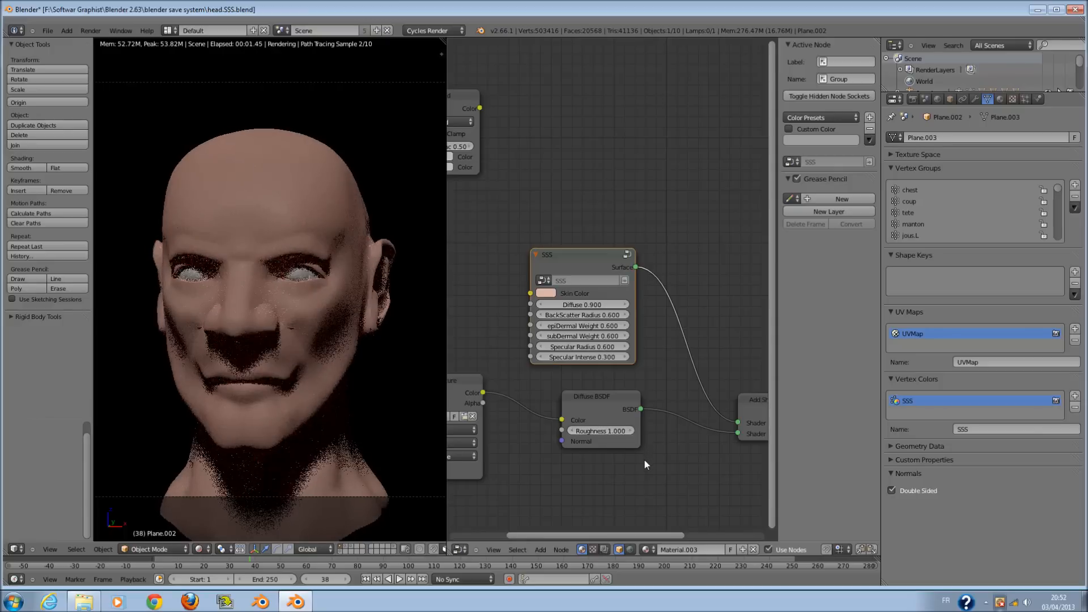
- Arrange the SSS group, Add color, Diffuse BSDF, Add Shader and Material Output nodes into a compact layout
scroll(643, 458, down, 3)
key(shift+a)
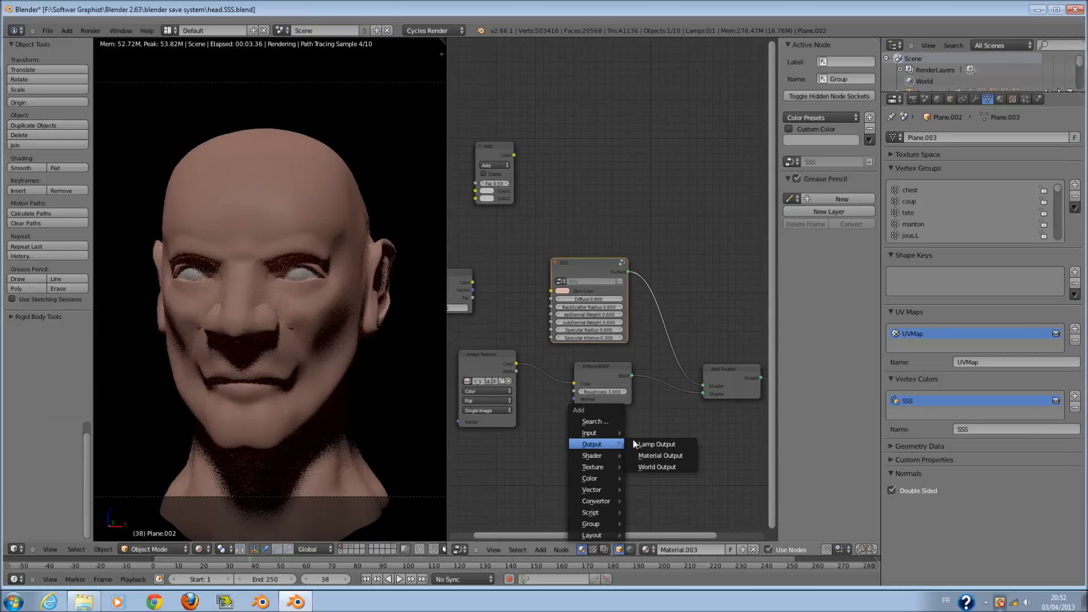
scroll(586, 342, down, 2)
drag(511, 340, 479, 325)
drag(588, 276, 535, 255)
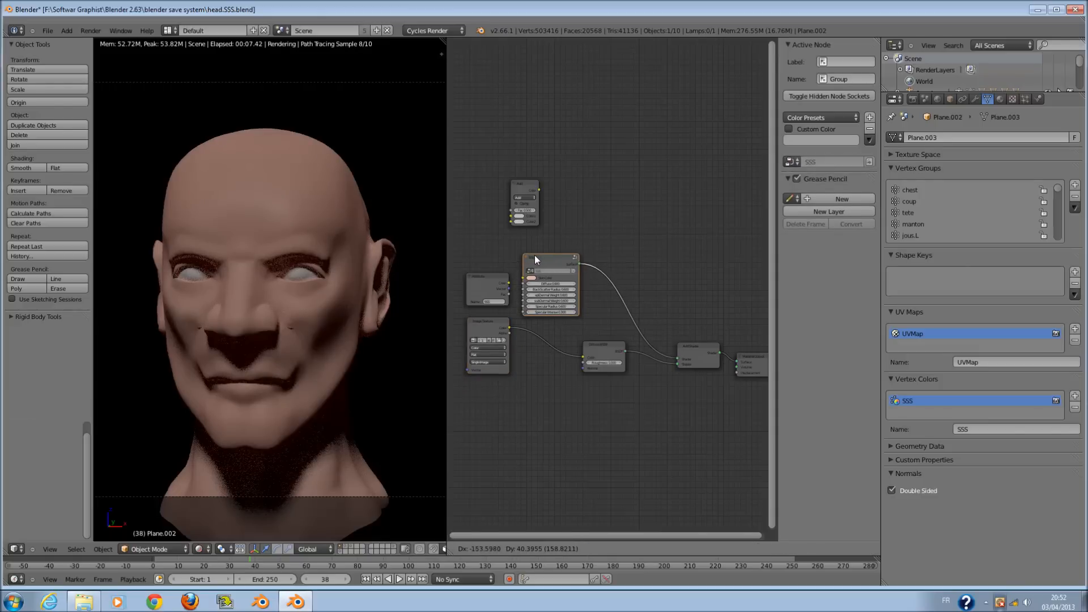
drag(521, 187, 483, 226)
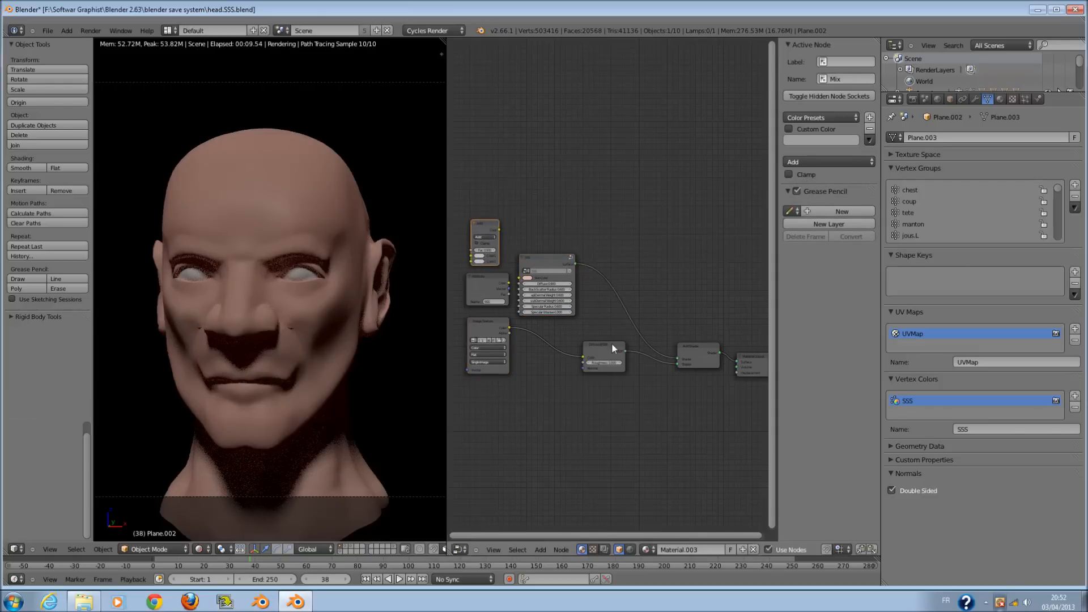
drag(611, 342, 553, 329)
drag(702, 353, 618, 275)
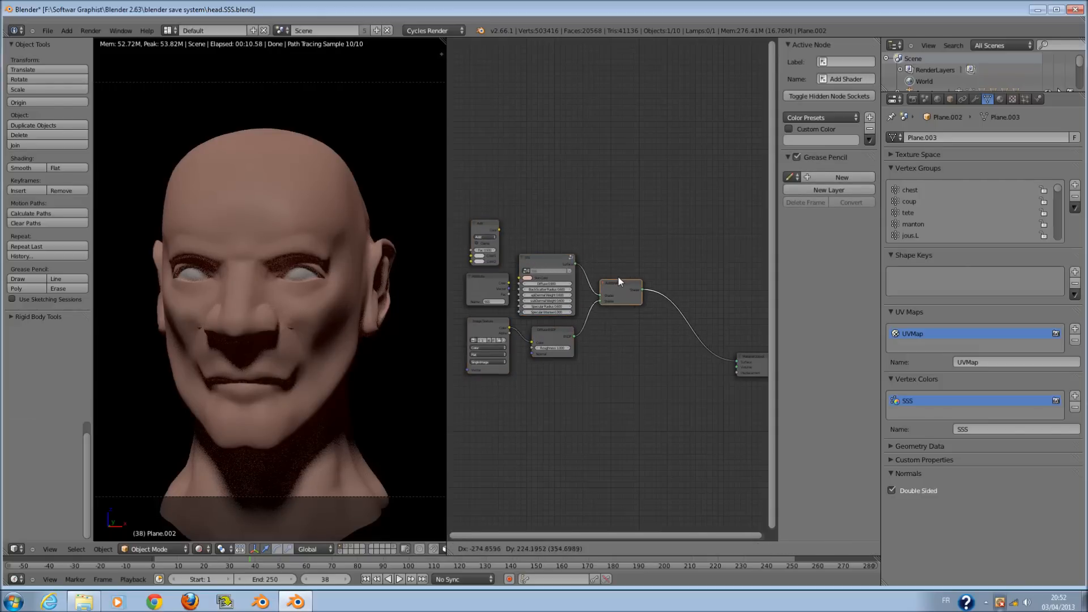
drag(749, 362, 667, 283)
scroll(646, 311, up, 1)
scroll(609, 359, up, 1)
key(shift+a)
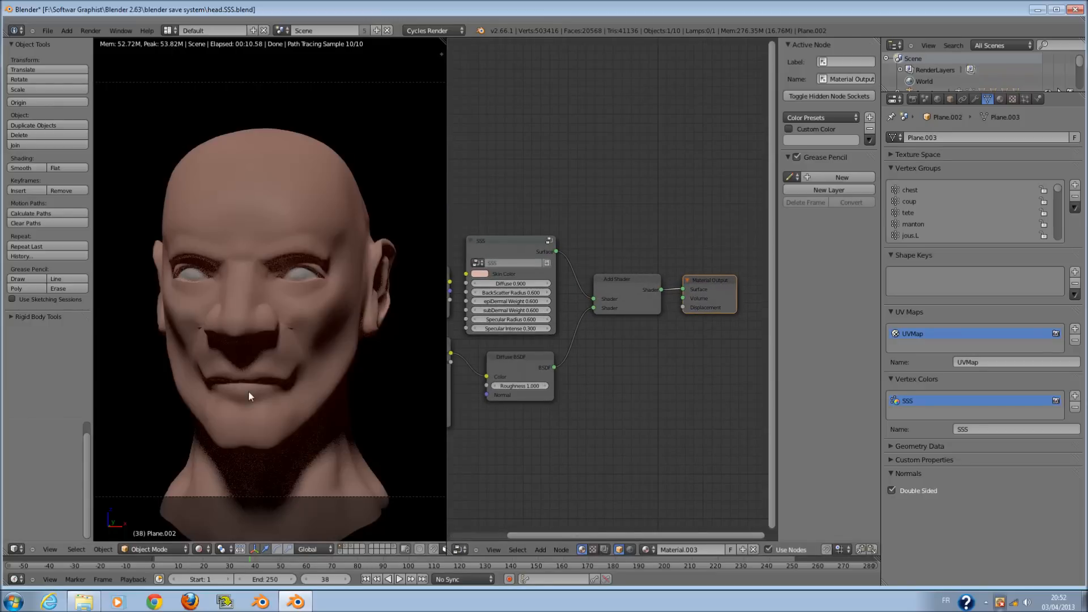
scroll(590, 411, down, 1)
key(shift+a)
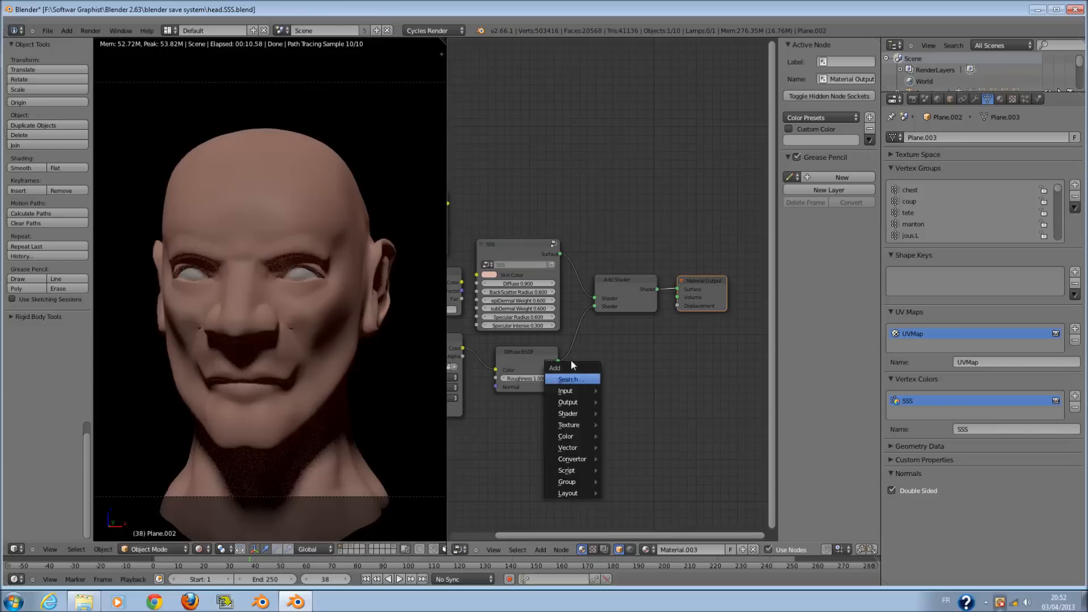
scroll(658, 315, down, 2)
- Try replacing the Add Shader with the Add color node, feeding it the SSS group and Diffuse BSDF and linking it to Material Output
click(618, 318)
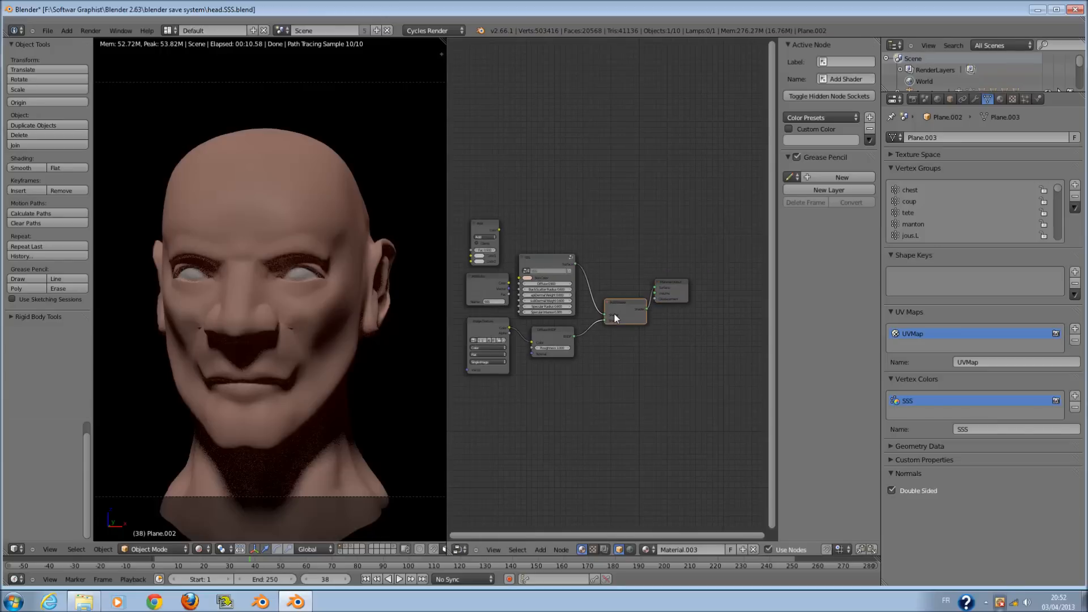
drag(595, 318, 592, 318)
drag(604, 315, 558, 188)
drag(485, 232, 575, 335)
click(574, 263)
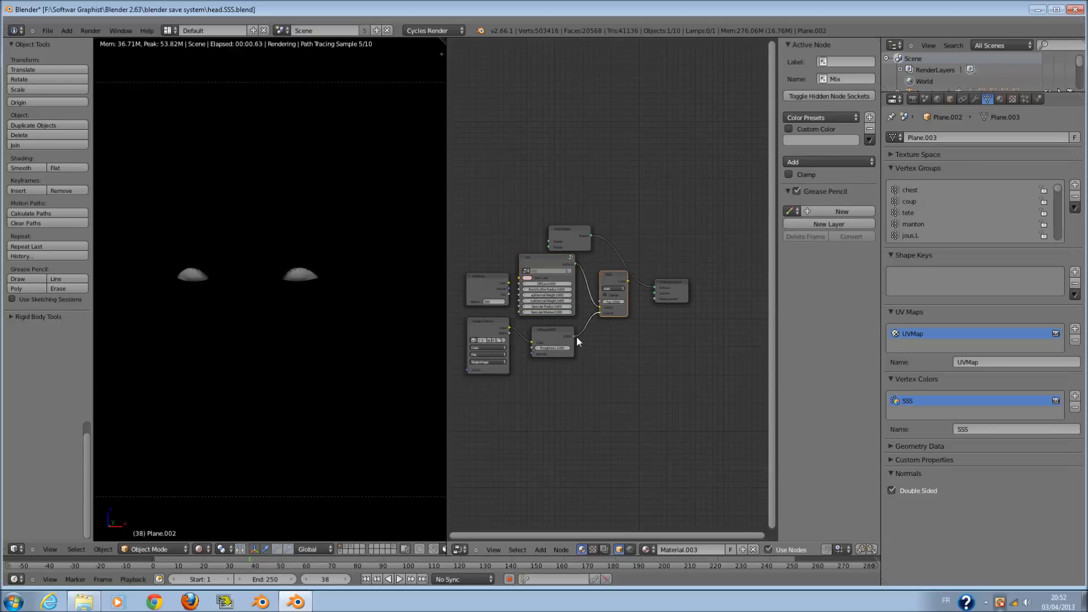
drag(627, 282, 655, 288)
click(656, 288)
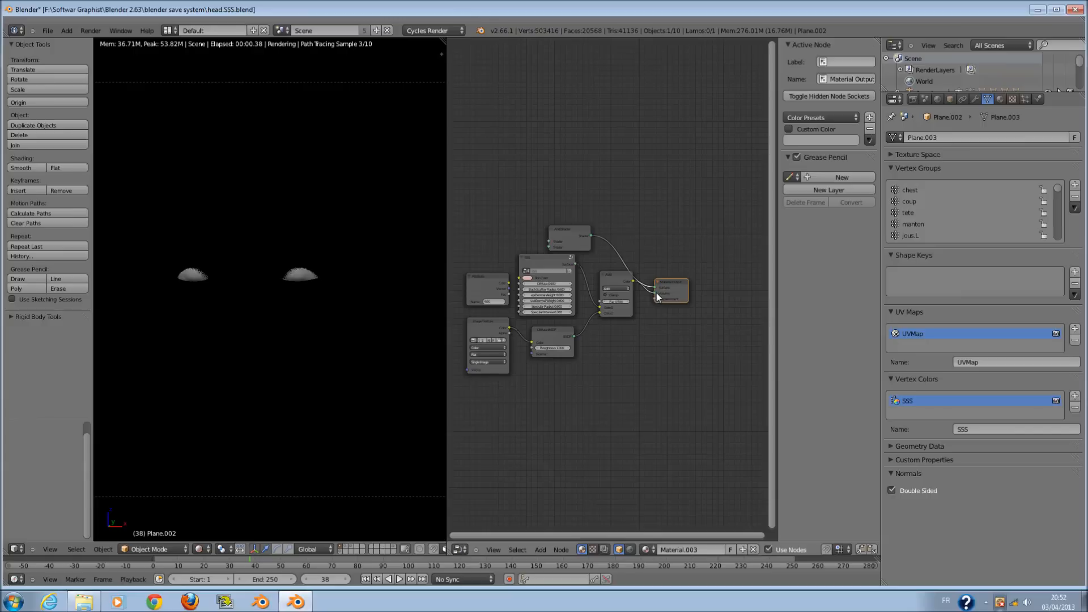
- Route the SSS group and Diffuse BSDF back through the Add Shader to Material Output, detaching the Add color node
drag(644, 288, 627, 270)
scroll(628, 288, up, 2)
drag(568, 238, 589, 265)
drag(668, 290, 623, 323)
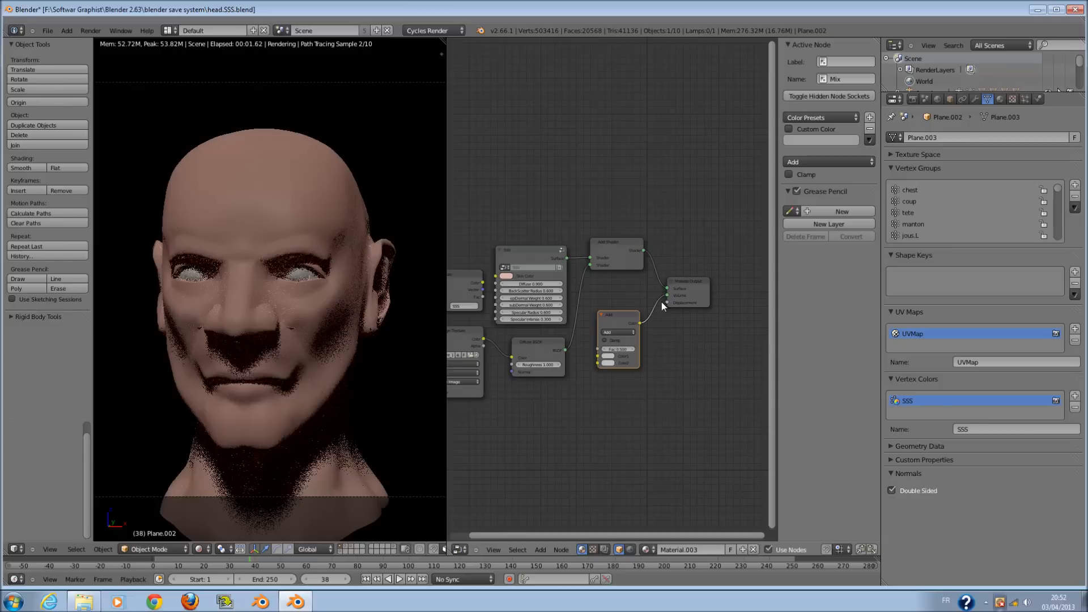
drag(685, 289, 733, 308)
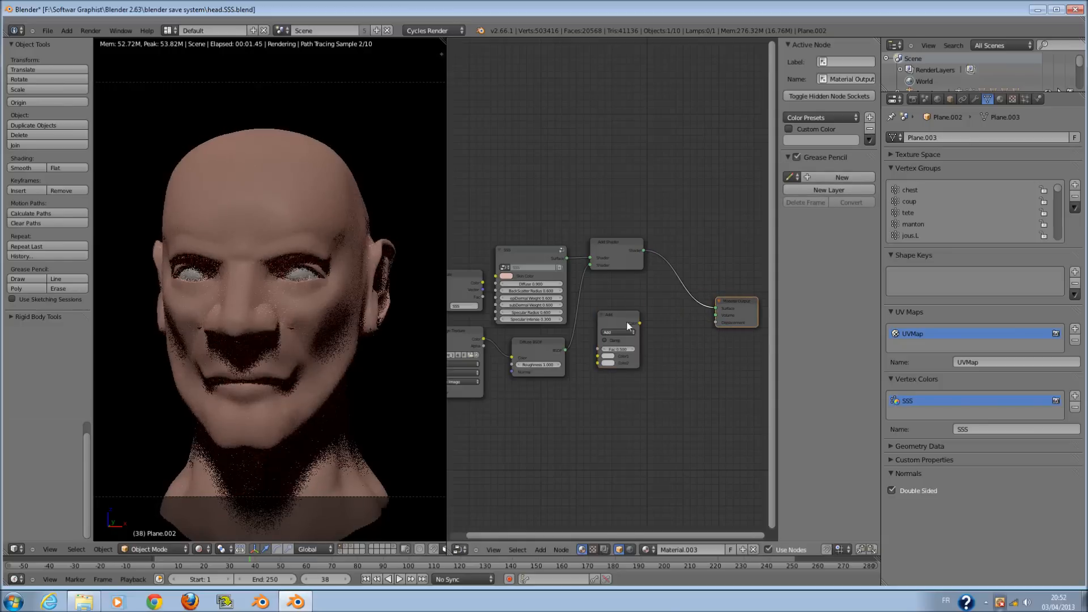
- Delete the Add color node and add a Glossy BSDF node beside the Diffuse BSDF
key(shift+a)
mouse_move(624, 363)
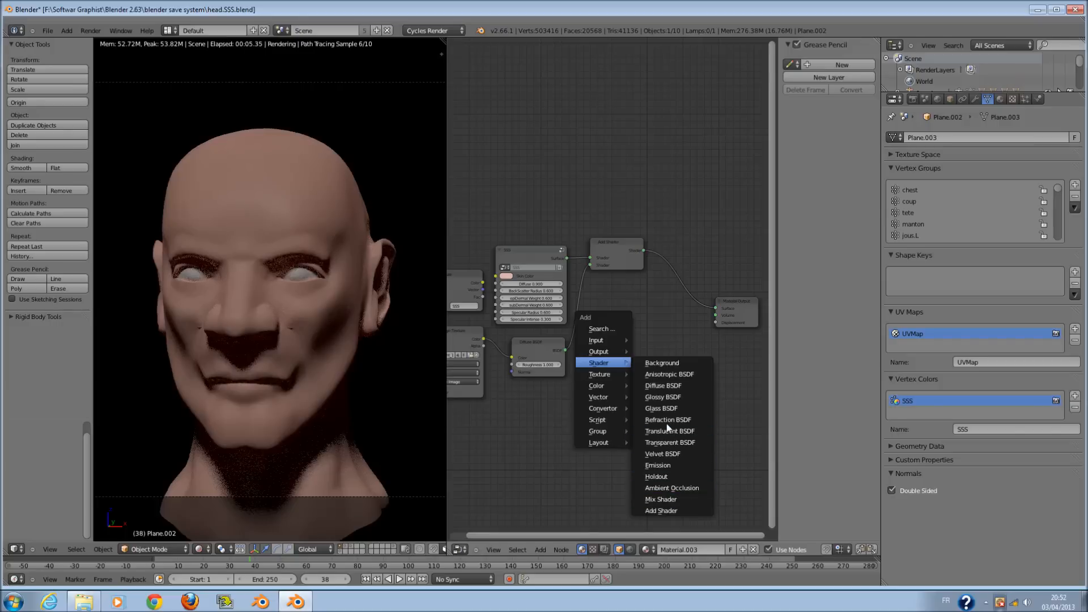
click(666, 397)
scroll(626, 351, up, 4)
scroll(707, 318, down, 5)
- Insert a Mix Shader between the Add Shader and Material Output, and link the Glossy BSDF to its second shader input
drag(722, 315, 759, 334)
key(shift+a)
mouse_move(723, 378)
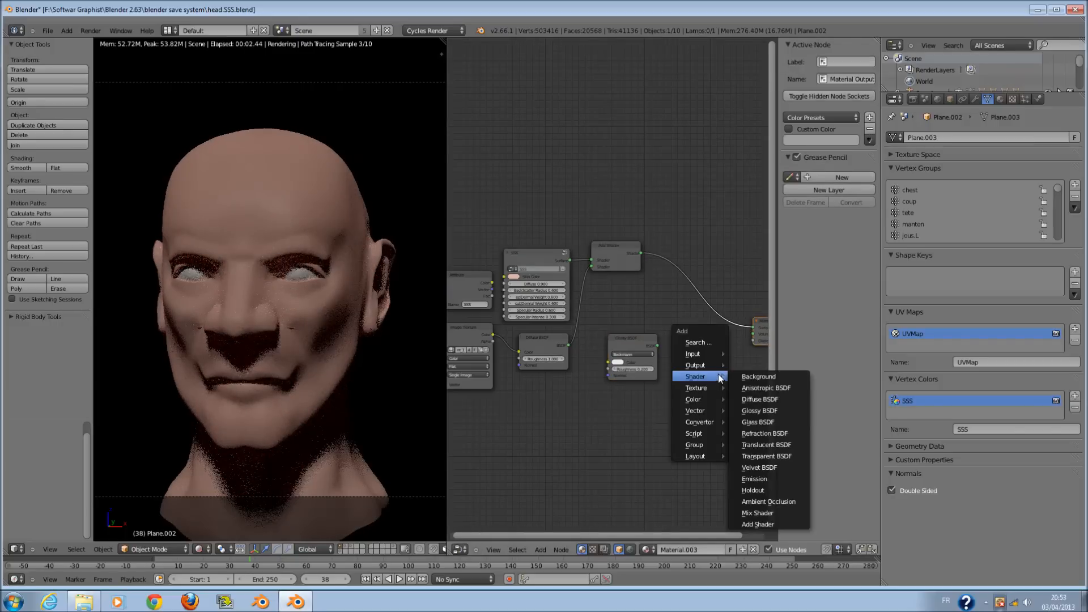
click(757, 512)
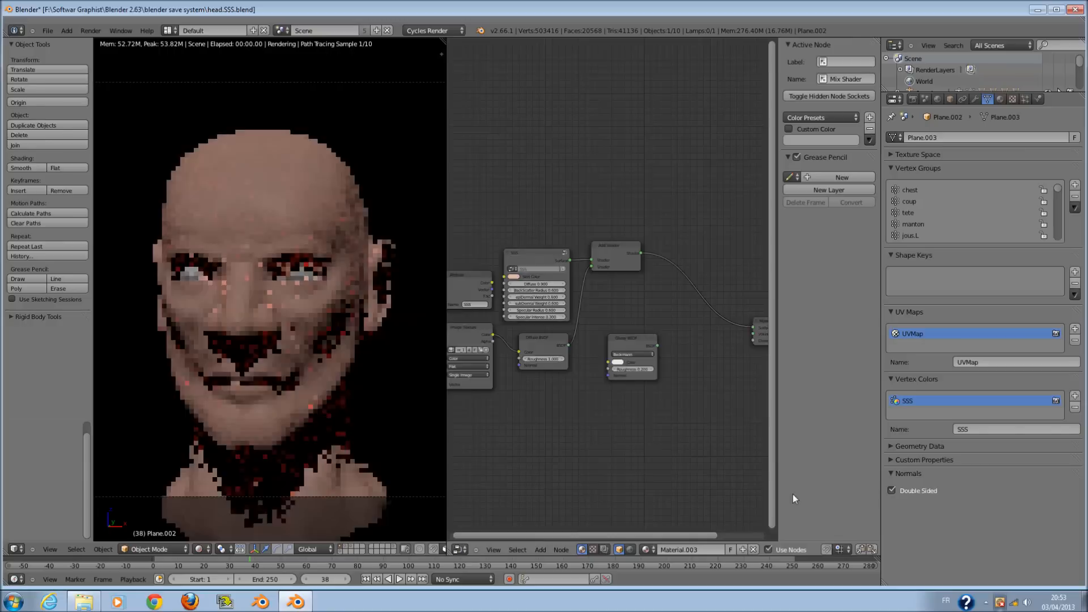
scroll(719, 396, down, 2)
click(648, 281)
scroll(651, 306, up, 2)
drag(658, 343, 676, 316)
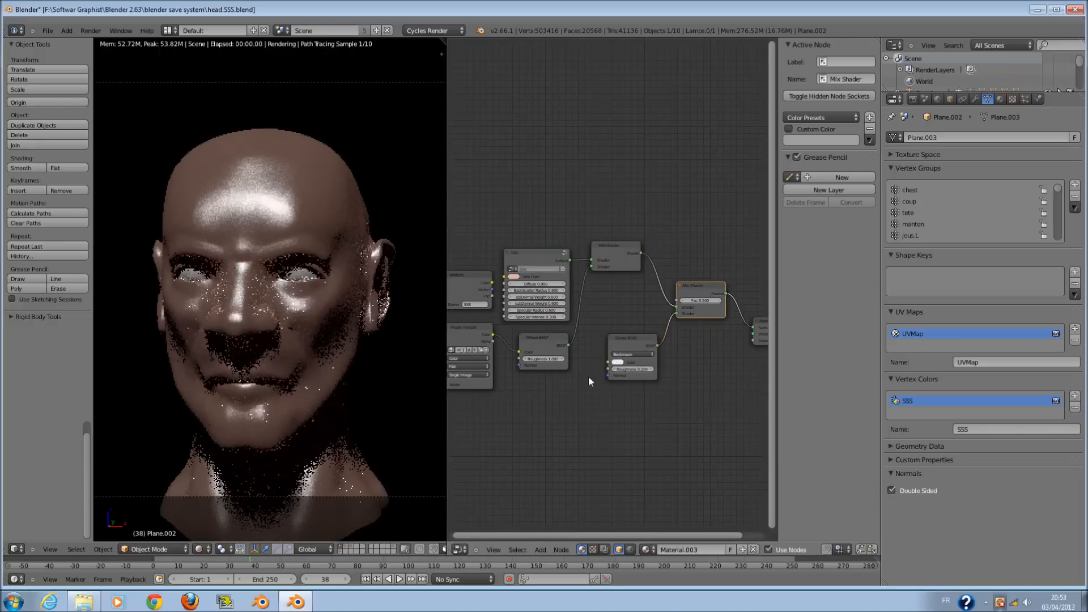
- Set the Glossy BSDF node's Roughness to 1.000
scroll(589, 376, up, 2)
scroll(693, 423, up, 1)
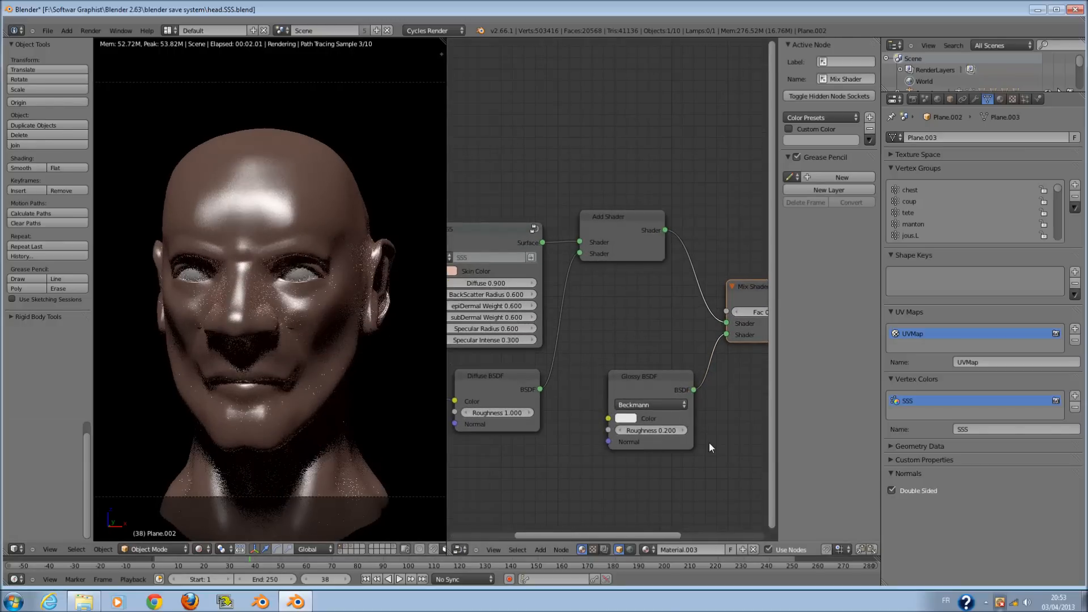
click(685, 430)
click(684, 430)
click(685, 430)
click(685, 430)
click(685, 431)
click(684, 431)
click(684, 430)
click(683, 430)
click(683, 430)
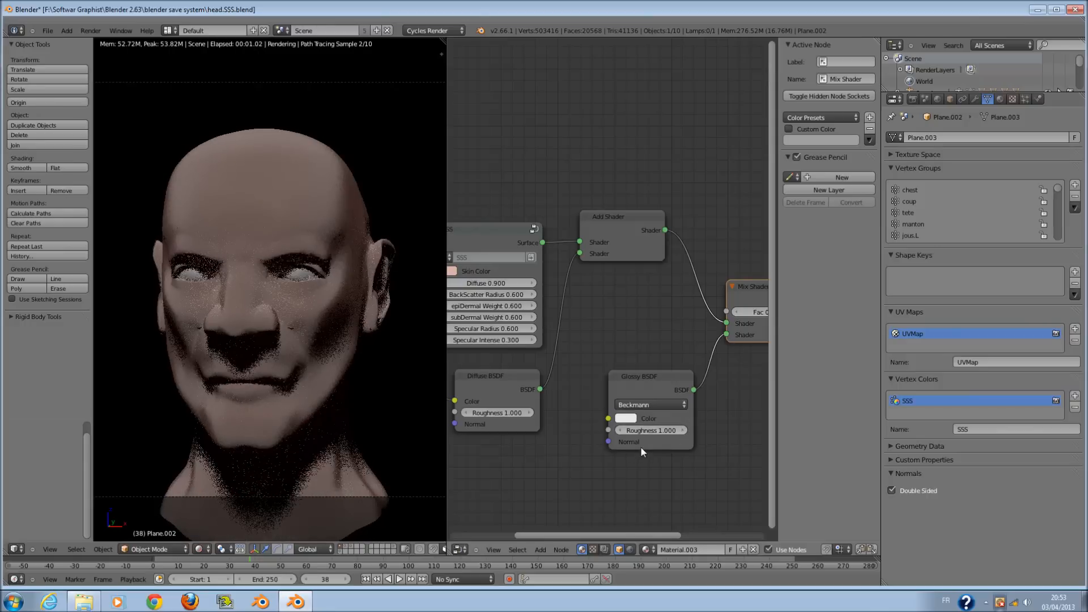
- Darken the Glossy BSDF color to dark gray and check the head's shading in profile
key(Escape)
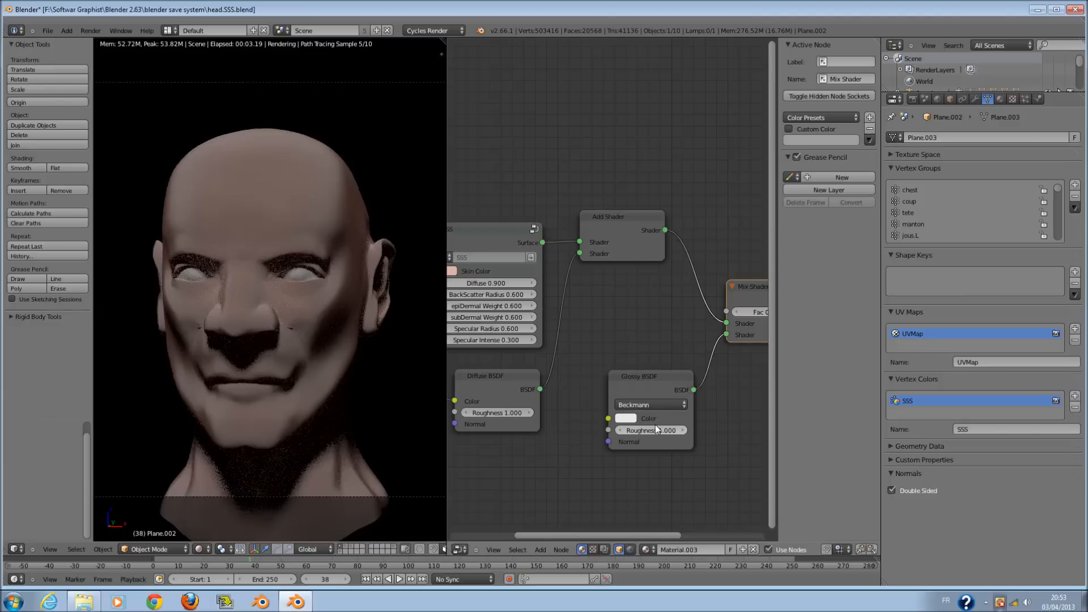
click(626, 418)
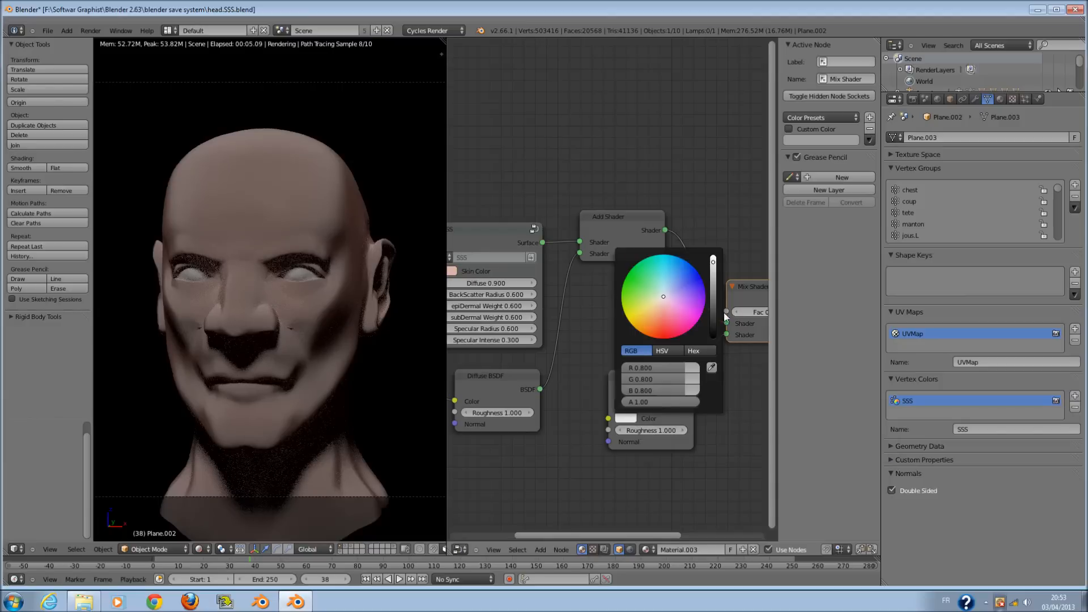
click(710, 317)
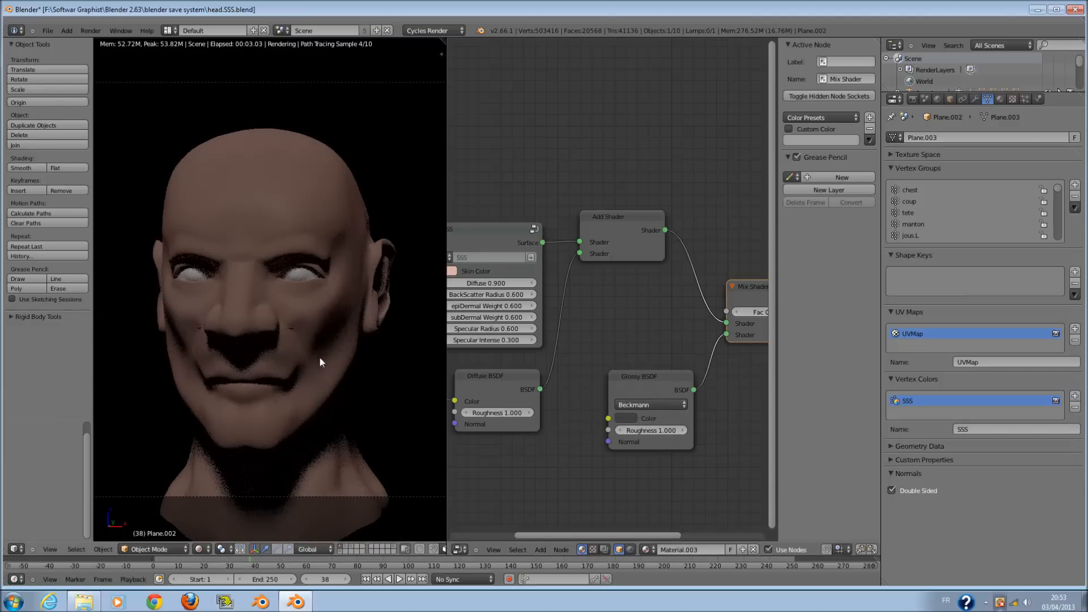
scroll(380, 370, down, 4)
middle_drag(352, 380, 242, 389)
scroll(376, 371, up, 3)
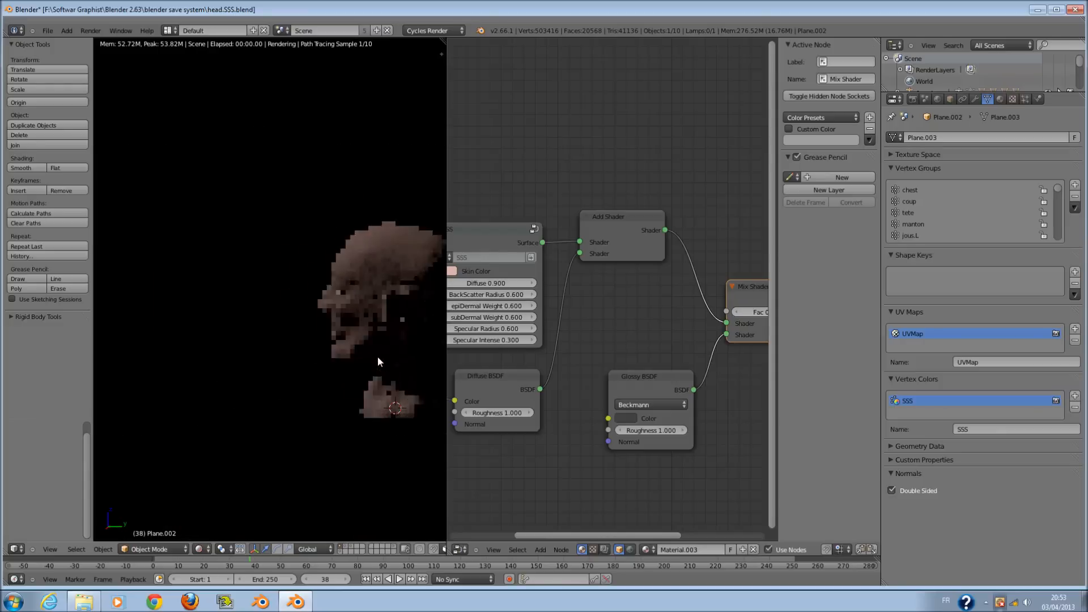
scroll(373, 354, up, 4)
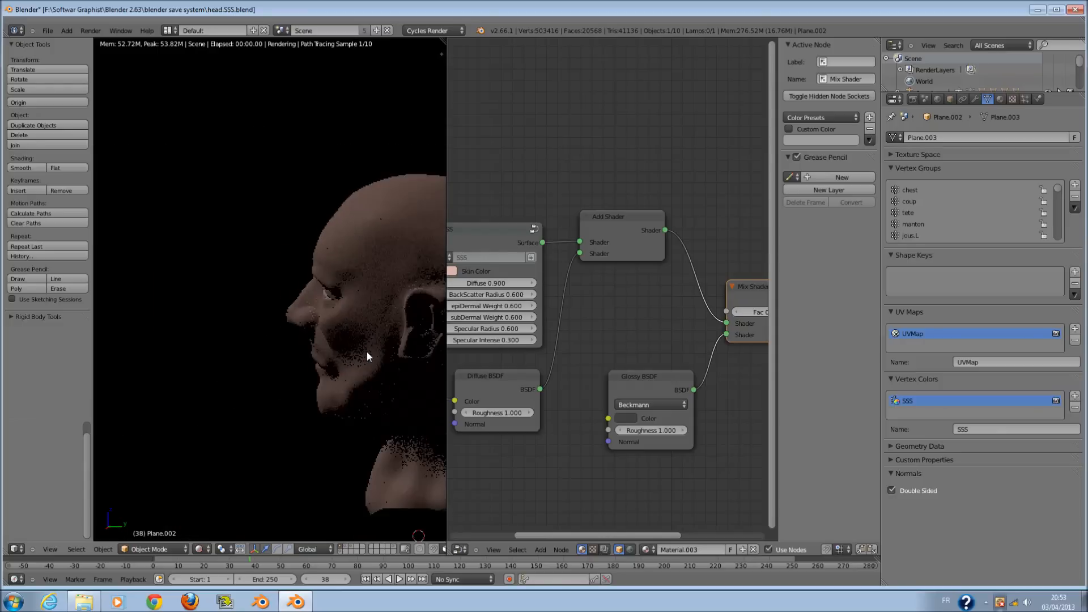
shift+middle_drag(367, 356, 304, 358)
- Move the Attribute node away from the SSS group and link its Color output to the group's Skin Color
scroll(568, 368, down, 5)
middle_drag(568, 367, 657, 358)
scroll(658, 358, up, 3)
drag(509, 285, 494, 285)
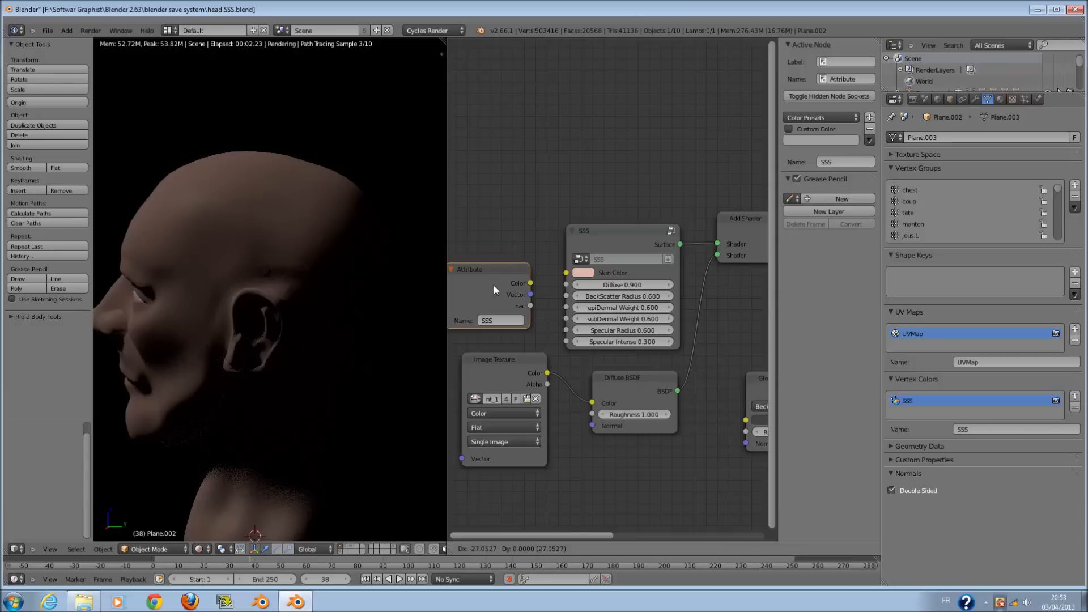
drag(530, 284, 558, 274)
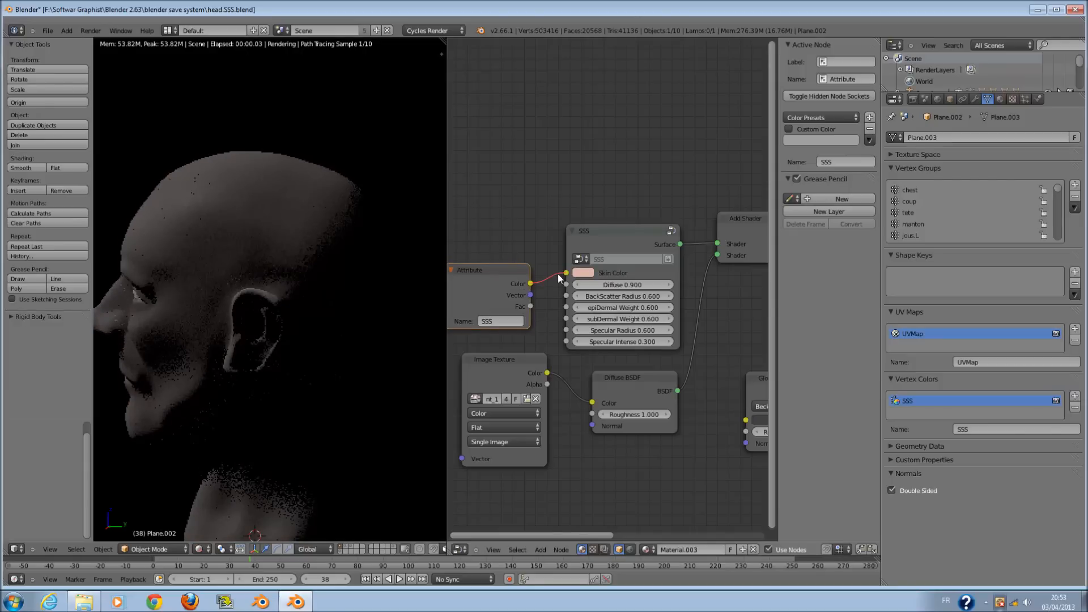
- Try the Image Texture color in the SSS group's Skin Color and Diffuse inputs, then relink it to the Diffuse BSDF color
drag(592, 401, 566, 274)
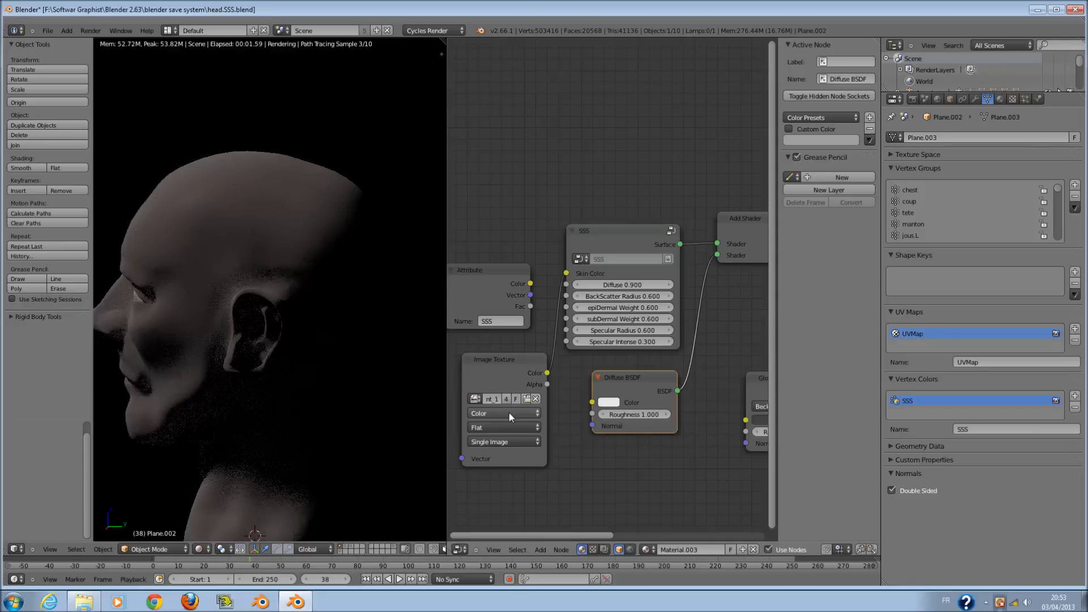
click(498, 437)
mouse_move(566, 274)
mouse_down()
mouse_move(558, 294)
mouse_move(566, 285)
mouse_up()
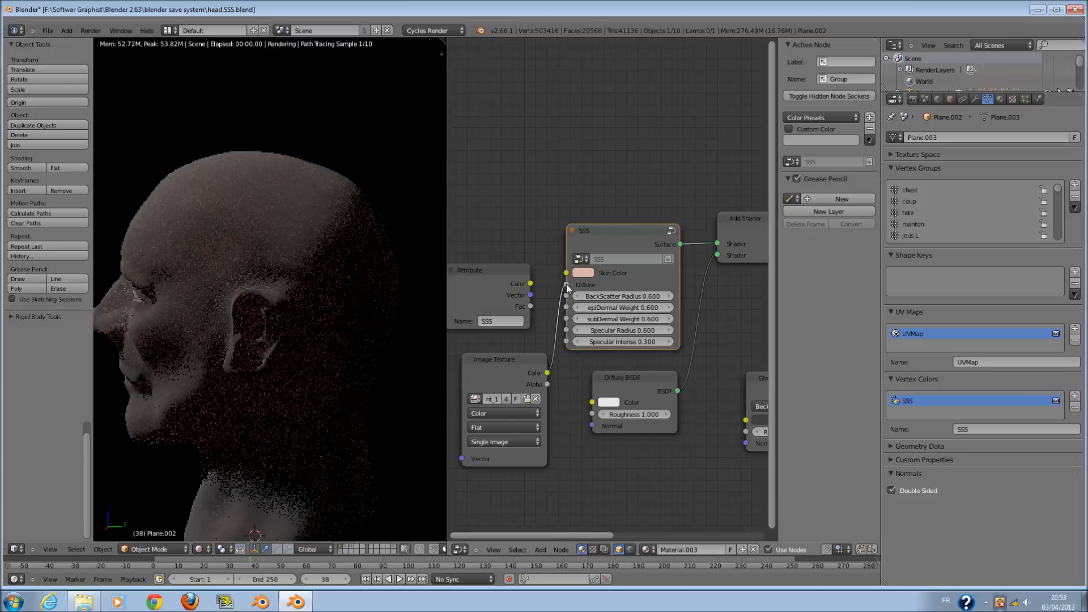
key(KP_1)
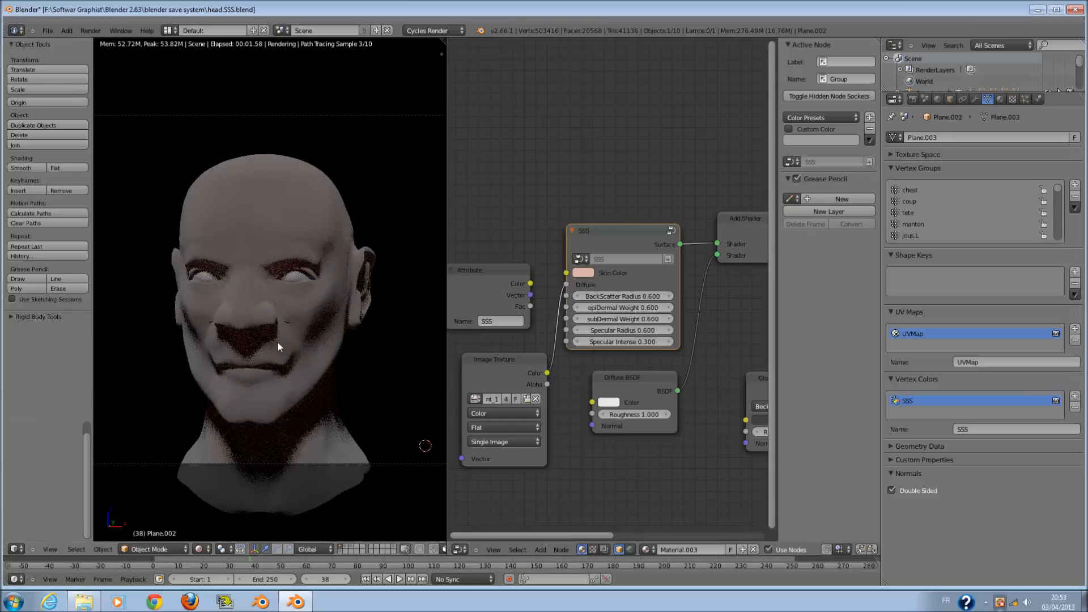
drag(564, 287, 589, 397)
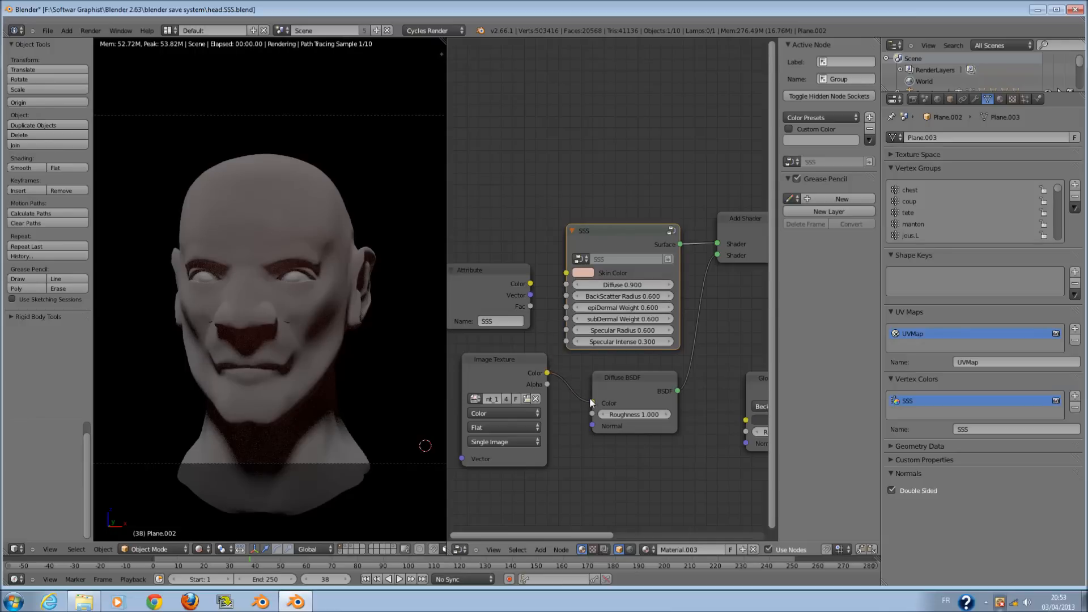
- Link the Image Texture's Color output to the Material Output's Displacement input
scroll(631, 301, down, 9)
middle_drag(650, 321, 552, 317)
scroll(580, 386, up, 2)
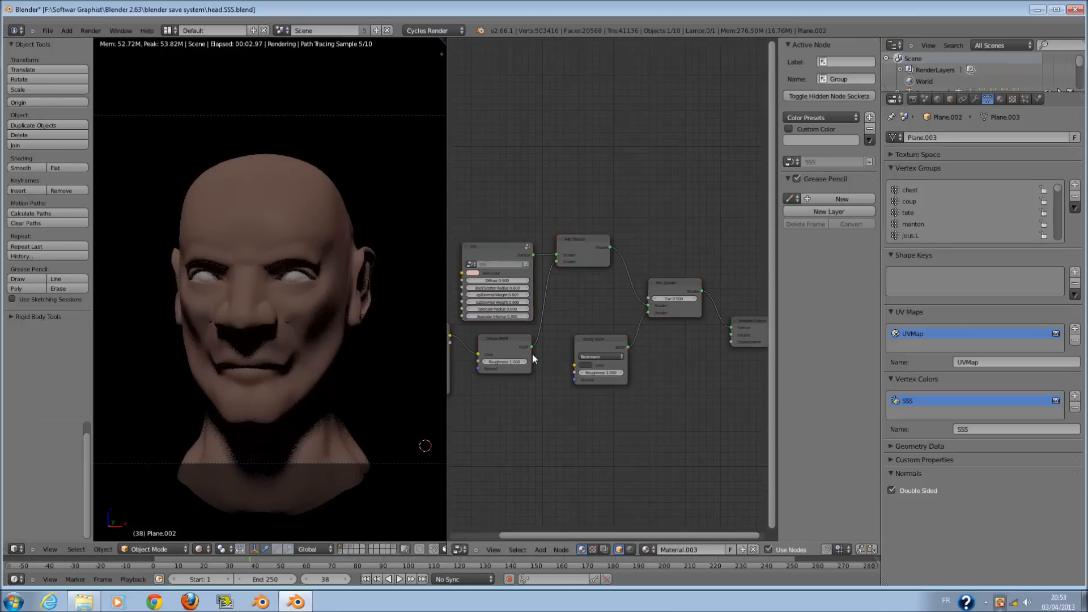
drag(452, 335, 732, 342)
scroll(590, 383, up, 1)
middle_drag(591, 385, 660, 366)
scroll(658, 364, up, 2)
scroll(659, 367, down, 1)
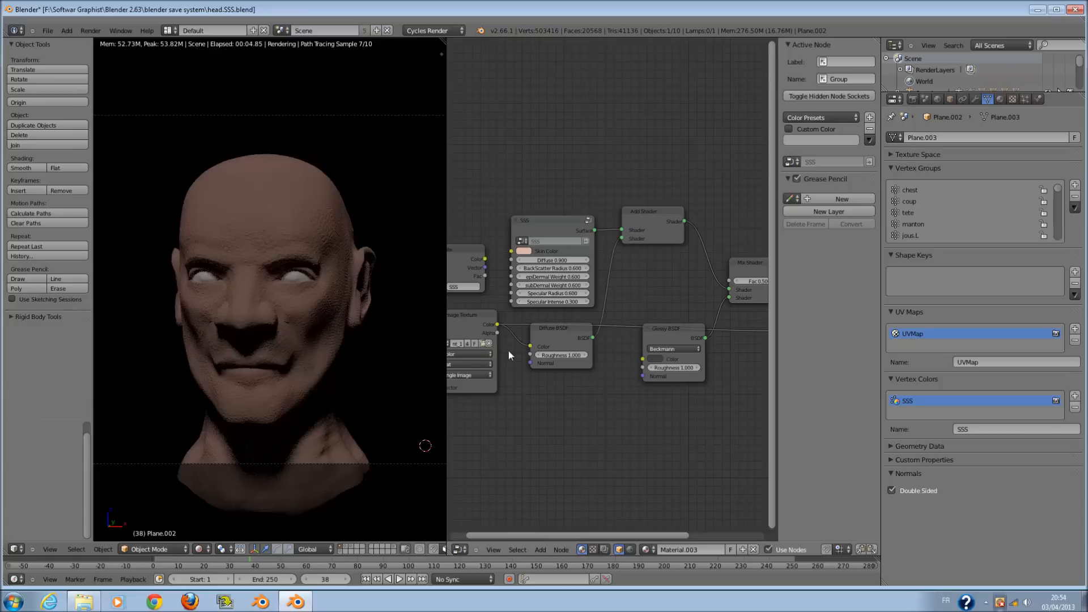
- Move the Glossy BSDF node up beneath the Add Shader and examine the face's surface relief up close
scroll(576, 369, up, 1)
drag(678, 342, 668, 271)
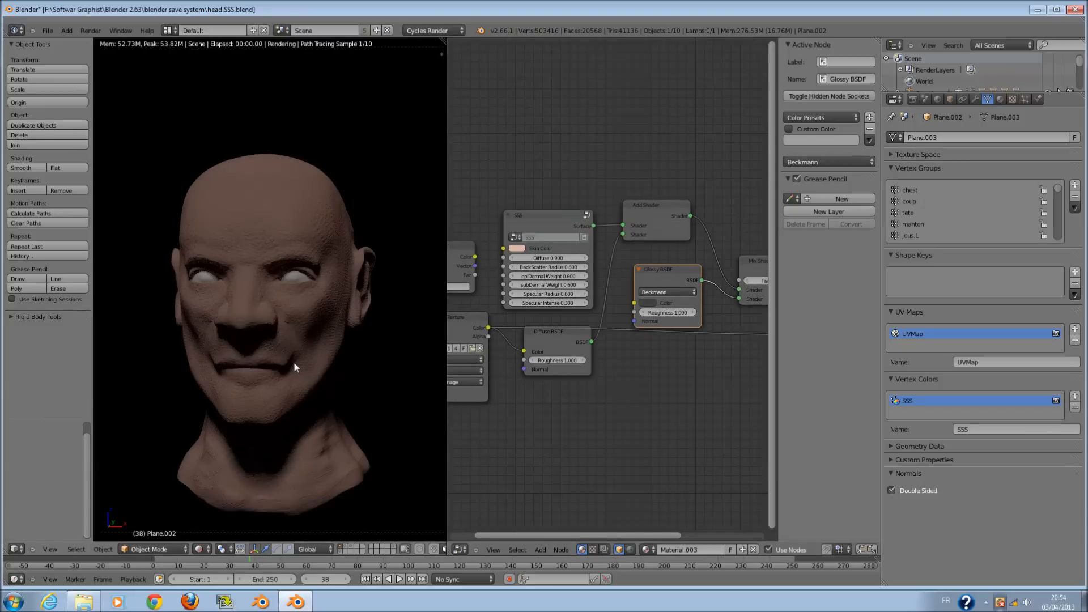
scroll(294, 366, up, 3)
scroll(310, 362, up, 2)
scroll(348, 375, down, 2)
scroll(589, 320, down, 2)
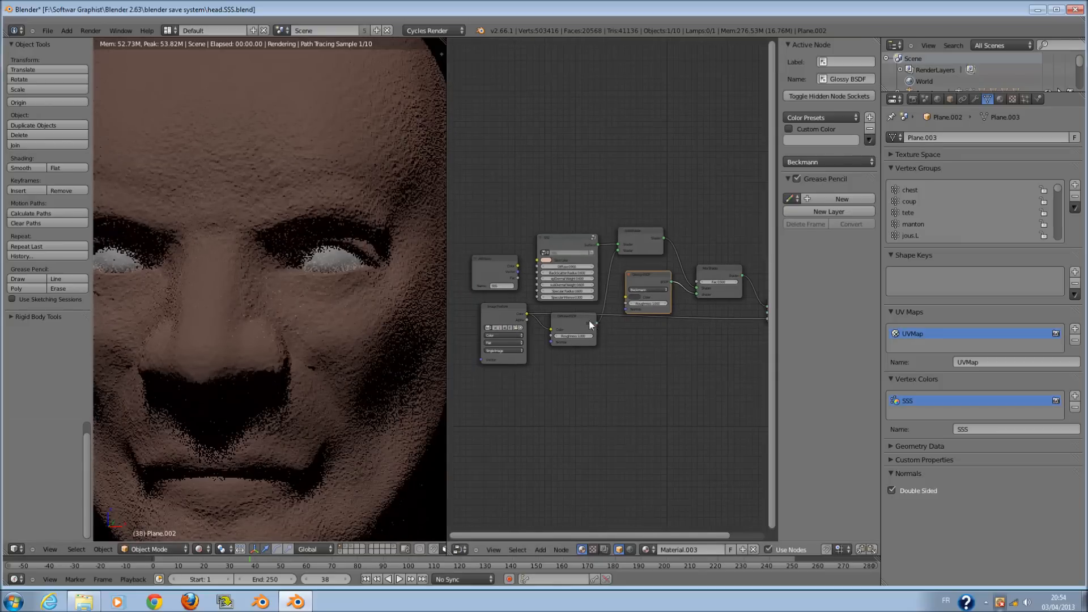
- Remove the Diffuse BSDF node and the Displacement link, and reposition the Glossy BSDF and Add Shader nodes
ctrl+scroll(590, 280, right, 3)
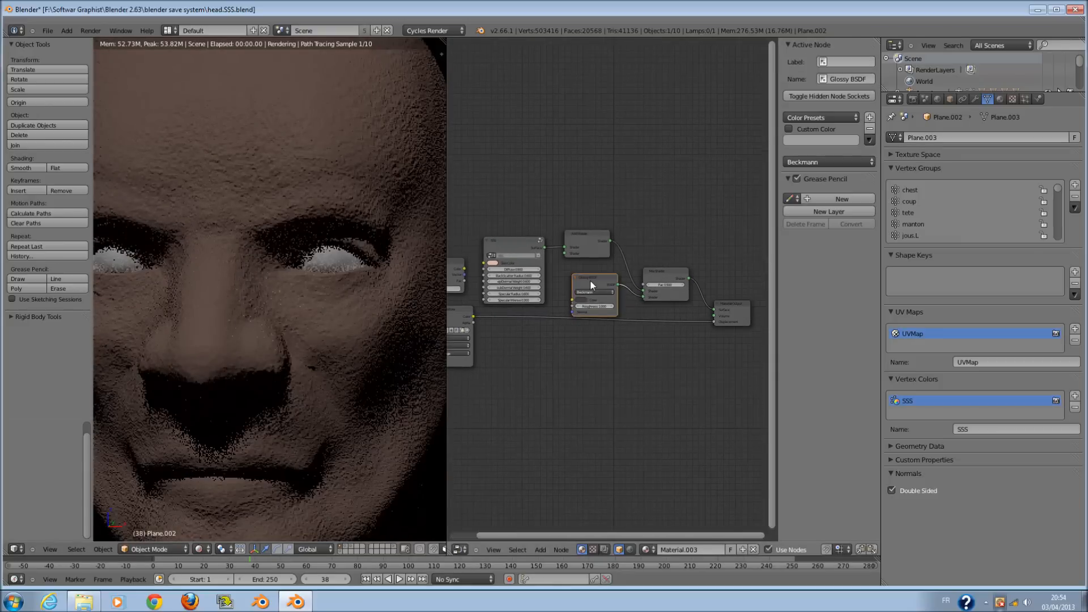
drag(590, 280, 594, 355)
drag(728, 317, 674, 324)
drag(587, 252, 595, 283)
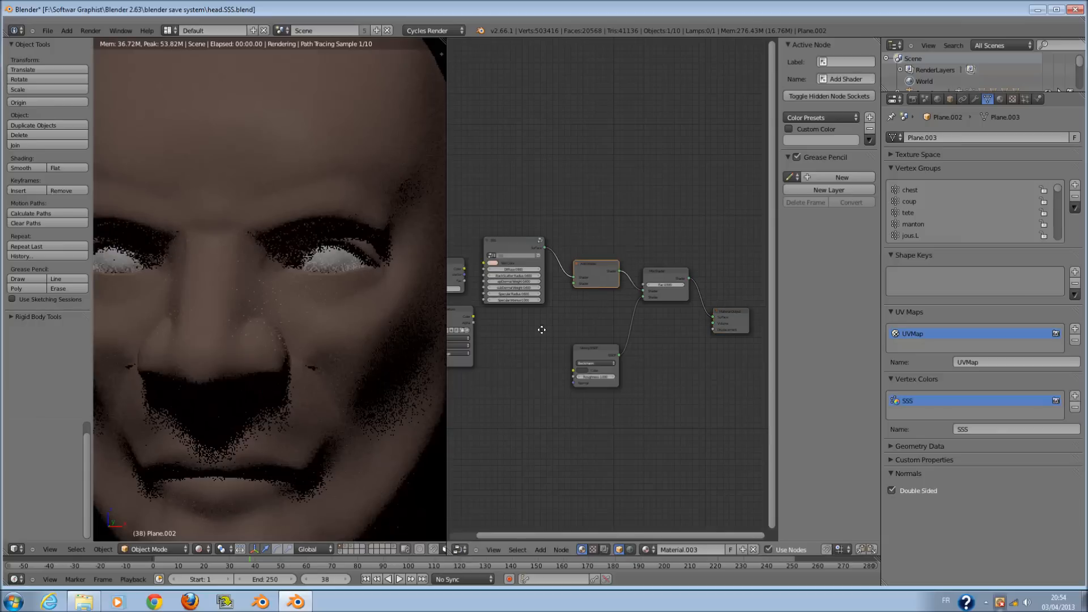
- Delete the Attribute node from the material
middle_drag(542, 327, 578, 358)
click(483, 297)
key(x)
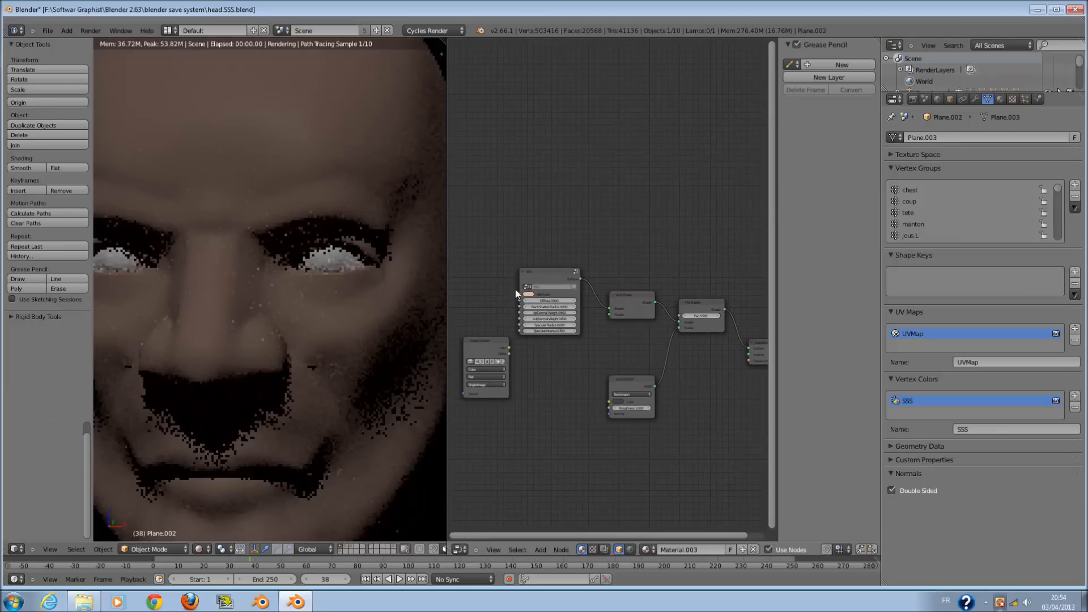
- Link the Image Texture color to the SSS group's Skin Color and move the texture node up beside the group
drag(575, 288, 589, 303)
drag(509, 346, 533, 311)
scroll(543, 352, up, 5)
middle_drag(565, 351, 624, 327)
scroll(617, 327, down, 3)
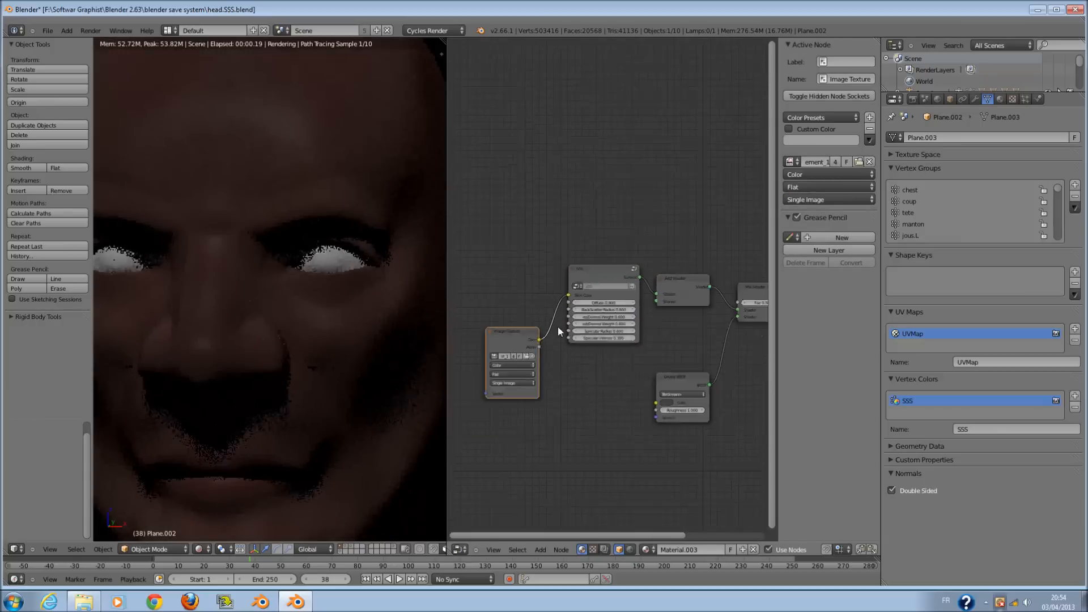
scroll(358, 338, down, 2)
scroll(357, 338, down, 1)
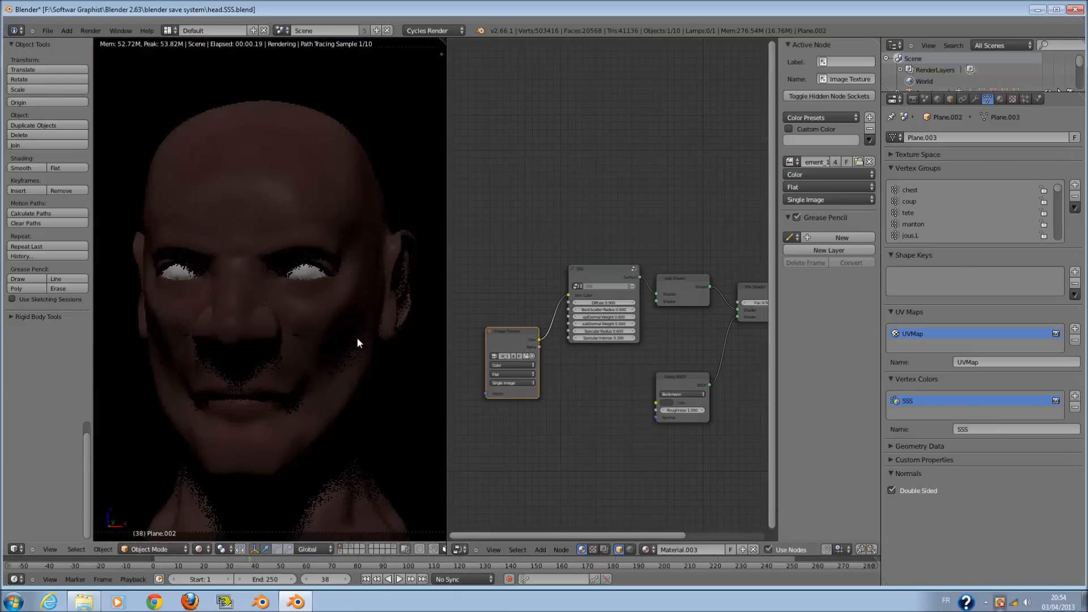
drag(516, 339, 511, 292)
- Lower the SSS group's Diffuse value in steps to 0.000
scroll(617, 321, up, 2)
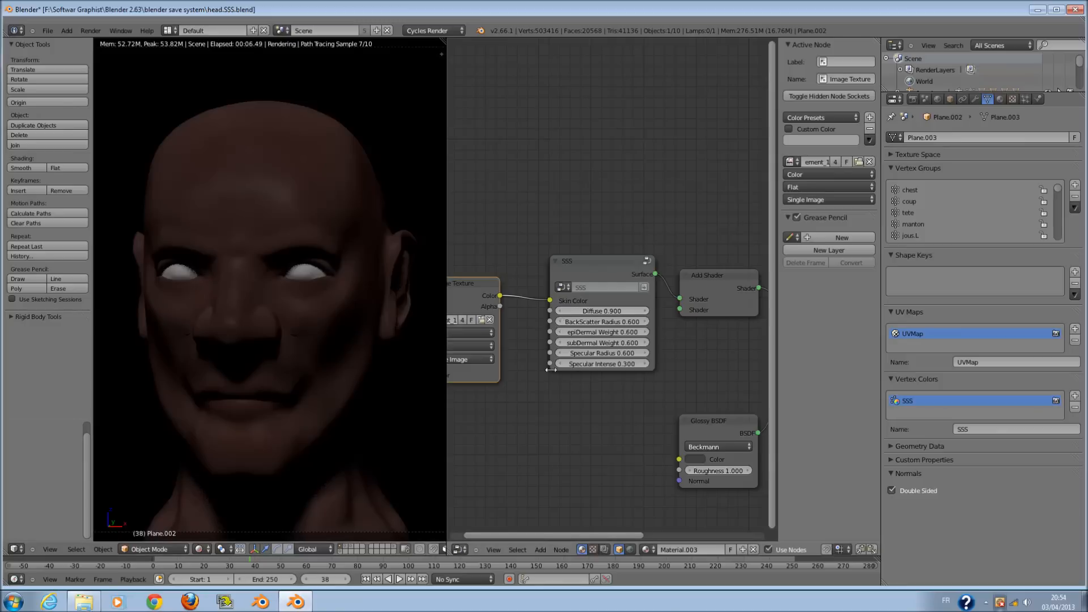
click(561, 310)
click(561, 310)
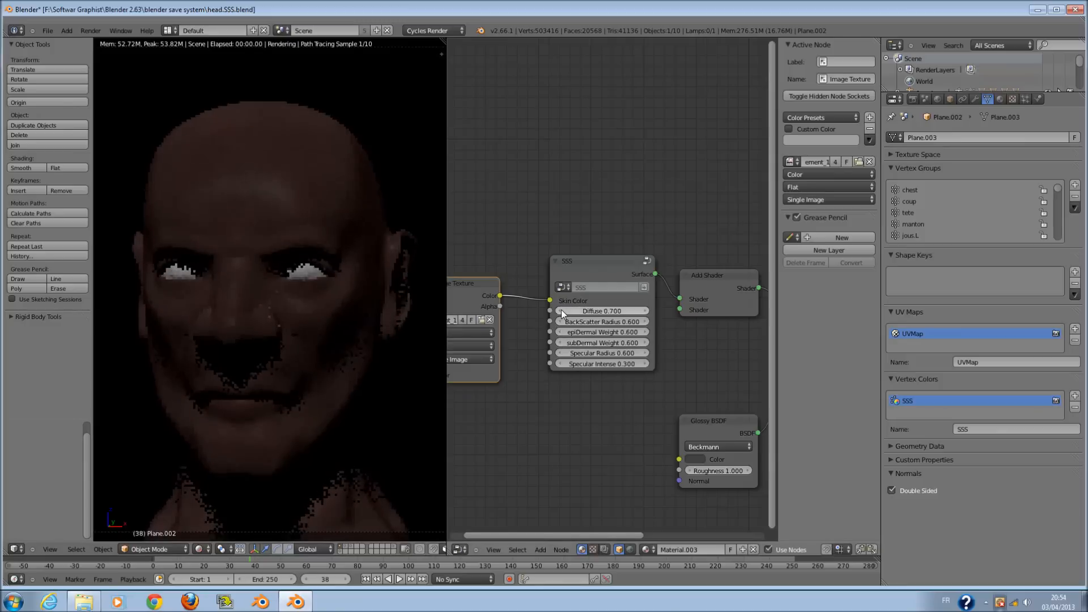
click(561, 310)
click(559, 311)
click(559, 310)
click(559, 311)
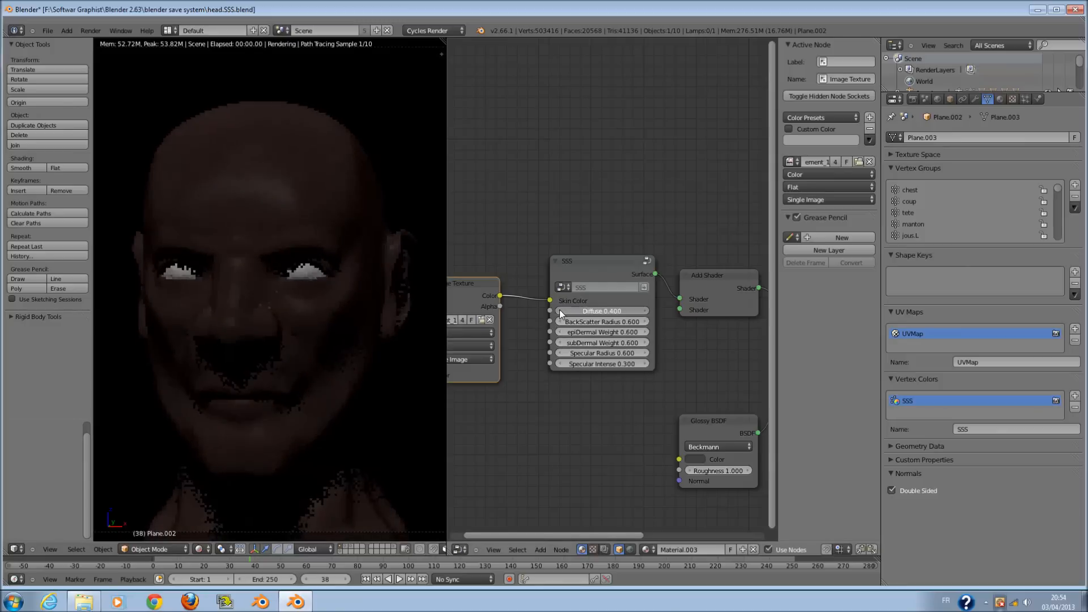
click(560, 311)
click(559, 310)
click(559, 310)
- Set the SSS group's Diffuse to 2.000, raise it to 3.000, and check the head from an oblique angle
click(626, 311)
text(é)
key(Escape)
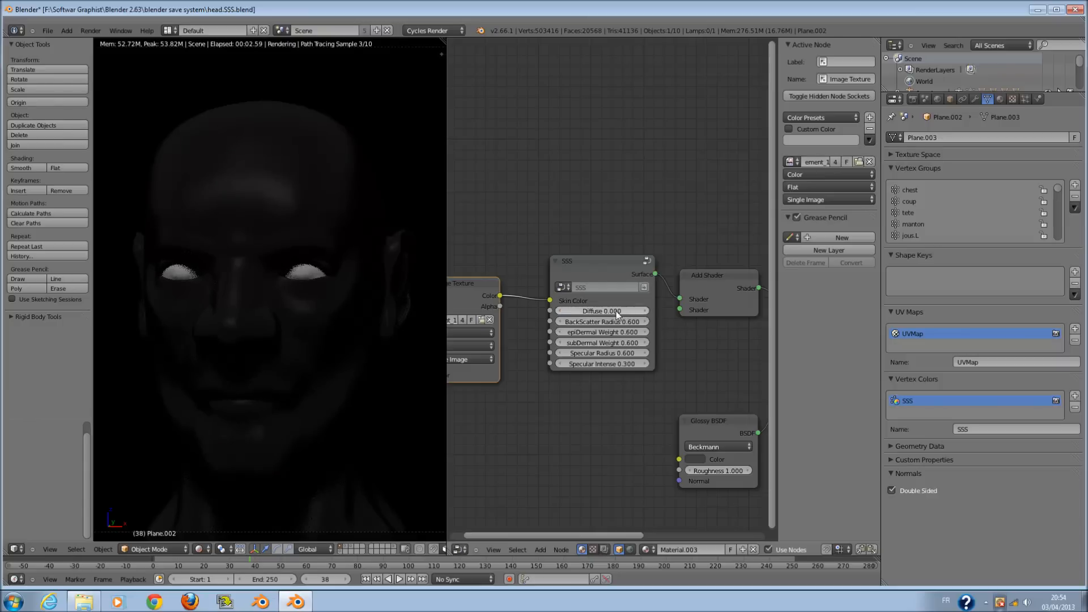
key(Return)
scroll(669, 338, down, 2)
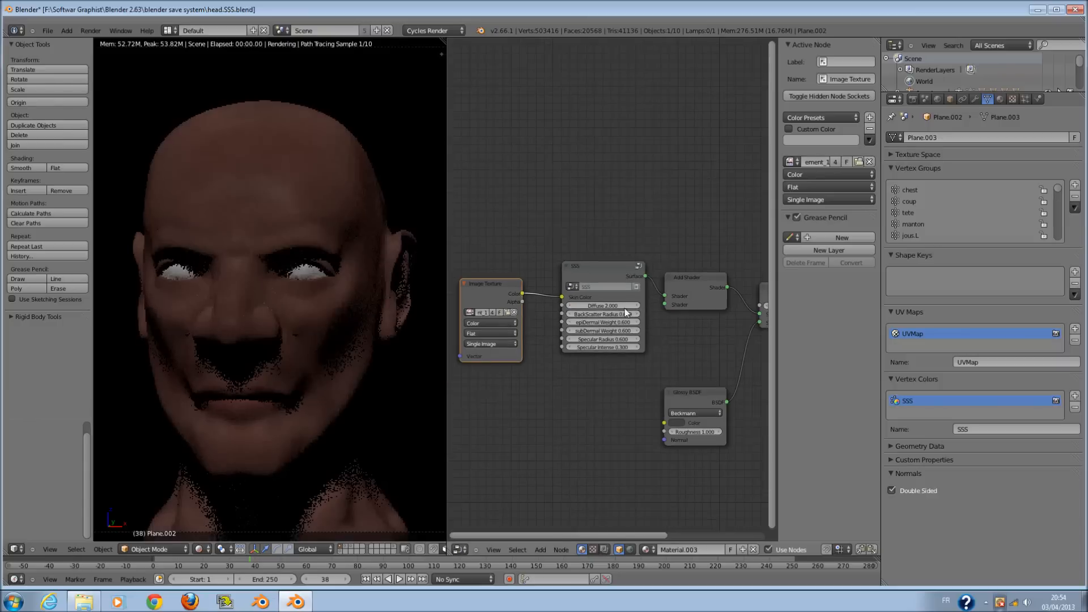
text(3)
key(Return)
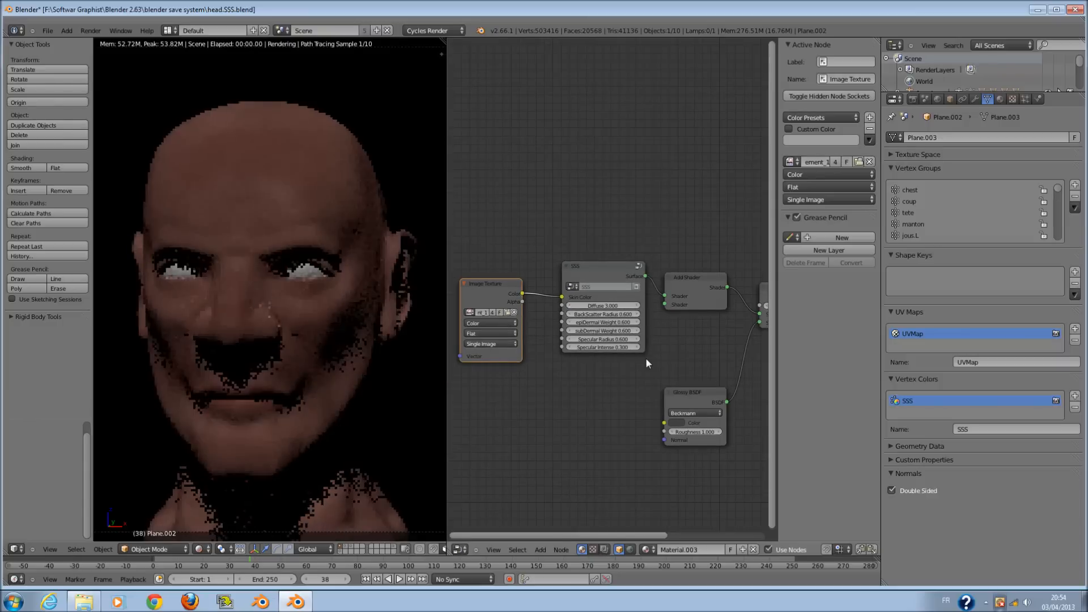
scroll(320, 290, down, 2)
scroll(306, 297, down, 5)
middle_drag(291, 303, 354, 291)
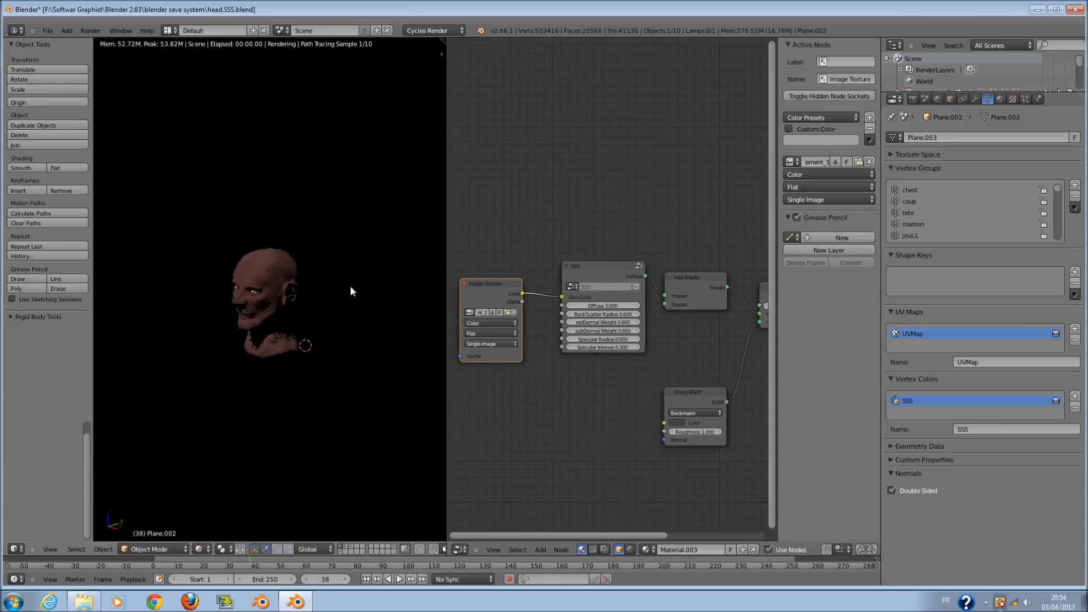
scroll(356, 289, up, 3)
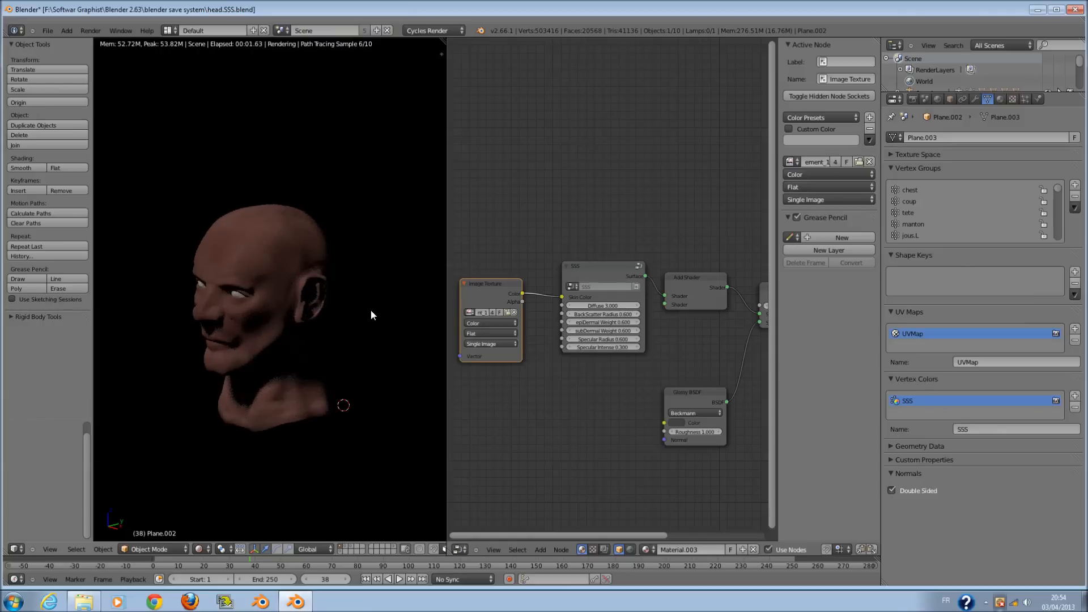
- Select the sun lamp in wireframe display and rotate it about -169.5° in top view
scroll(370, 309, down, 4)
key(z)
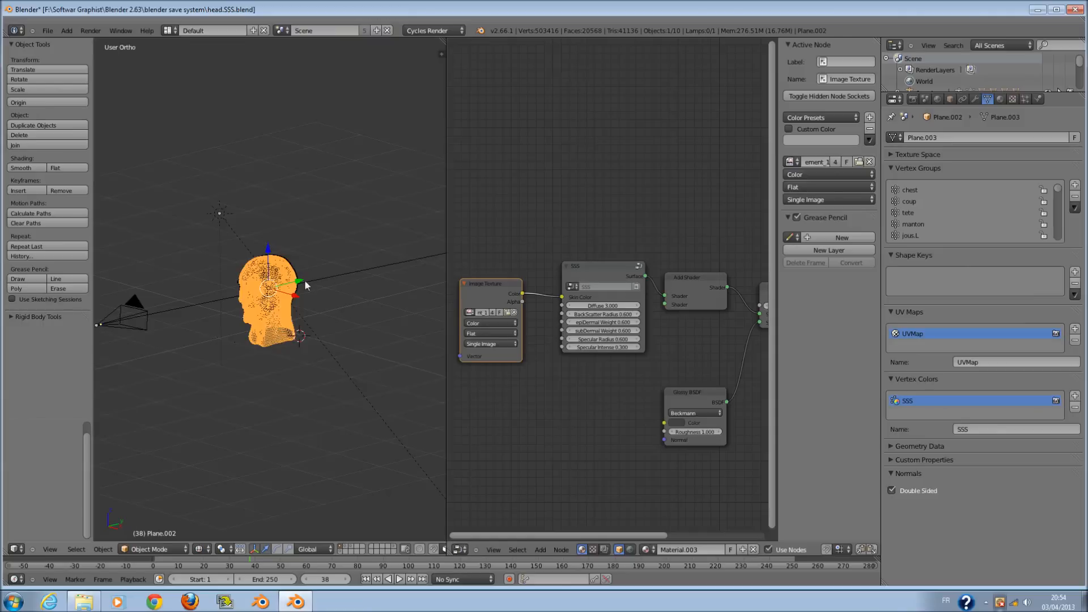
right_click(223, 213)
key(KP_7)
key(r)
click(277, 528)
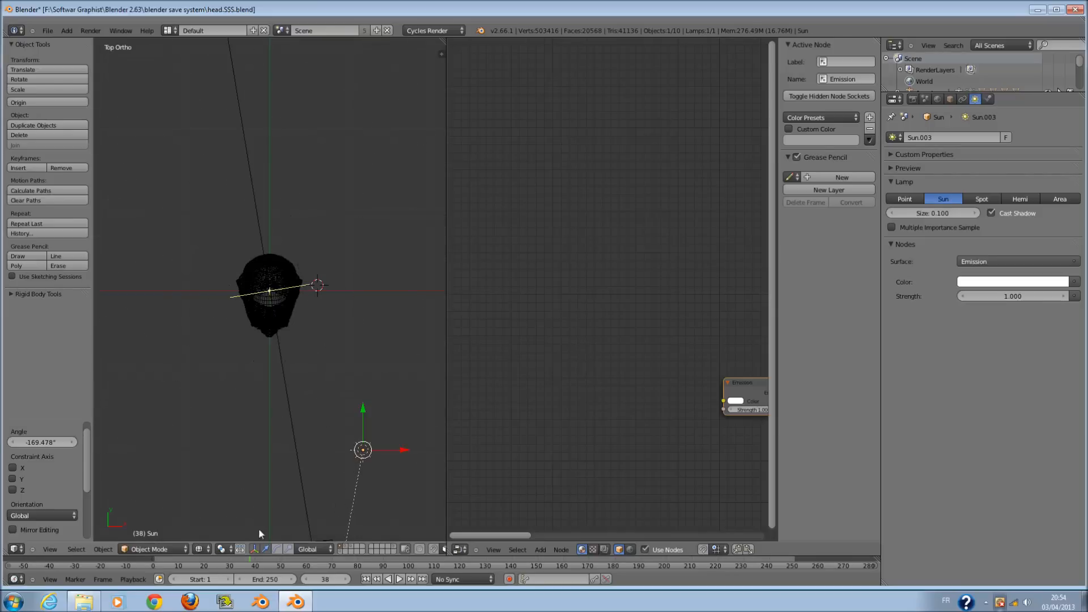
- Switch the viewport to Rendered shading and examine the head under the rotated sun lamp
click(209, 547)
click(232, 474)
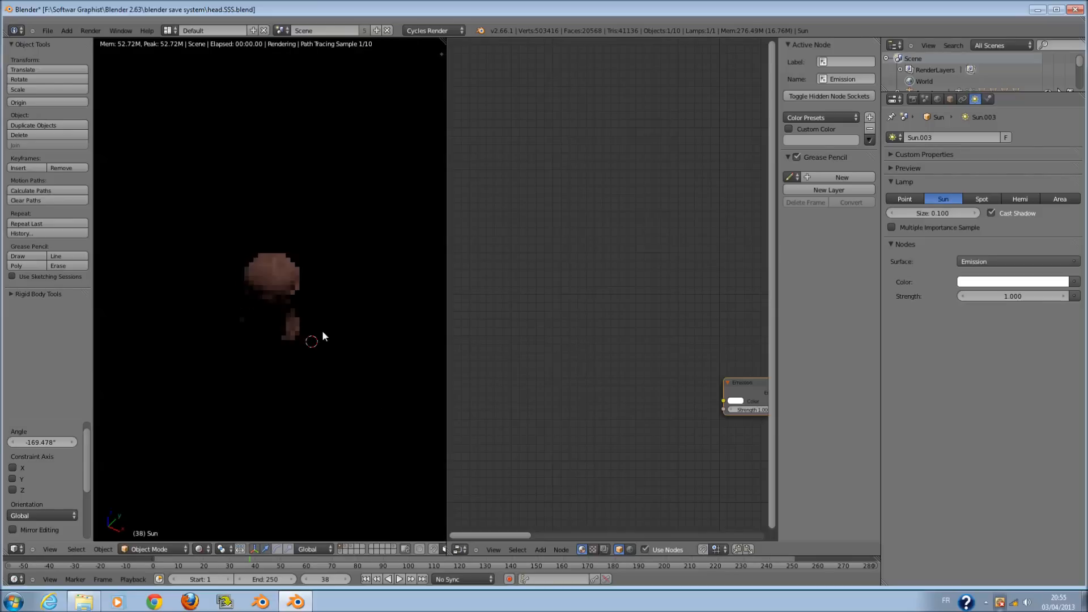
middle_drag(265, 306, 438, 285)
scroll(358, 294, up, 3)
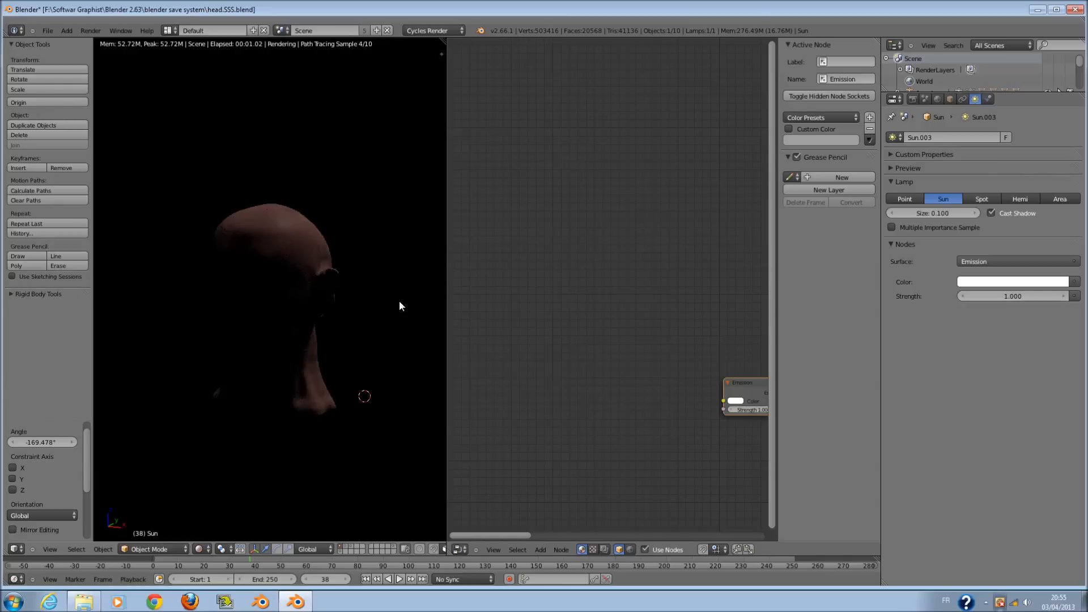
- Select the head in the camera view using Solid shading, then return the viewport to Rendered shading
click(210, 549)
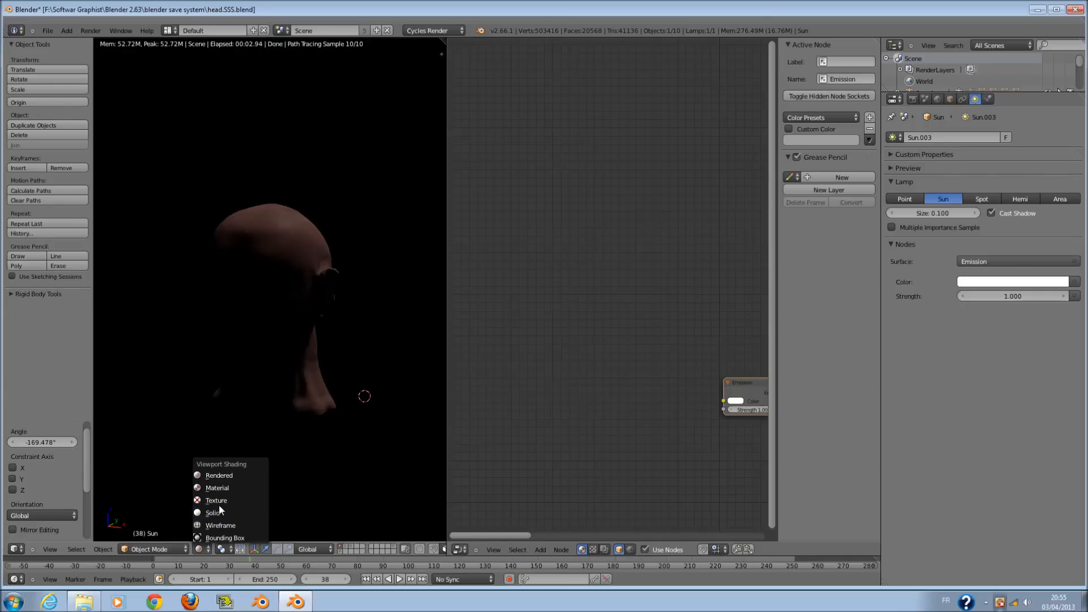
click(219, 508)
key(KP_0)
scroll(716, 399, down, 2)
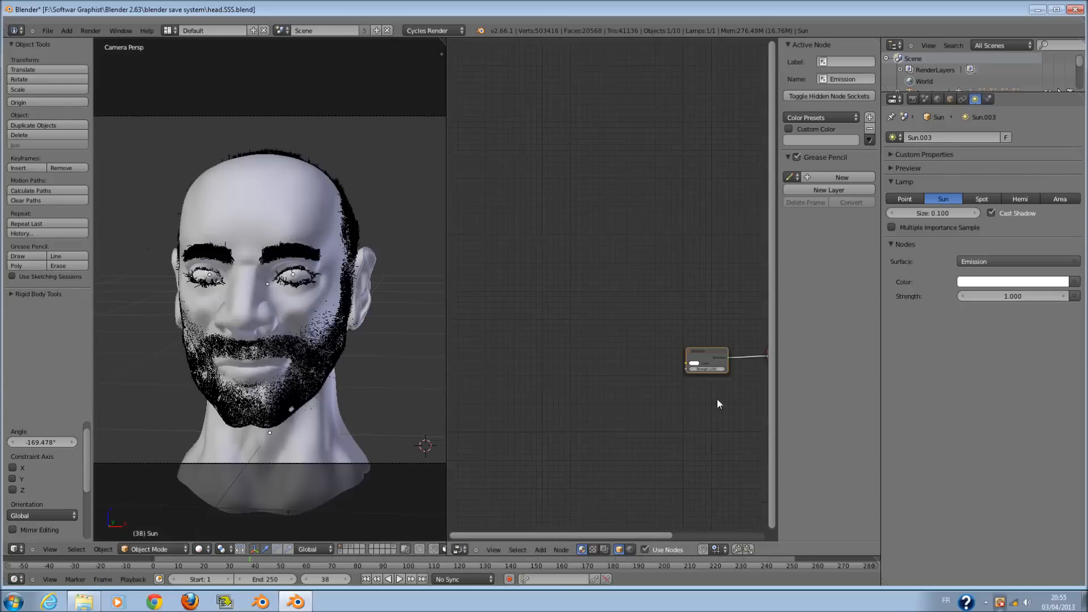
right_click(314, 450)
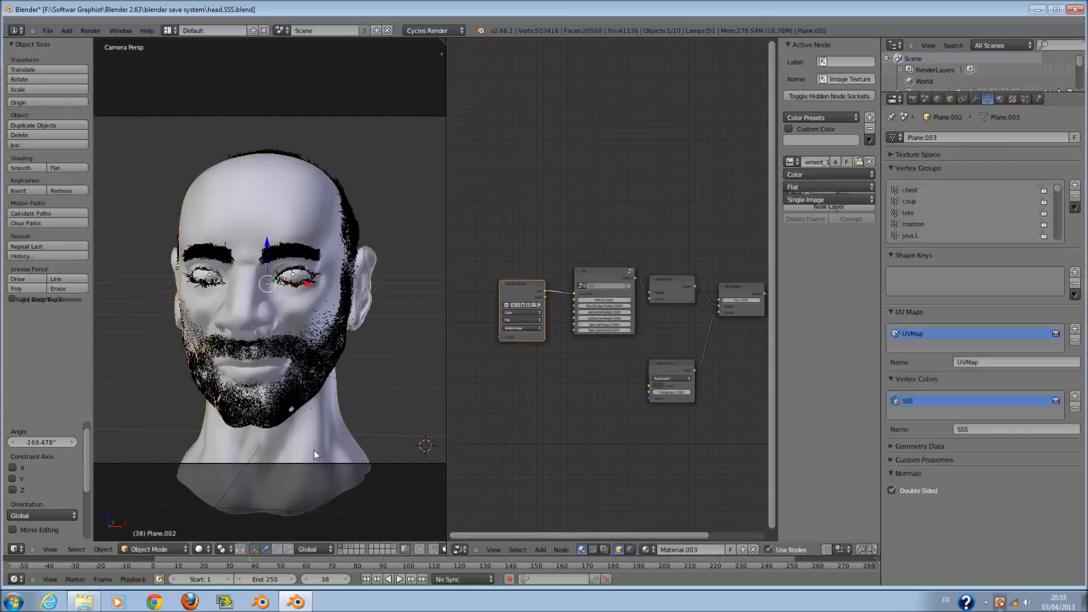
scroll(562, 385, down, 1)
middle_drag(562, 386, 524, 374)
scroll(524, 374, up, 2)
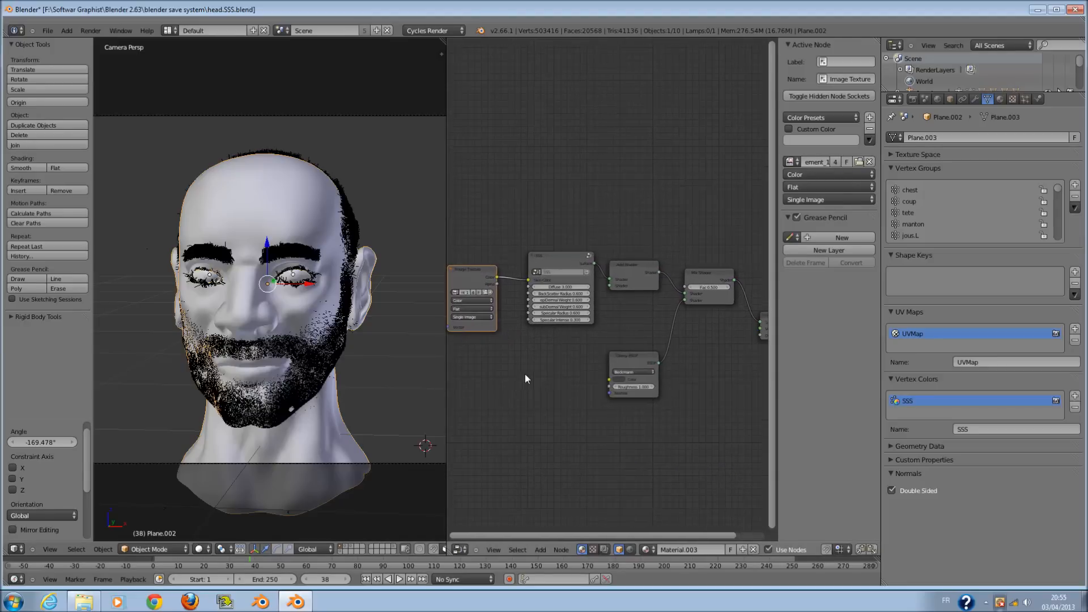
click(199, 549)
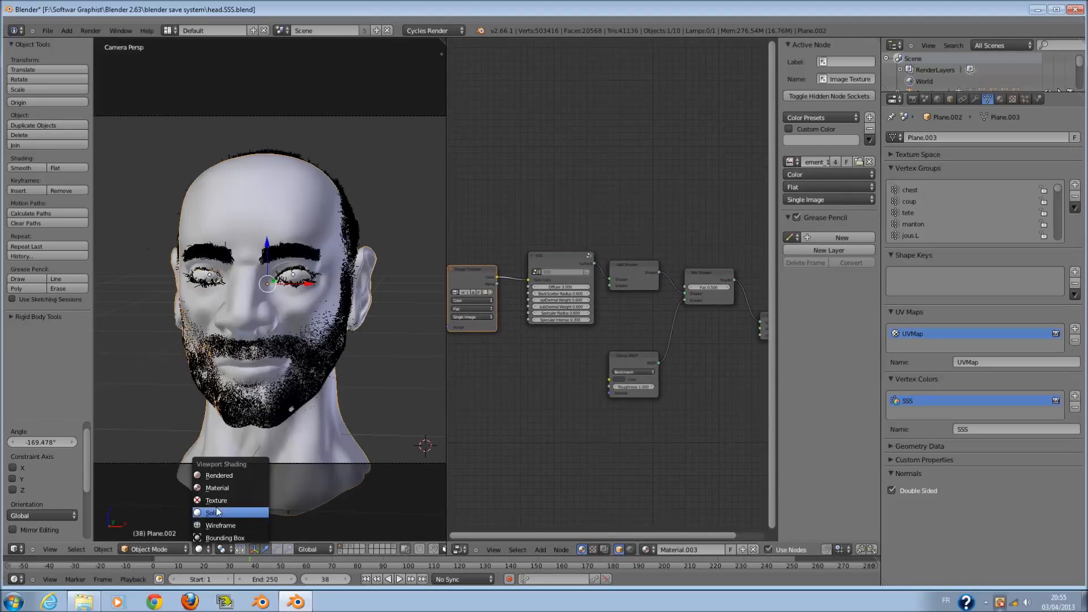
click(225, 477)
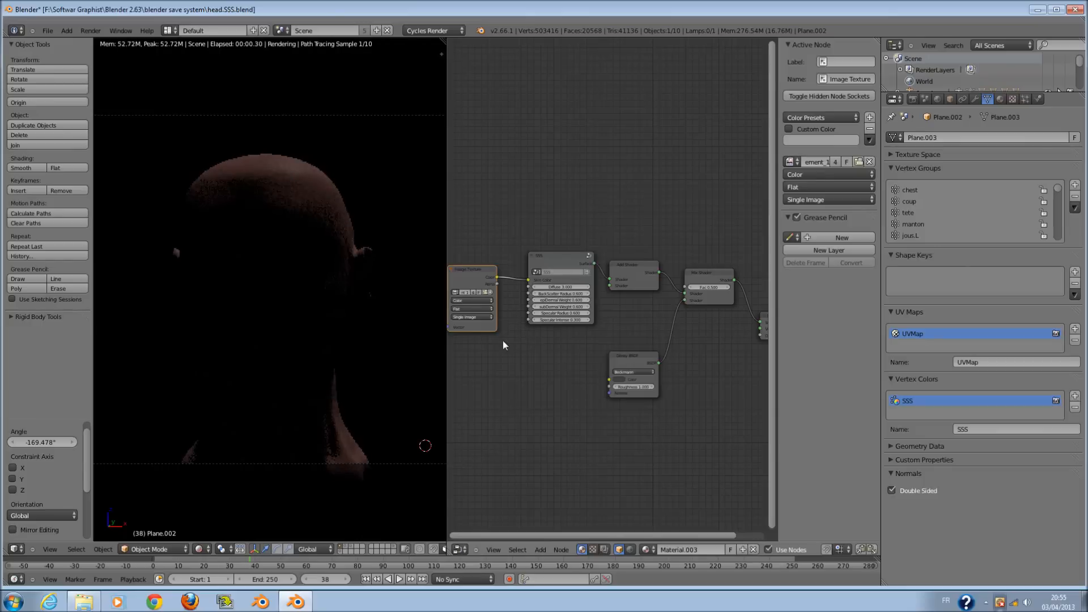
- Set the SSS group's subDermal Weight to 0.700 and BackScatter Radius to 1.000
scroll(572, 304, up, 2)
click(573, 322)
click(573, 303)
click(573, 303)
click(572, 303)
click(573, 303)
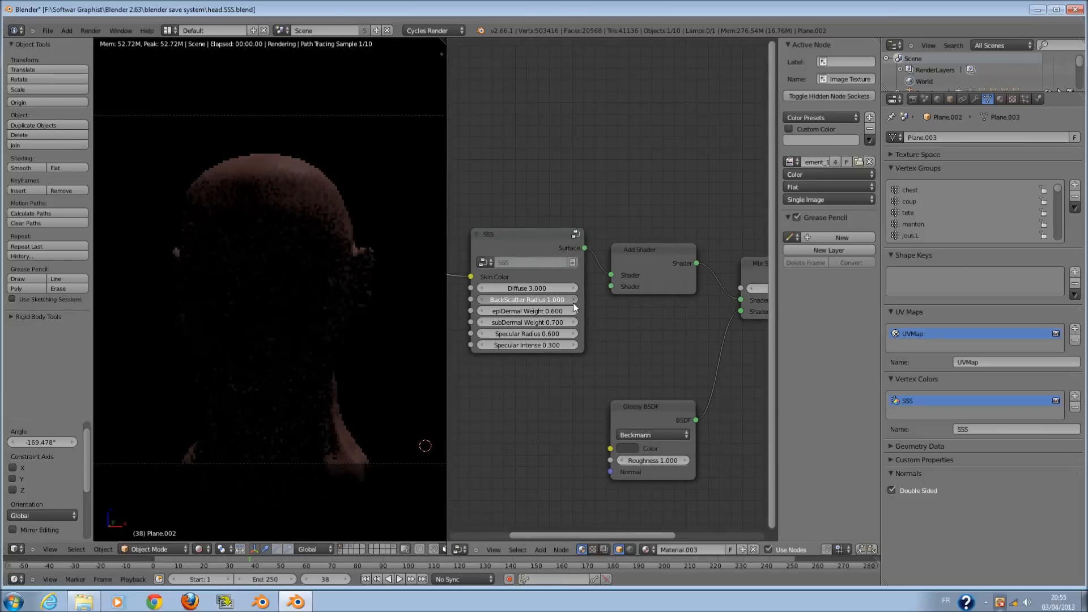
middle_drag(573, 303, 637, 306)
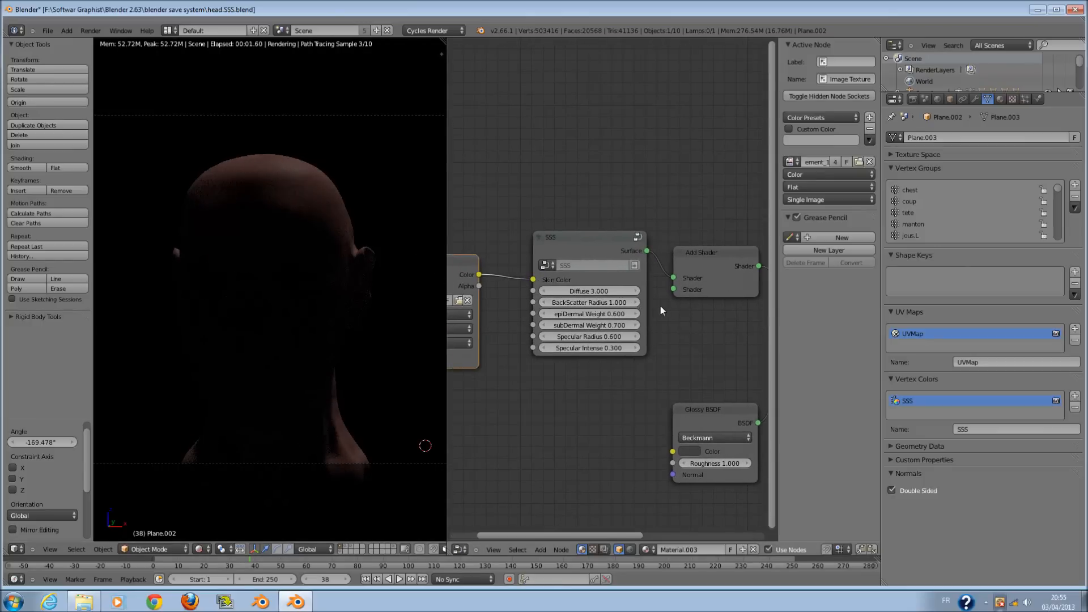
- Set the SSS group's BackScatter Radius to 0.500
scroll(527, 272, up, 2)
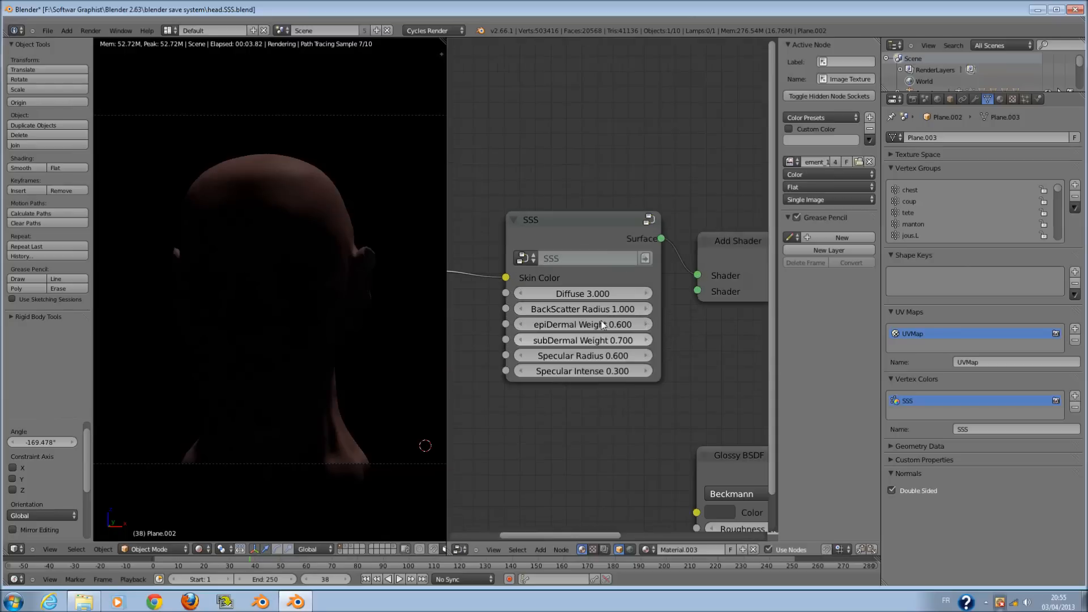
scroll(606, 337, up, 3)
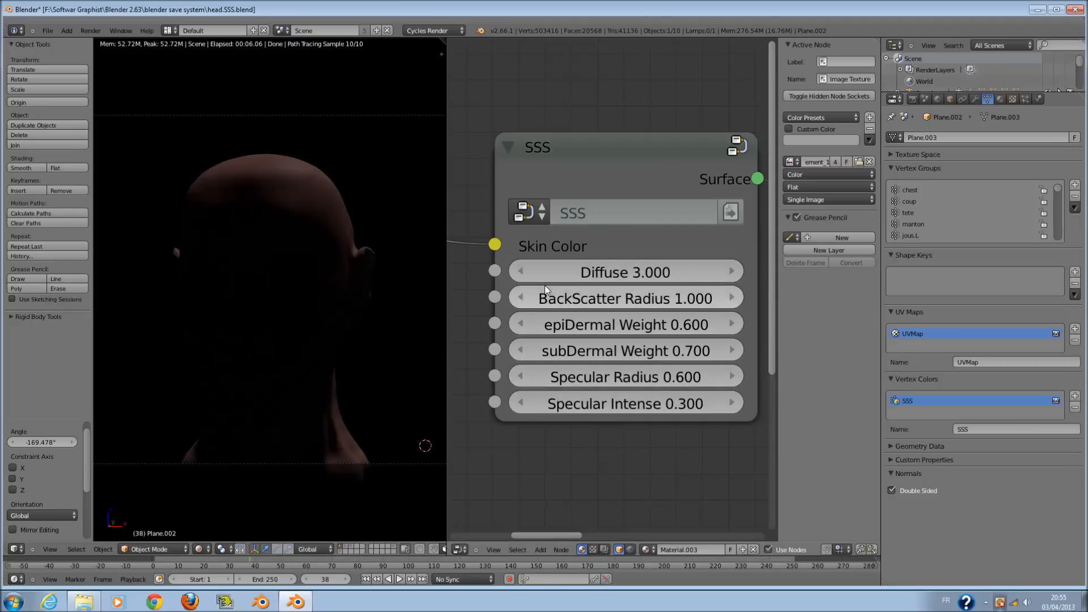
click(518, 301)
click(518, 301)
click(518, 300)
click(517, 301)
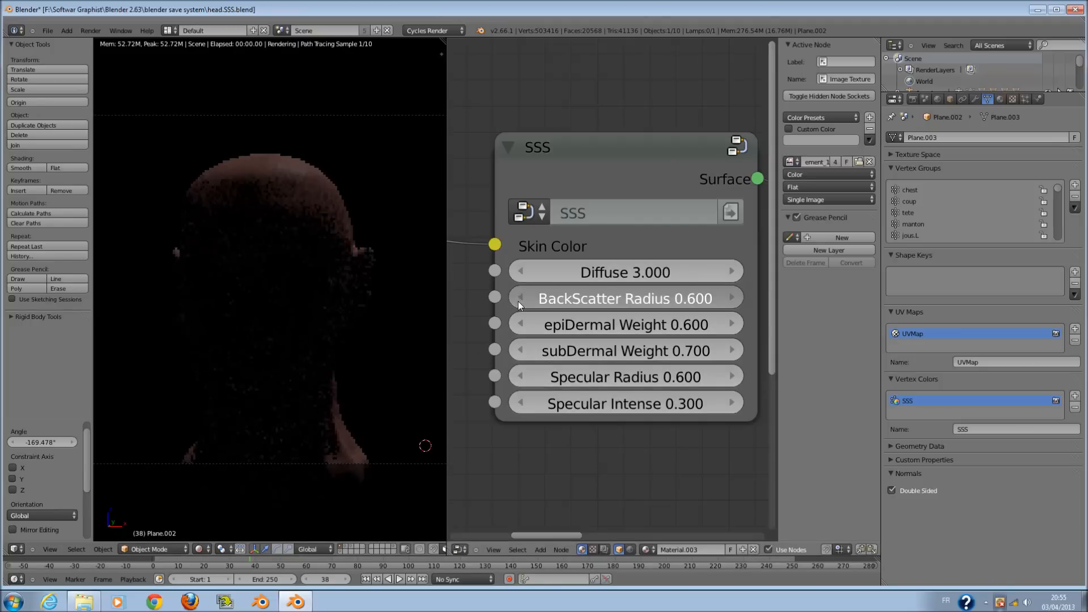
click(517, 301)
scroll(615, 243, down, 2)
scroll(616, 249, down, 6)
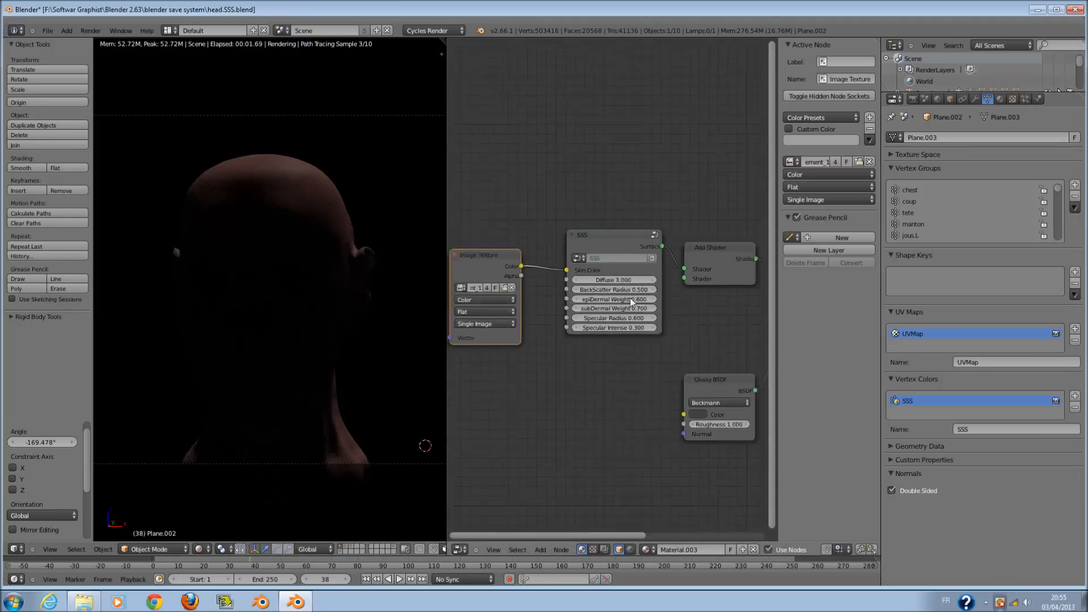
- Deselect all nodes and examine the complete skin material node tree
scroll(683, 335, up, 5)
middle_drag(646, 324, 565, 315)
scroll(591, 315, down, 4)
key(a)
key(a)
key(a)
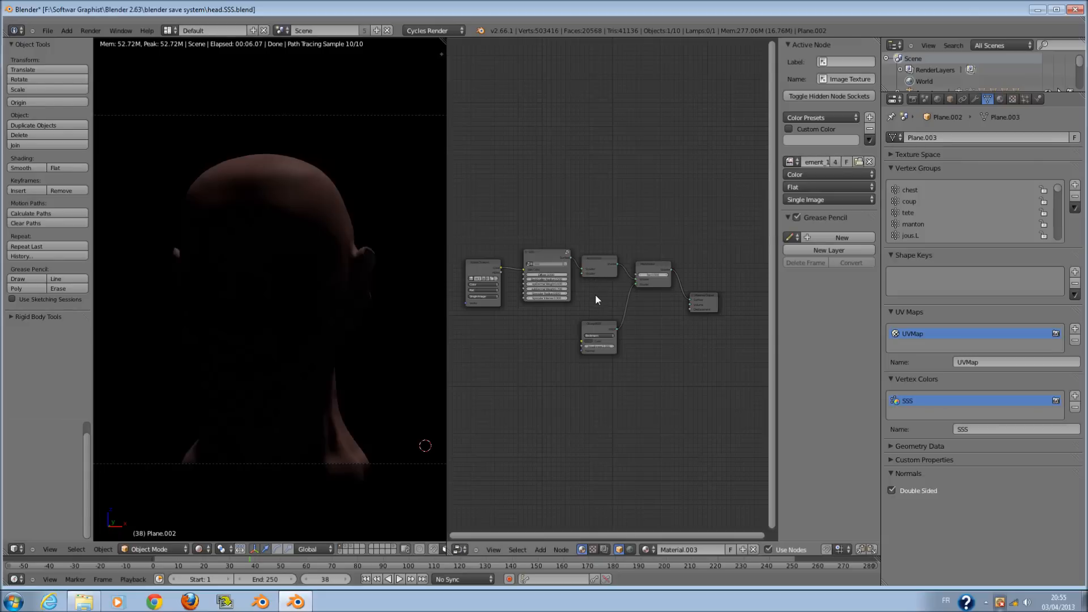
scroll(541, 283, up, 3)
scroll(545, 285, down, 3)
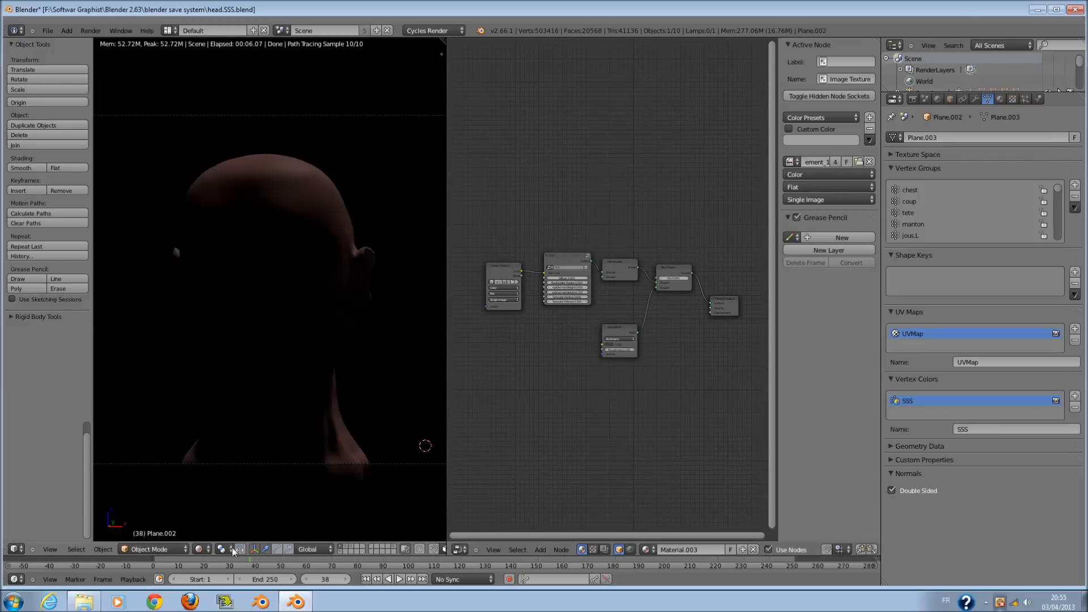
- Switch the viewport to Solid shading and select the sun lamp near the head
click(199, 551)
click(213, 514)
scroll(317, 178, down, 3)
mouse_move(305, 177)
middle_down()
mouse_move(262, 225)
mouse_move(204, 336)
mouse_move(196, 249)
middle_up()
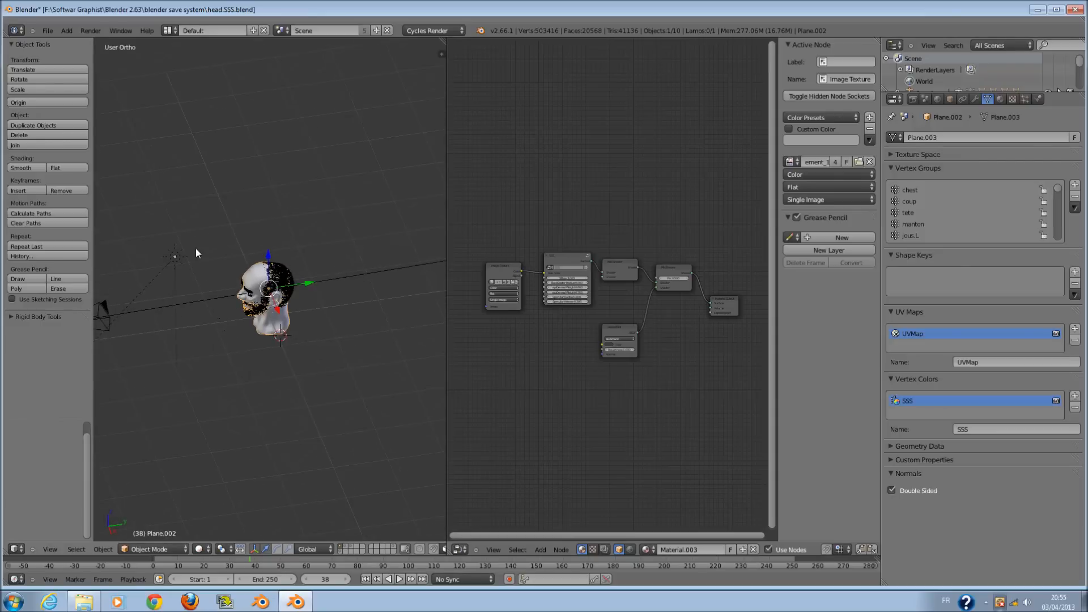
right_click(175, 256)
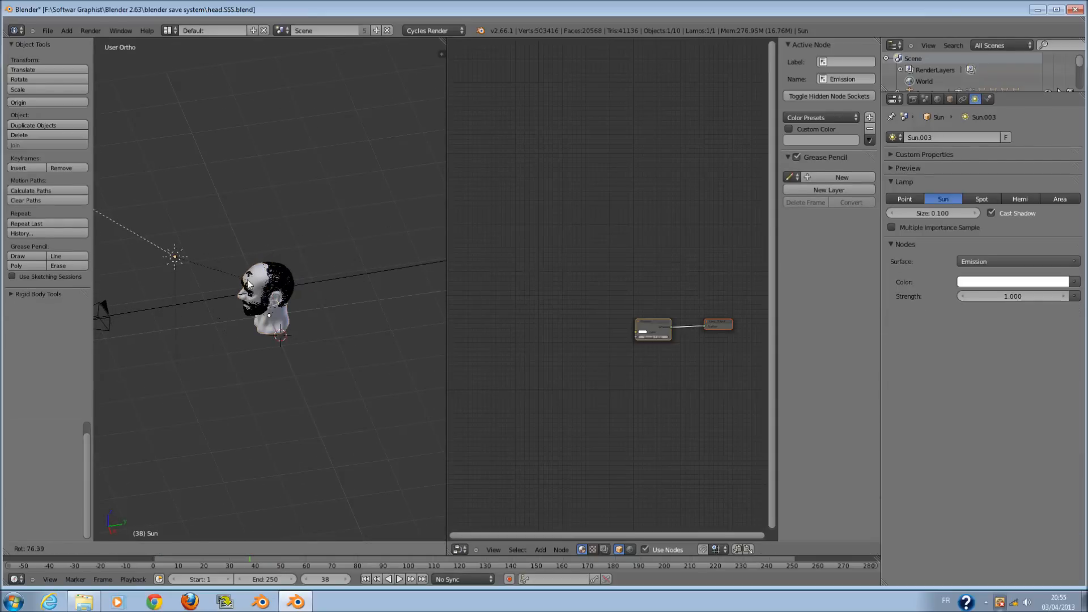
- Rotate the sun lamp around the global Z axis to swing its light direction
key(r)
key(z)
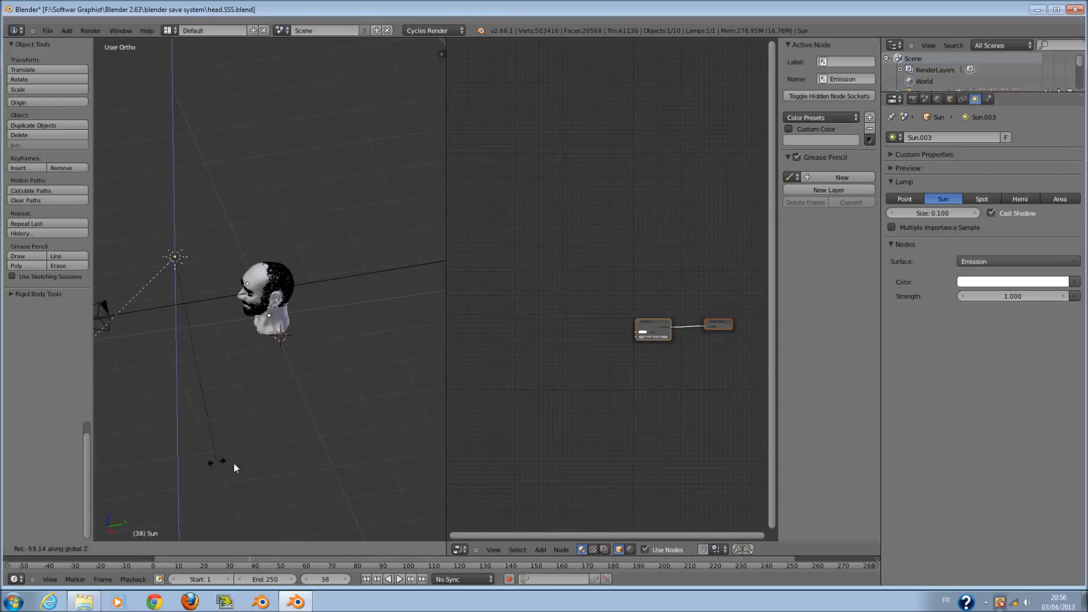
click(112, 334)
- Rotate the sun lamp about 29.8° in top view and return to the camera view
key(KP_7)
key(r)
click(371, 372)
key(KP_0)
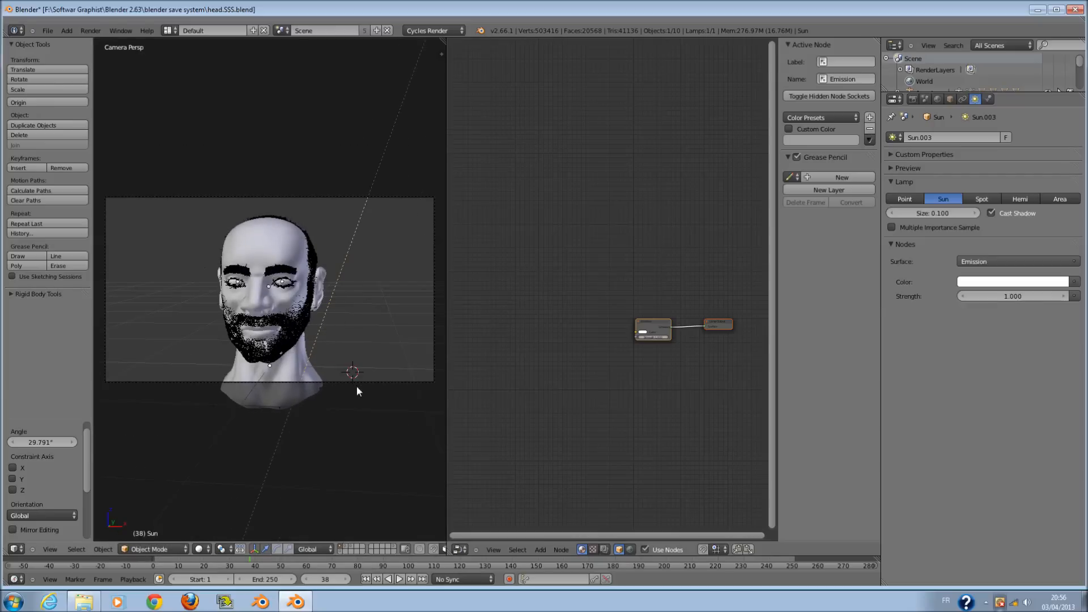
- Save the scene over the existing head.SSS.blend file
scroll(365, 379, up, 2)
key(ctrl+s)
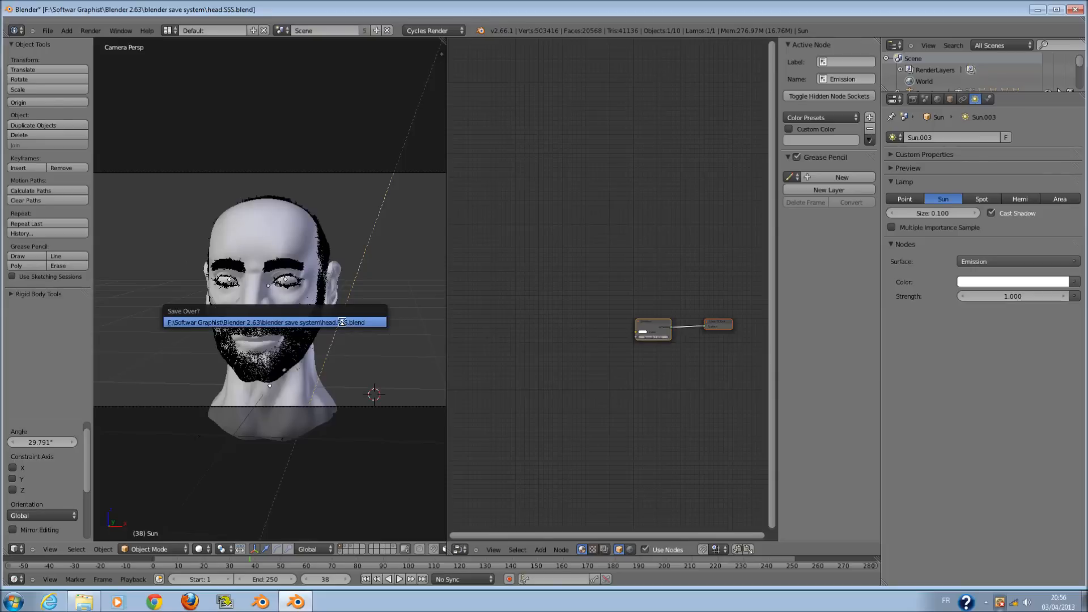